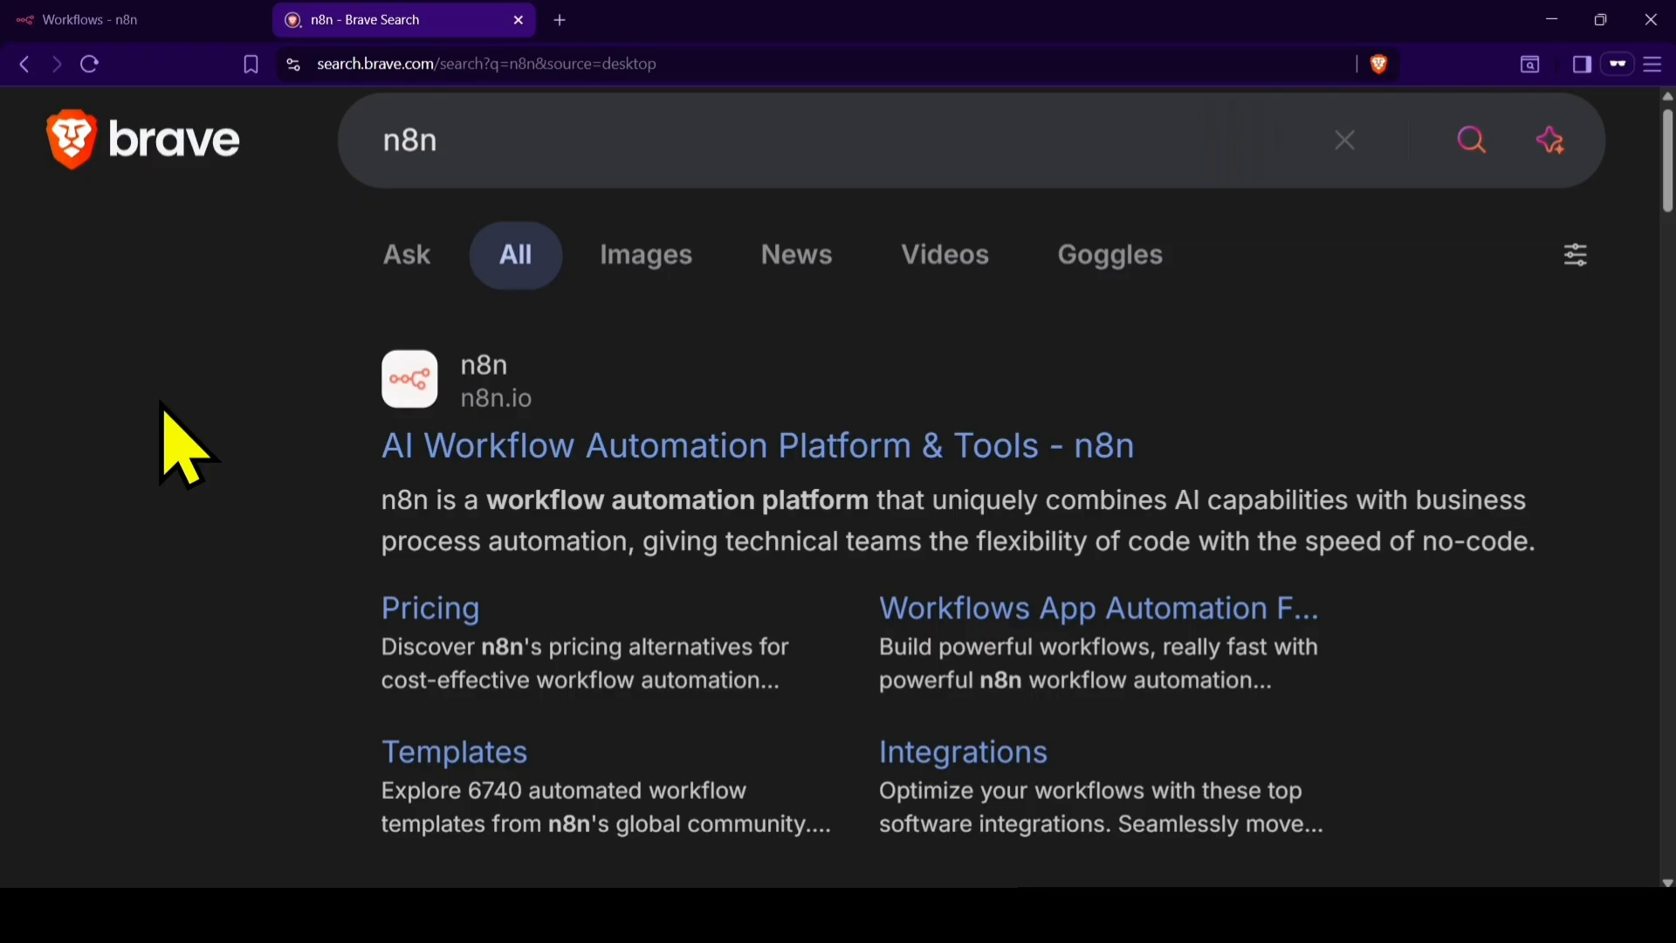
- Open the n8n website from the search results and go to its account registration form
left_click(489, 449)
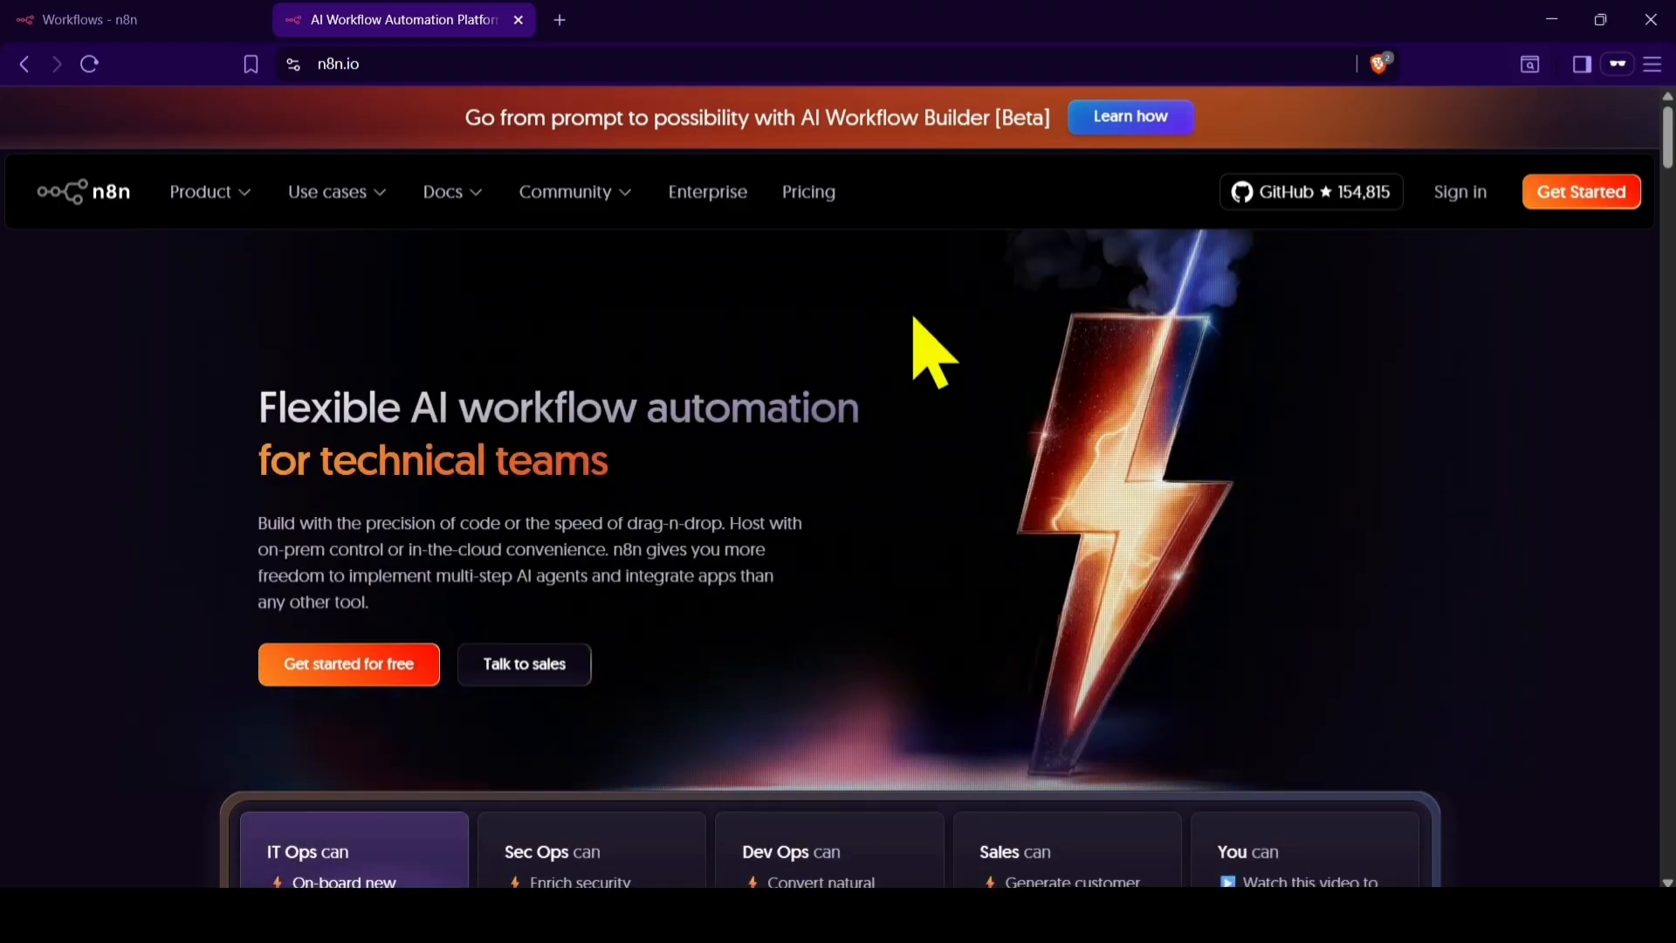
scroll(1288, 310, "up", 3)
scroll(1287, 311, "right", 3)
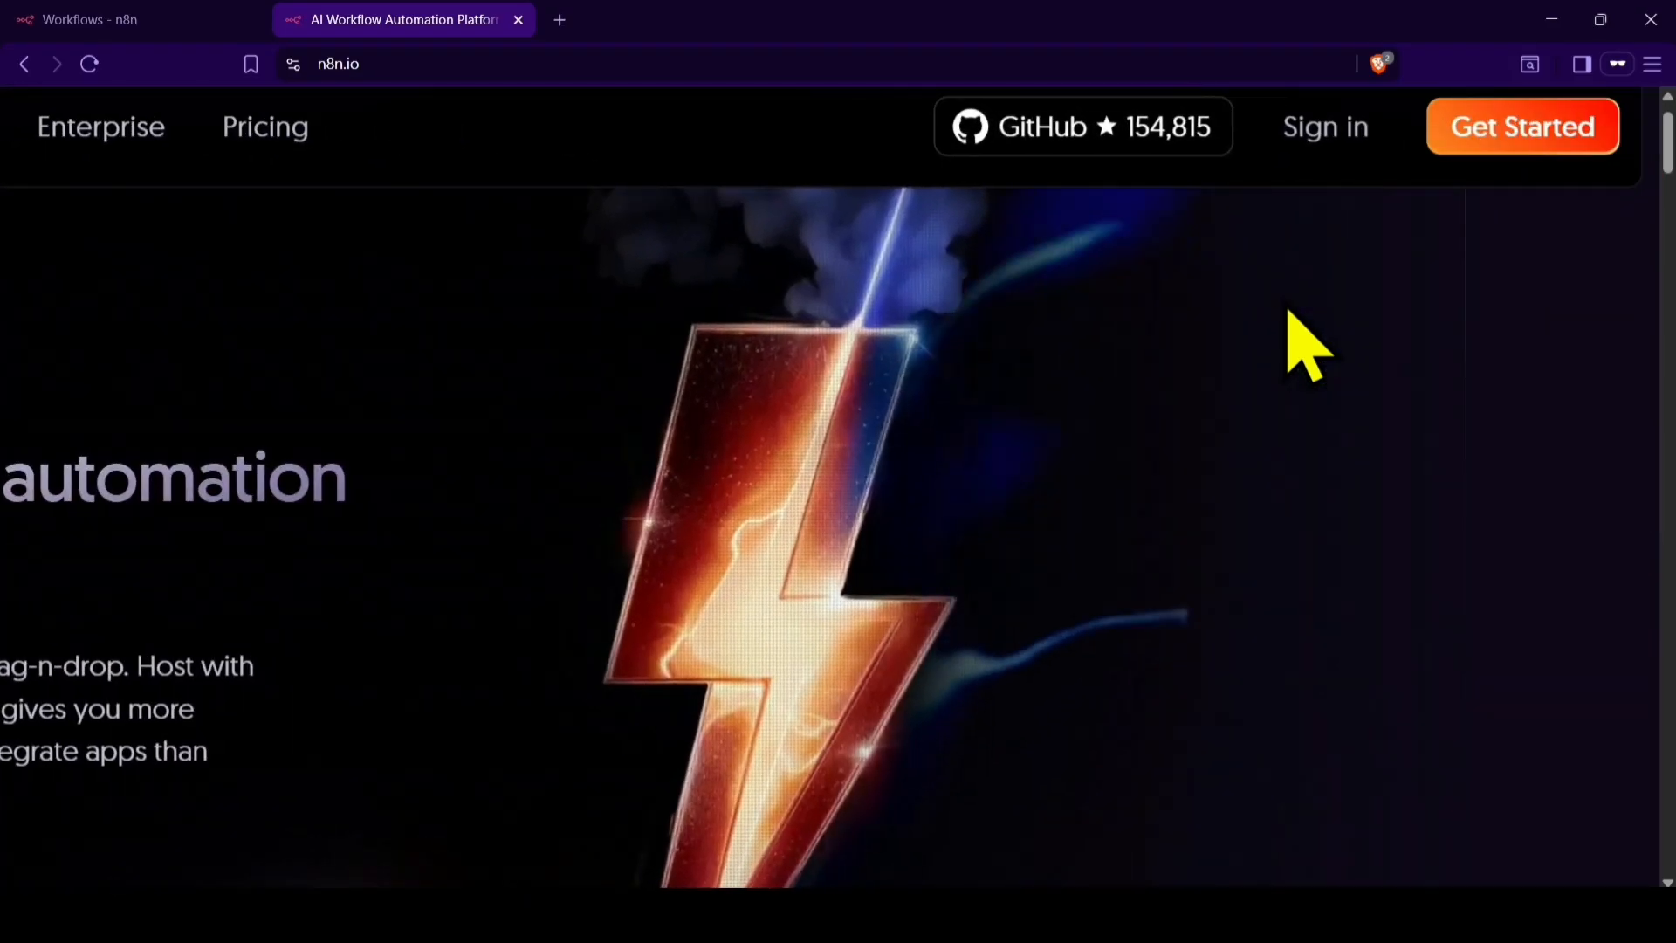
left_click(1523, 156)
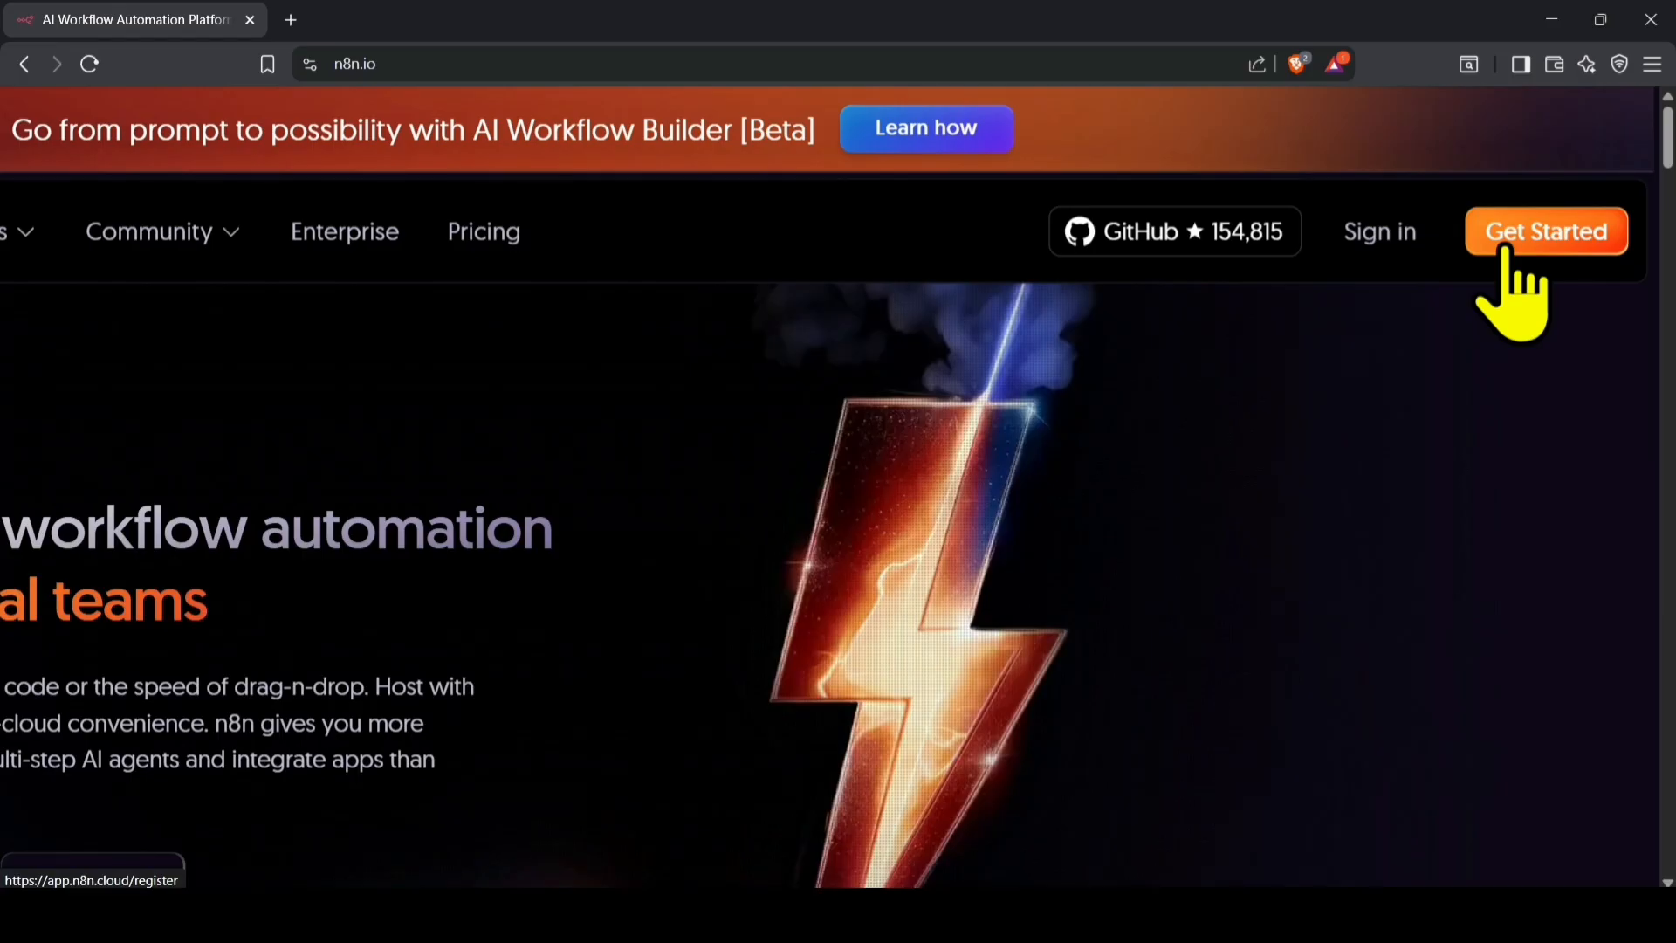
left_click(1504, 249)
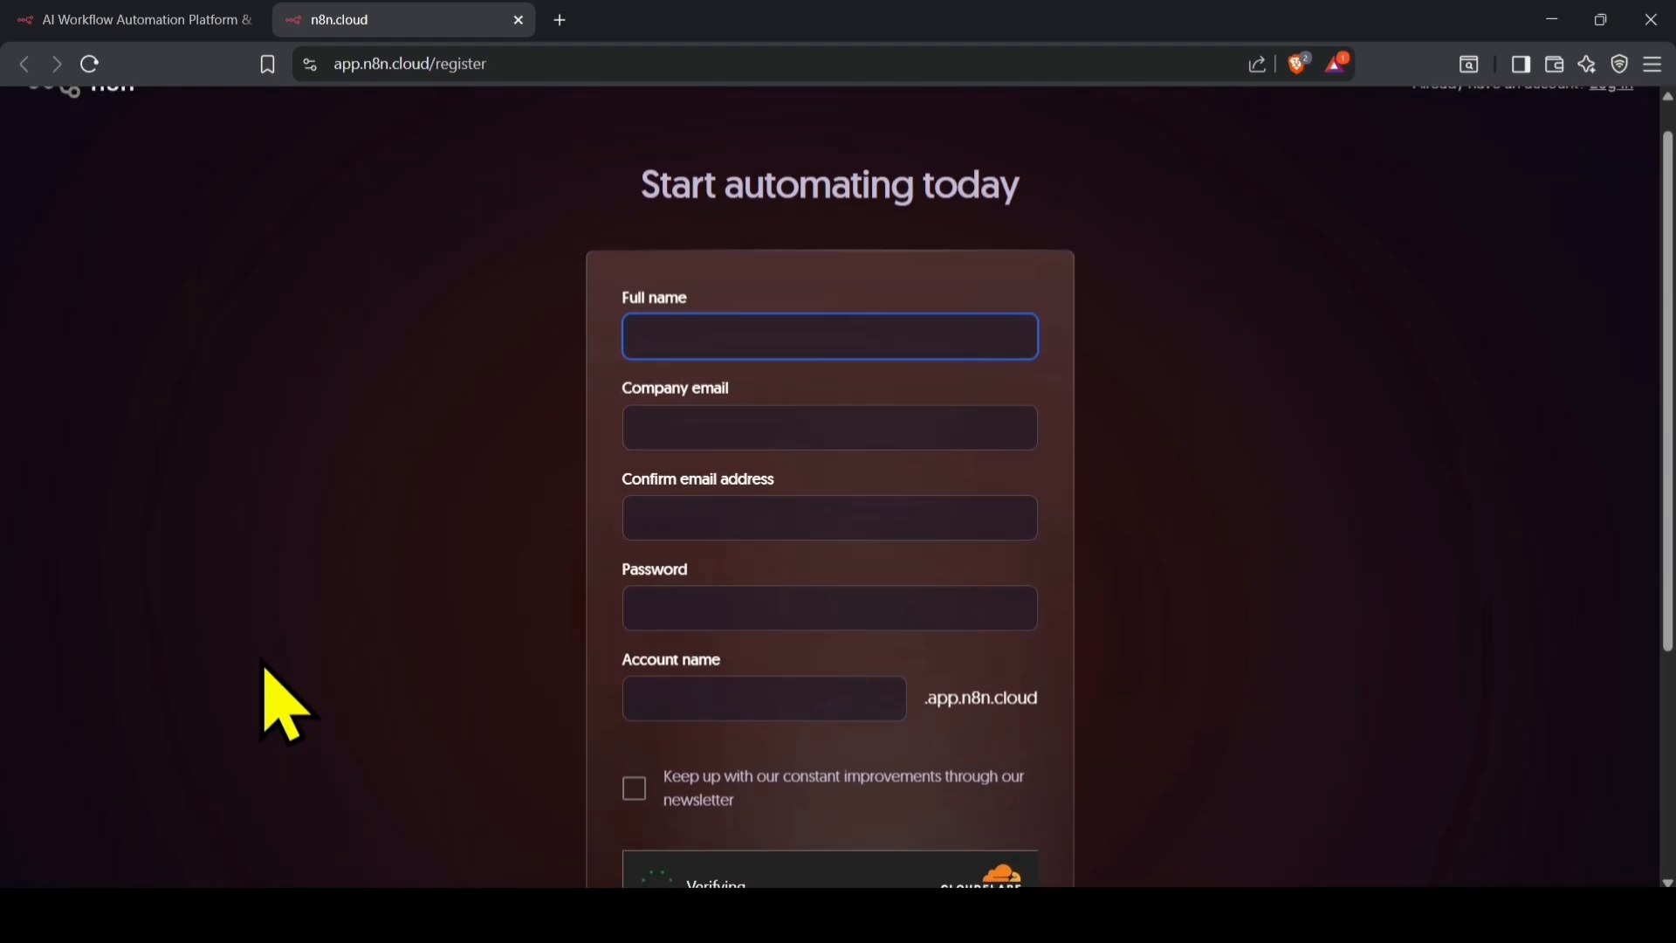
- Examine the registration form's fields, trial sign-up option and self-hosting note, and close the page
scroll(264, 667, "down", 1)
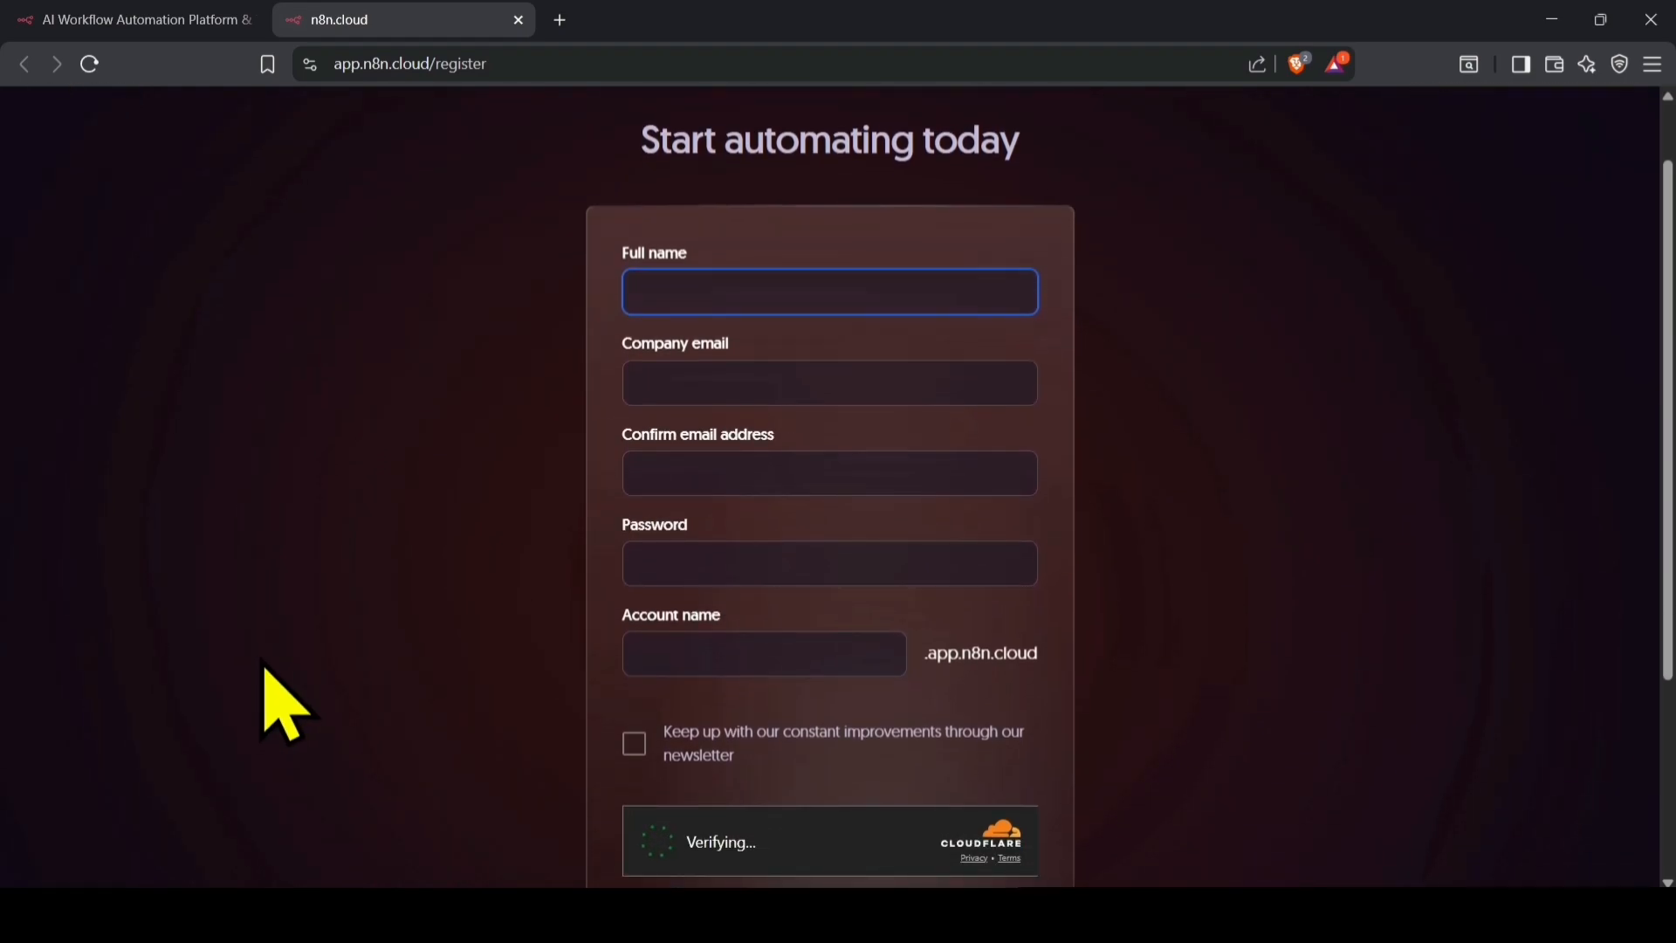
scroll(264, 667, "down", 1)
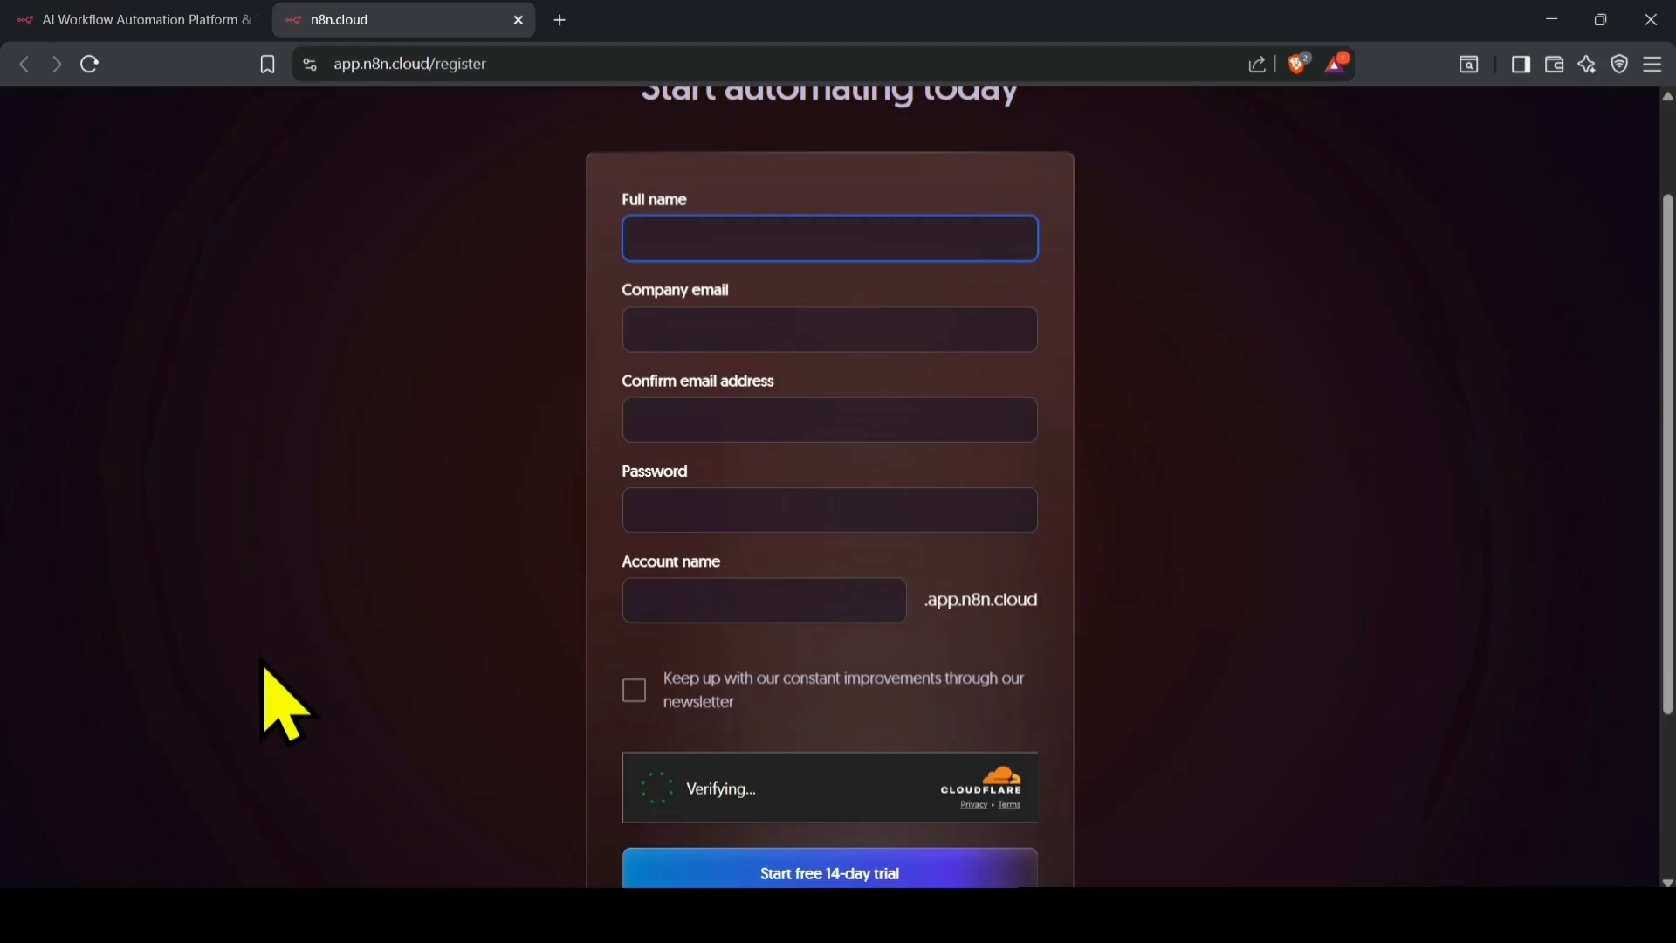
scroll(263, 667, "down", 1)
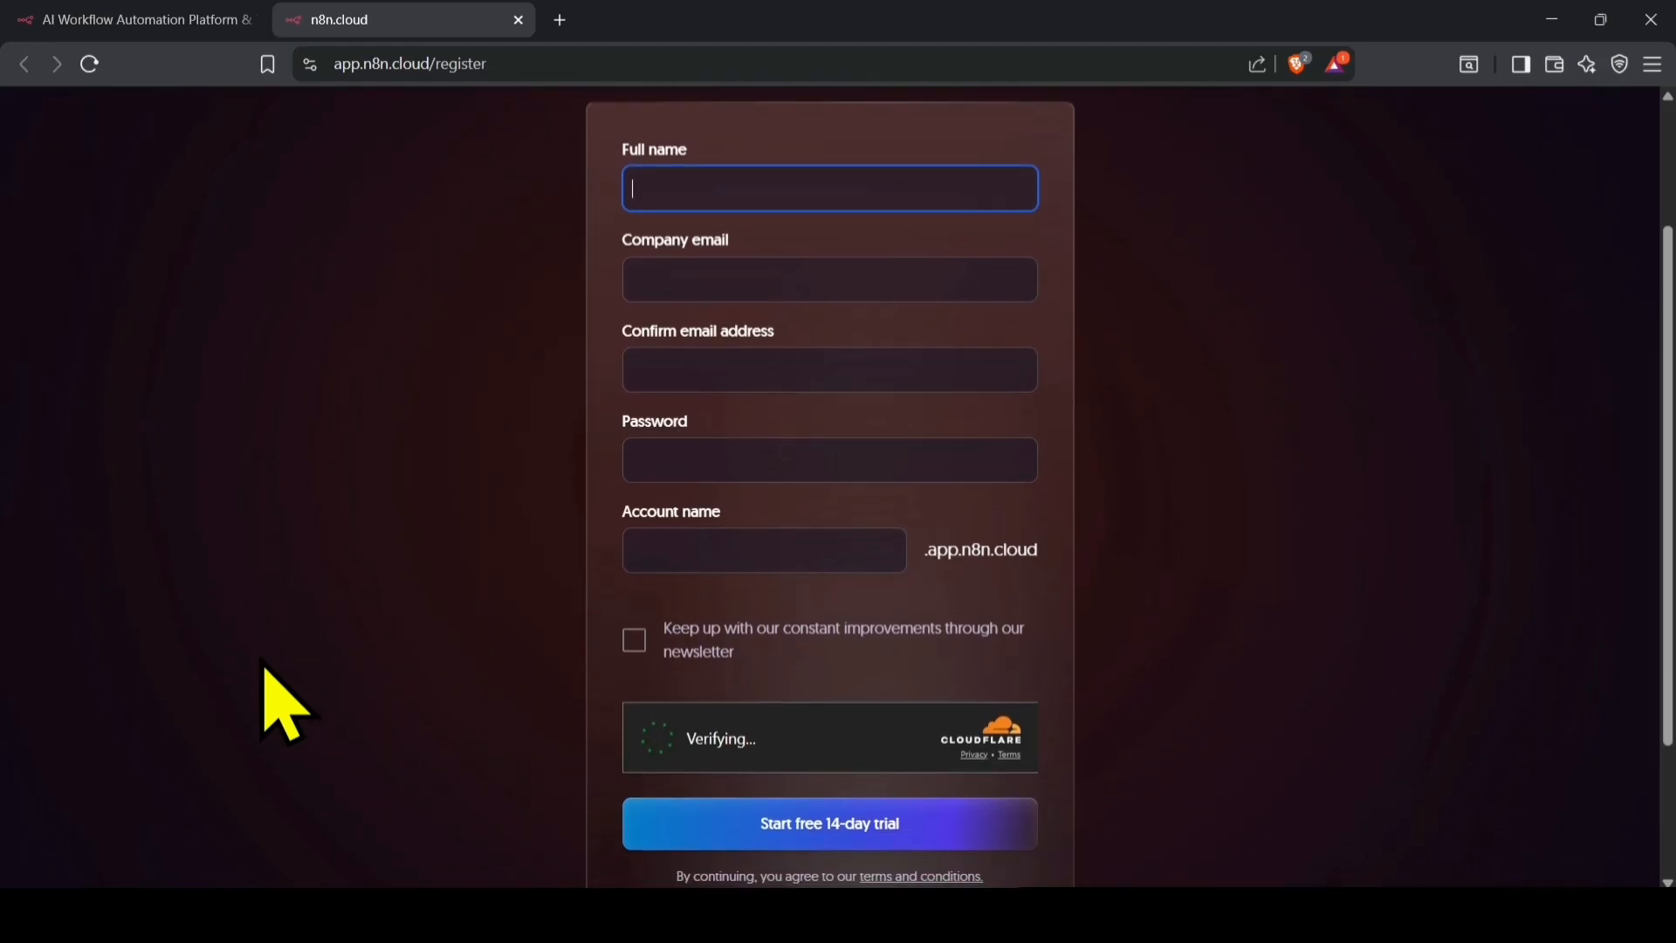
scroll(348, 641, "down", 1)
scroll(347, 642, "down", 1)
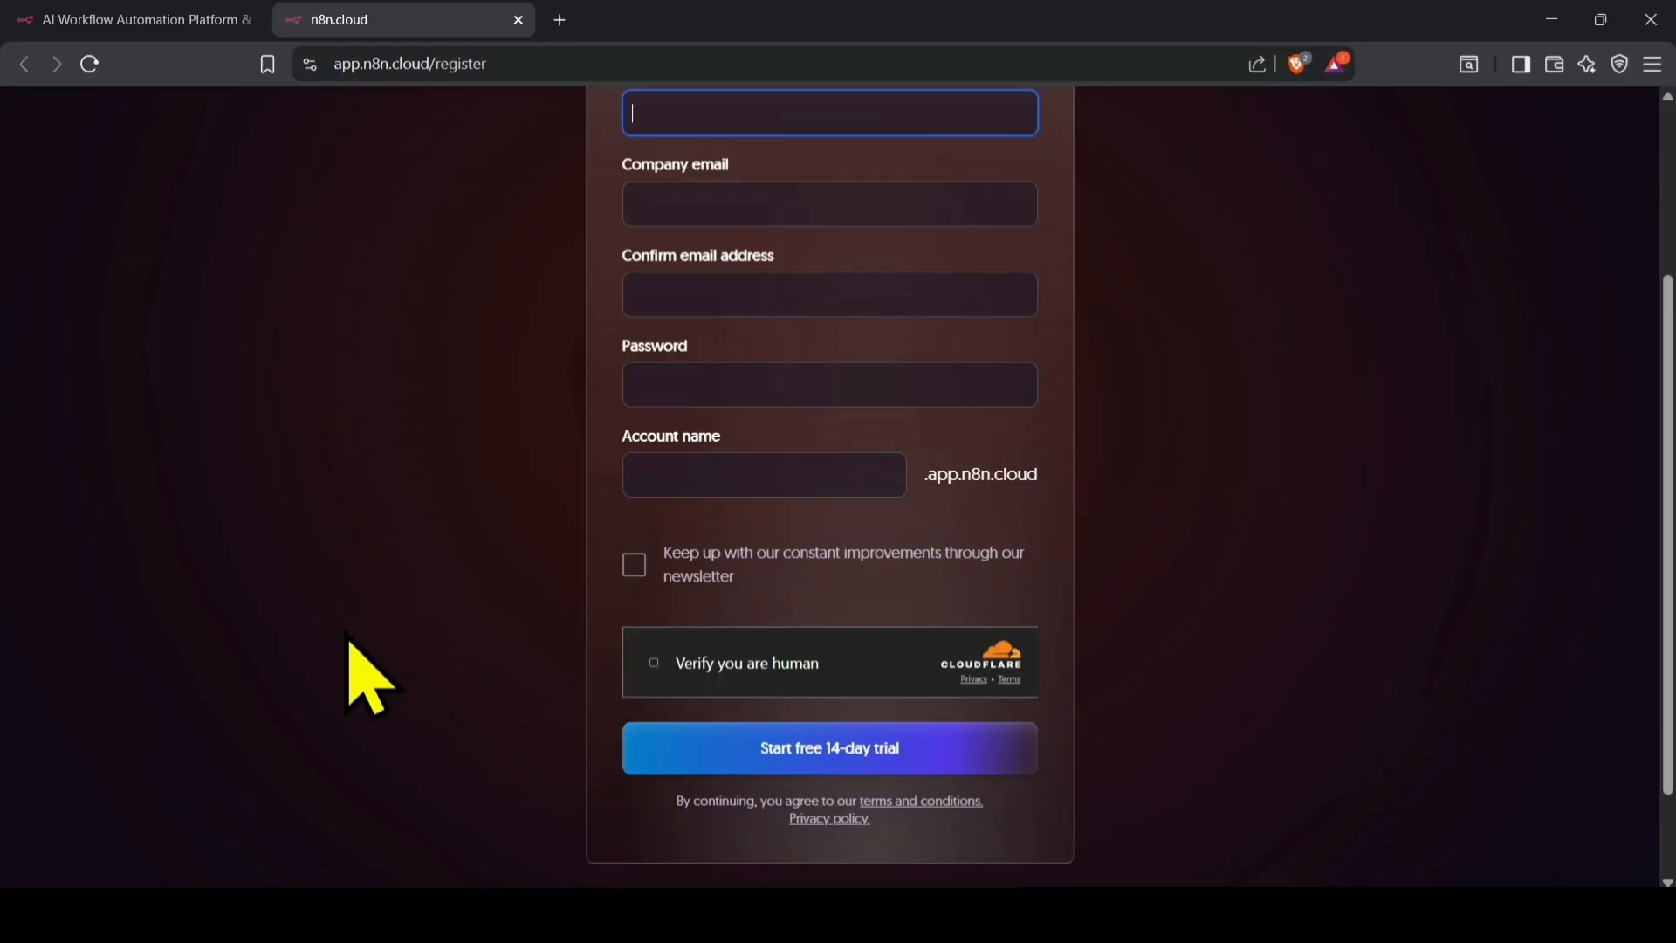
scroll(347, 642, "down", 1)
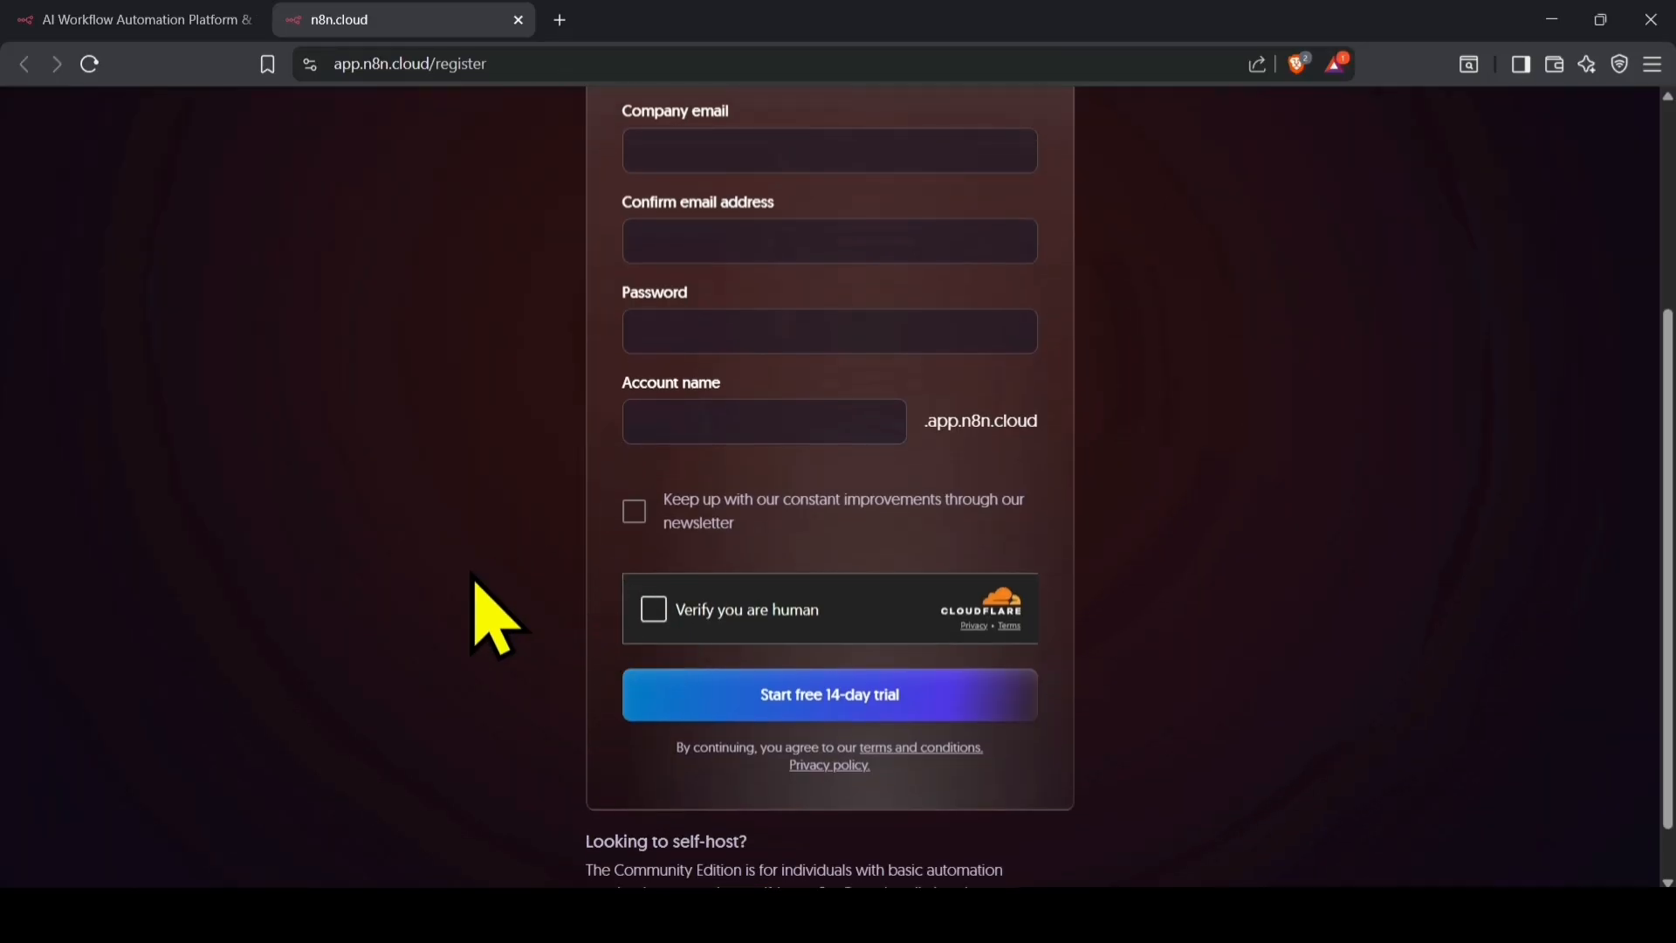
scroll(419, 633, "down", 1)
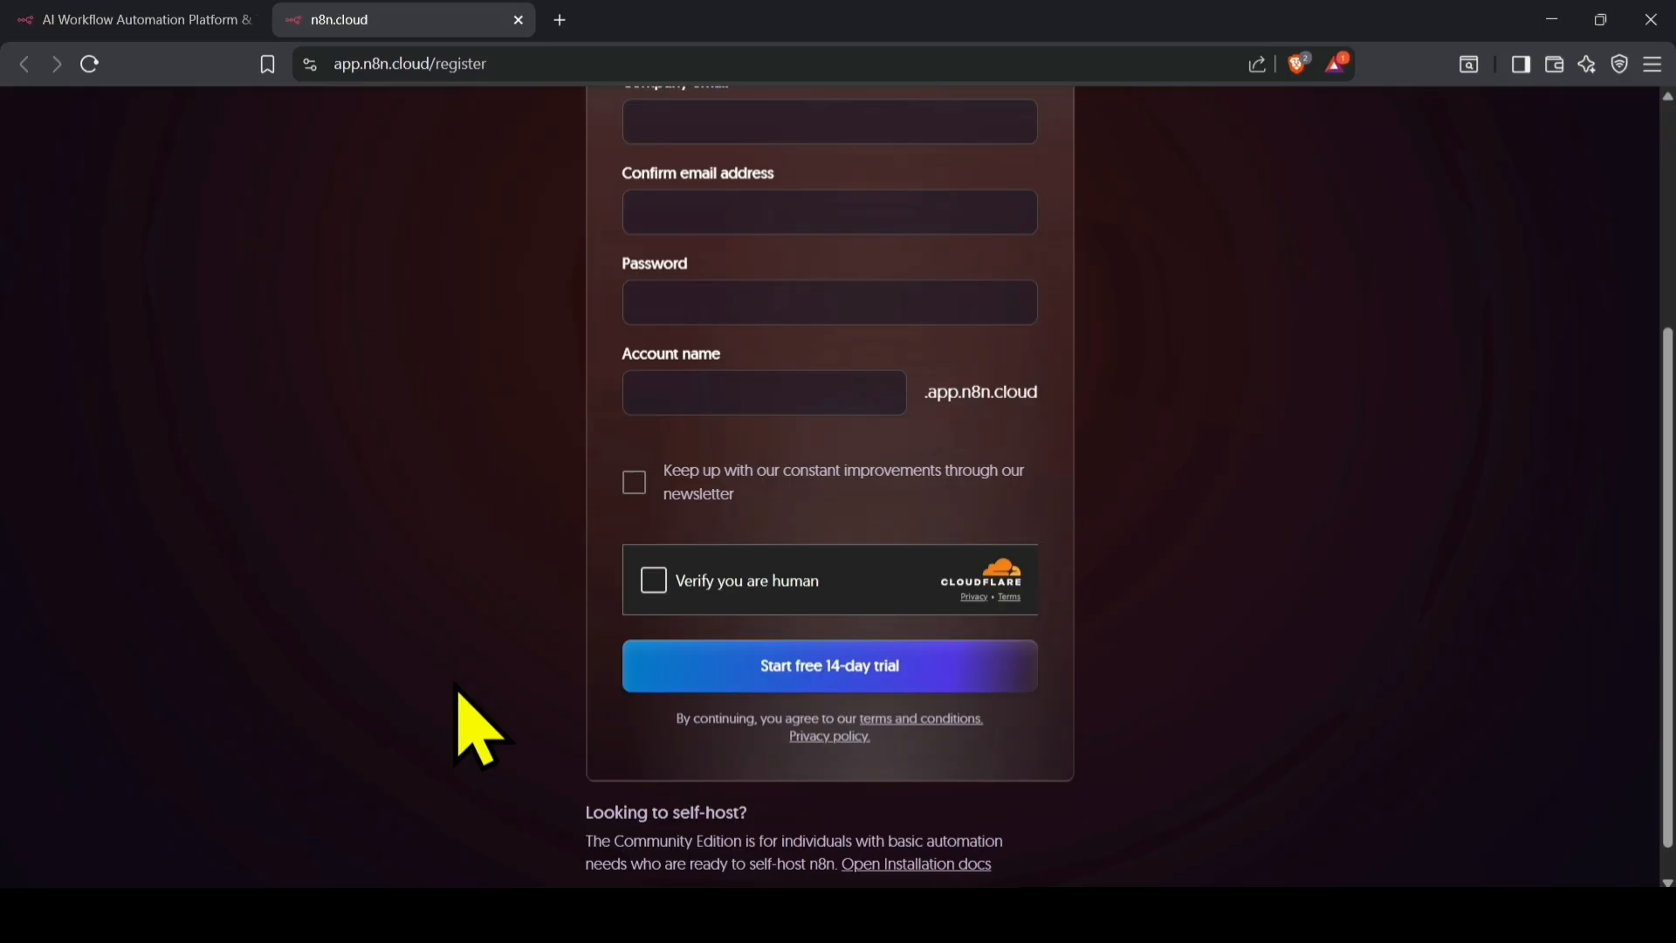
key("ctrl+w")
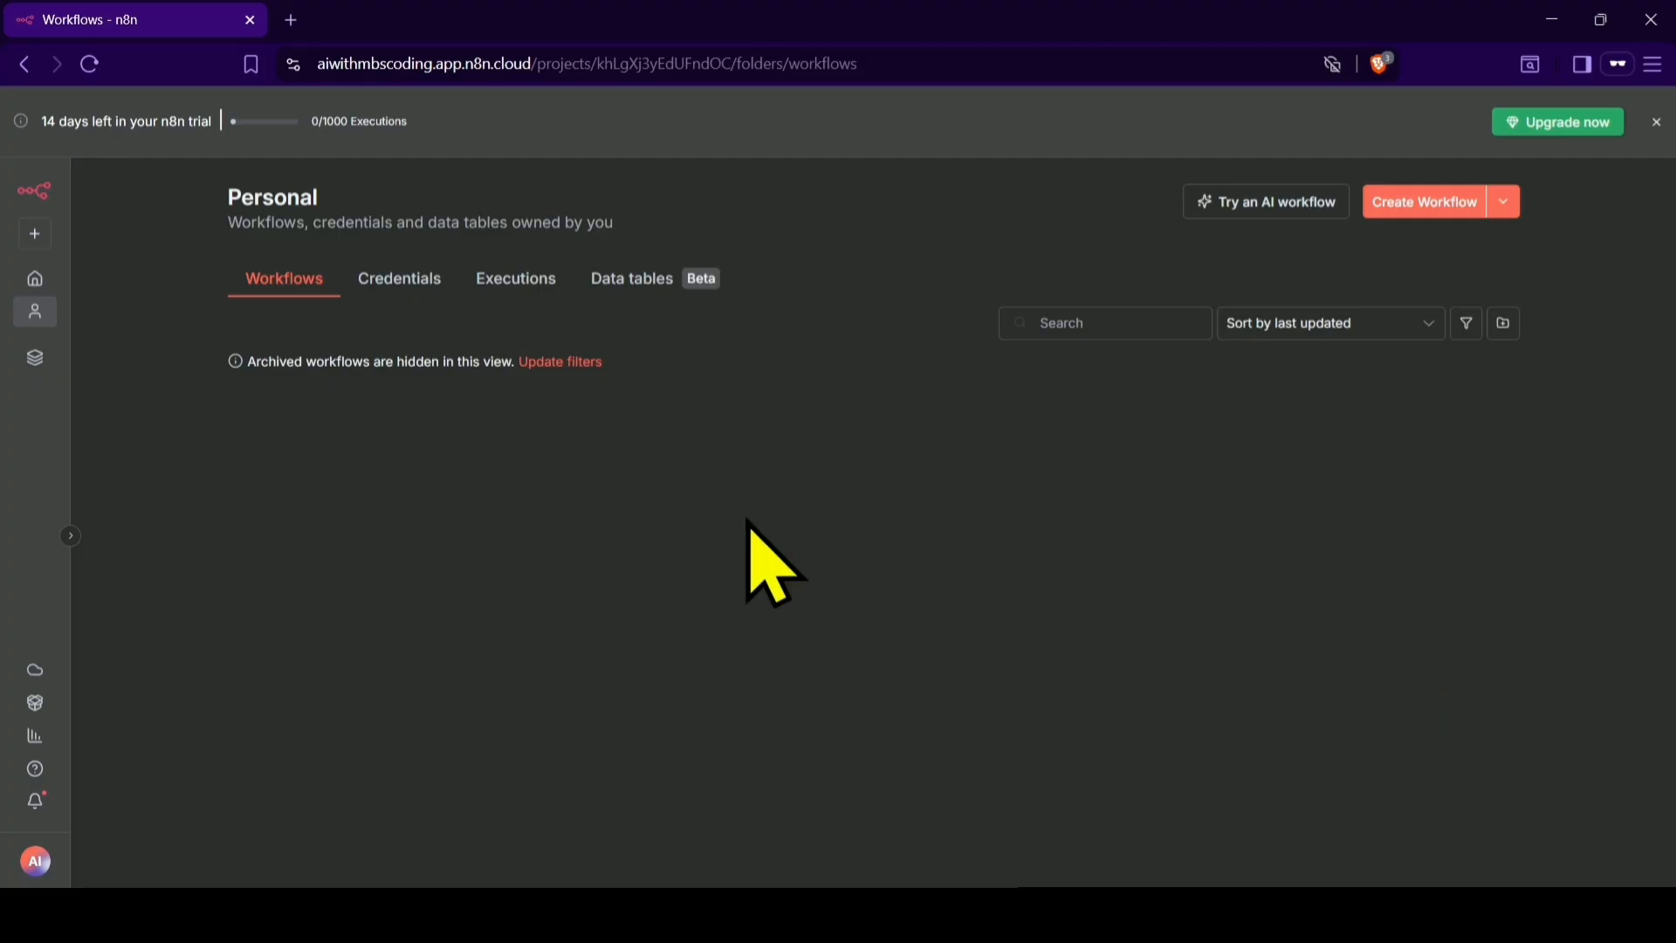
- Create a new workflow in the Personal space of the n8n workspace
left_click(35, 279)
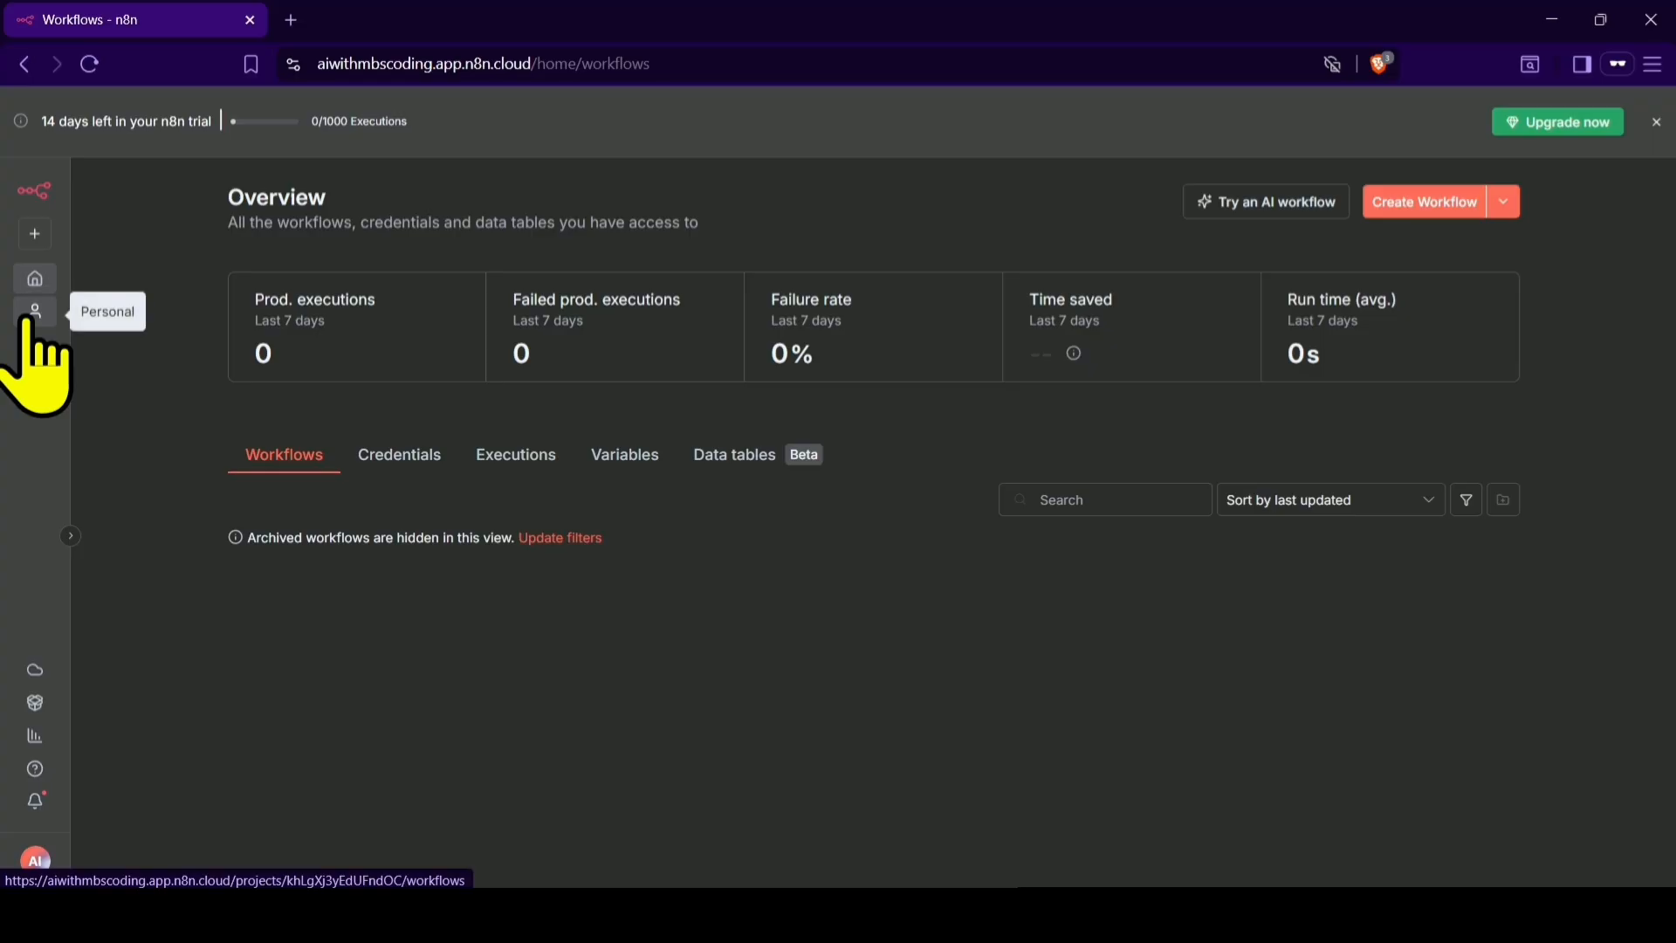
left_click(35, 312)
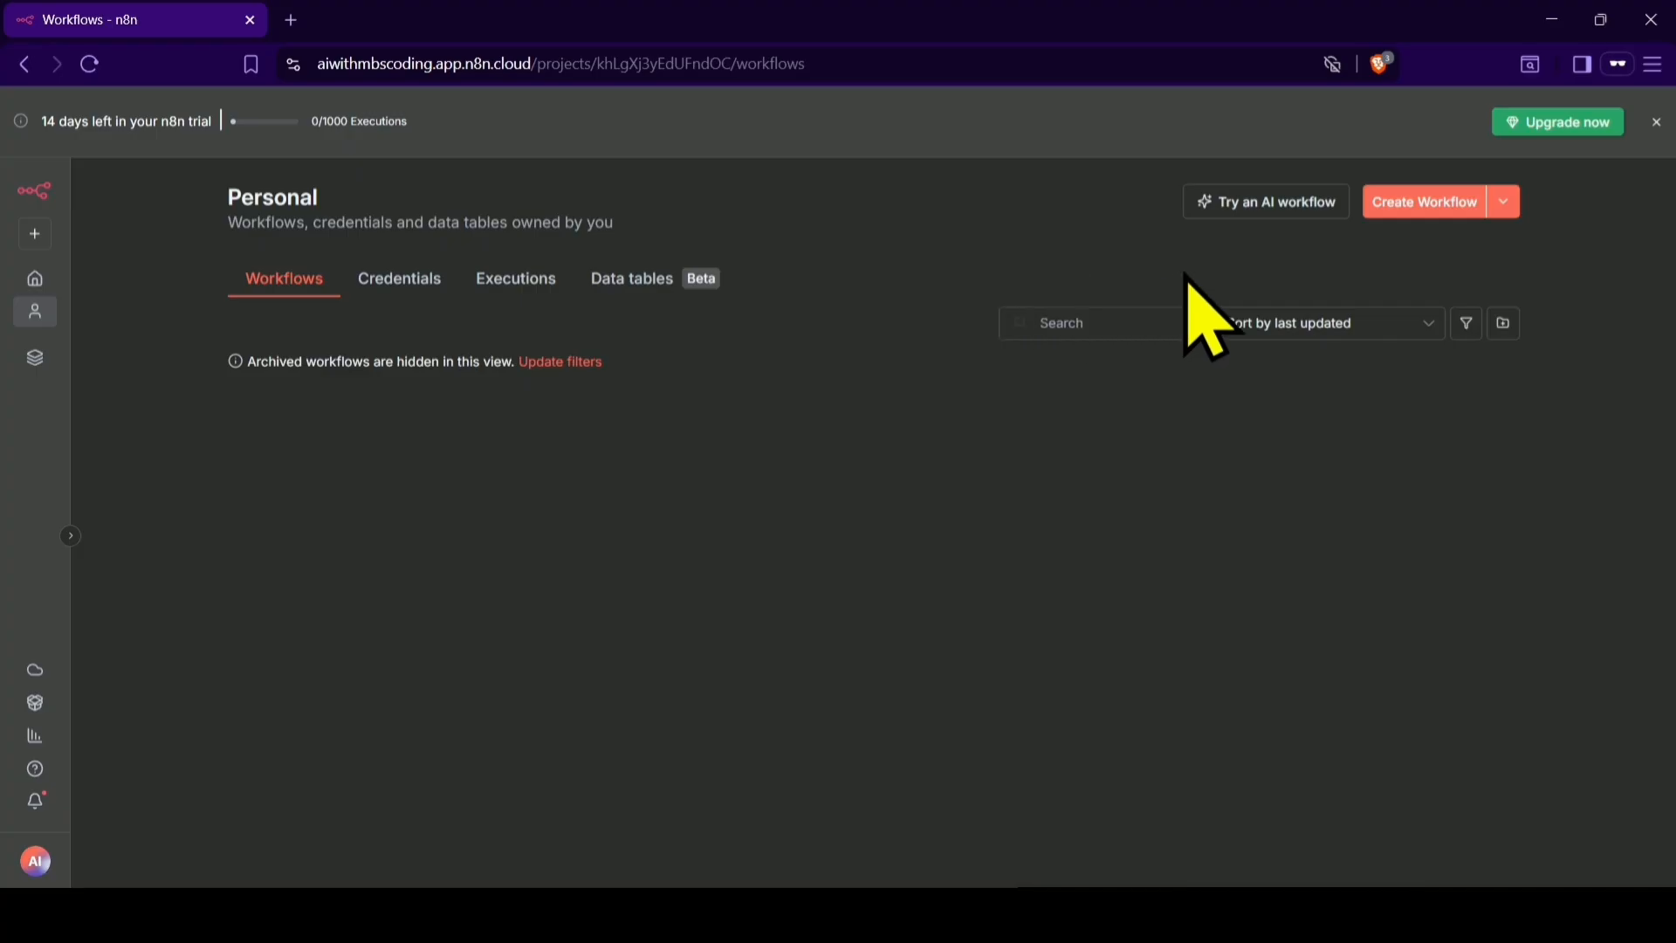
left_click(1417, 216)
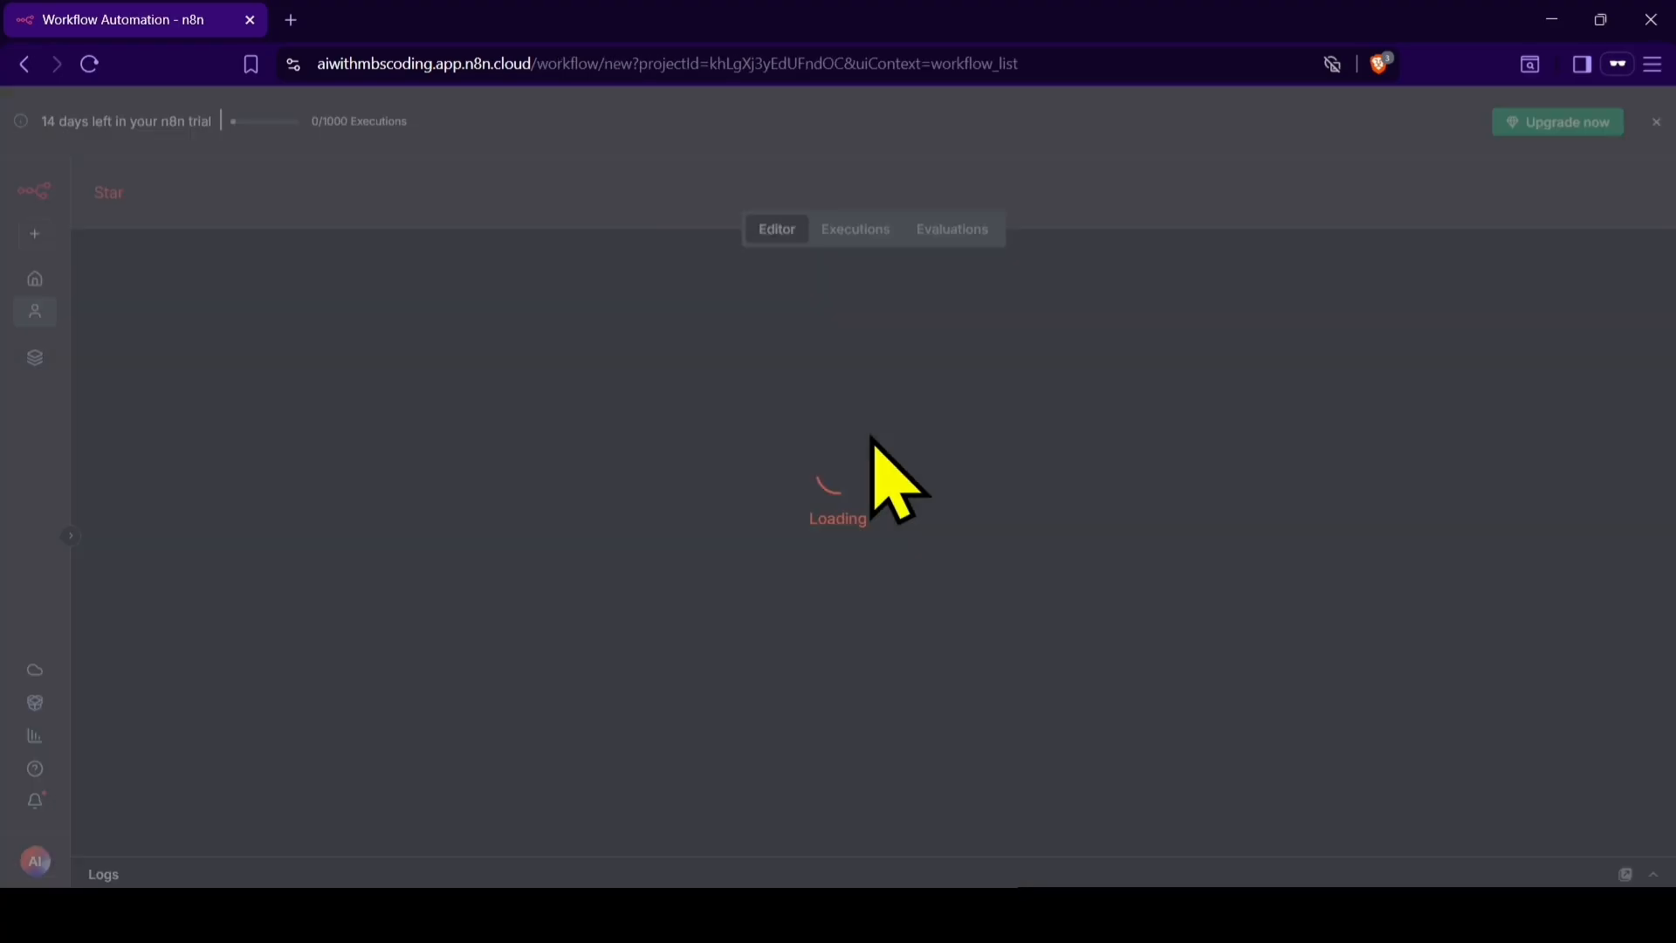
- Rename the new workflow as TELEGRAM AI AGENT
left_click(269, 194)
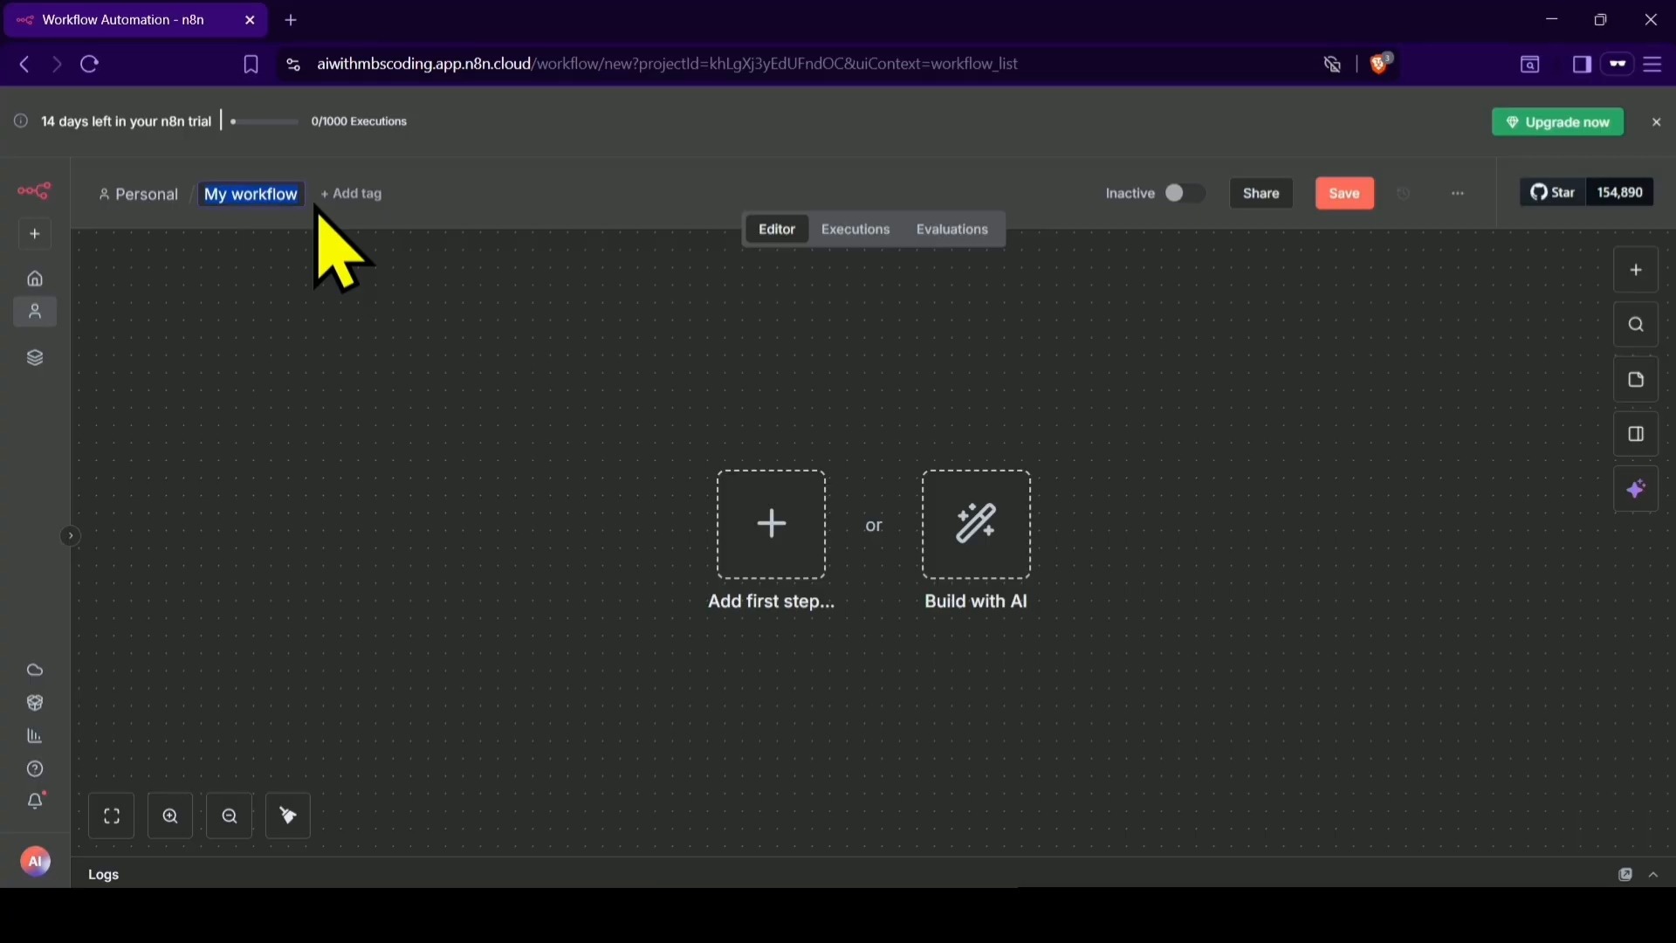
key("BackSpace")
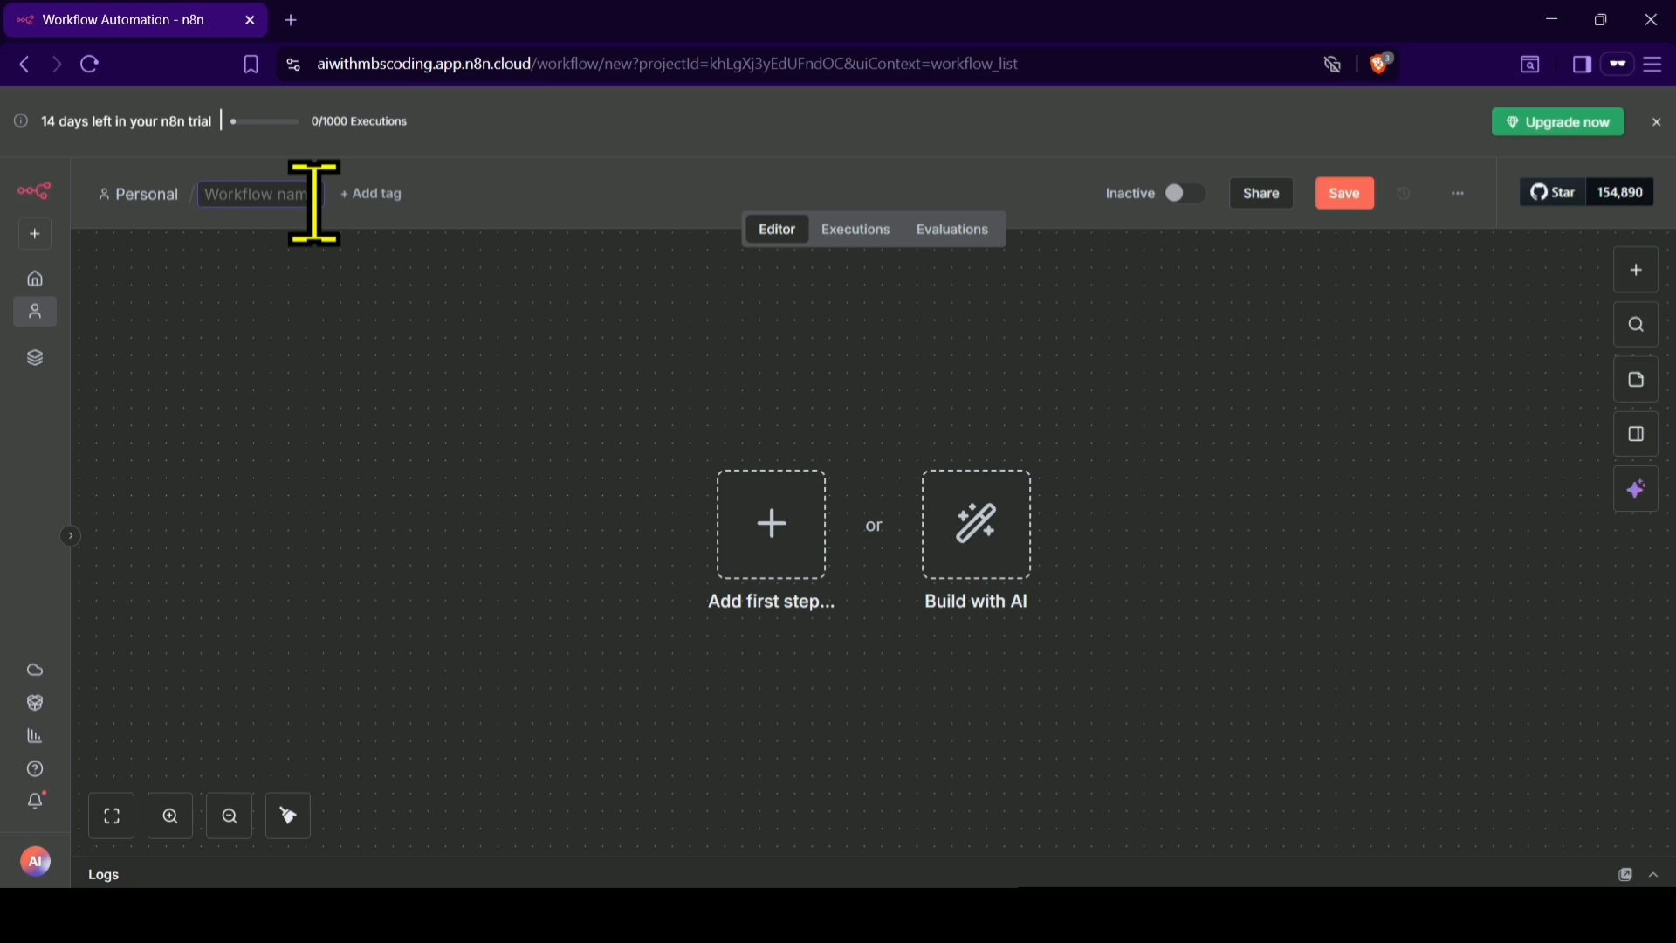
type("TELEGRAM AI AGENT")
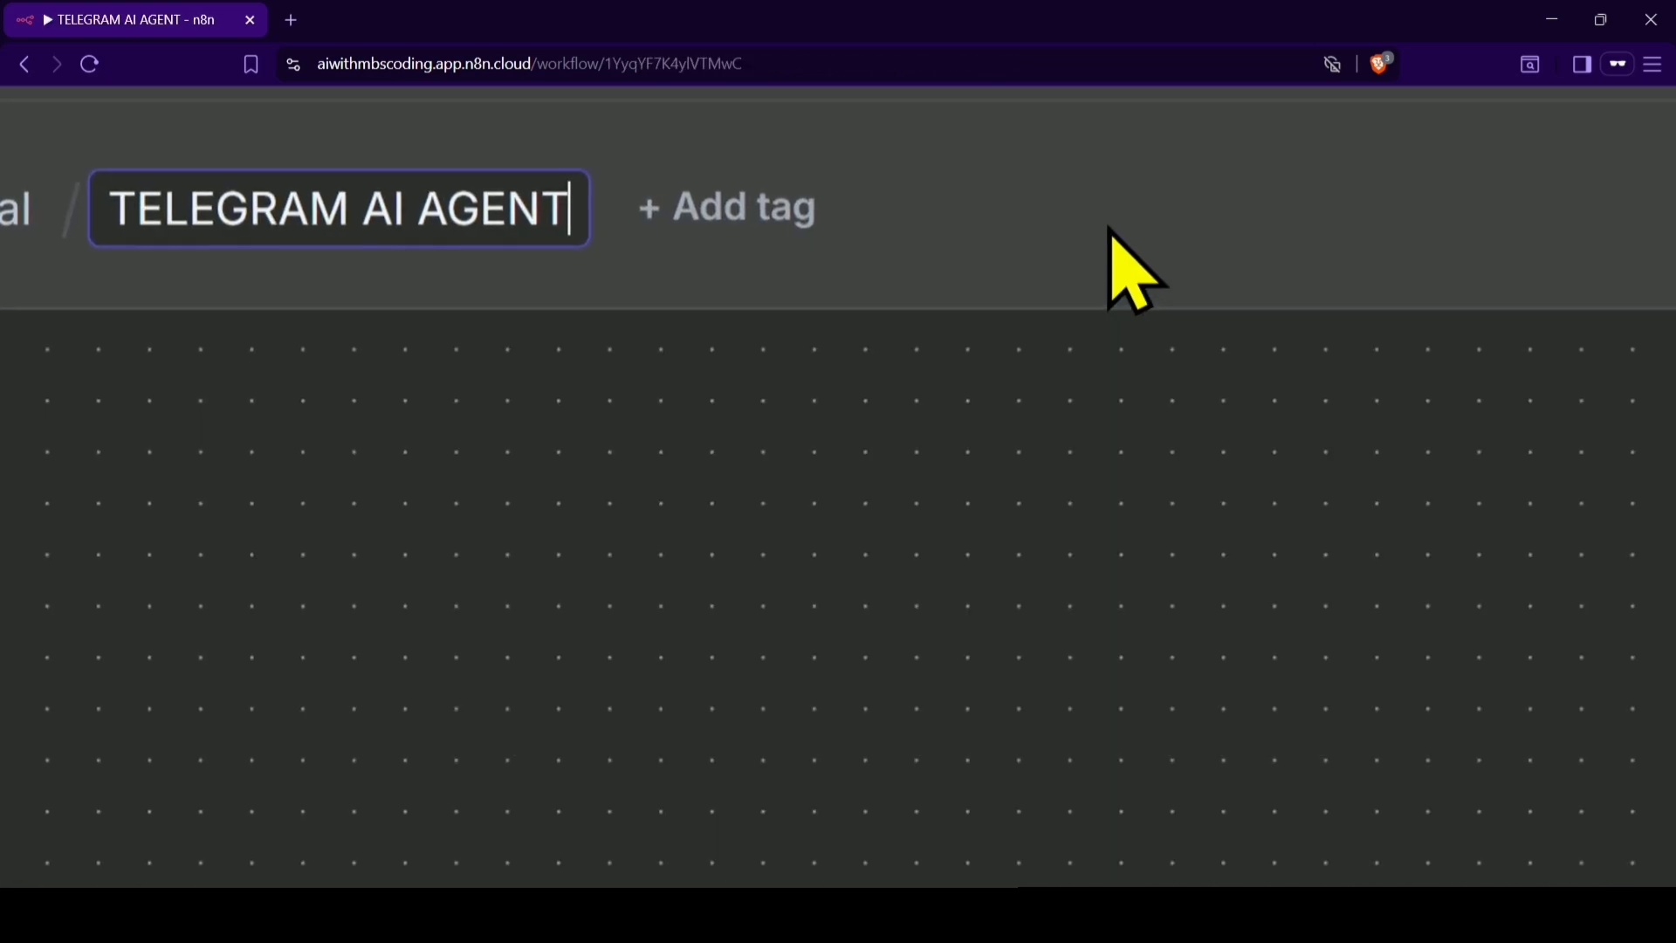
key("Return")
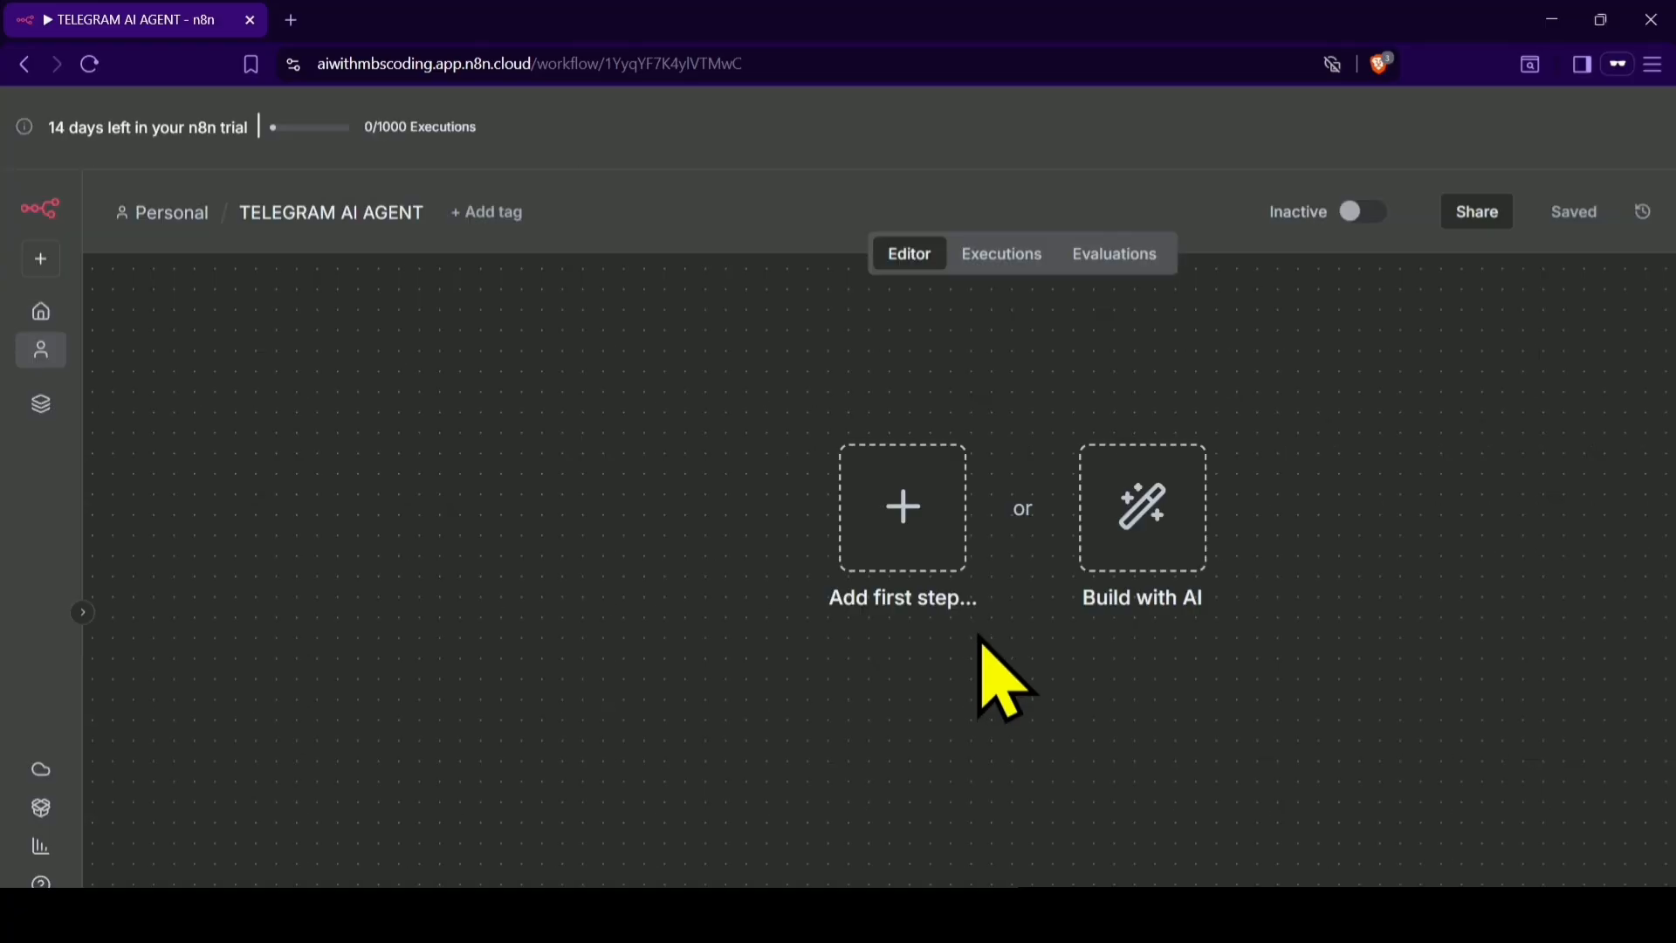
- Add a Telegram "On message" trigger as the workflow's first step
left_click(929, 563)
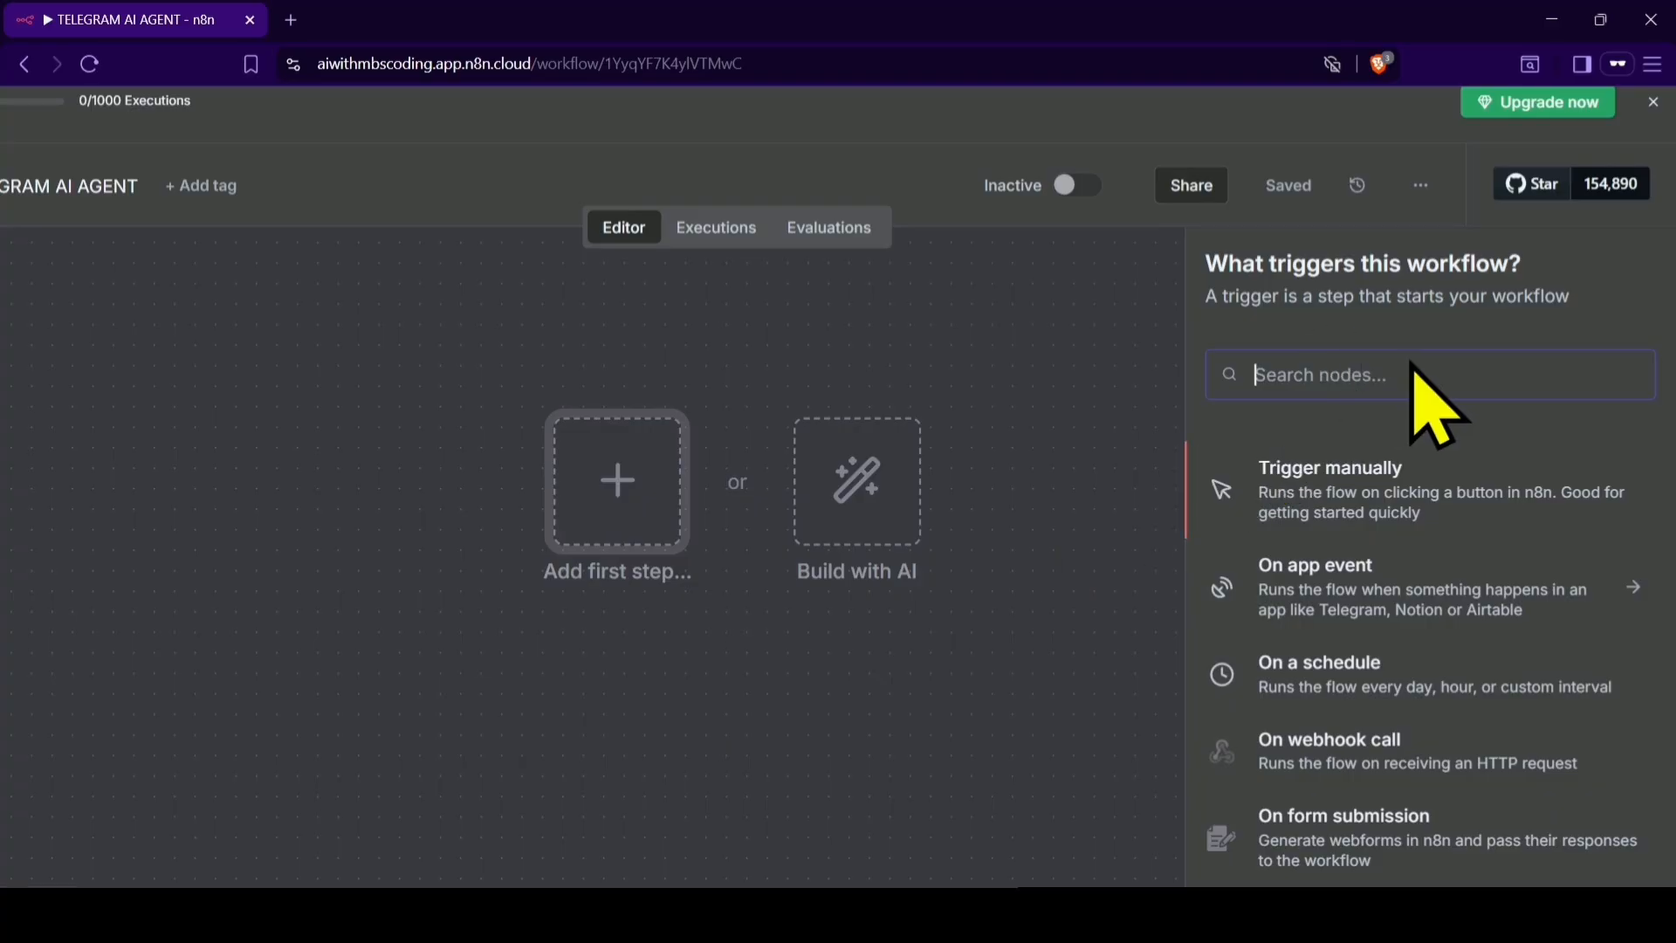
type("te")
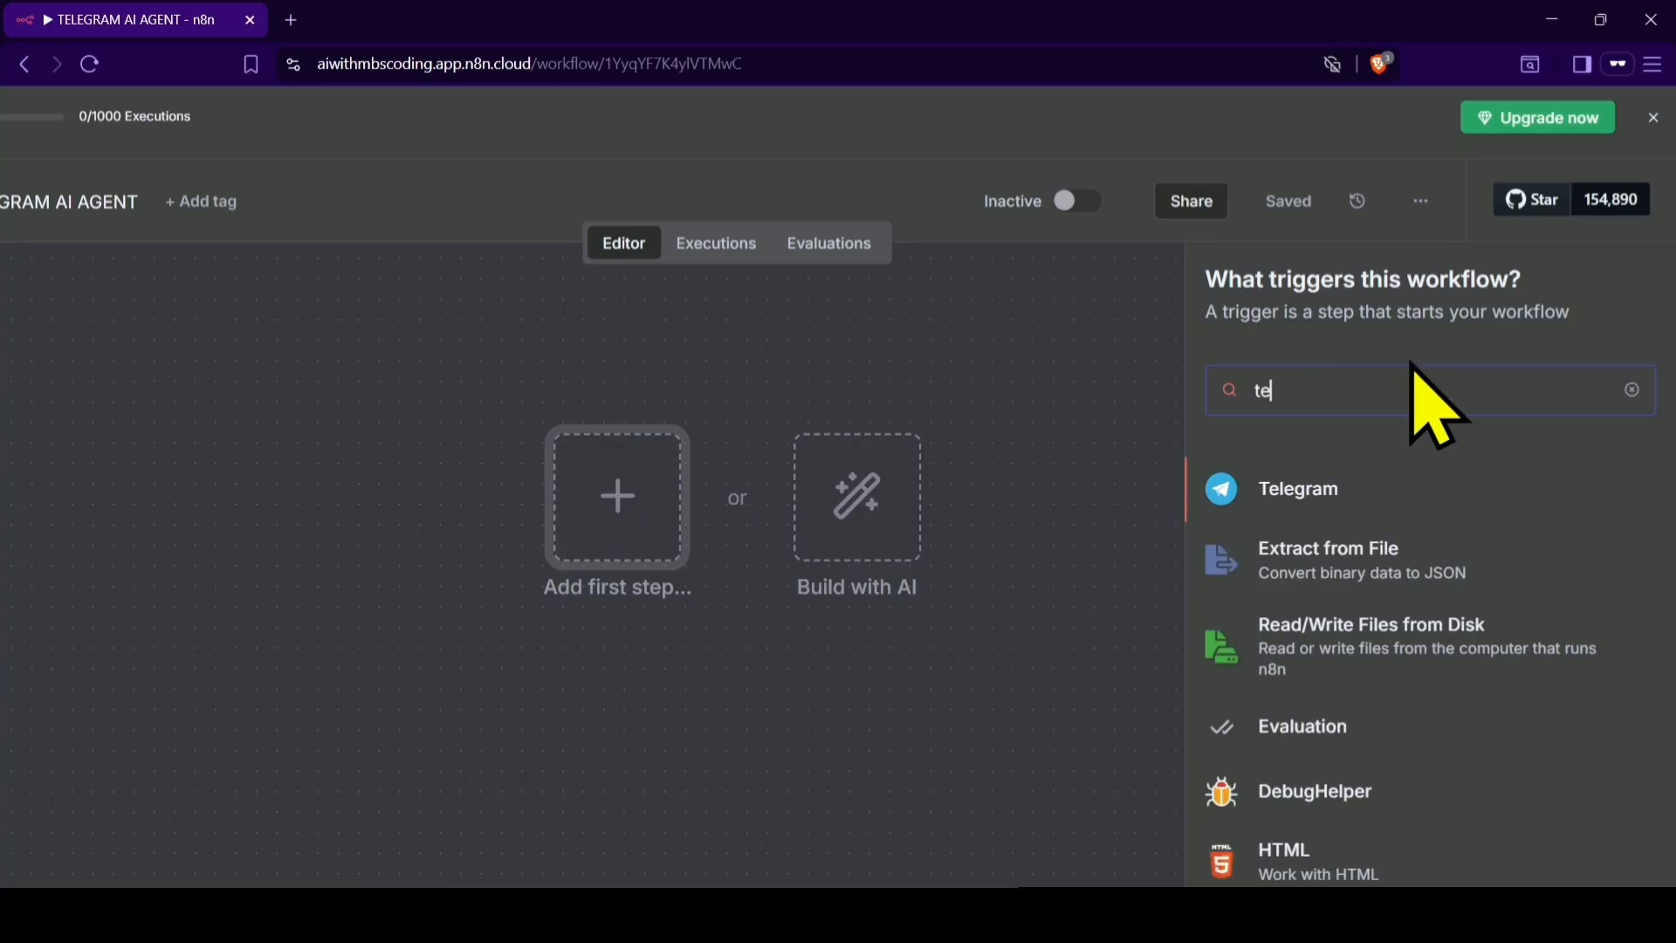
left_click(1262, 502)
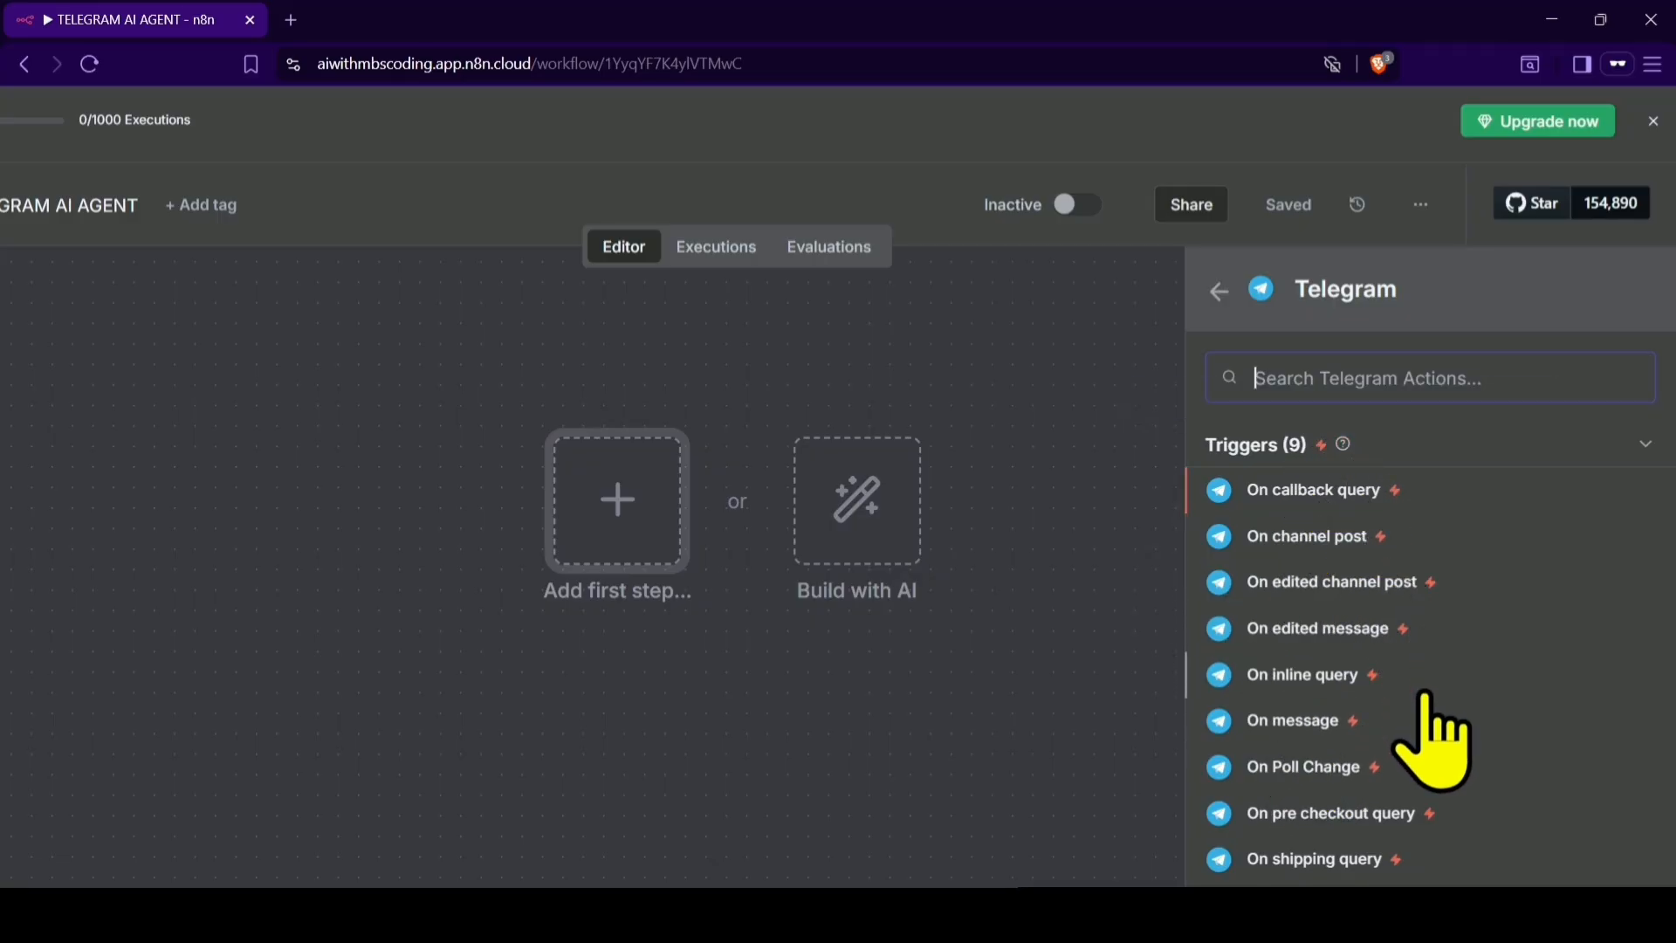
left_click(1306, 727)
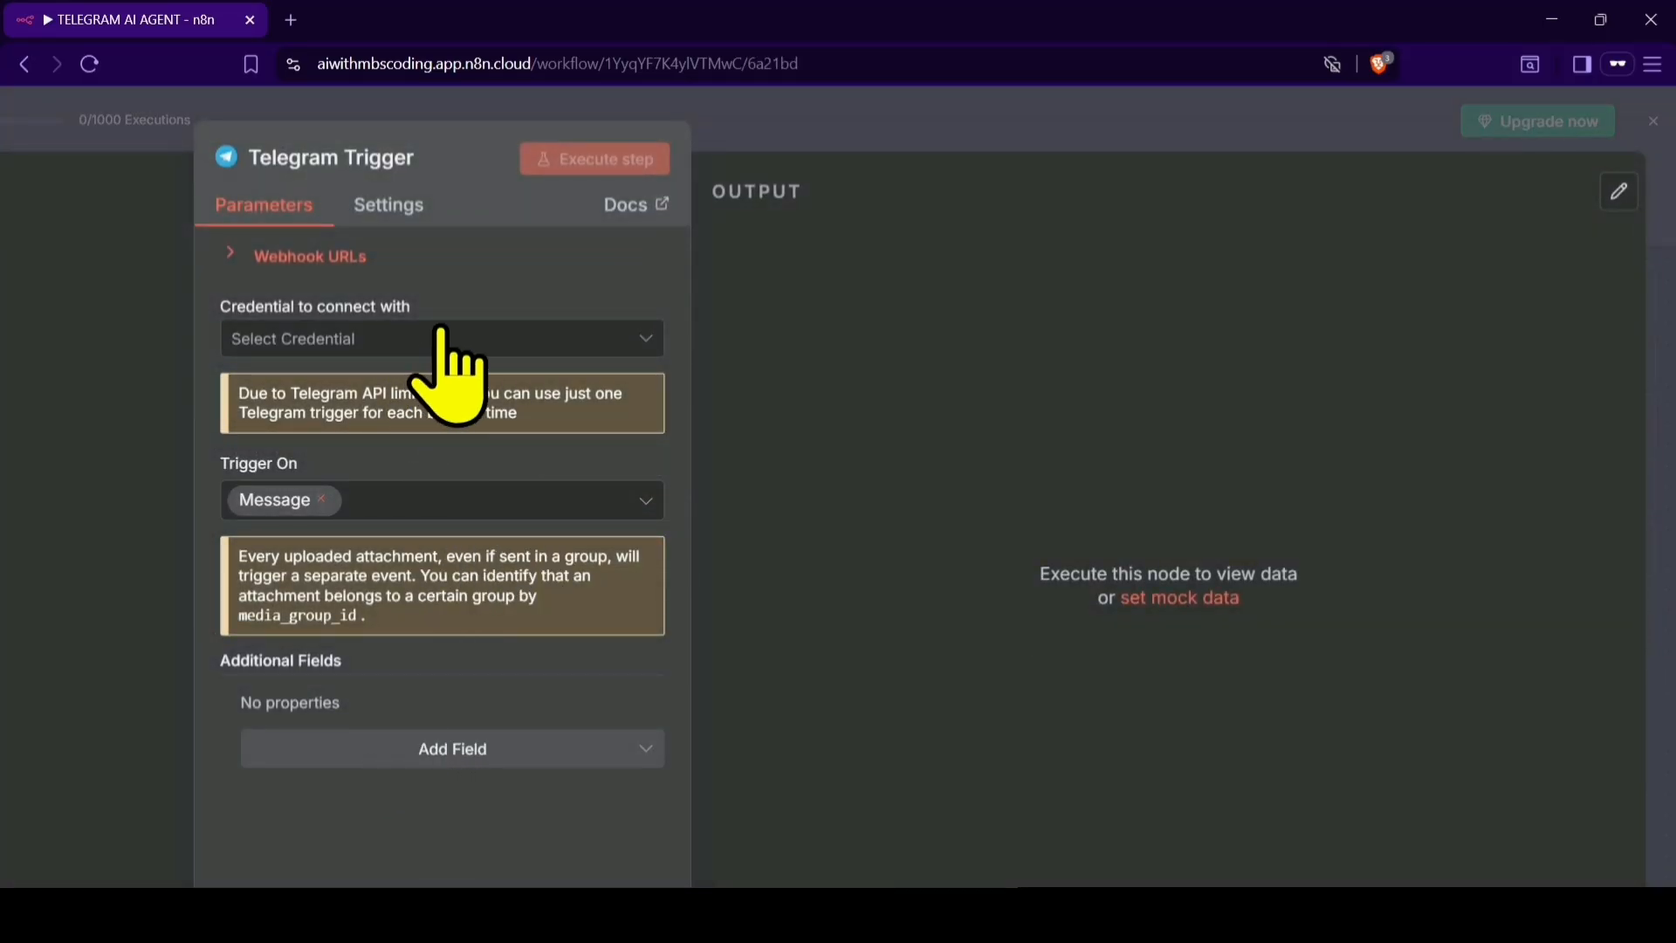
- Begin creating a new credential for the Telegram Trigger node
left_click(381, 343)
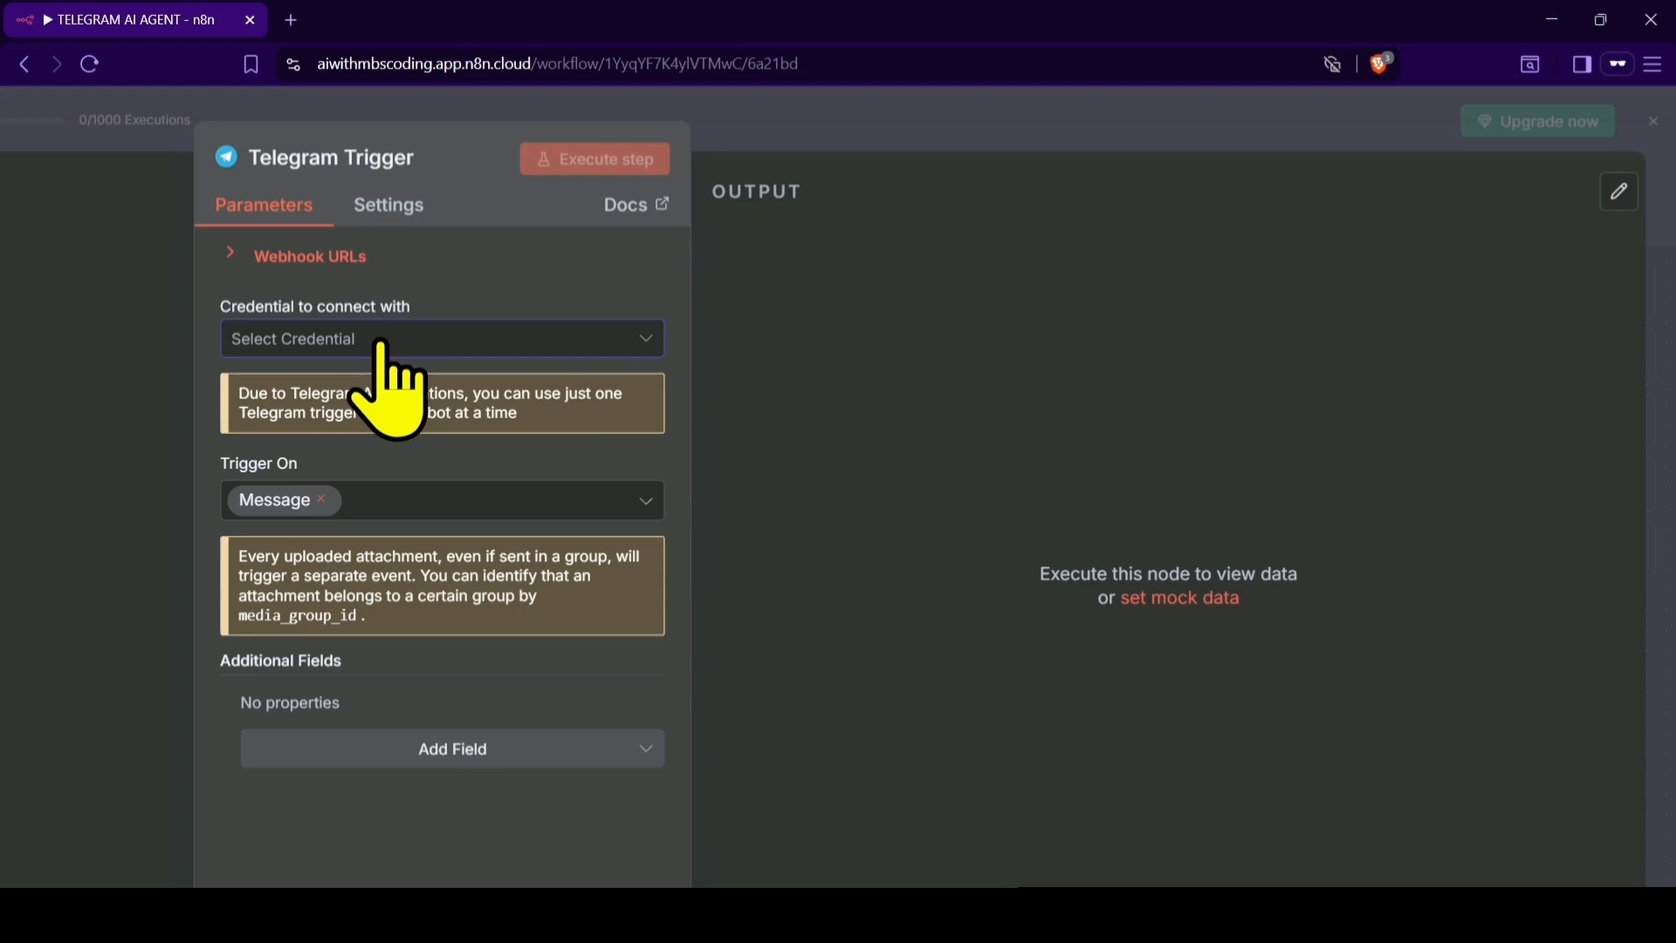
left_click(382, 343)
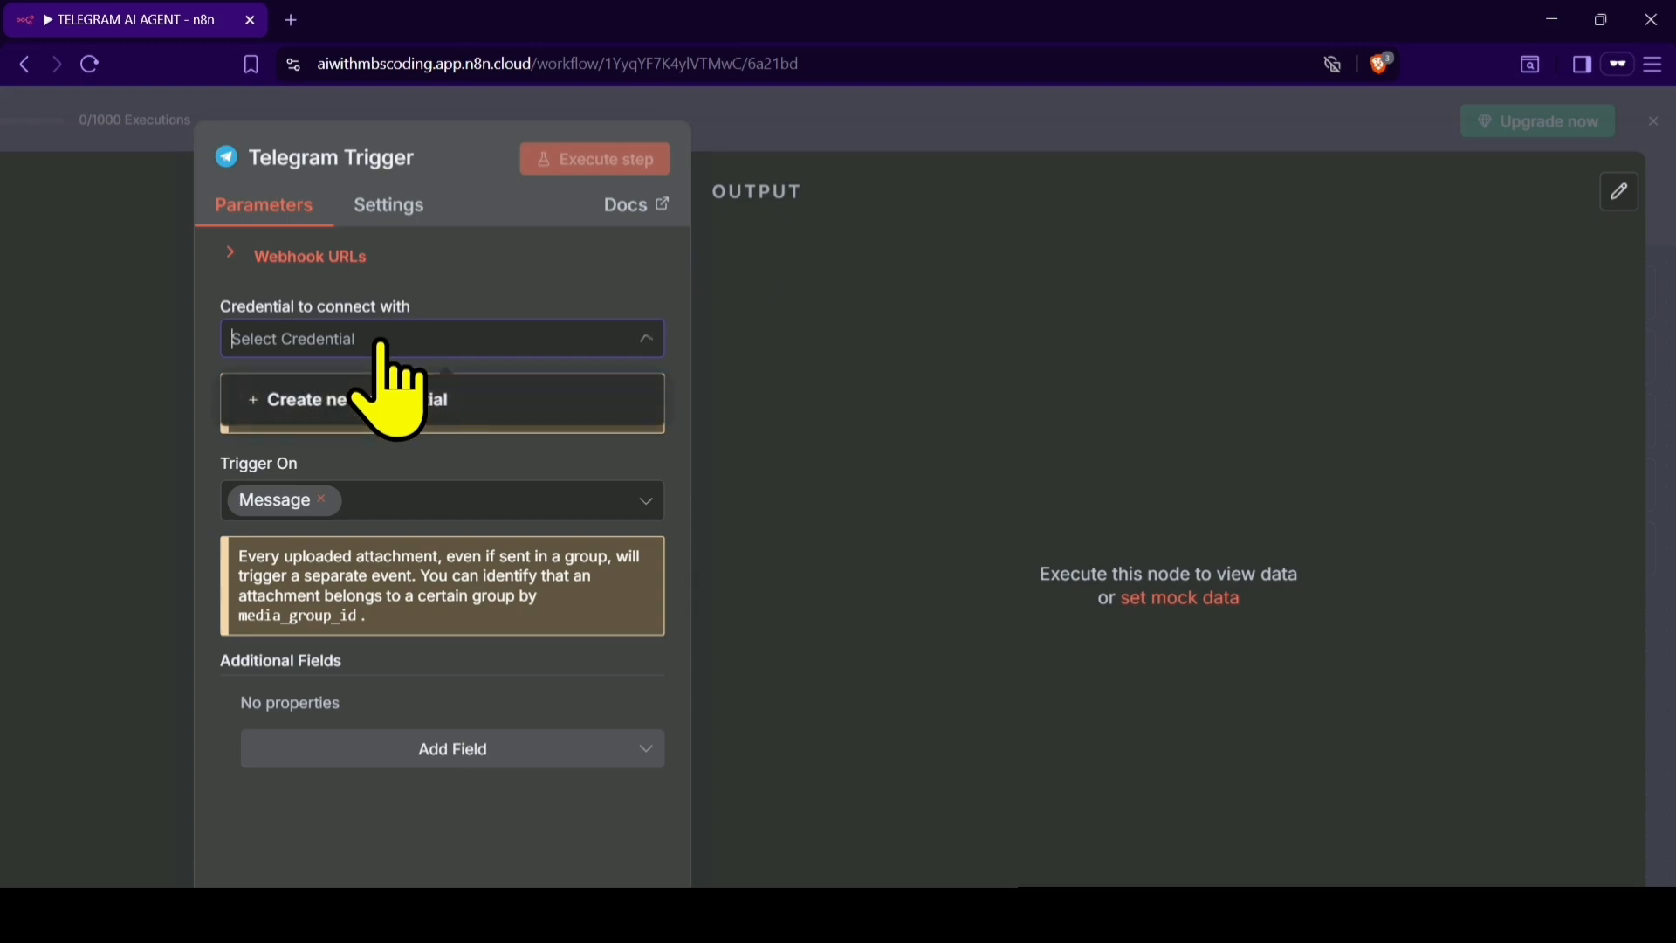
left_click(377, 400)
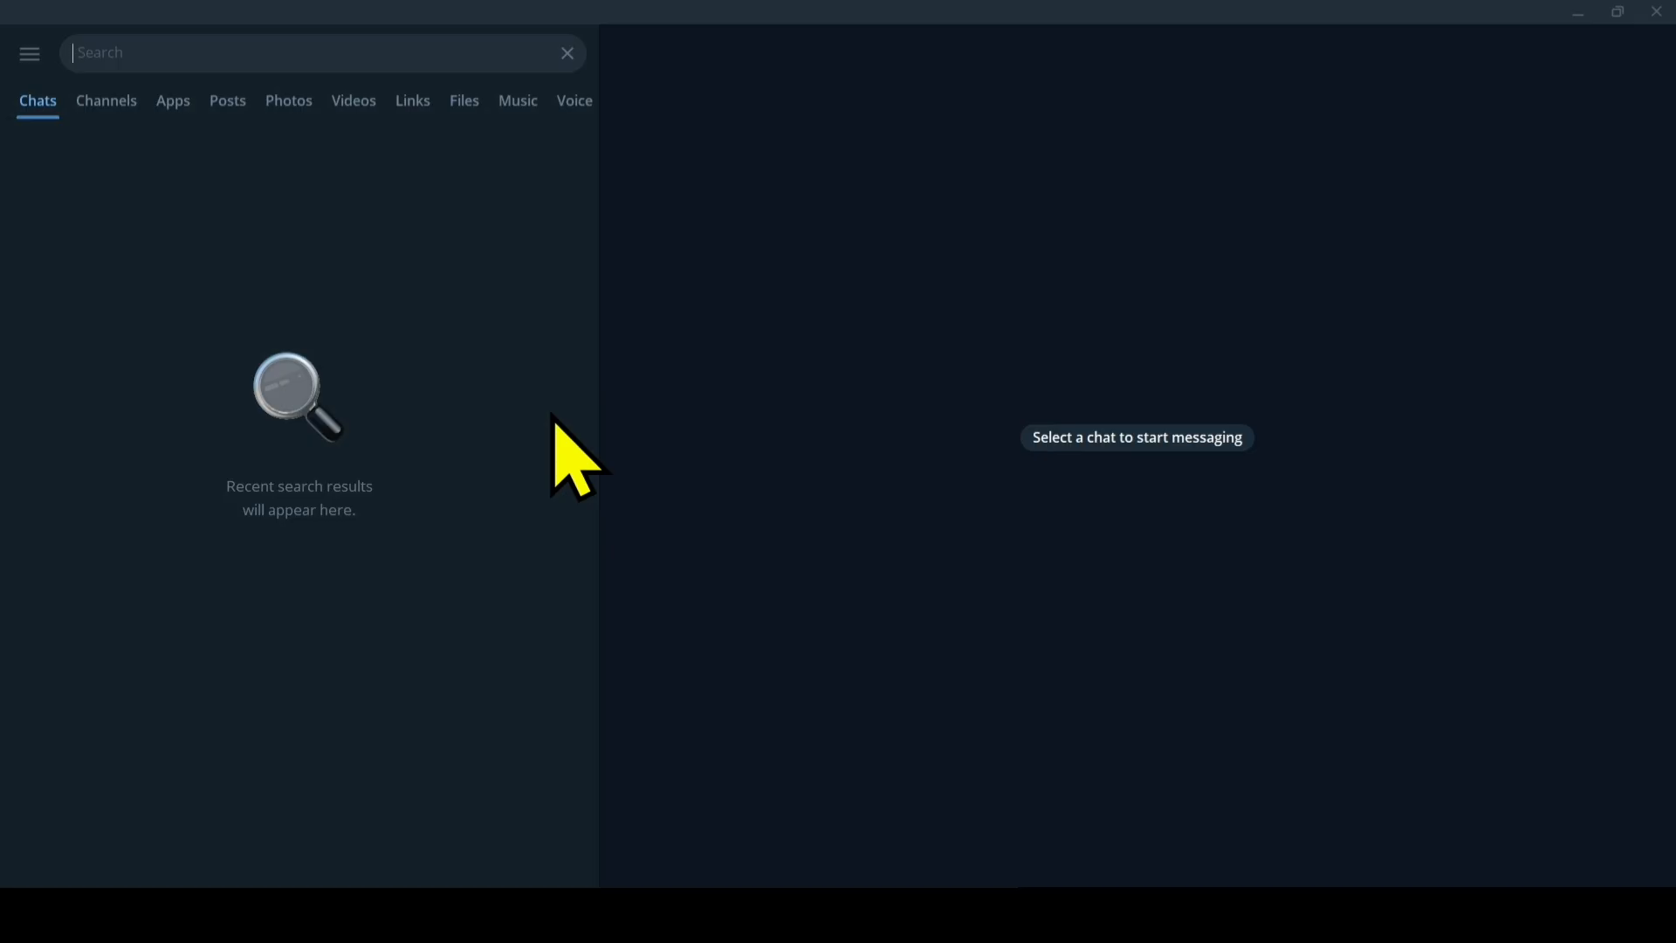
- In Telegram, find the verified BotFather account and start a chat with it
type("b")
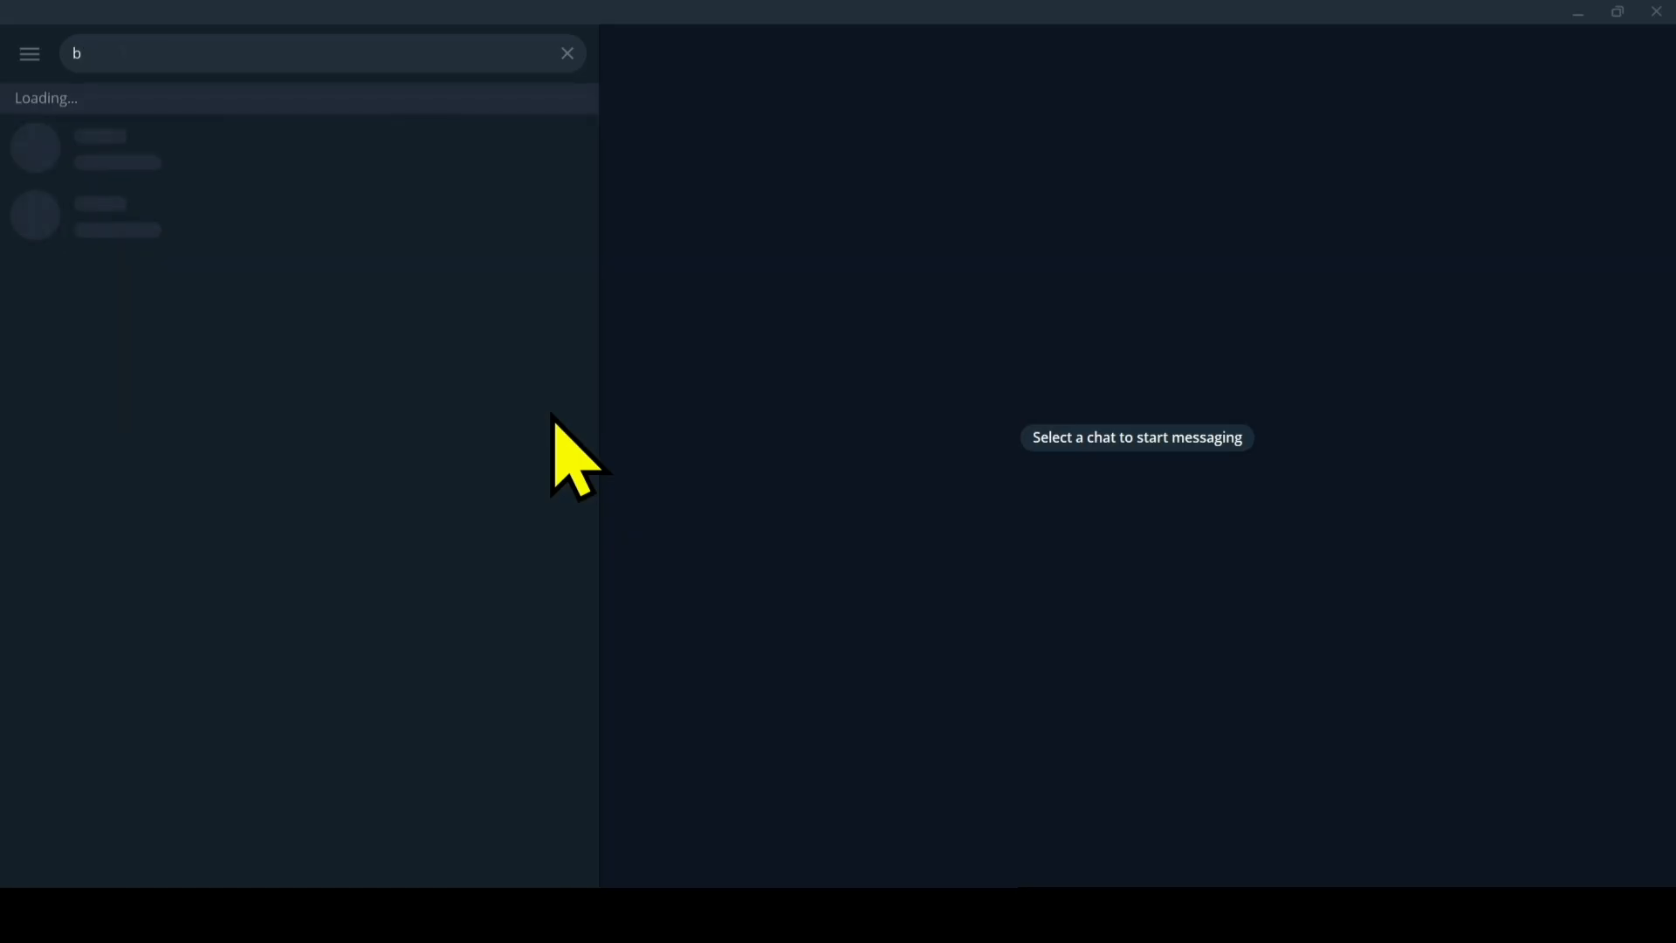
type("otFather")
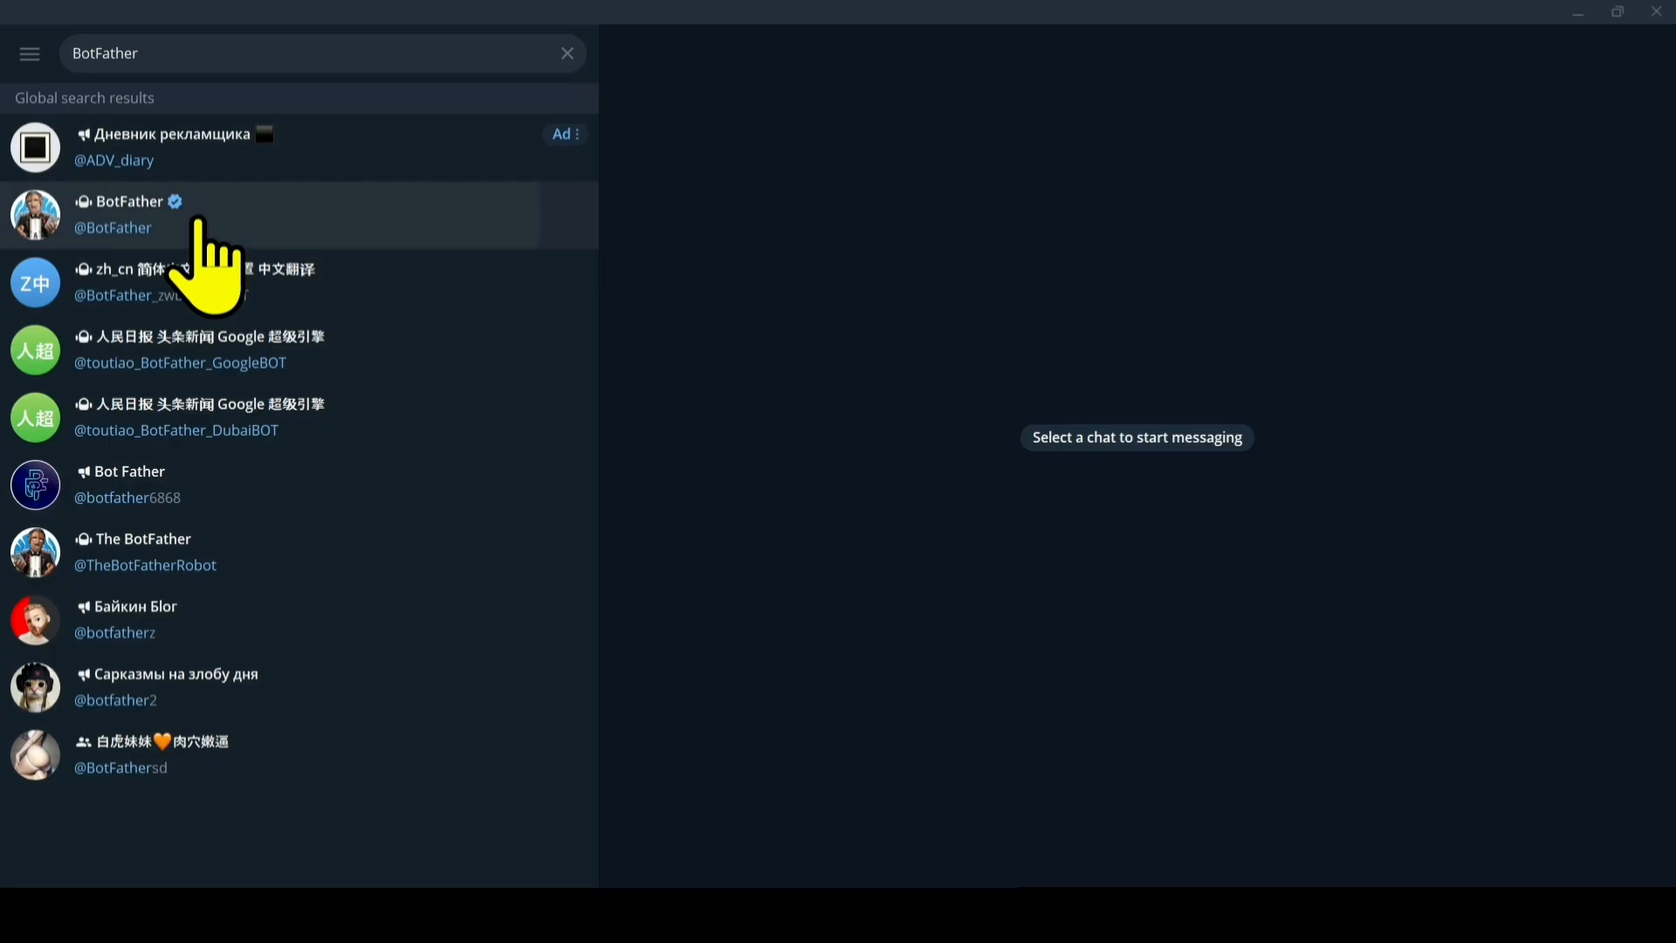
left_click(203, 253)
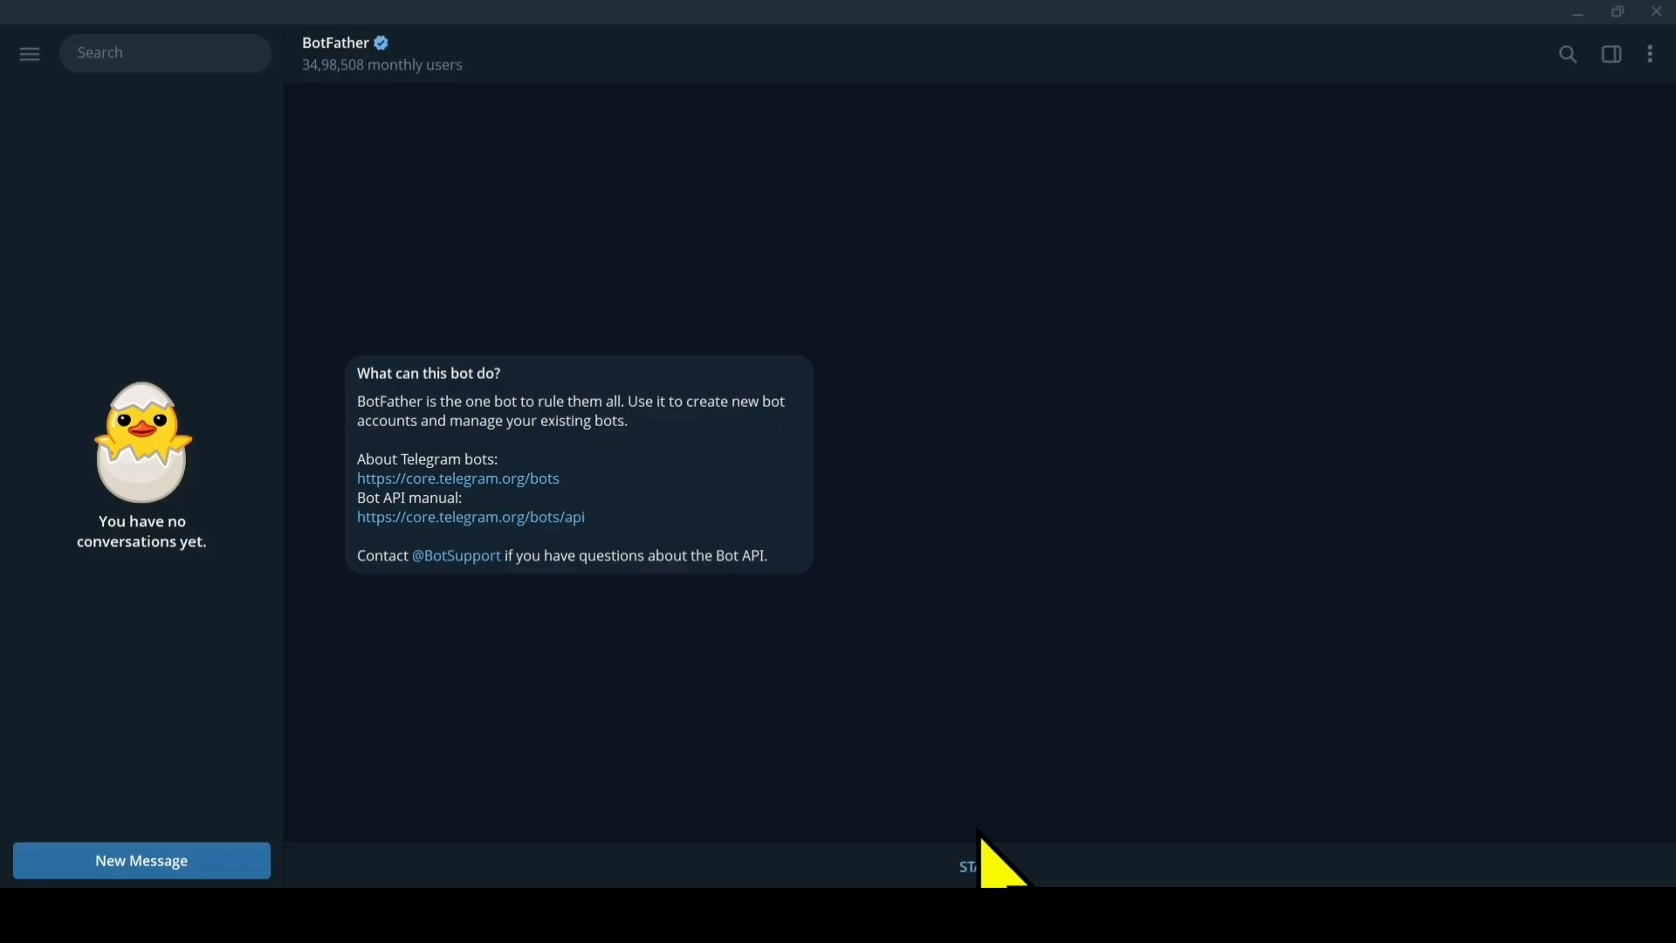
left_click(964, 868)
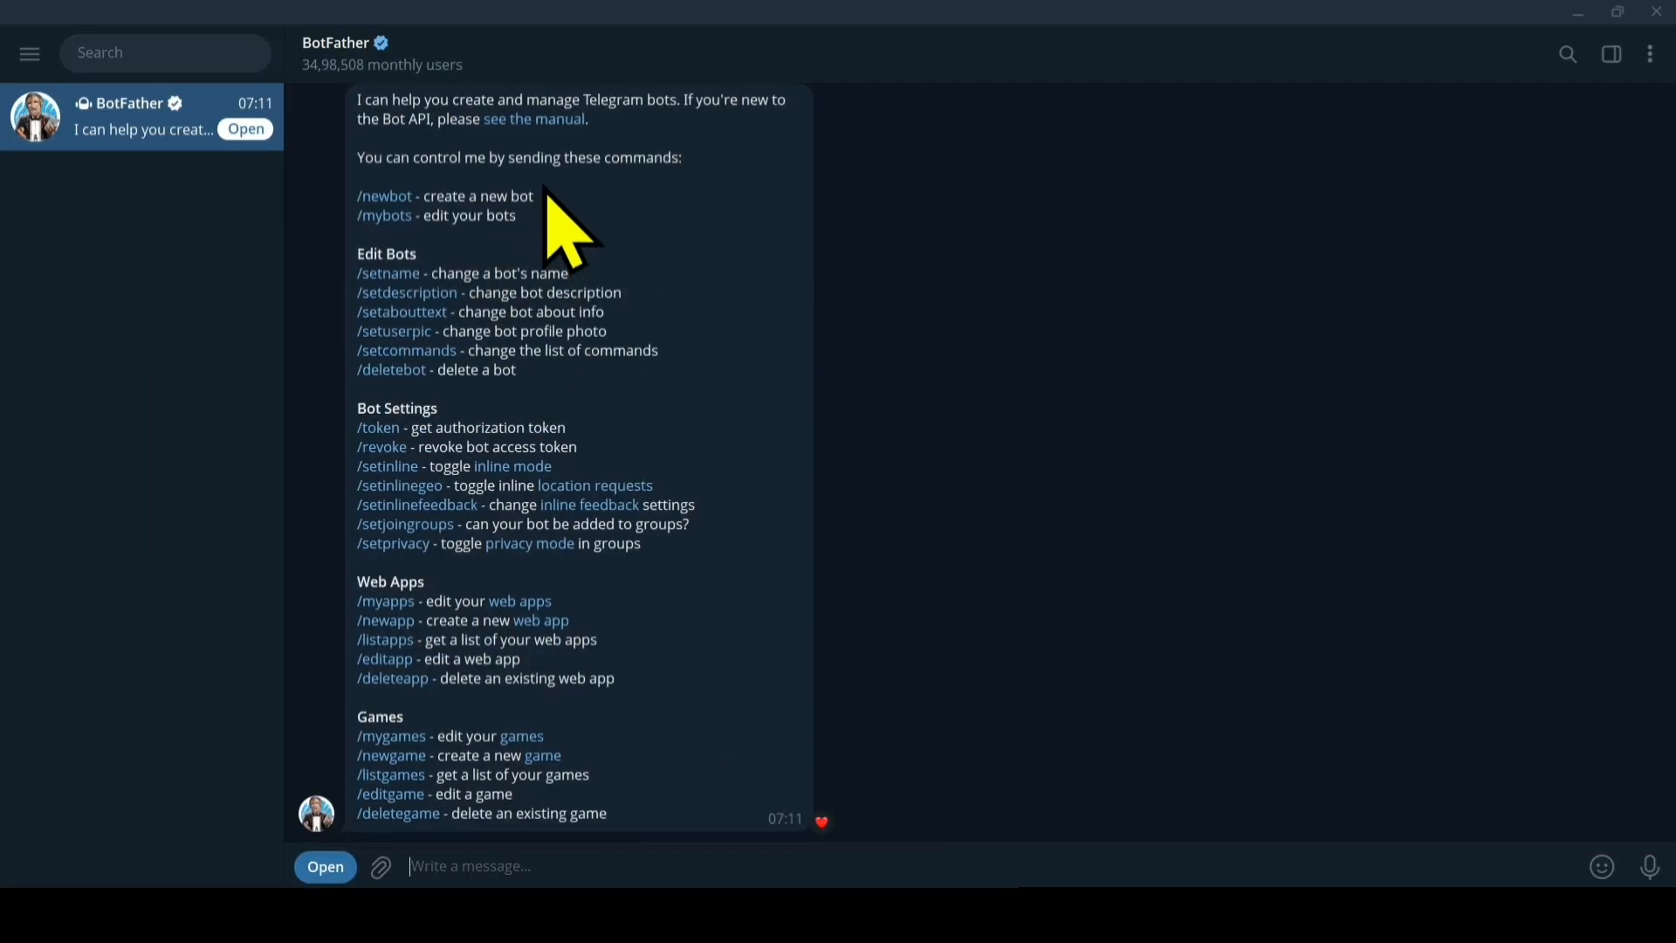
- Send BotFather the /newbot command and give the new bot the name mbscodingaibot
left_click_drag(545, 188, 352, 202)
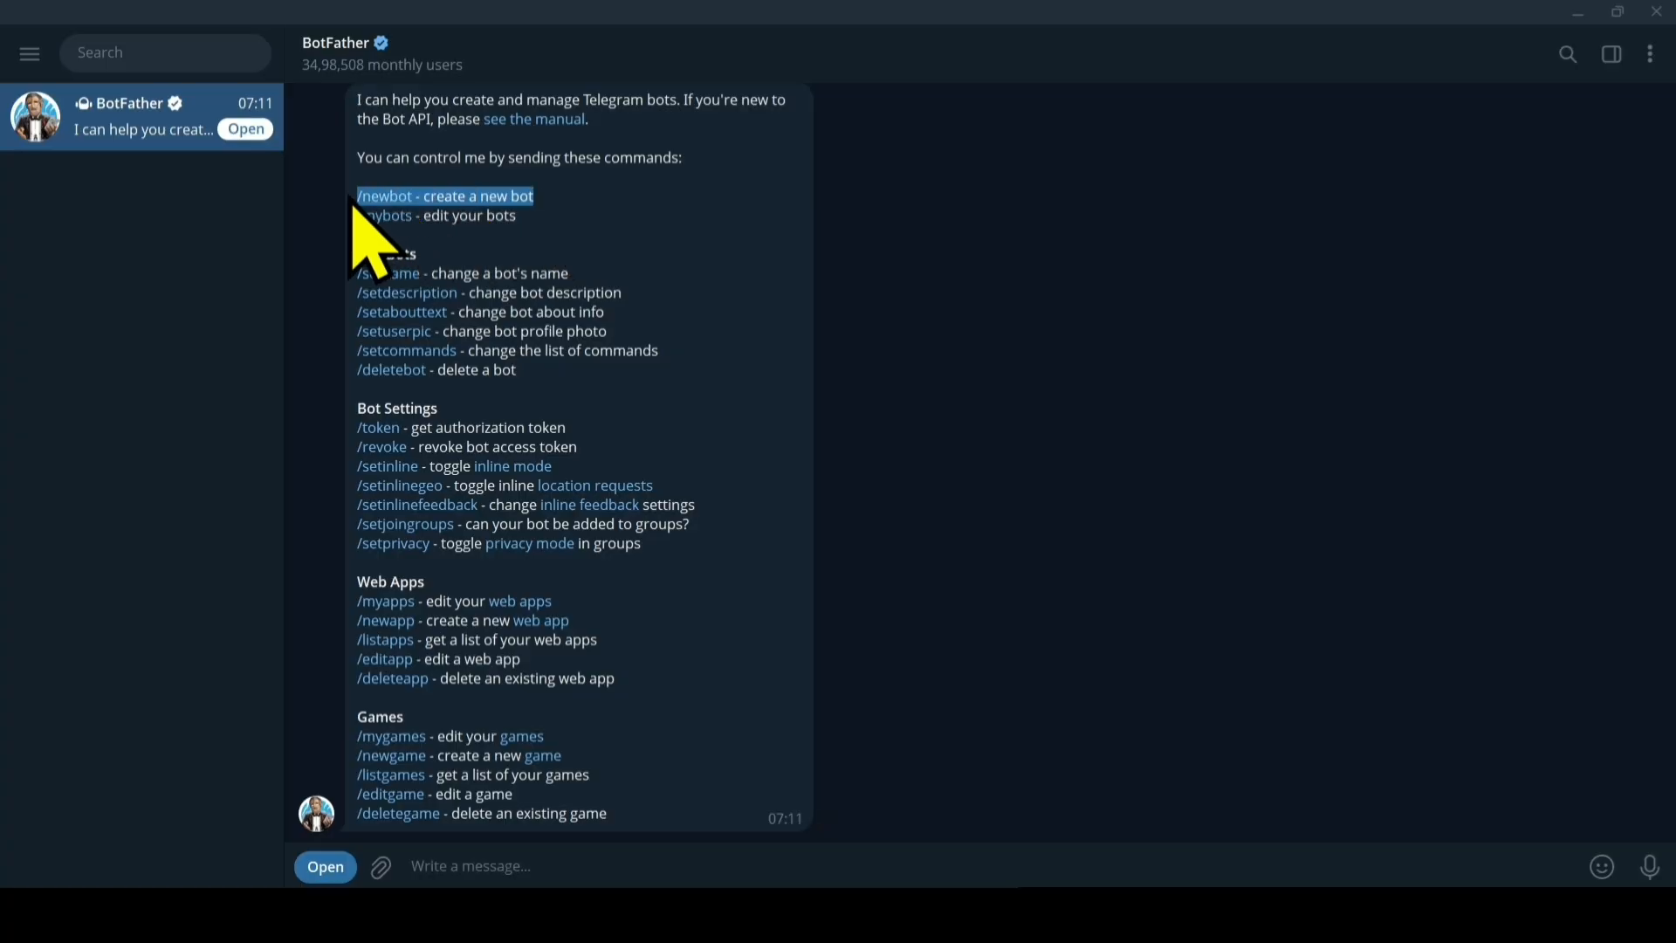
left_click(674, 241)
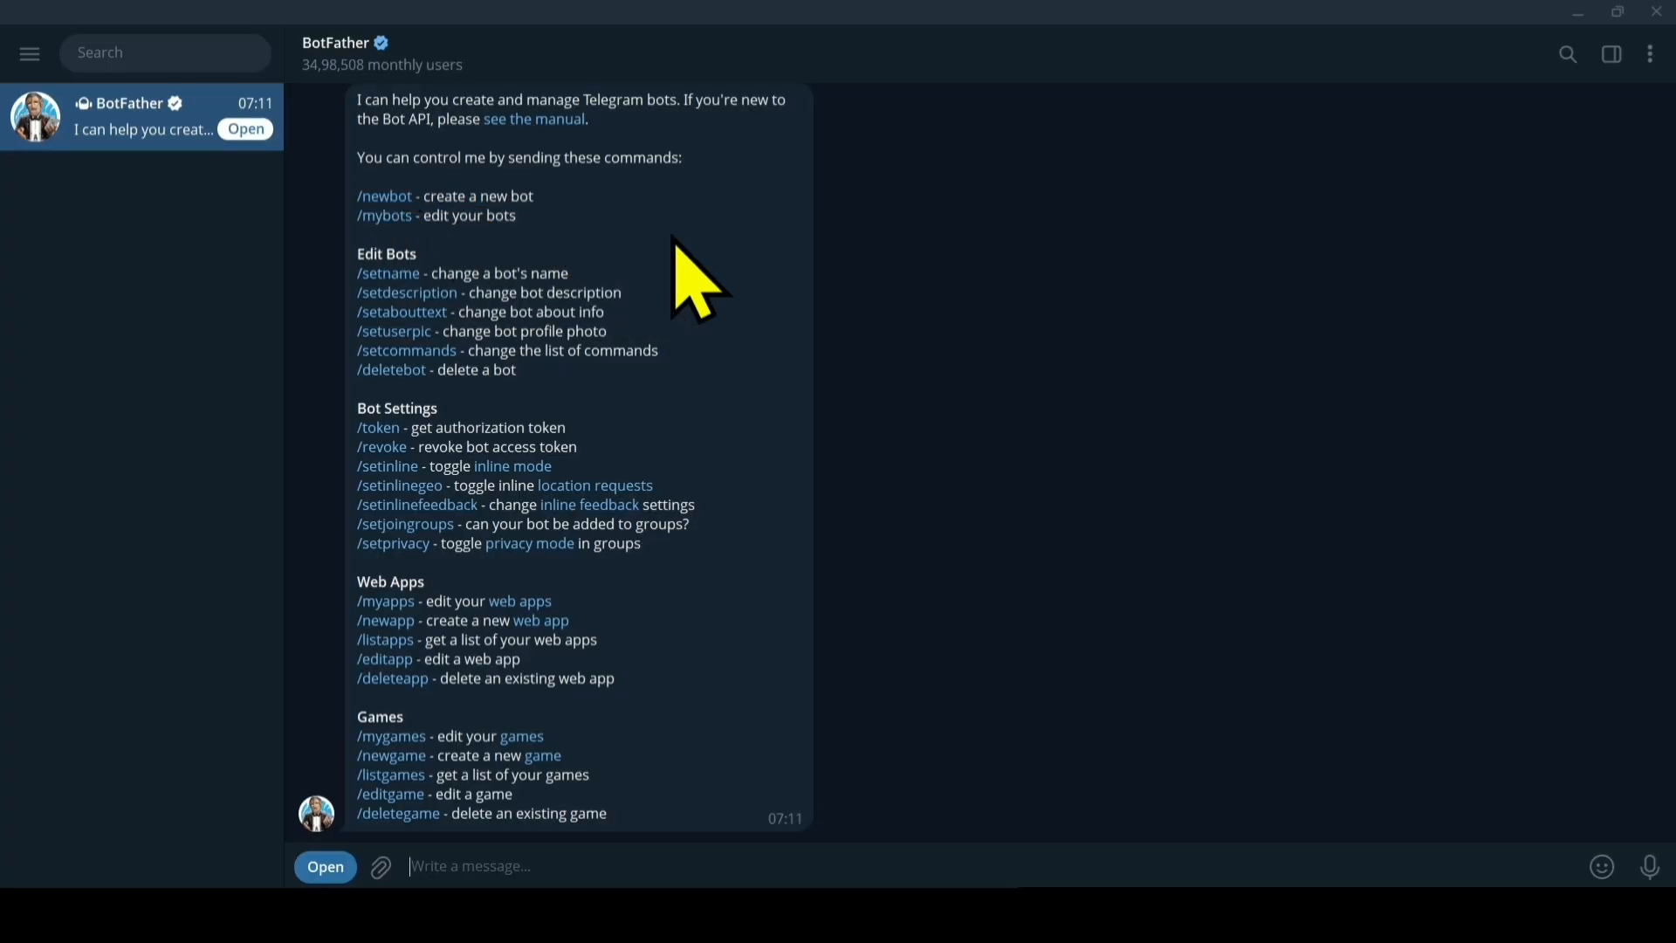
type("/")
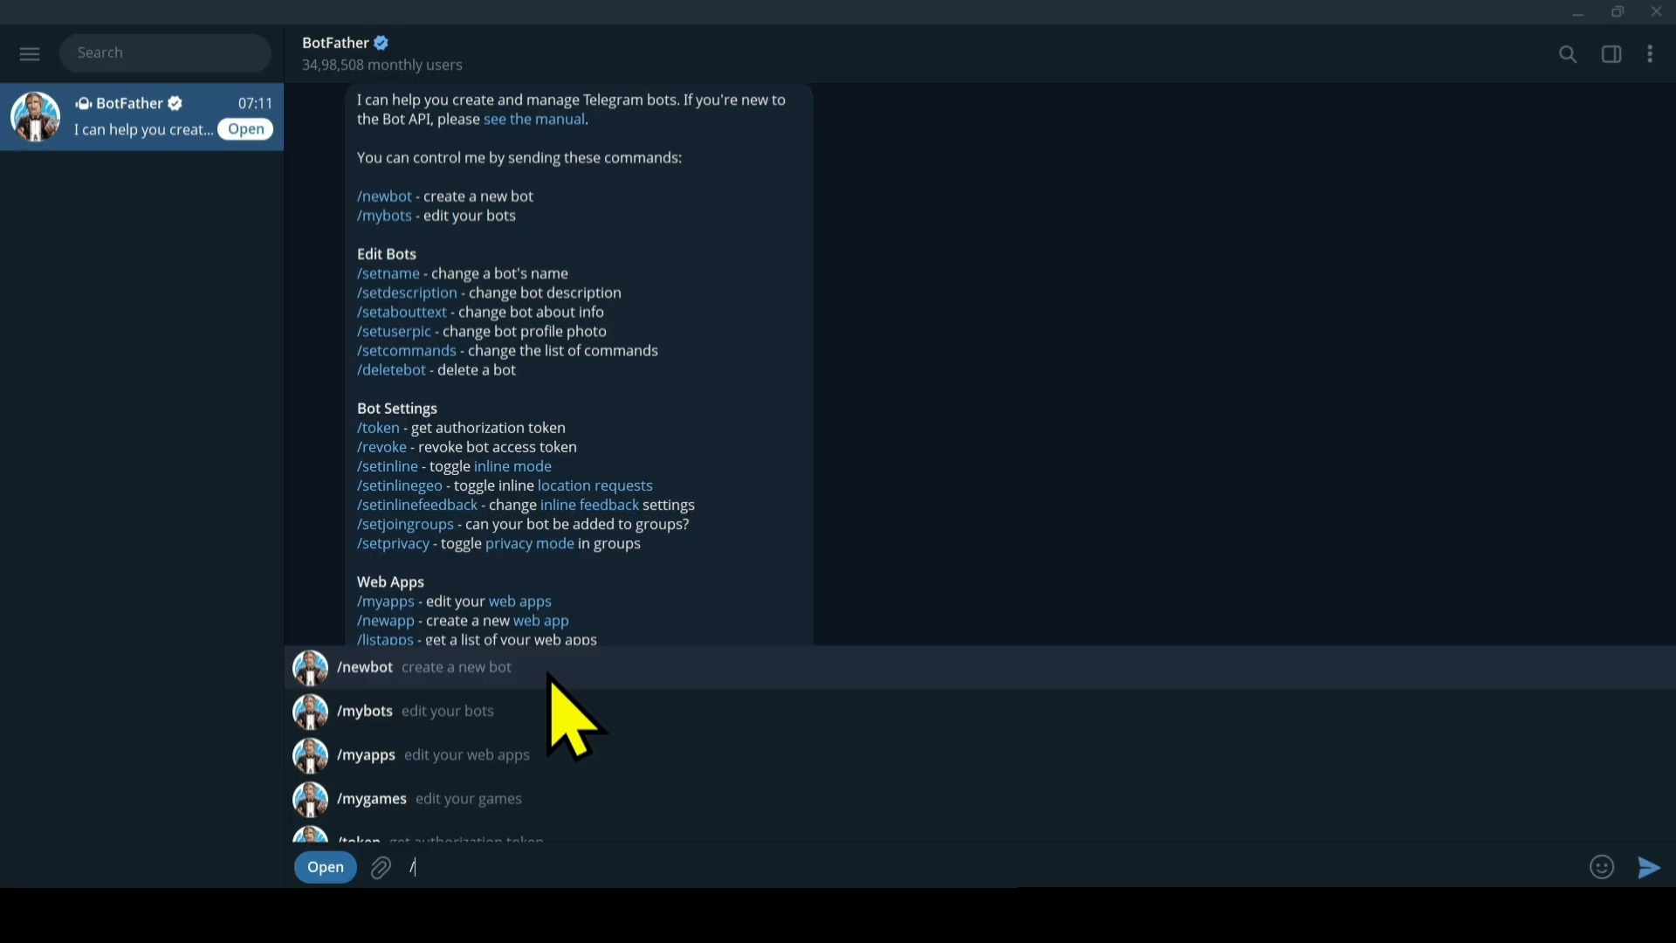
left_click(550, 677)
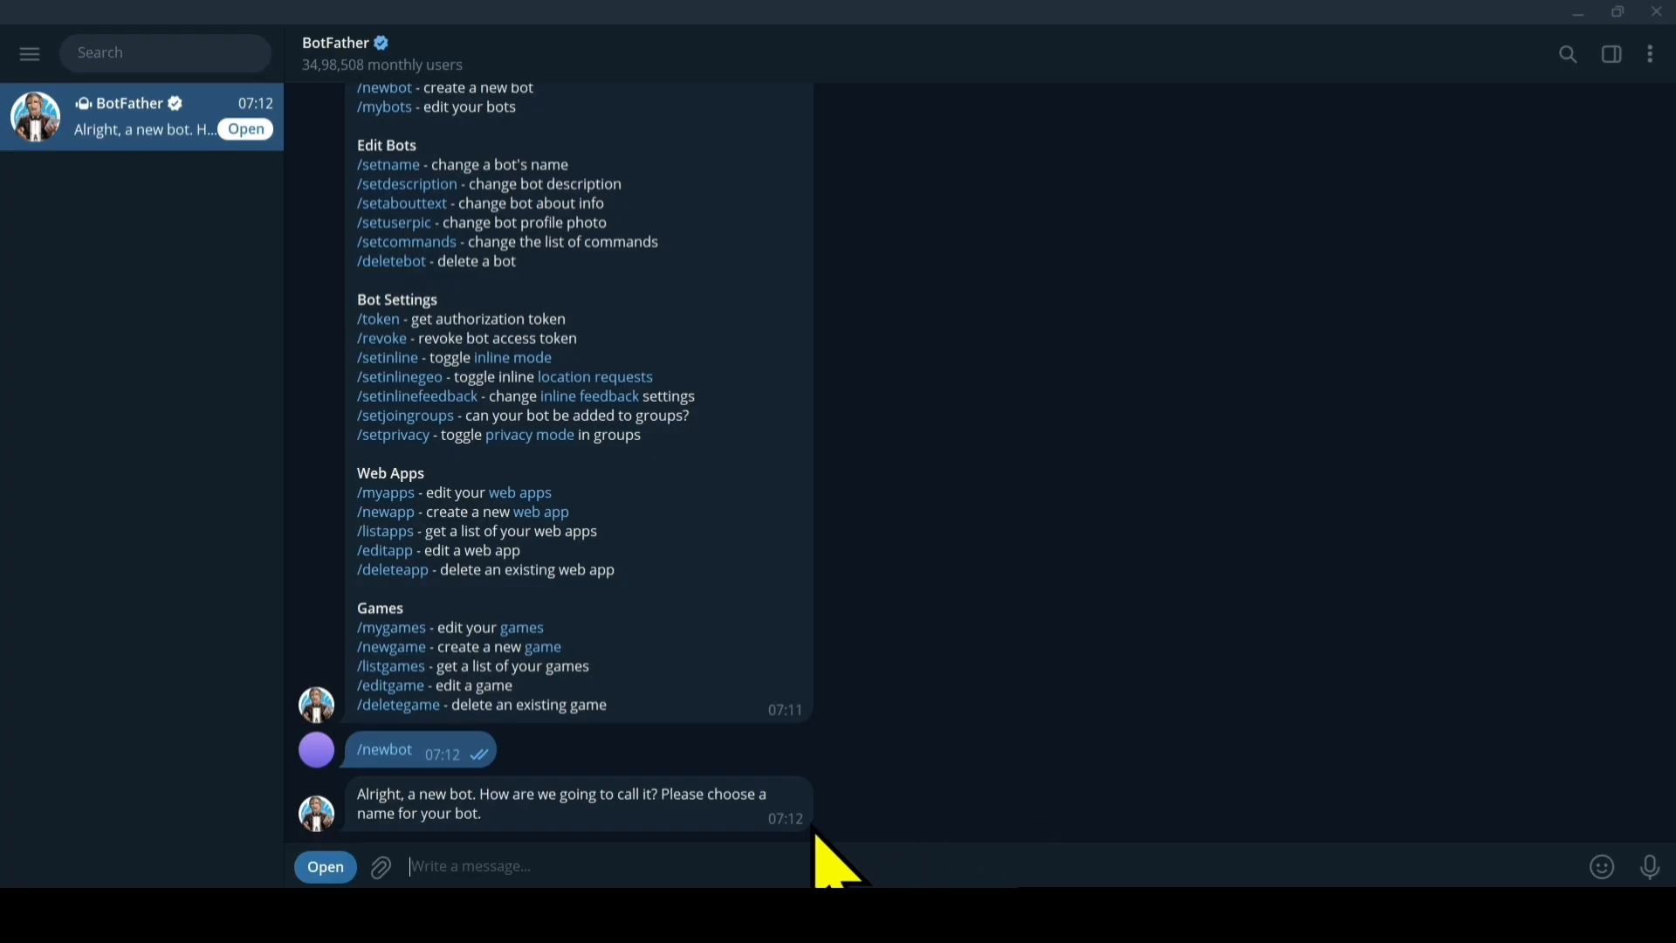
type("mbscodingaibot")
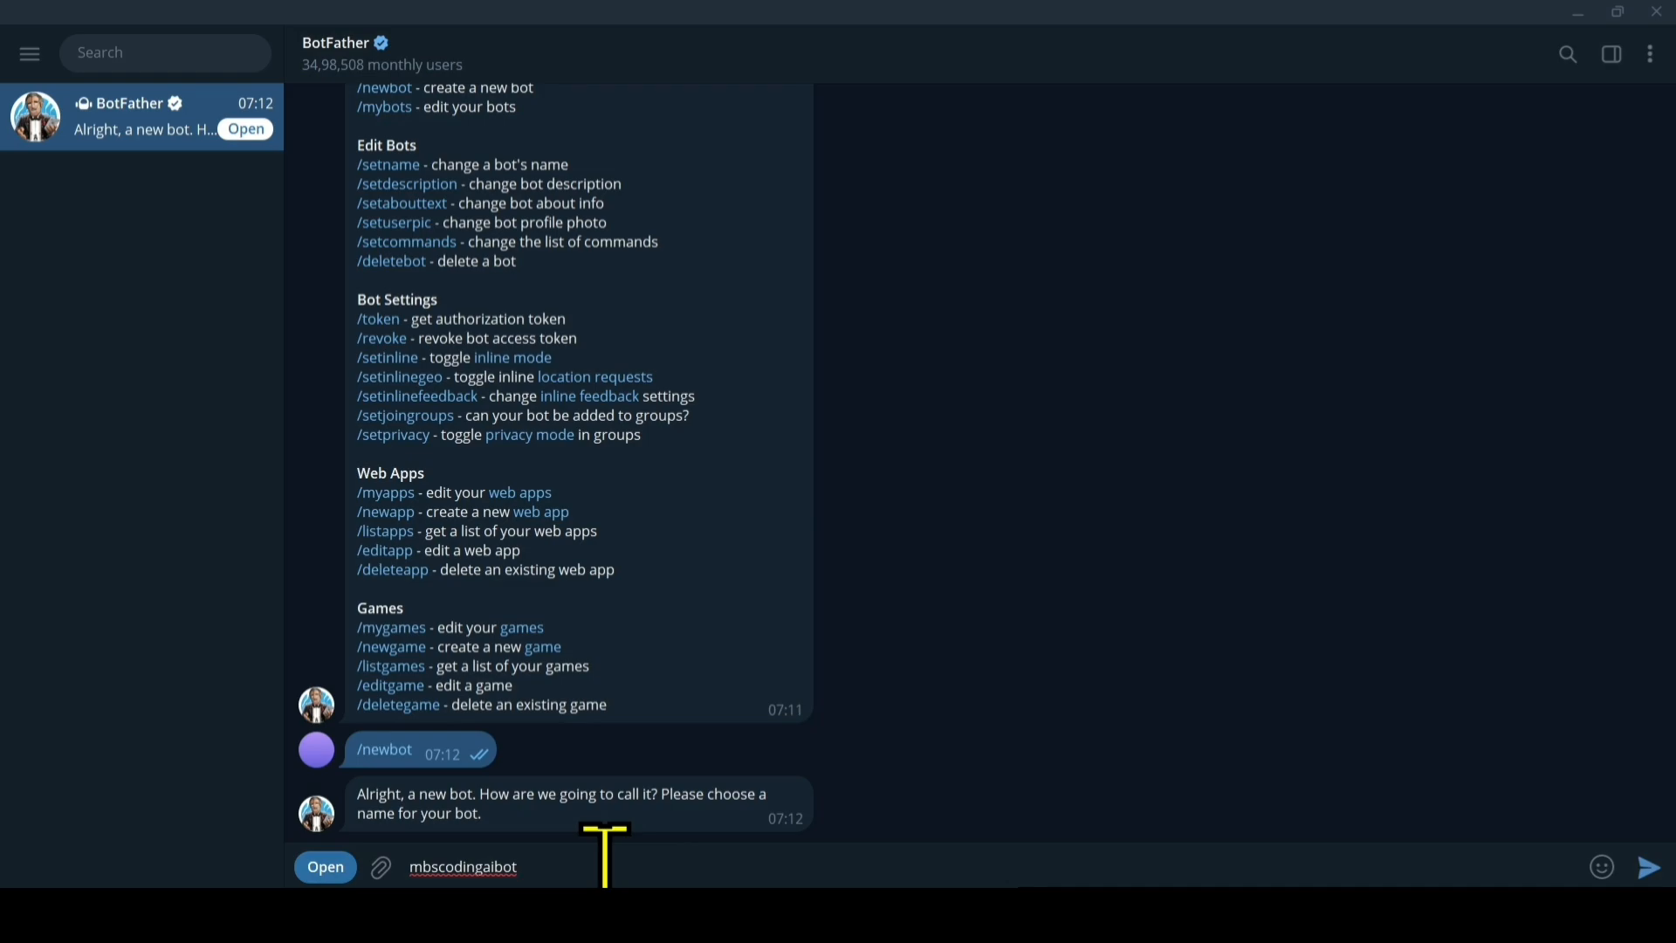
key("Return")
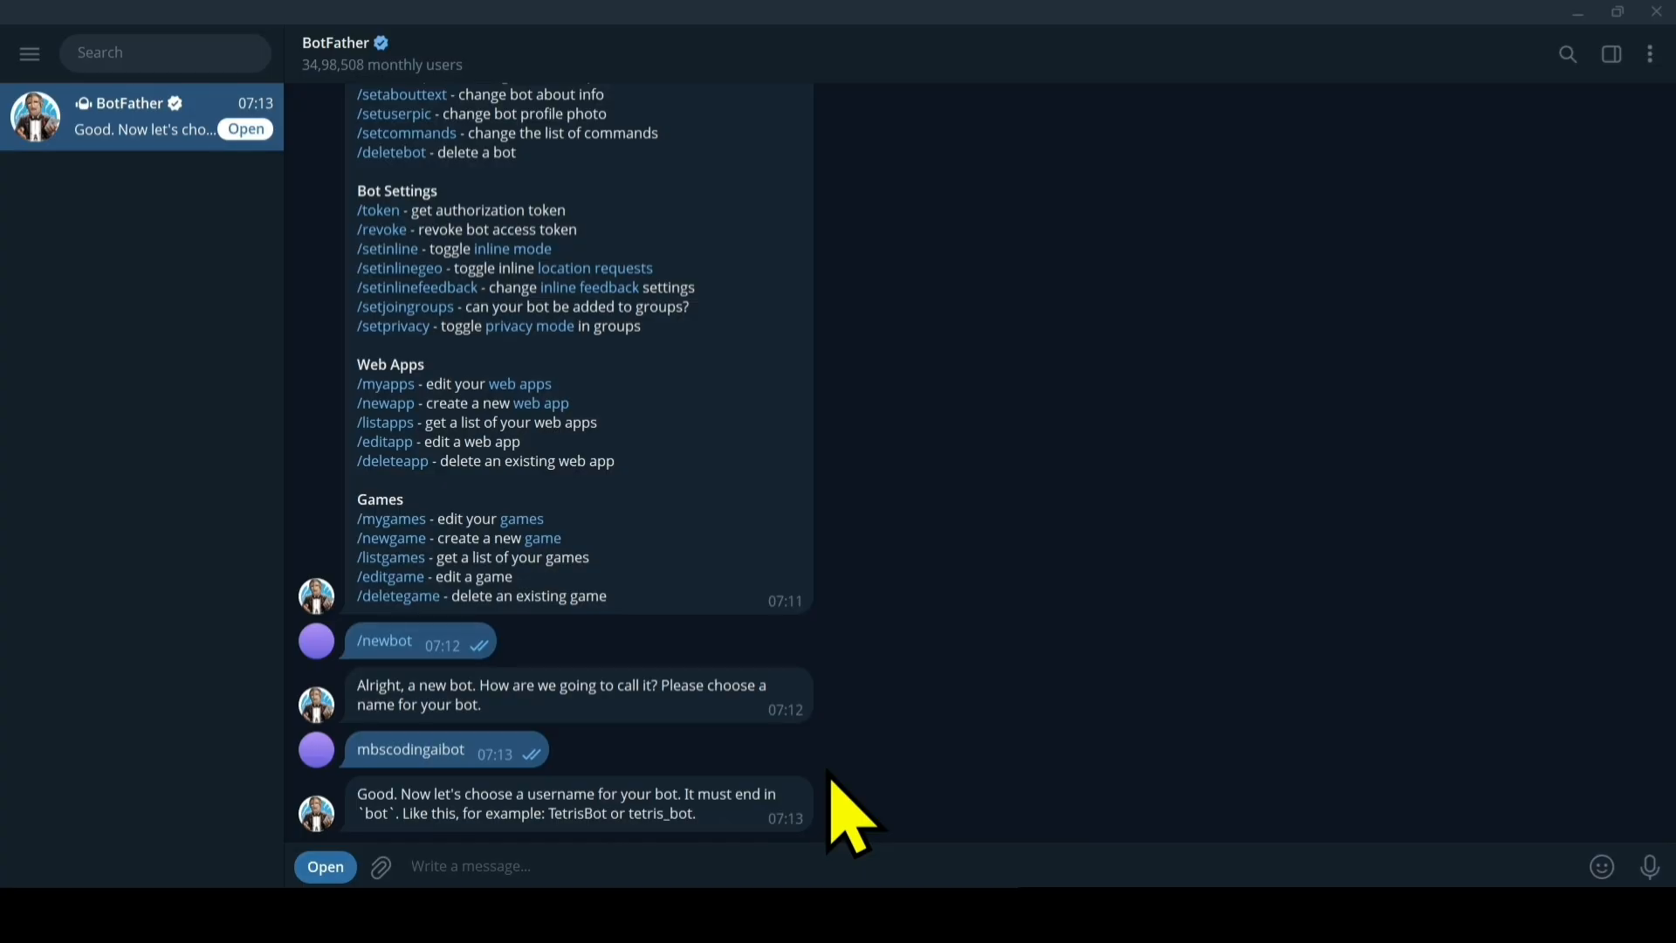
- Send BotFather the username mbscodingai_bot for the new bot and copy the access token it issues
type("mbscodingai_bot")
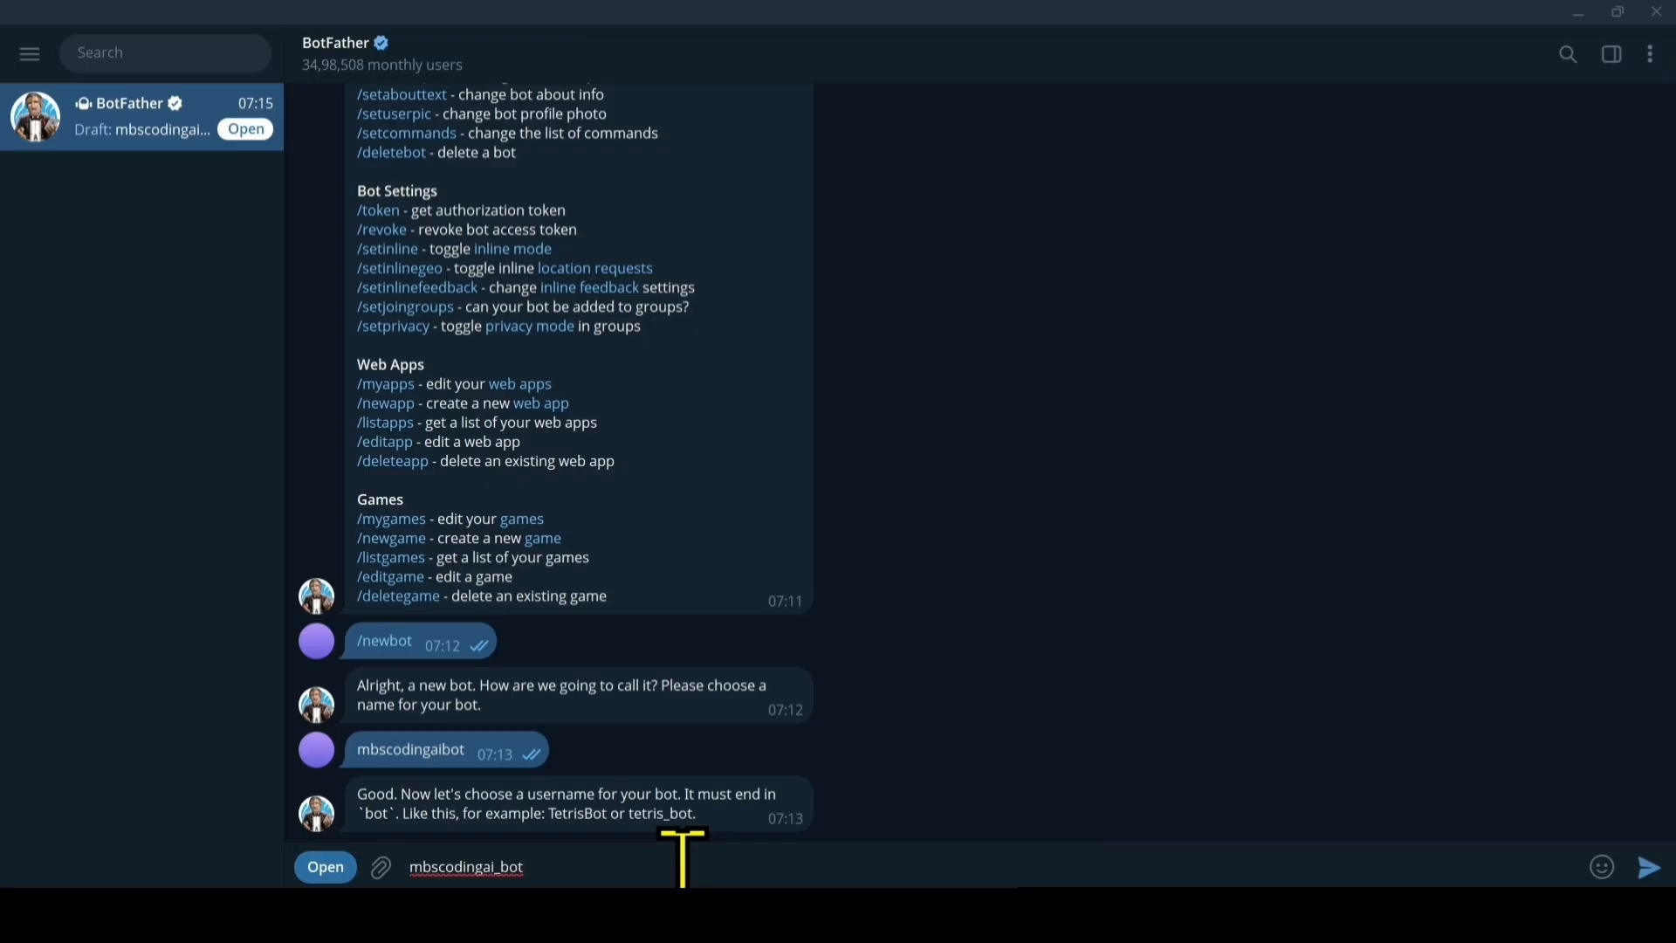
key("Return")
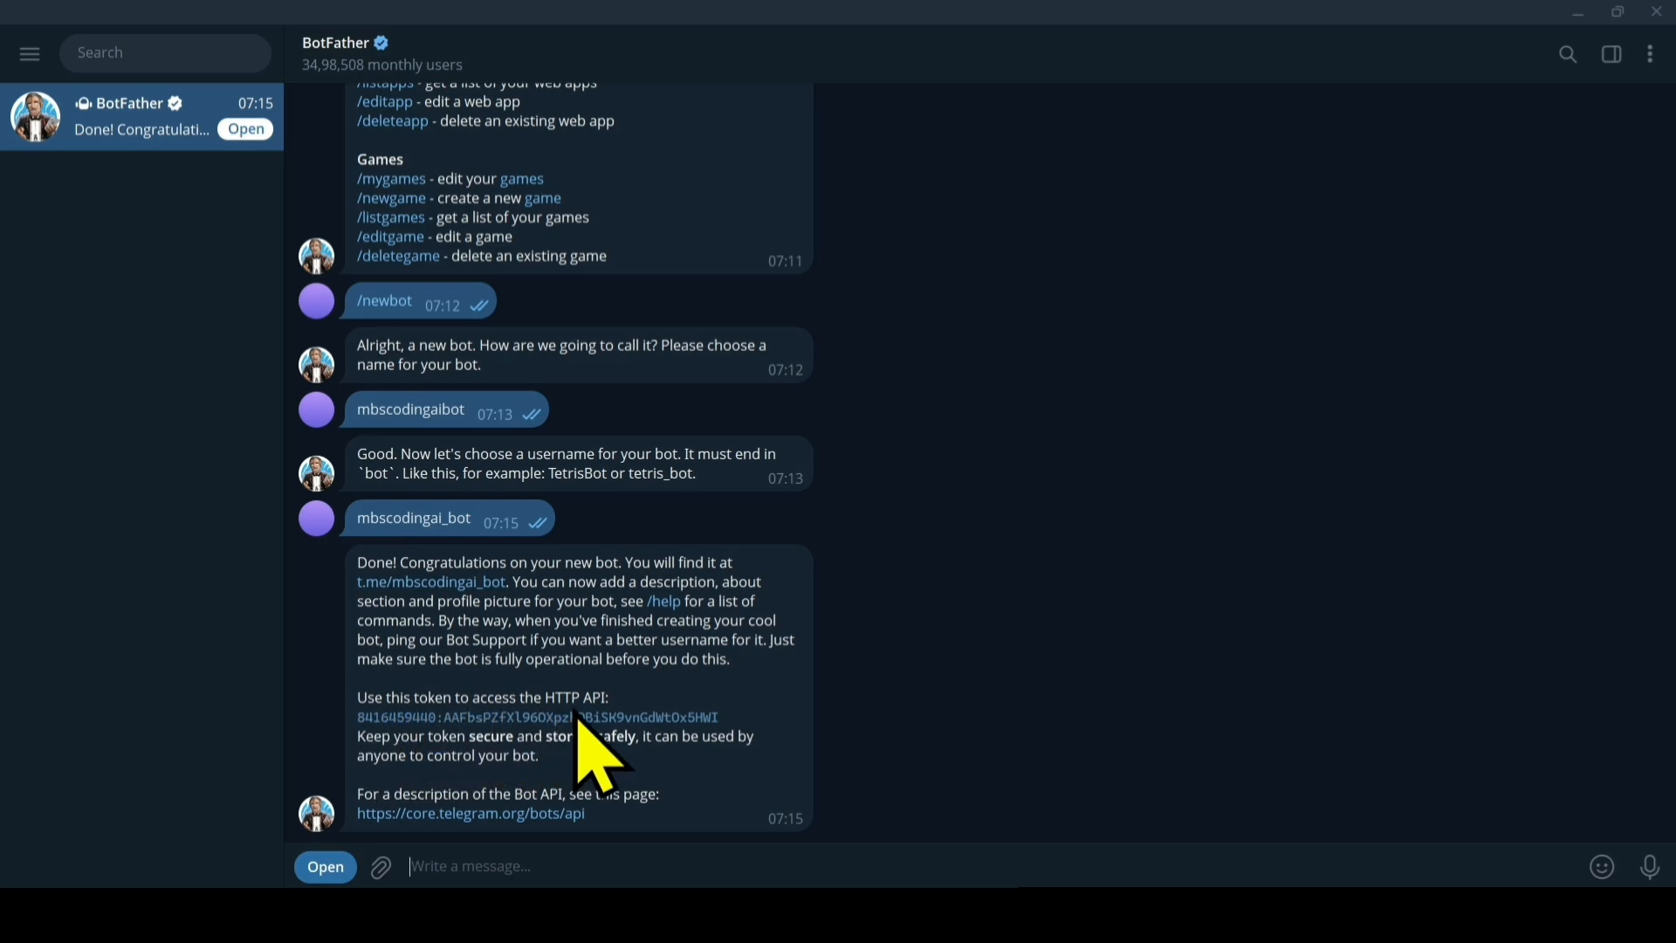
left_click_drag(358, 717, 764, 720)
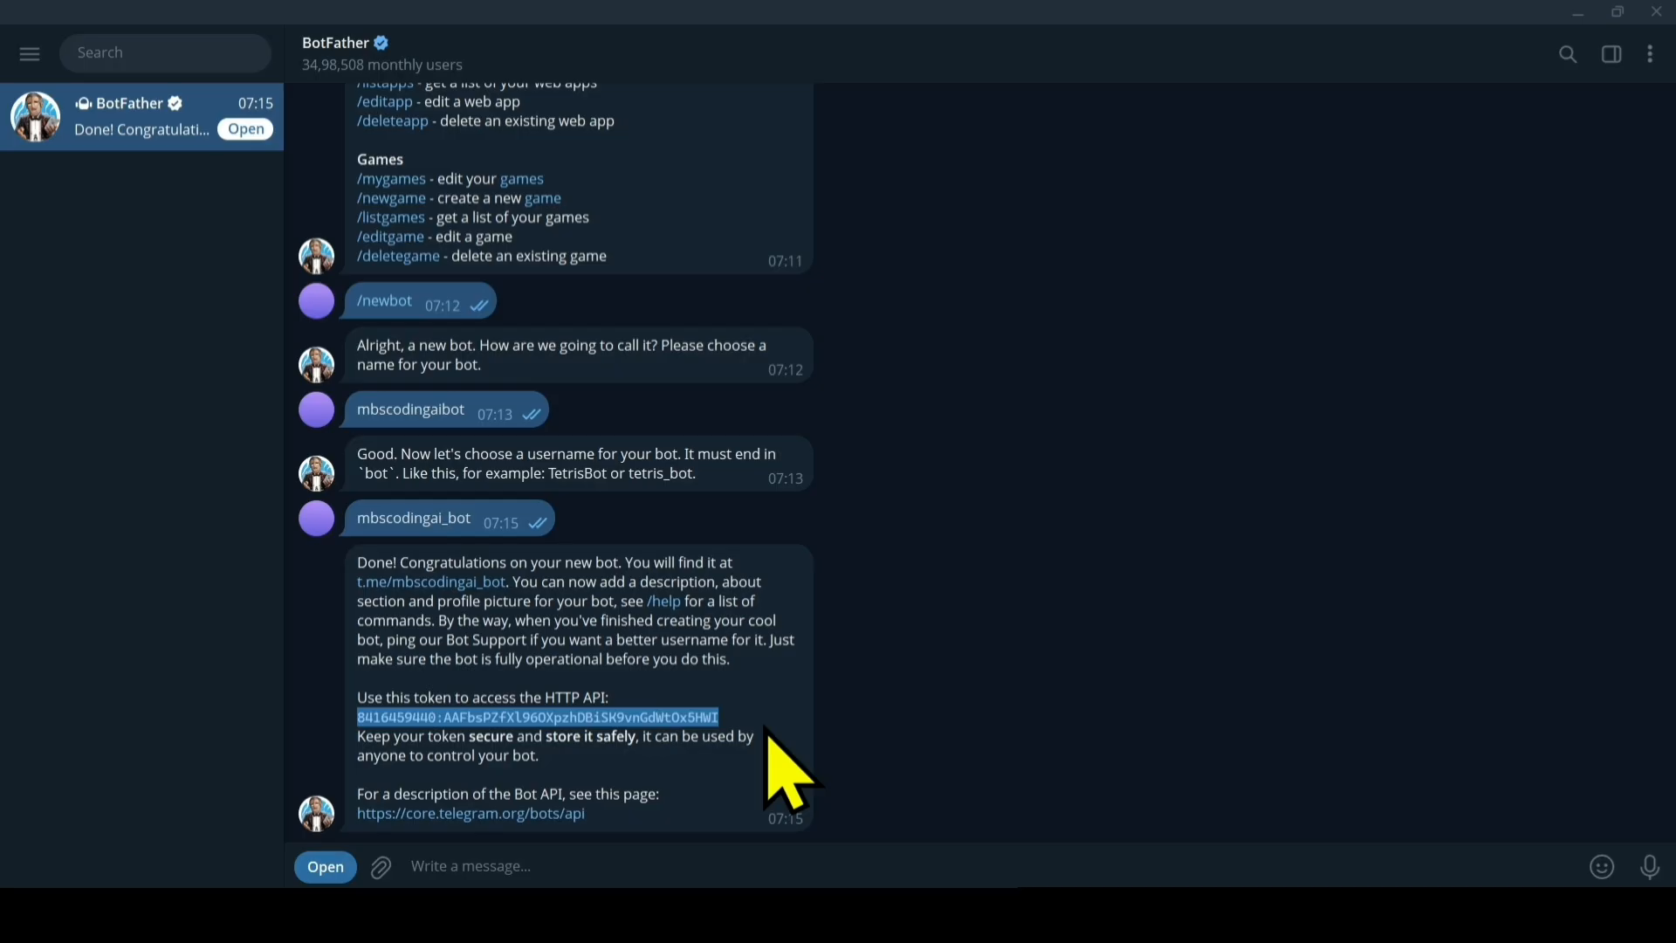
- Back in n8n, paste the bot's access token into the Telegram credential, save it, and return to the workflow canvas
key("alt+Tab")
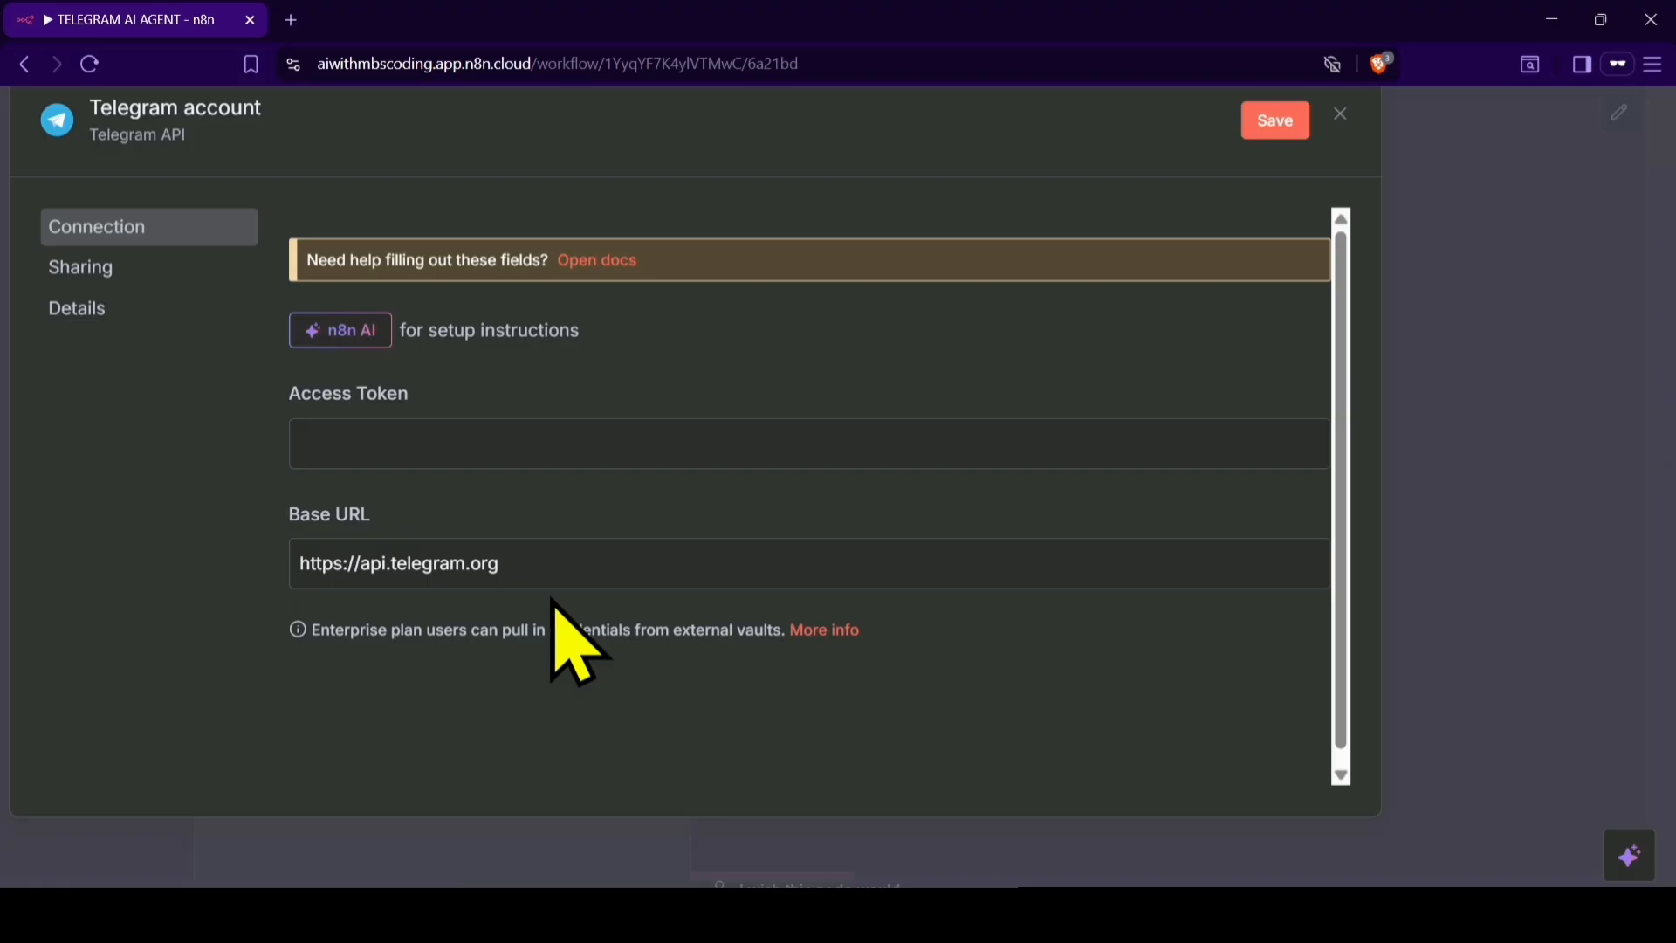
left_click(343, 432)
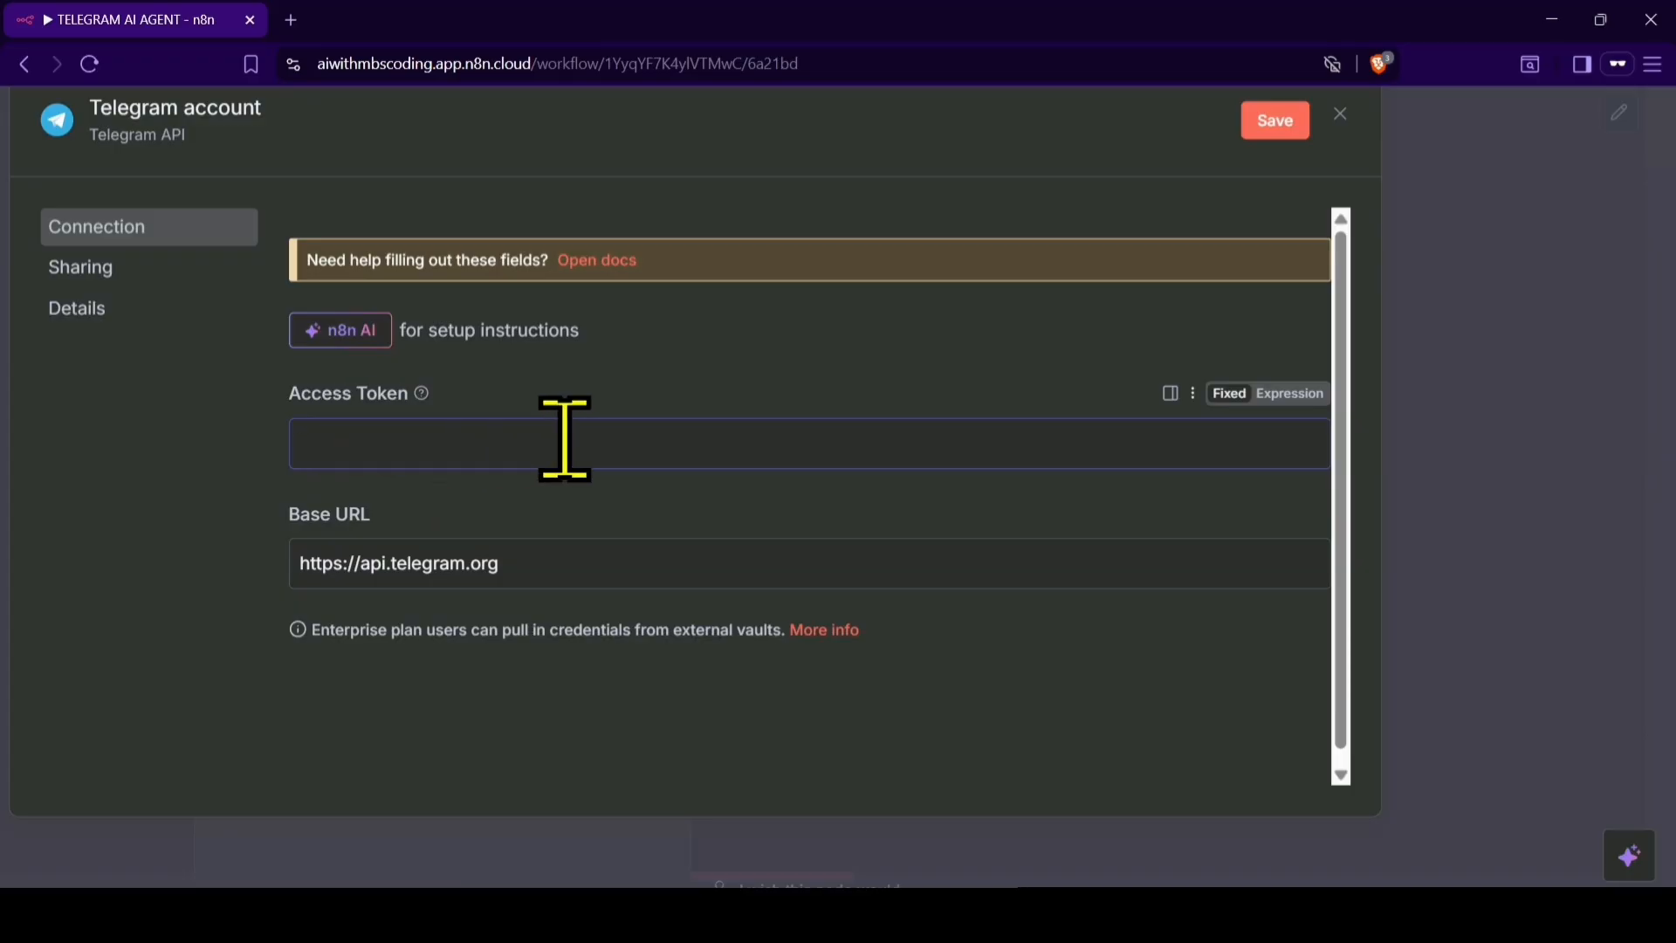
key("ctrl+v")
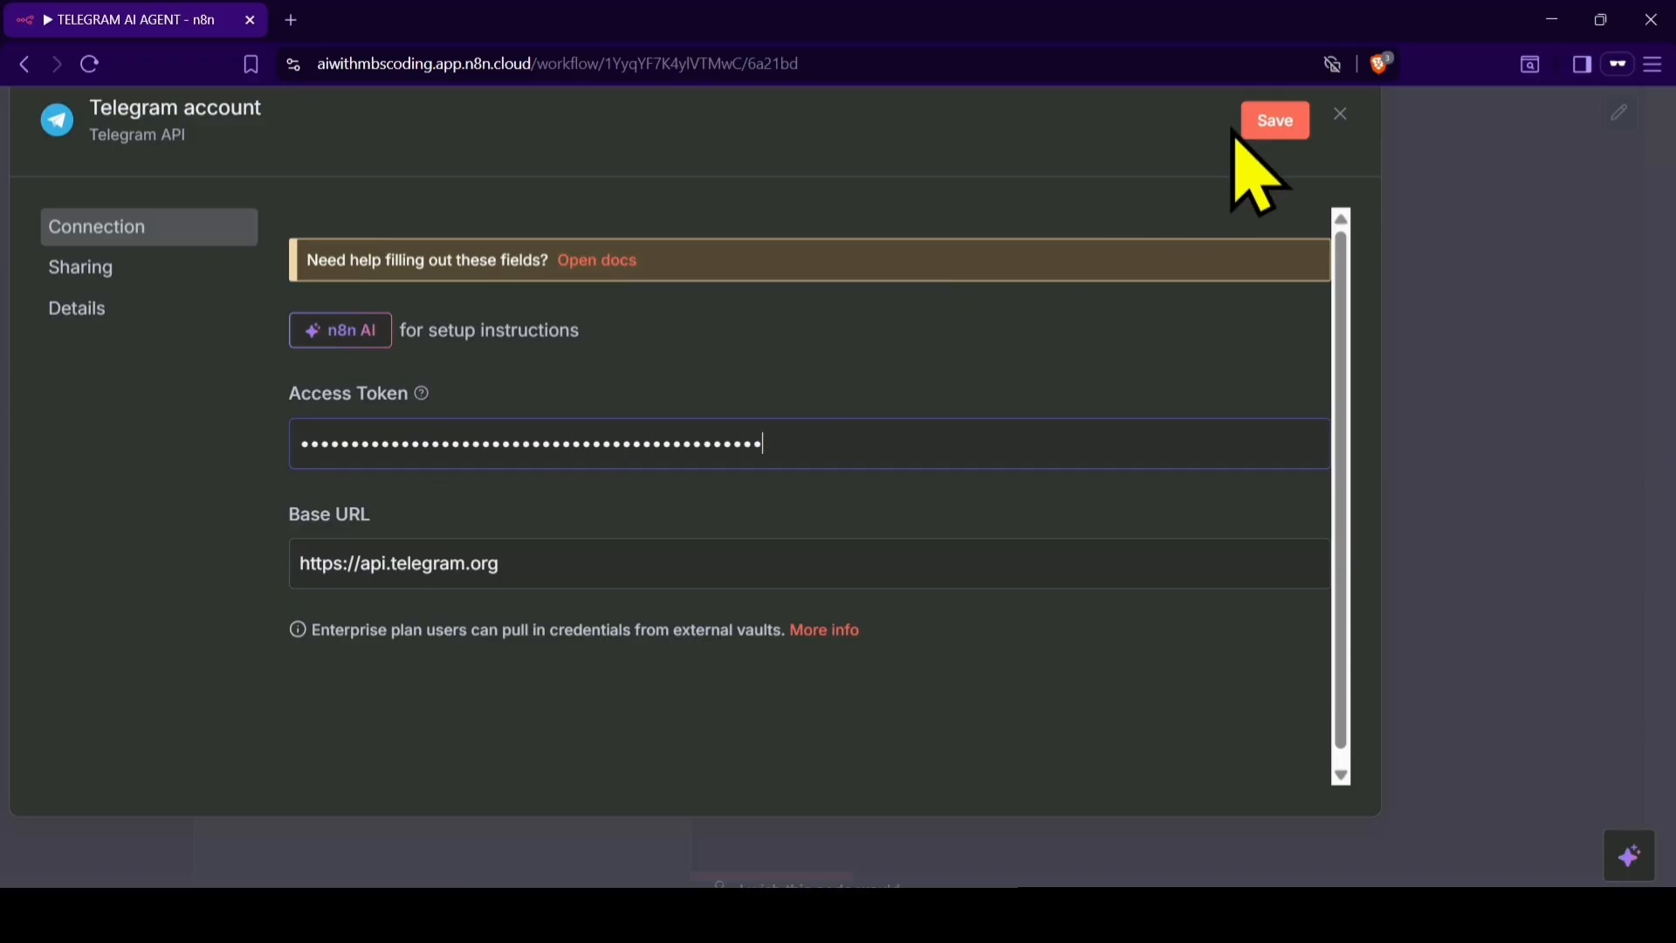
left_click(1272, 118)
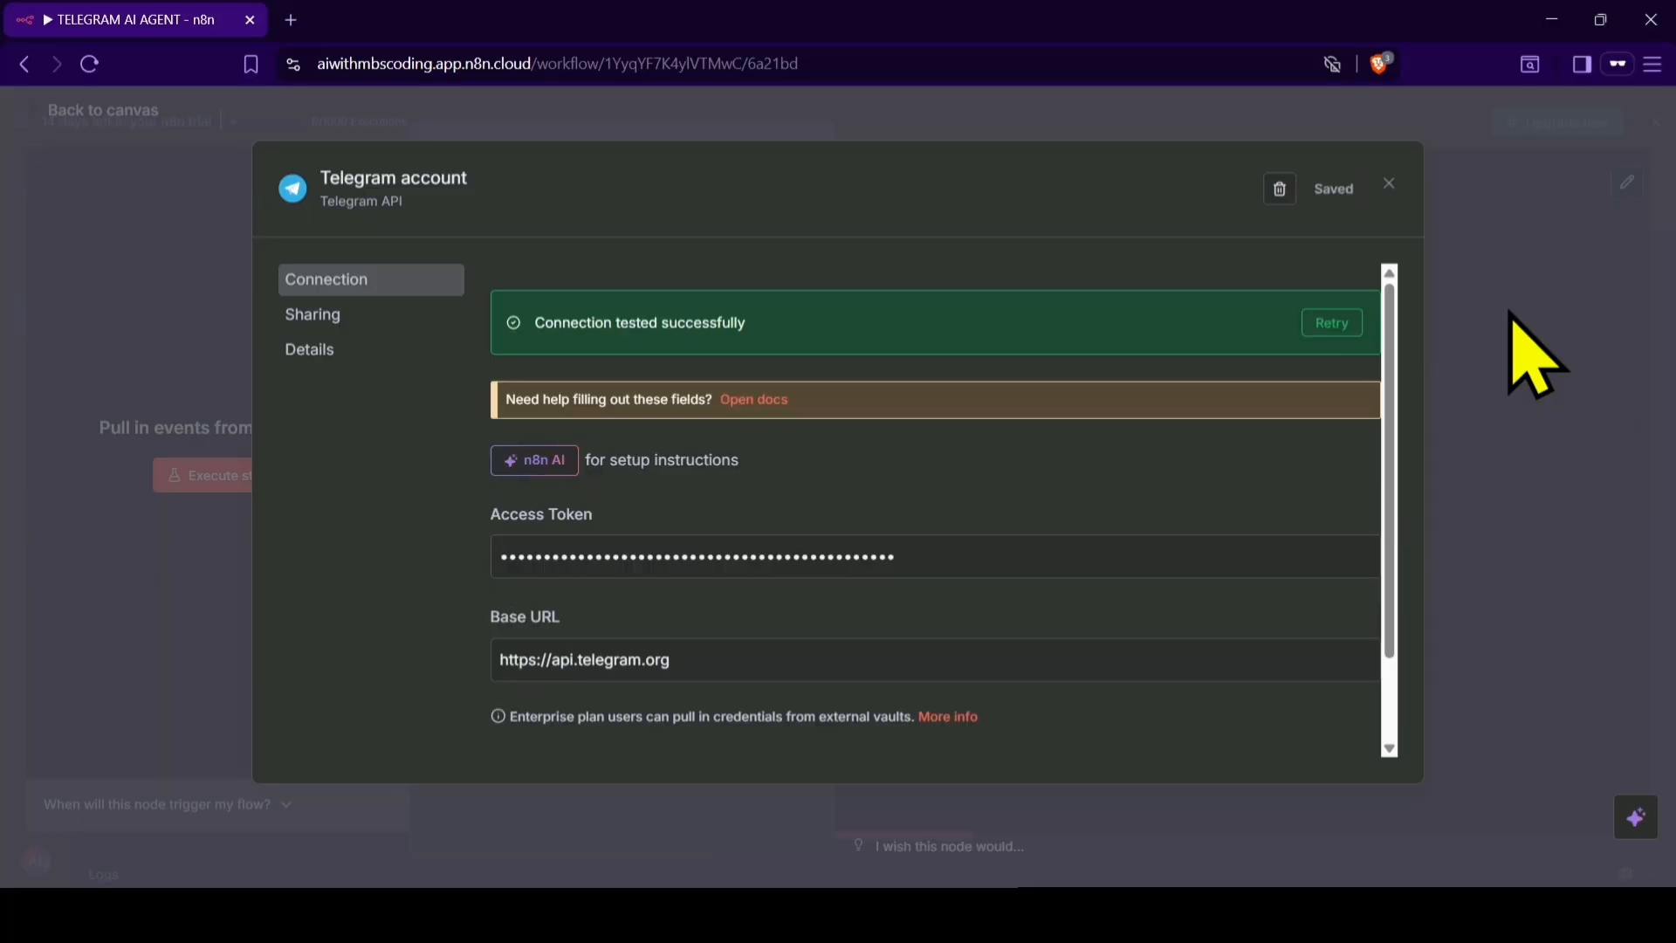
left_click(1388, 183)
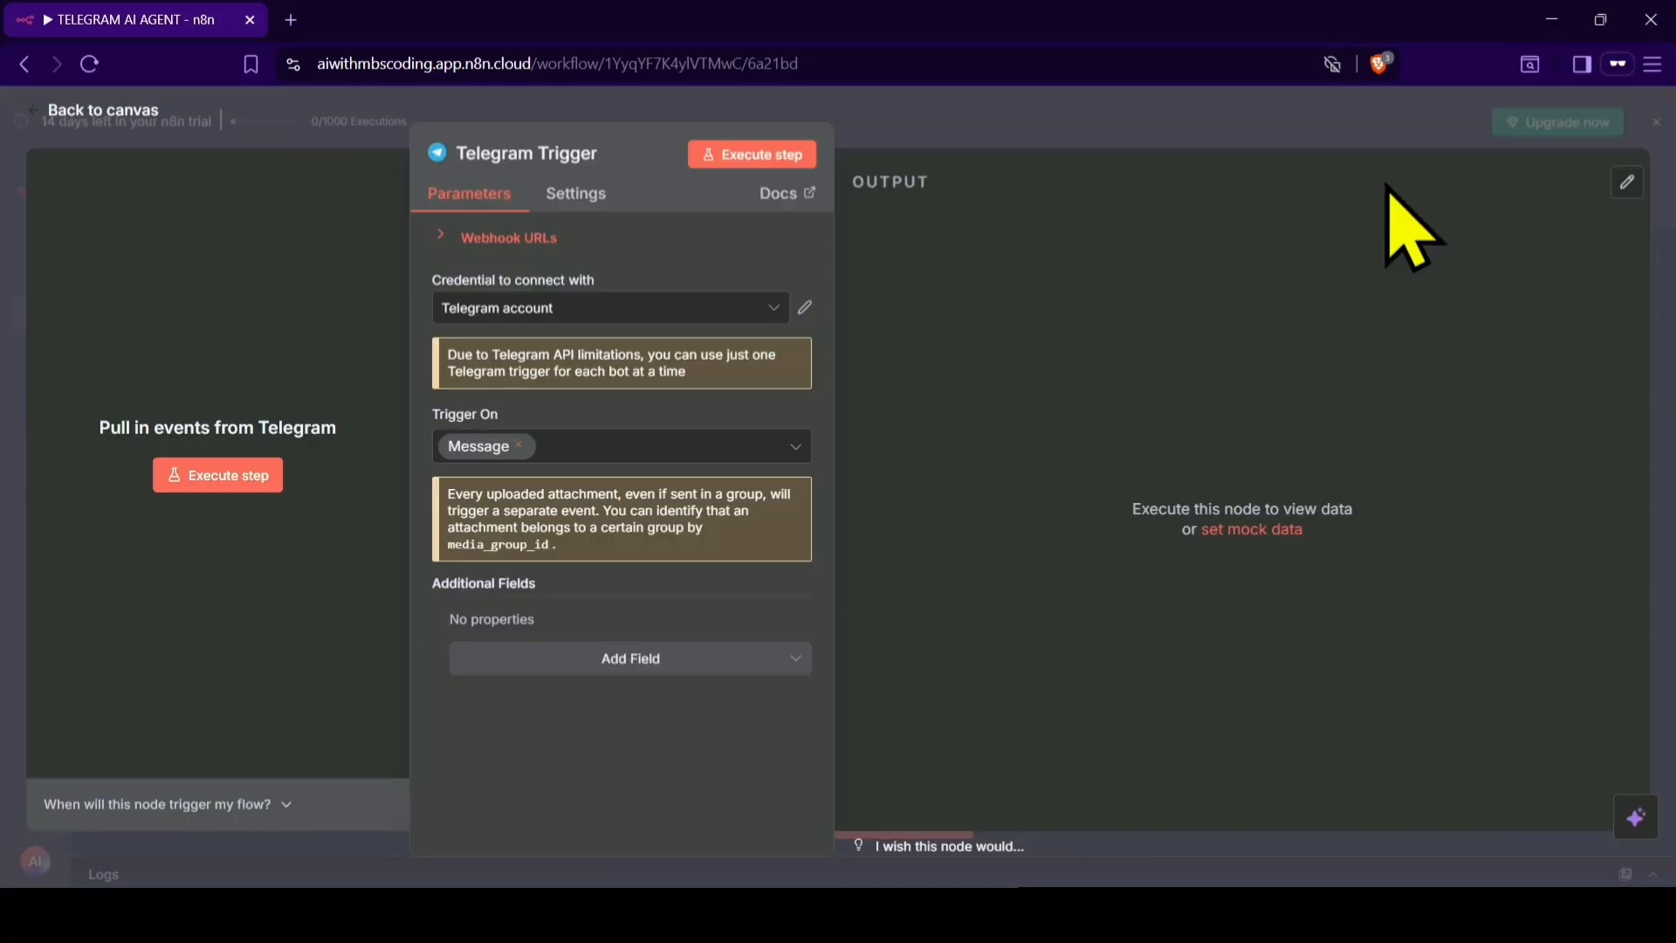
left_click(130, 114)
- Move the Telegram Trigger node to the left part of the canvas and arrange the n8n and Telegram windows side by side
mouse_move(737, 486)
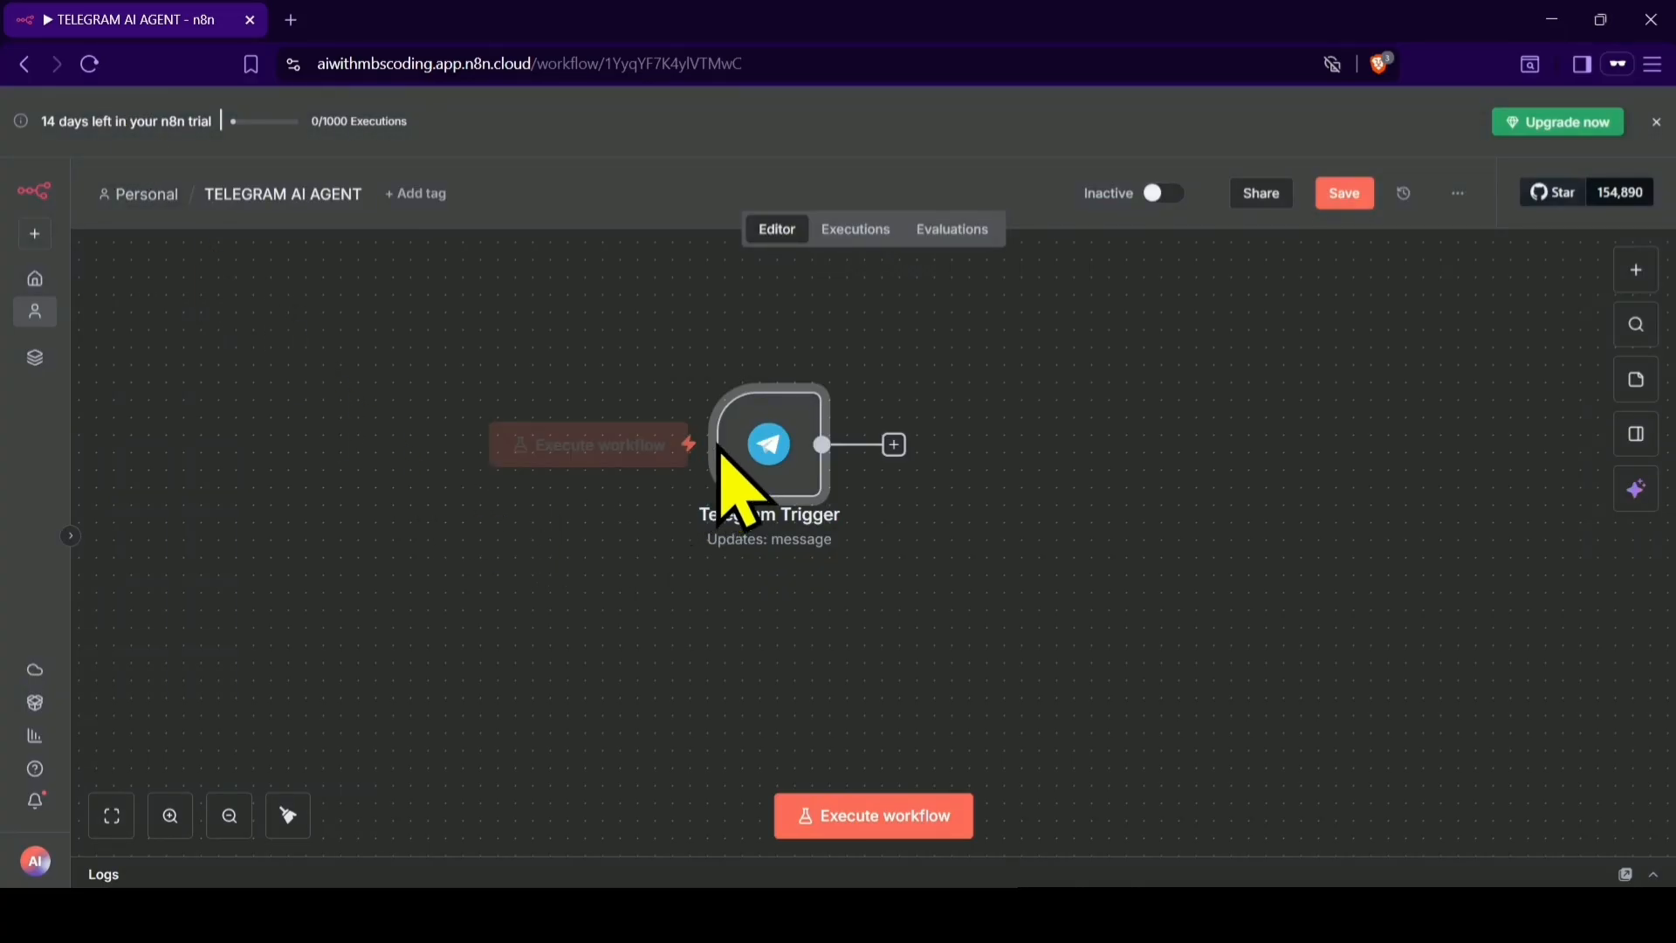
mouse_move(792, 486)
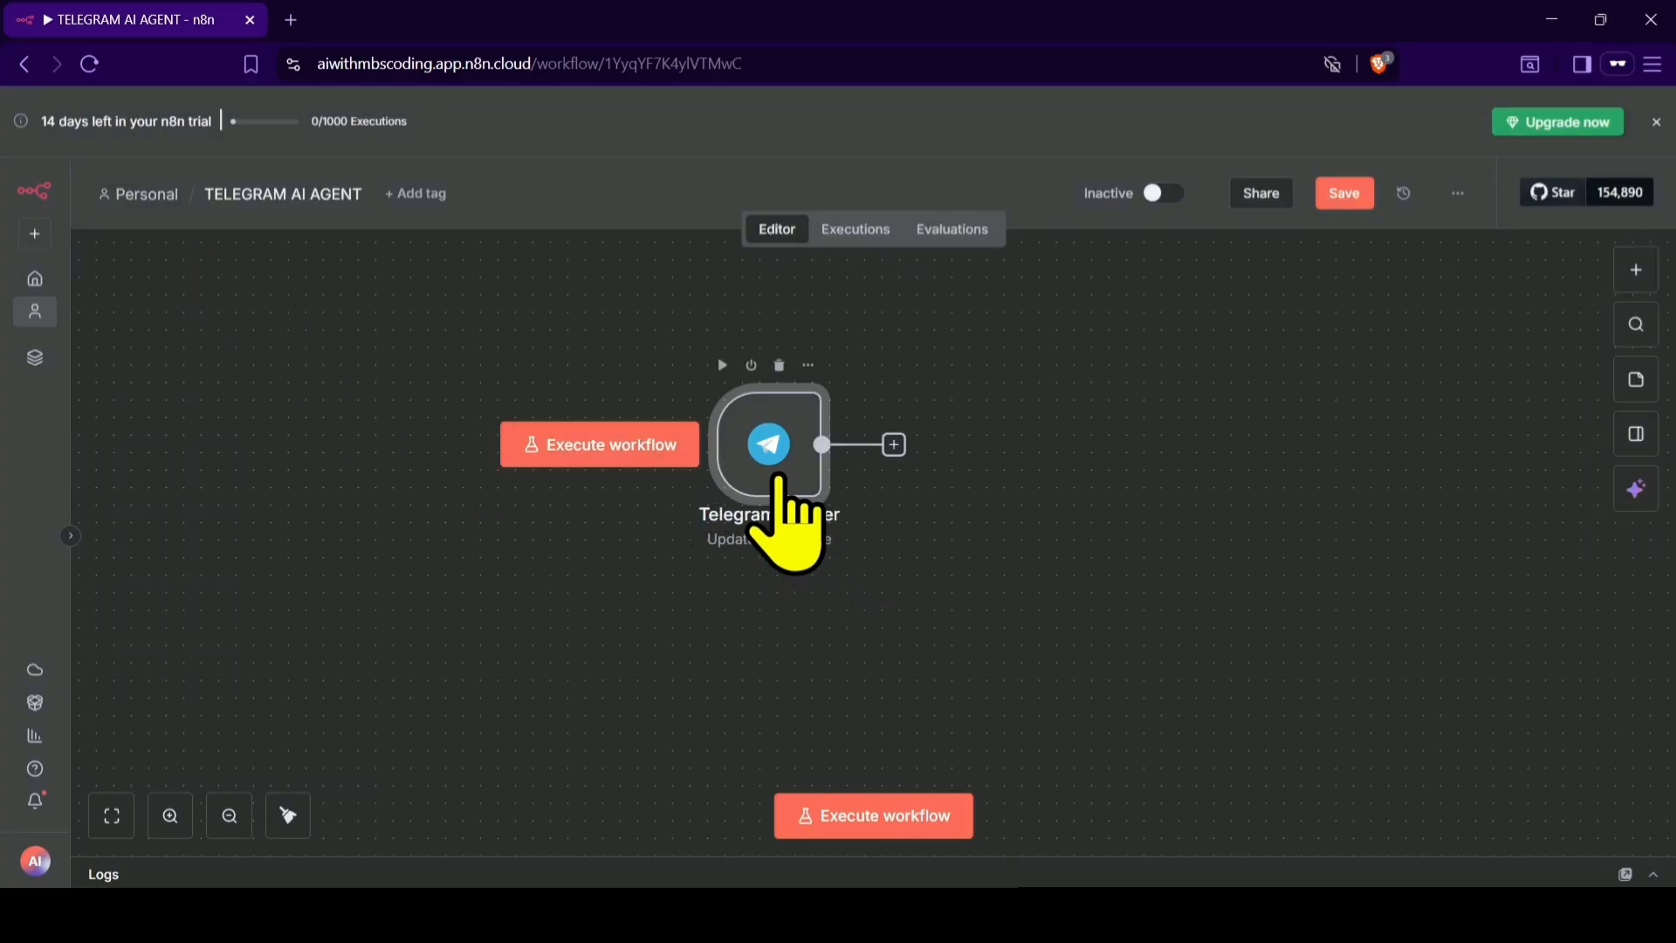
left_click_drag(776, 458, 340, 461)
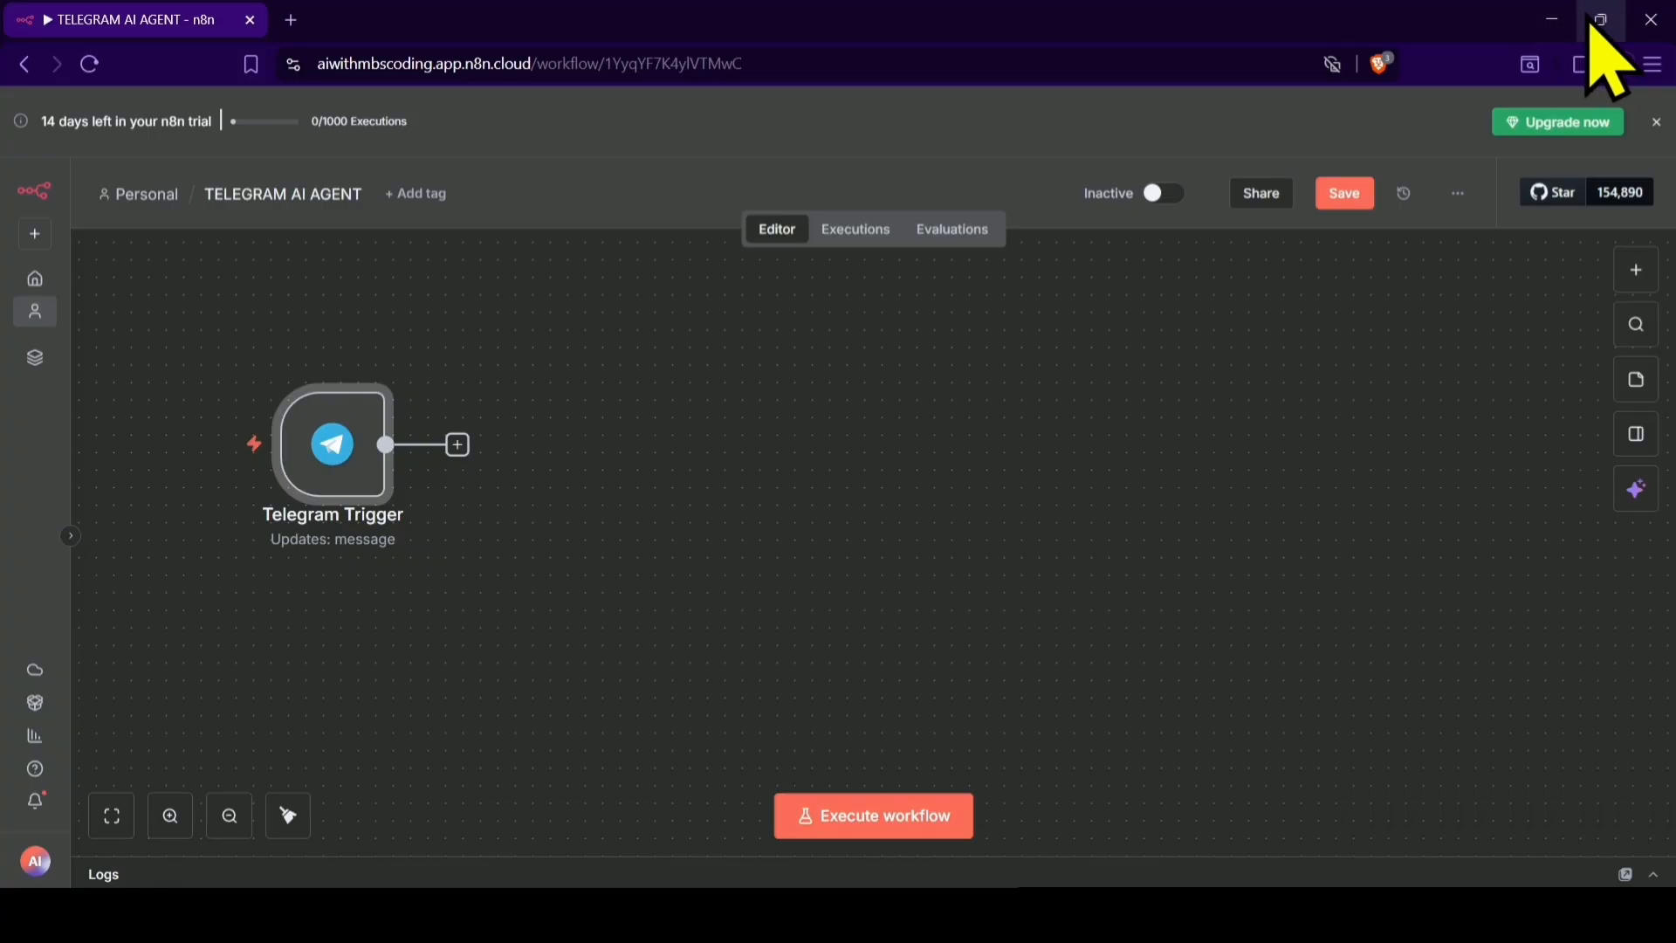
mouse_move(1594, 26)
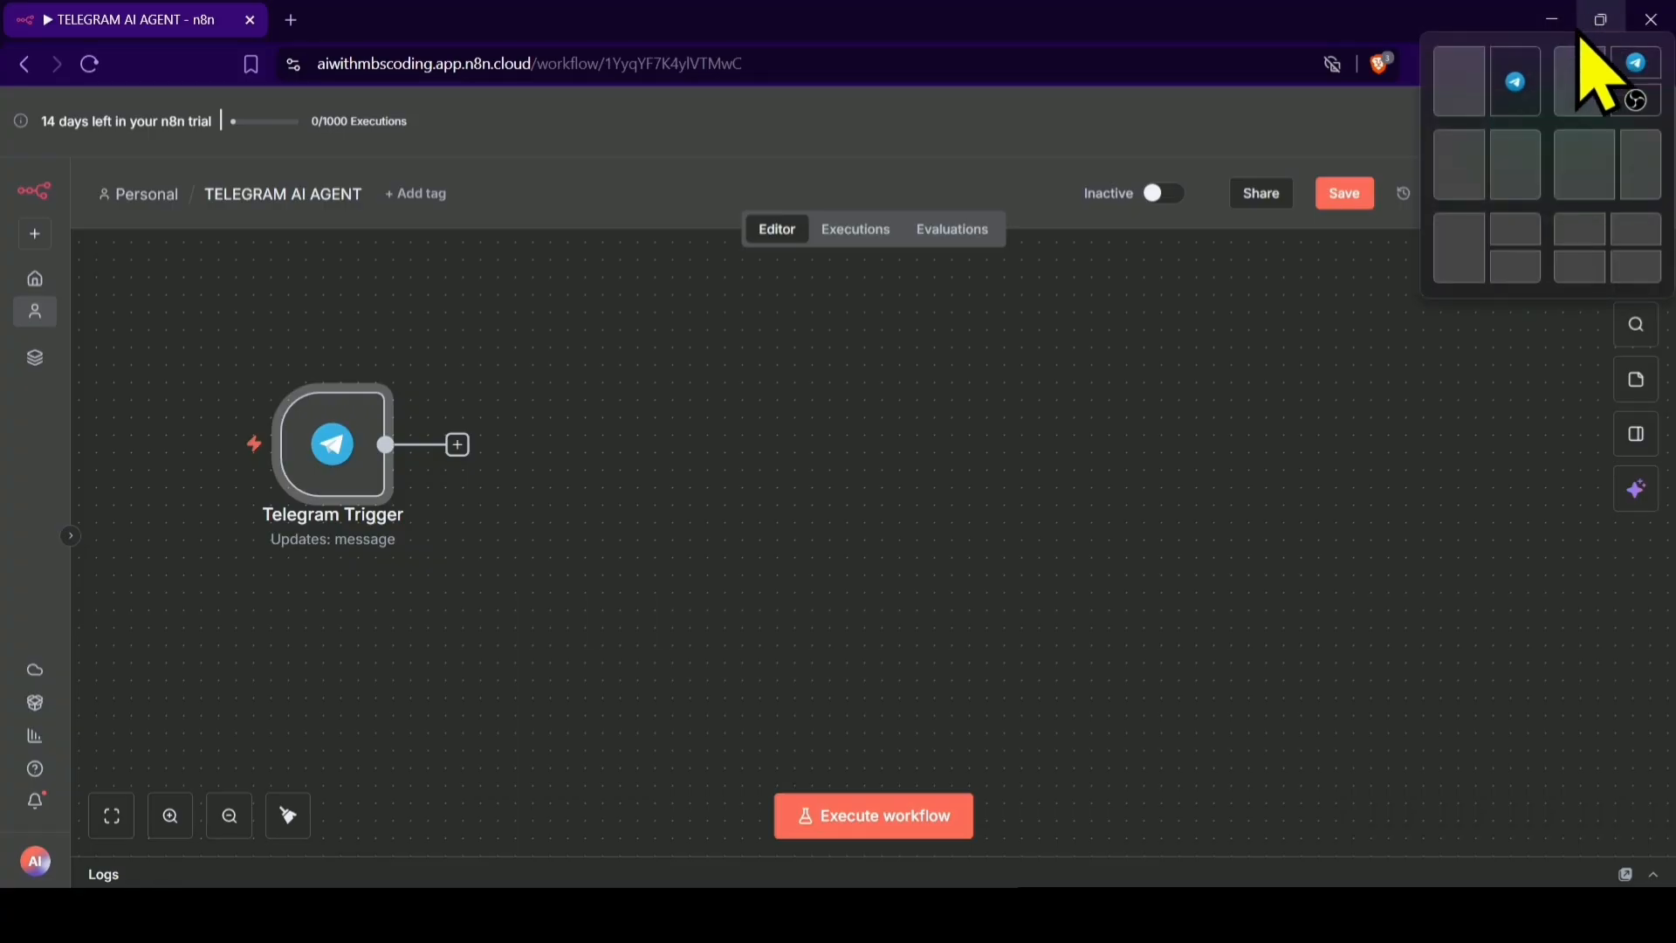
left_click(1449, 166)
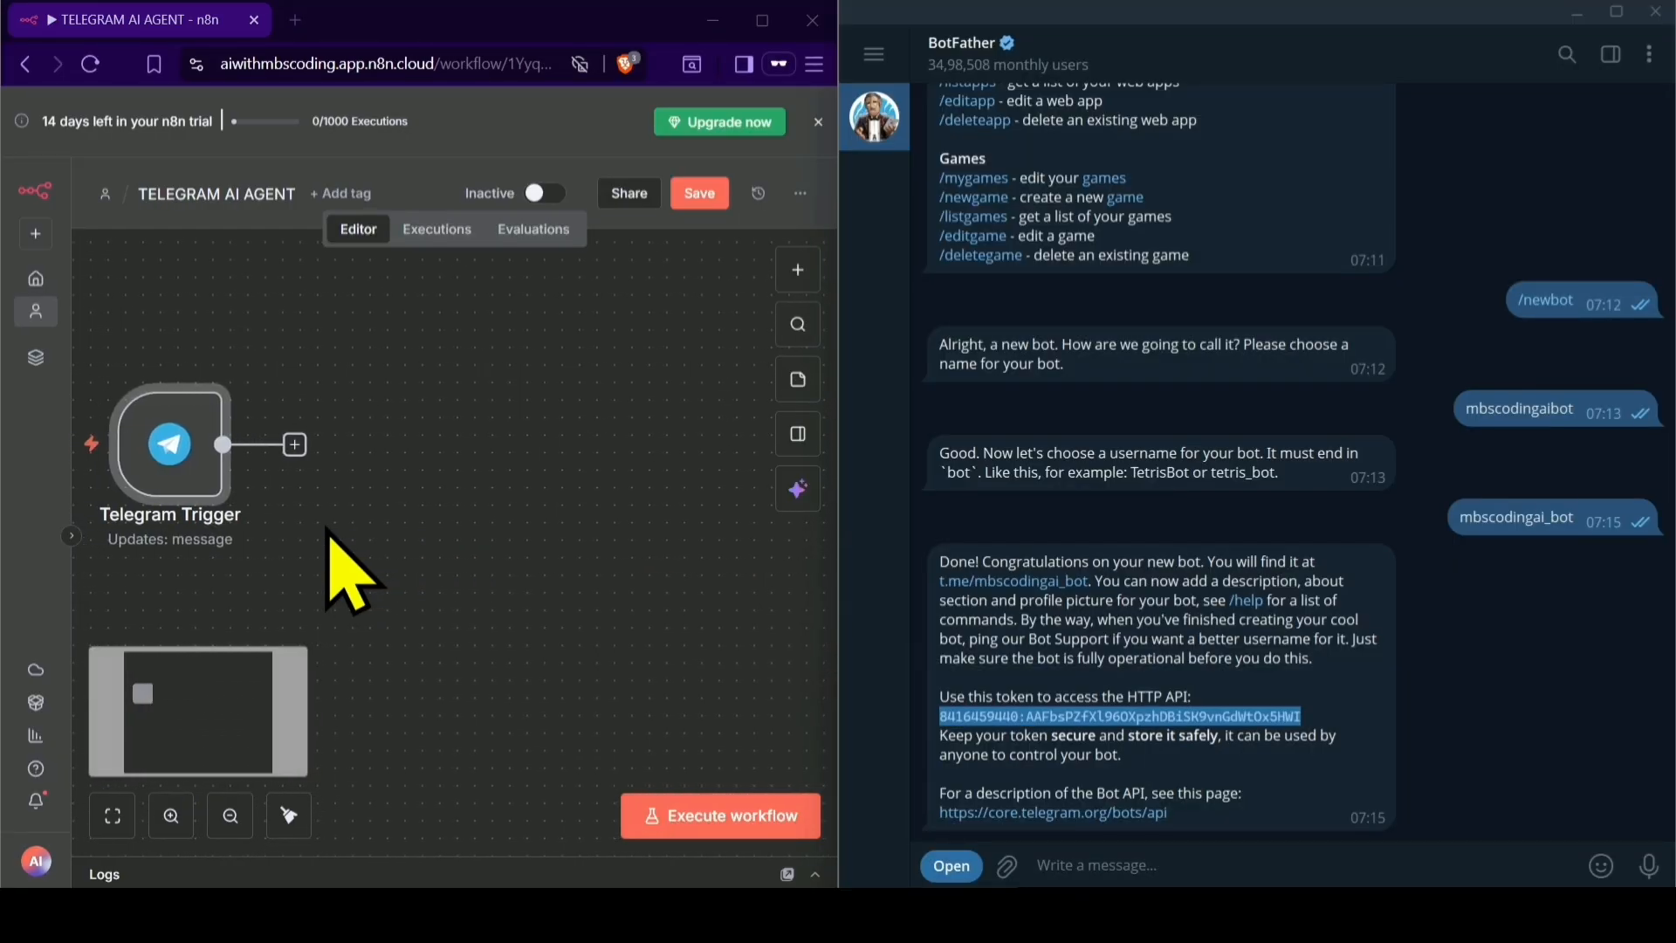
- Open the new bot's chat from its t.me link, execute the workflow, and start the bot to fire the trigger
double_click(1107, 637)
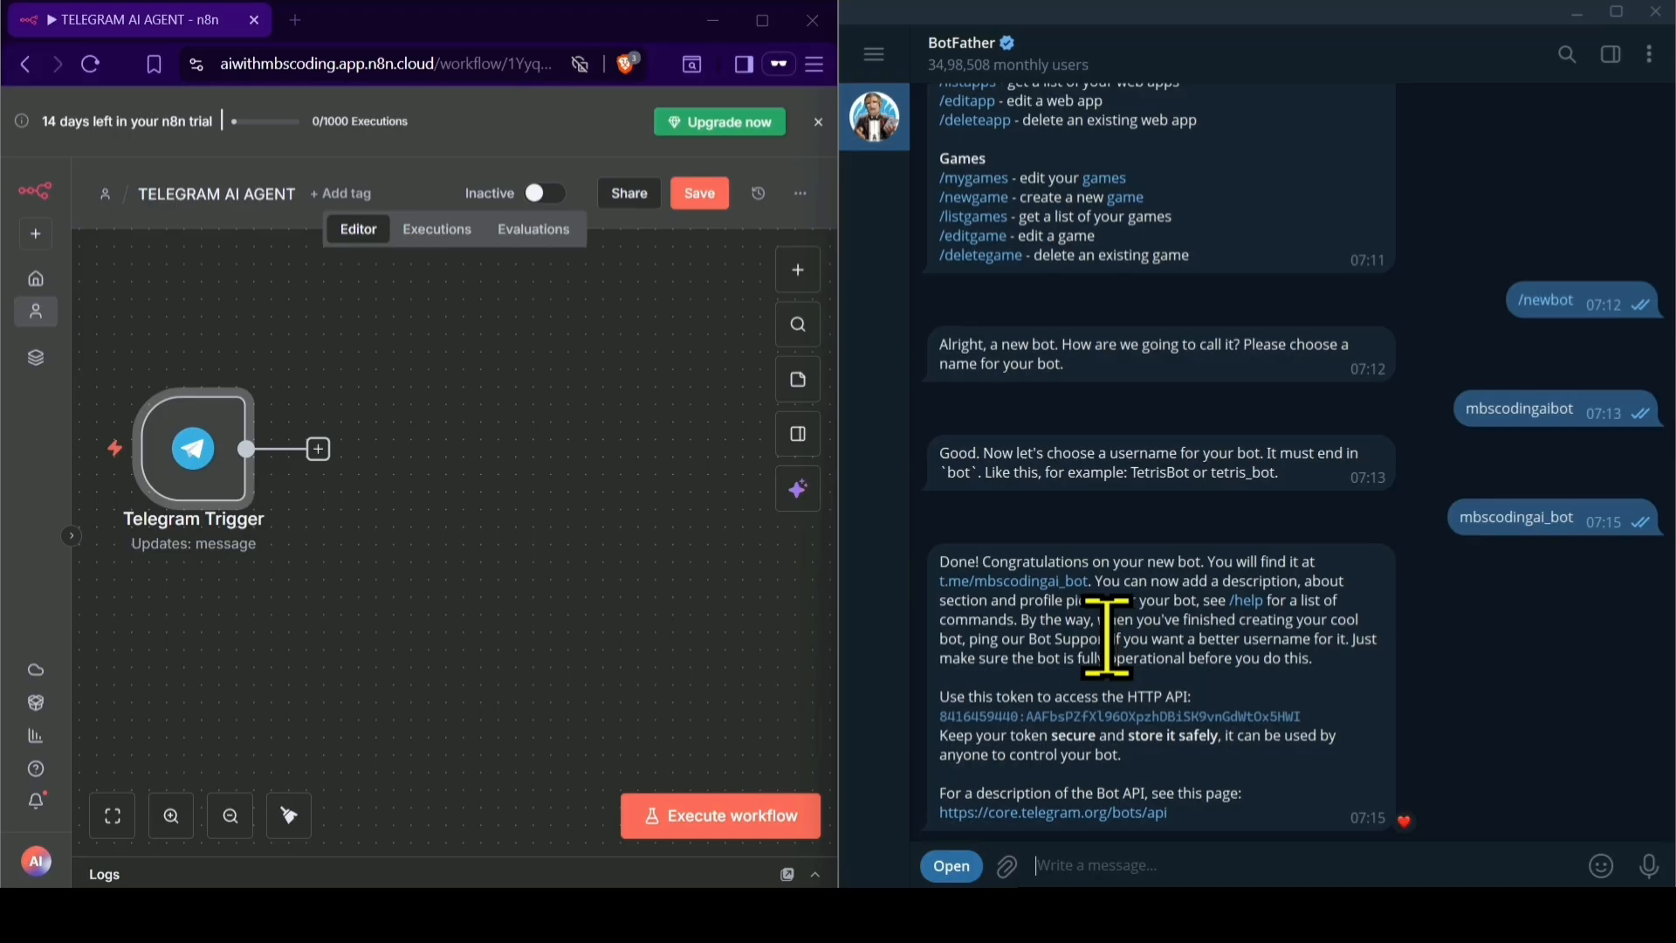
left_click(1058, 592)
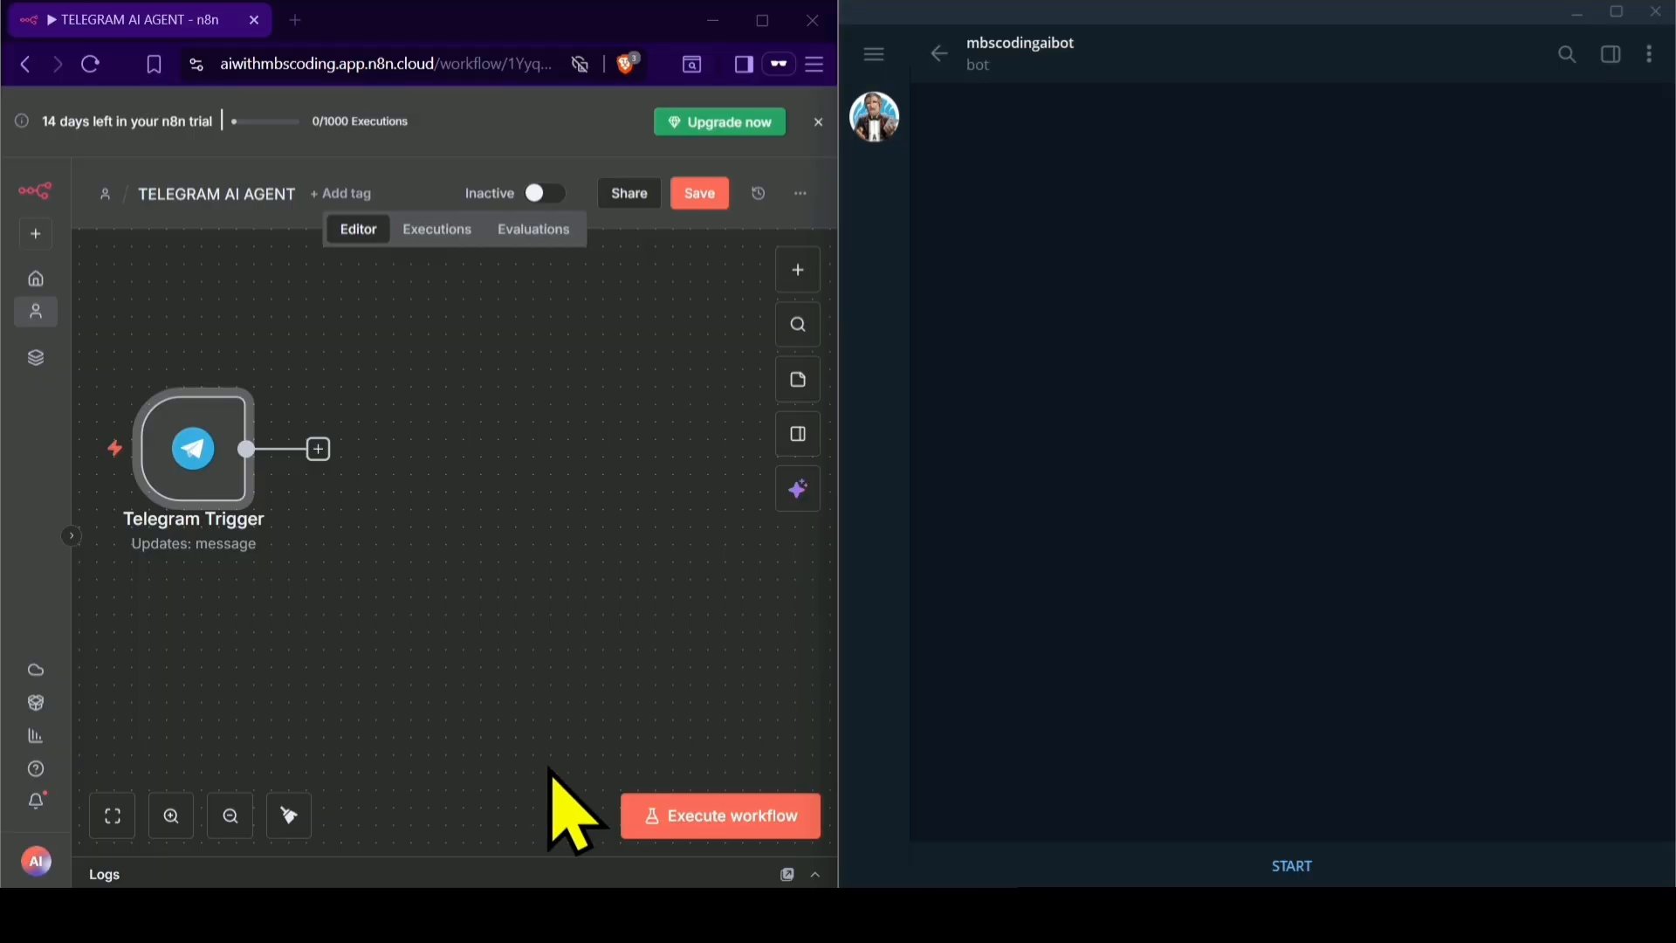
left_click(676, 830)
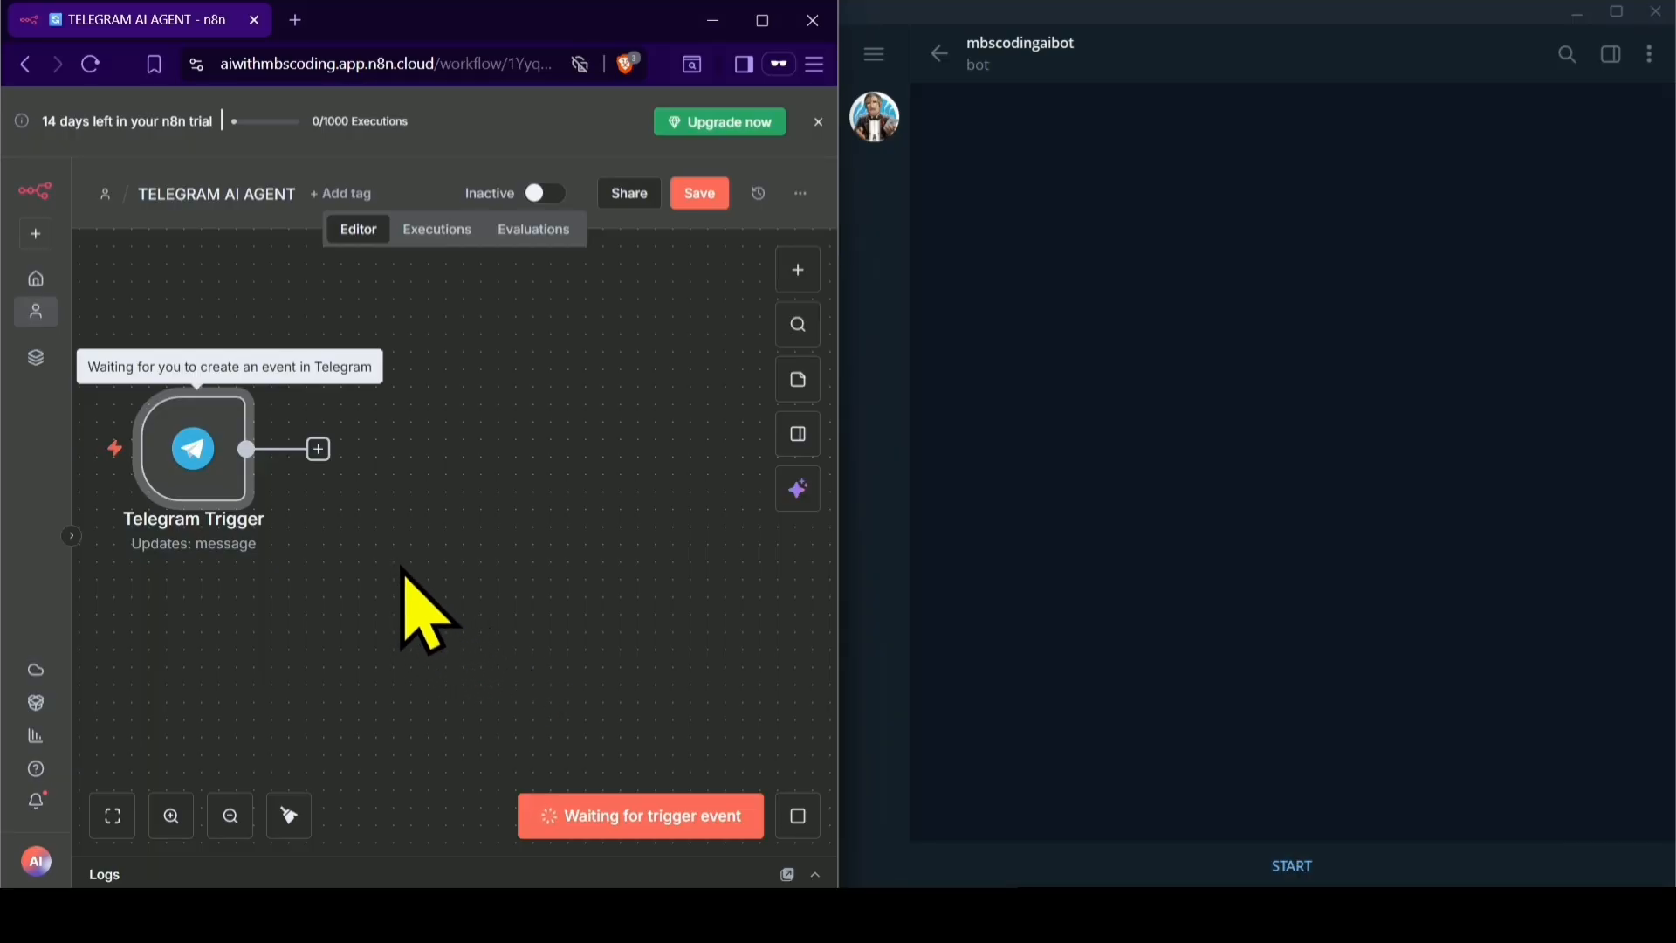
left_click(1283, 869)
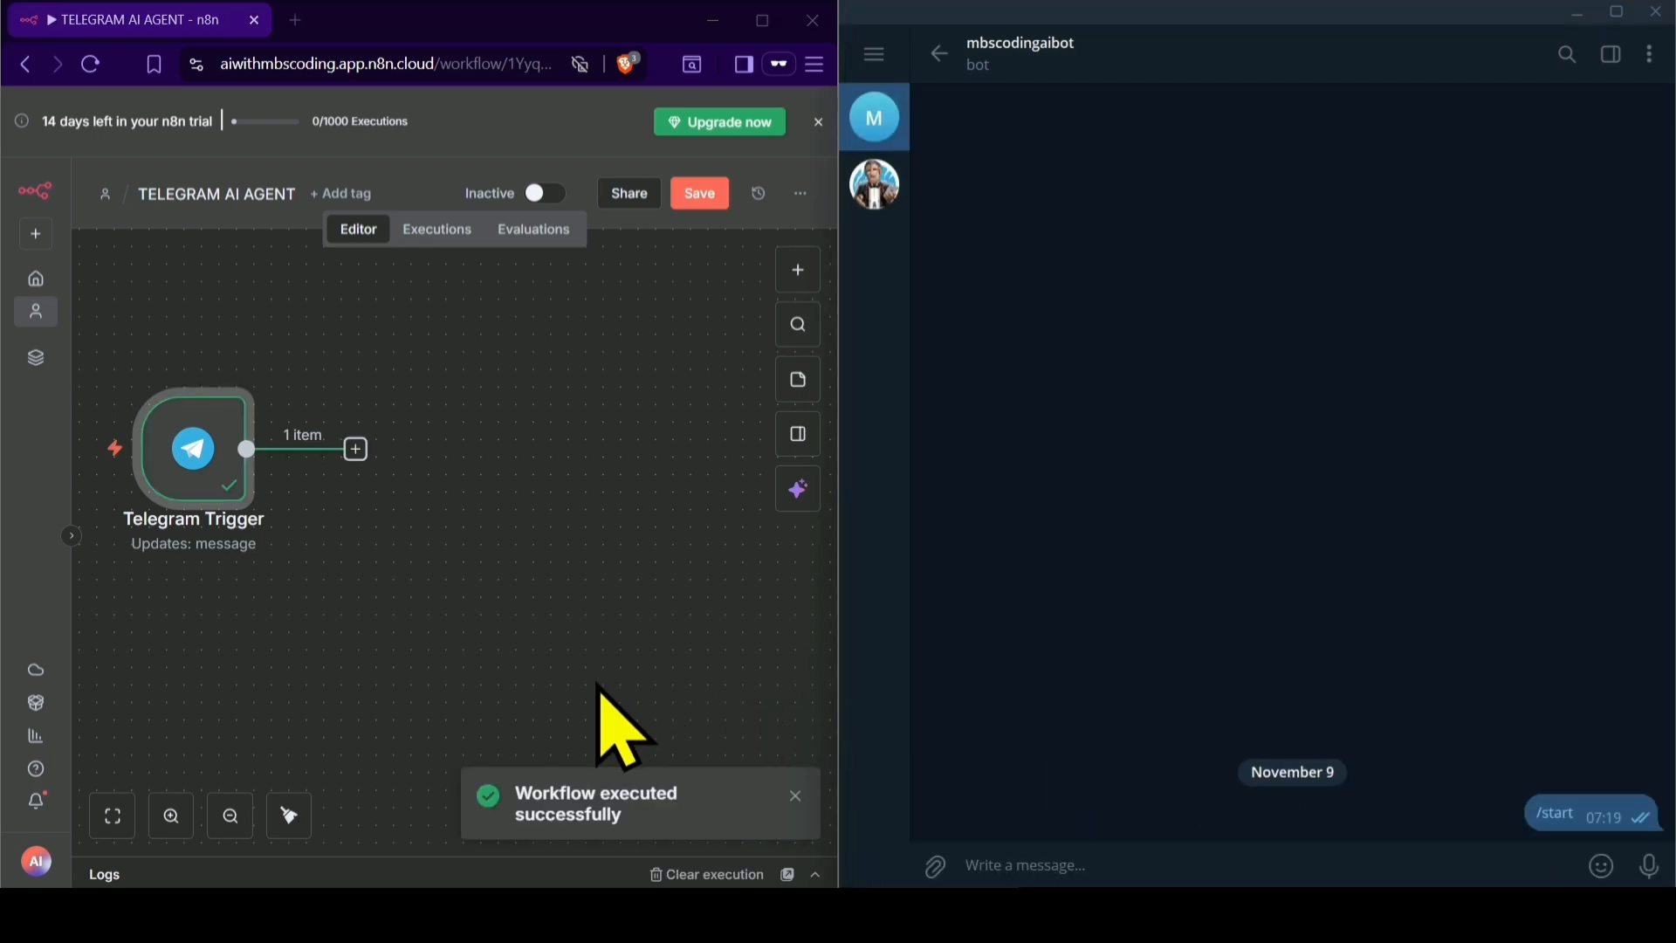
- Open the Telegram Trigger node, examine the output data of the /start message in the maximized n8n window, and return to the canvas
mouse_move(225, 494)
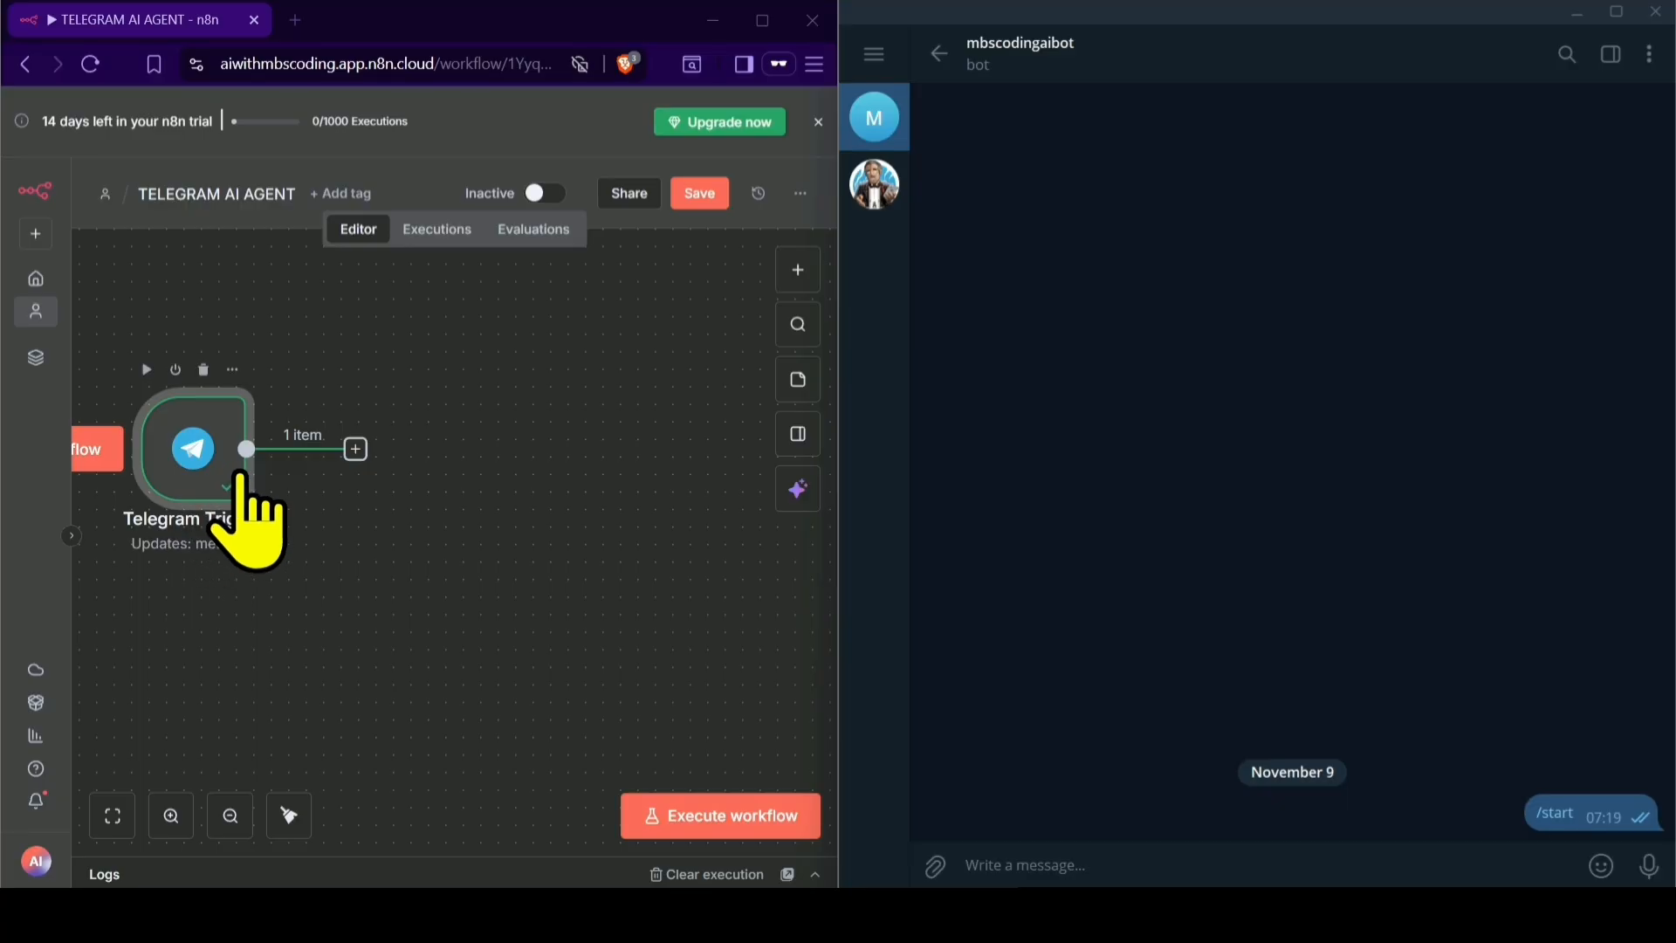
left_click_drag(196, 476, 339, 491)
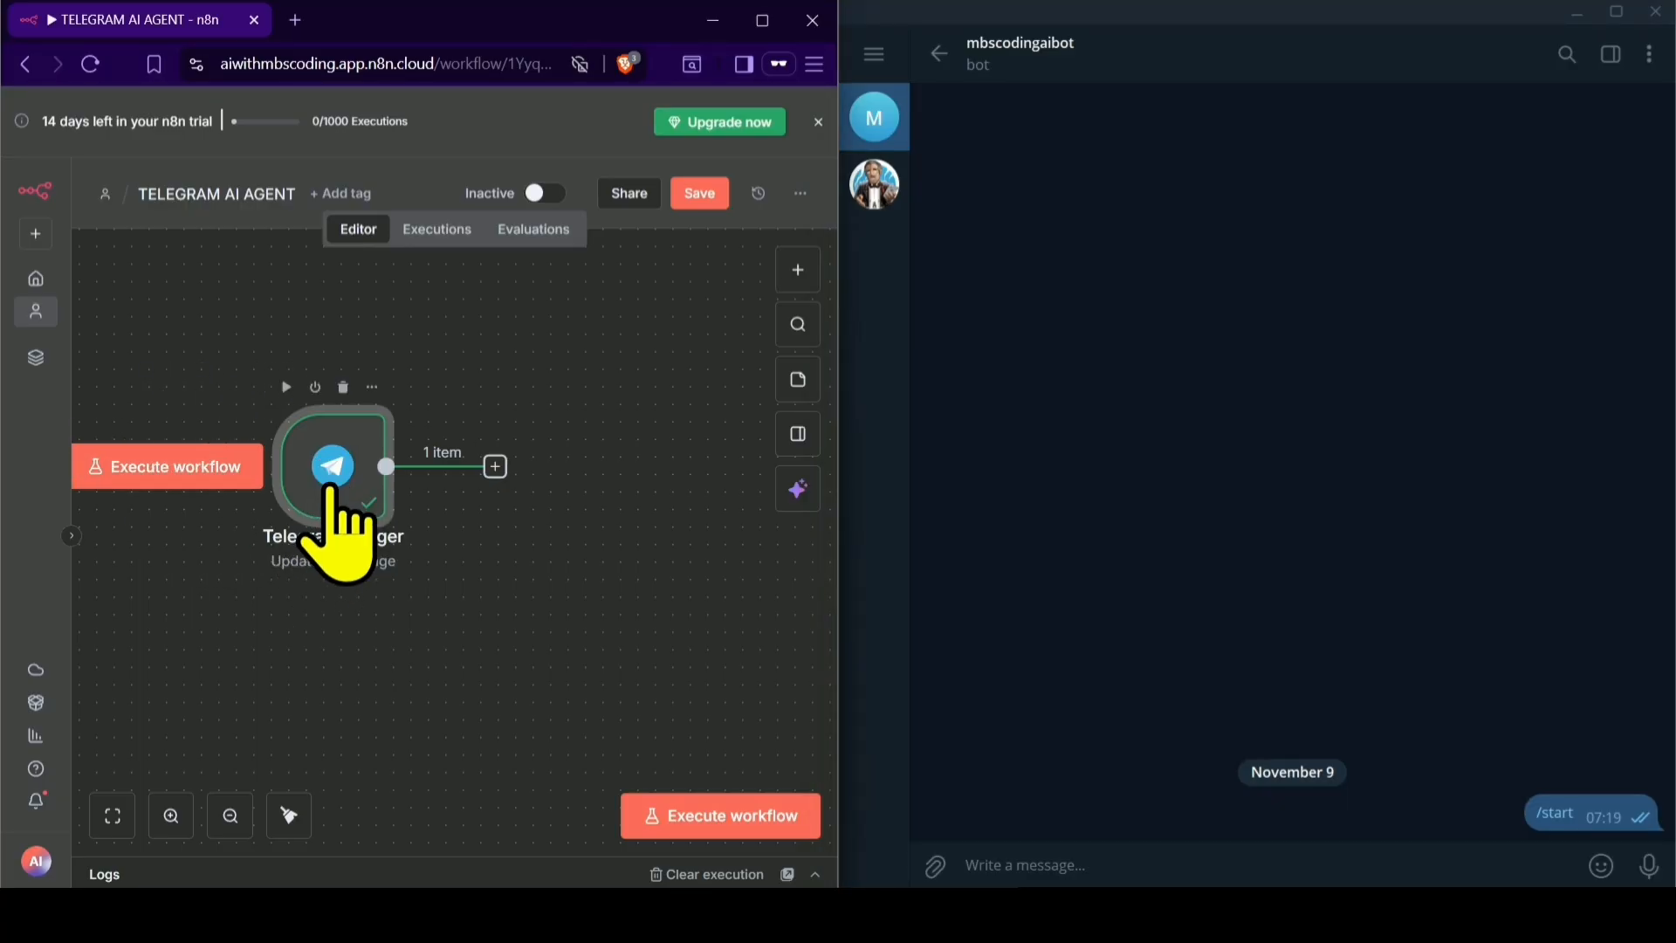
double_click(331, 484)
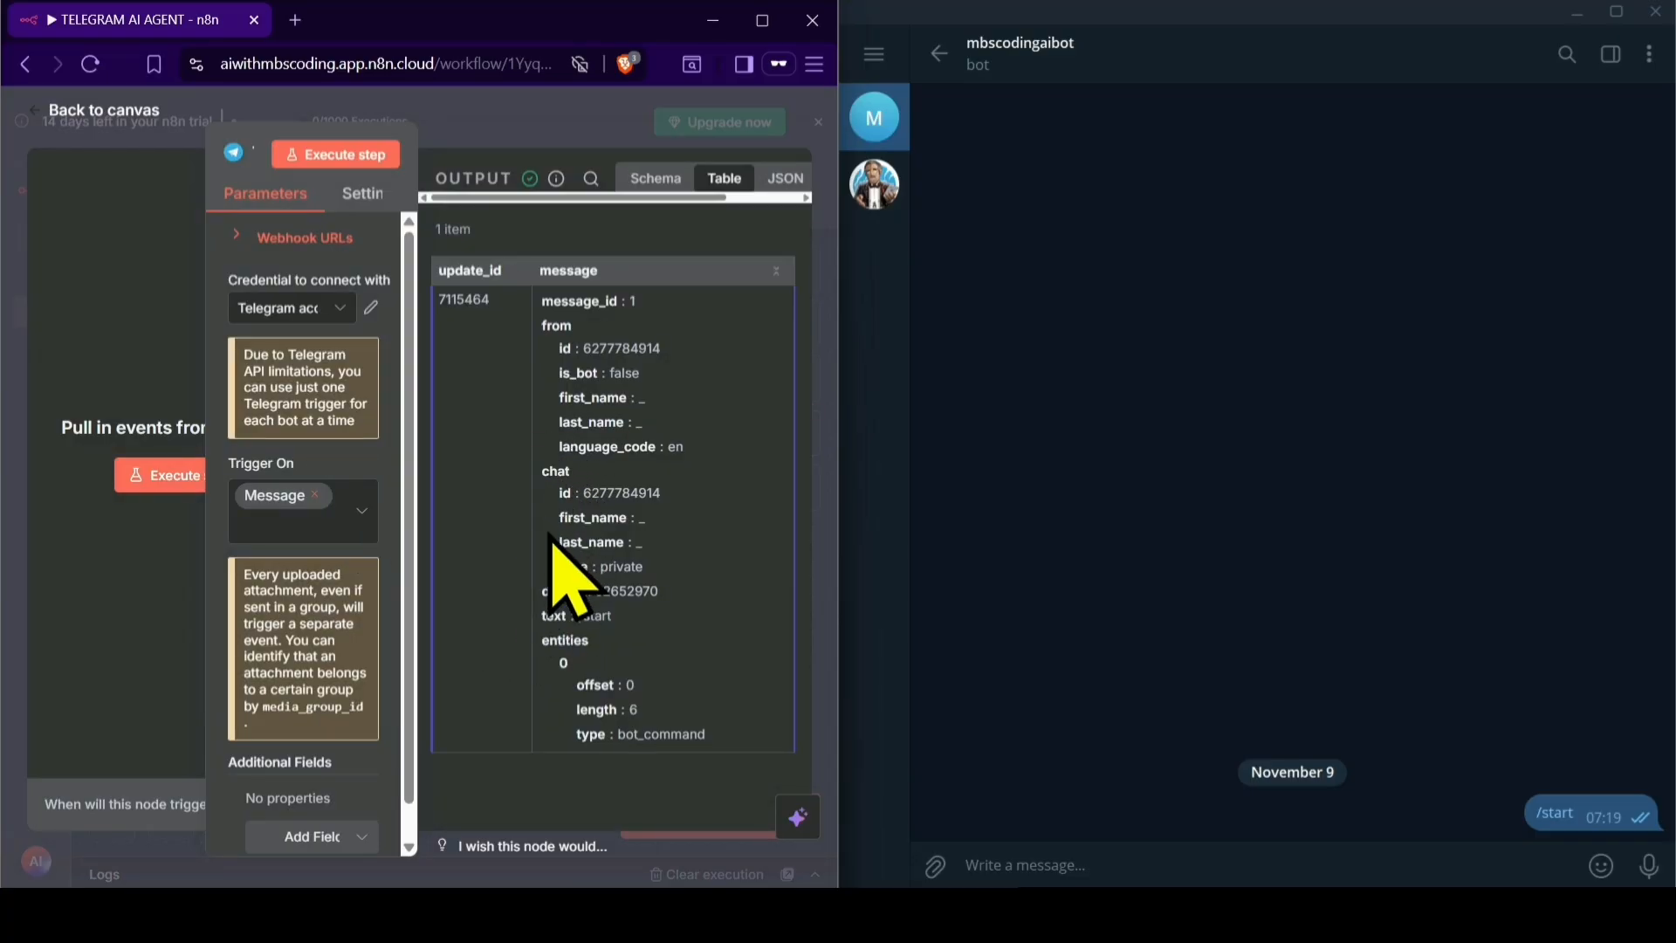
key("super+Up")
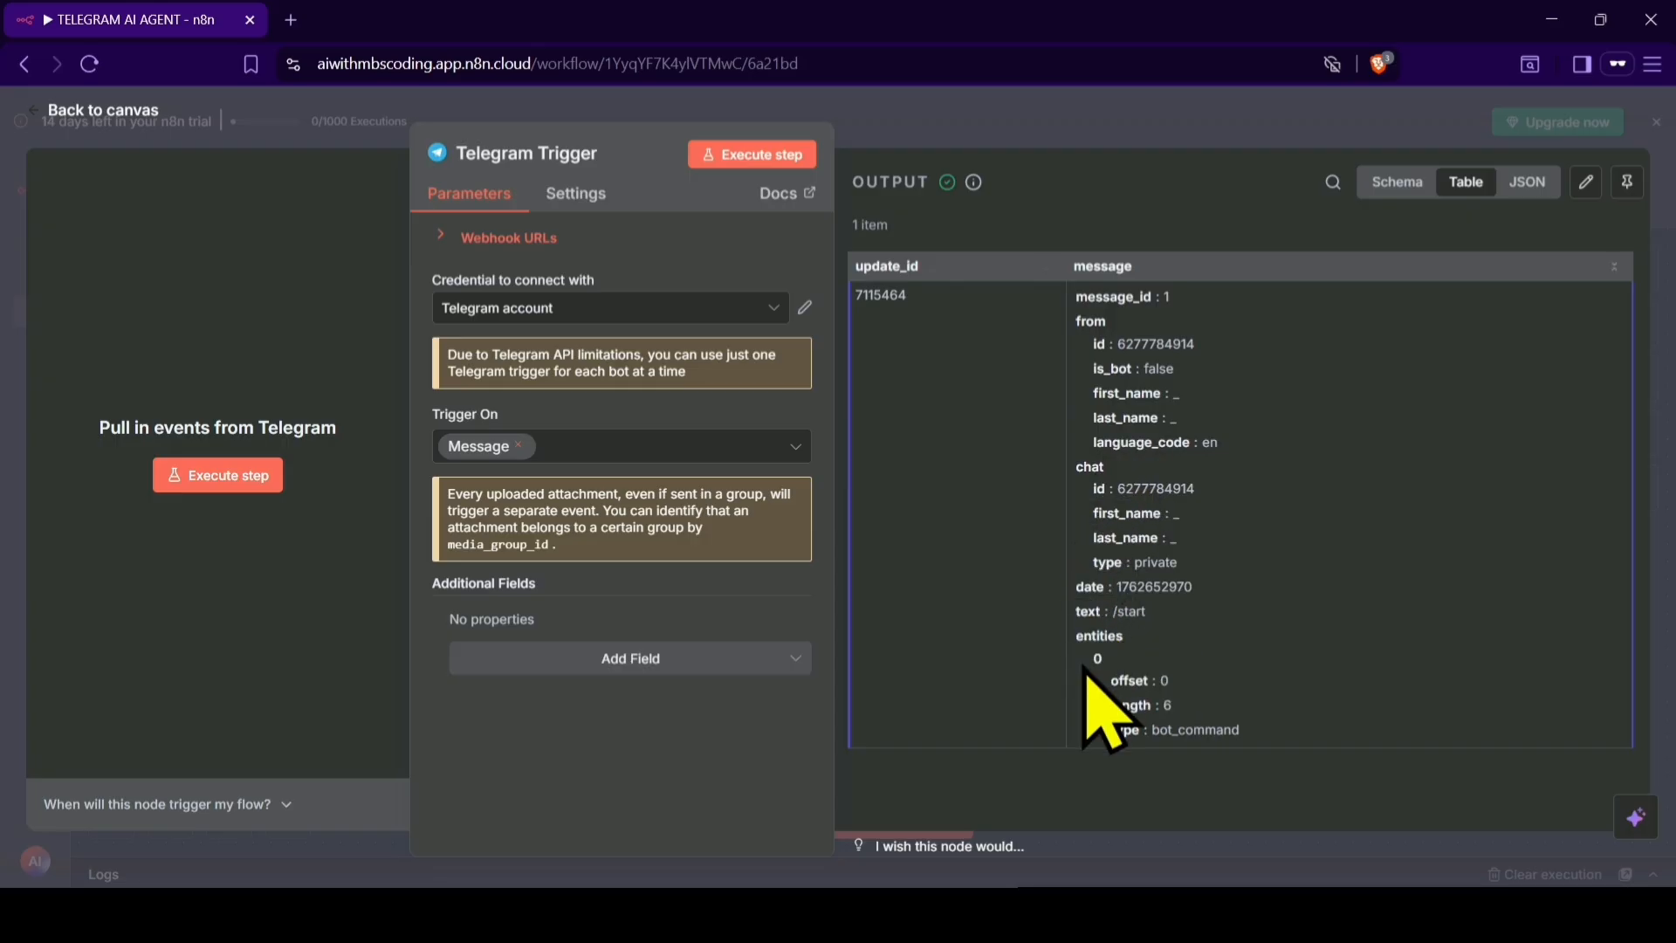
left_click(112, 110)
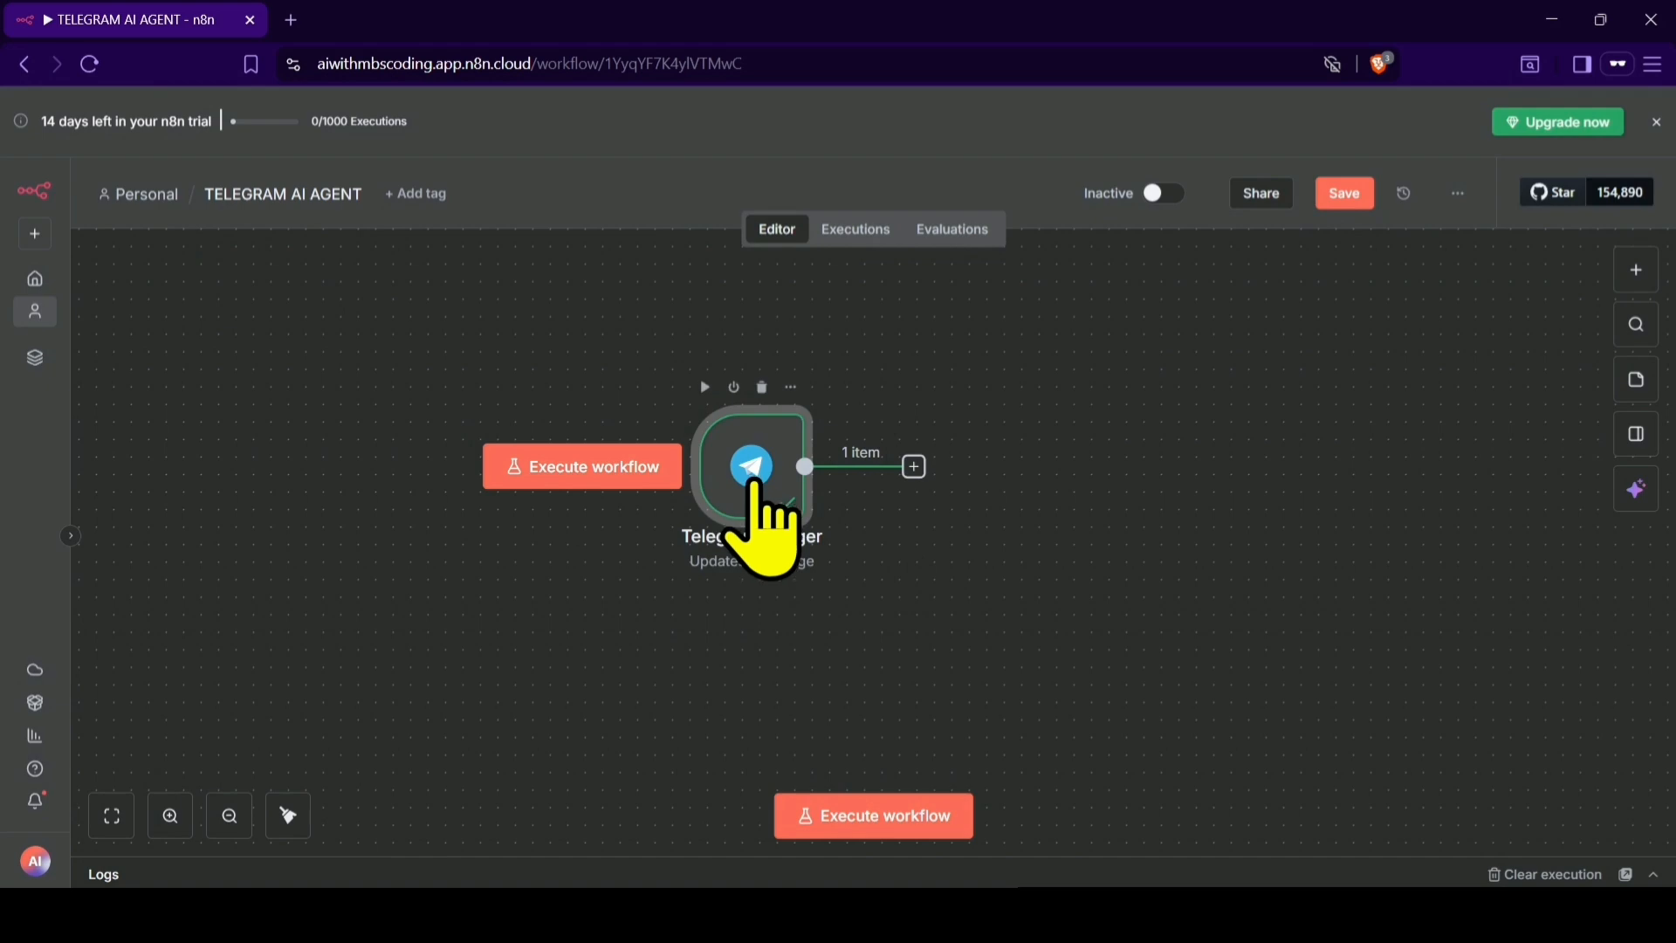
- Add an AI Agent node after the repositioned Telegram Trigger, keeping its default parameters
left_click_drag(761, 502, 350, 441)
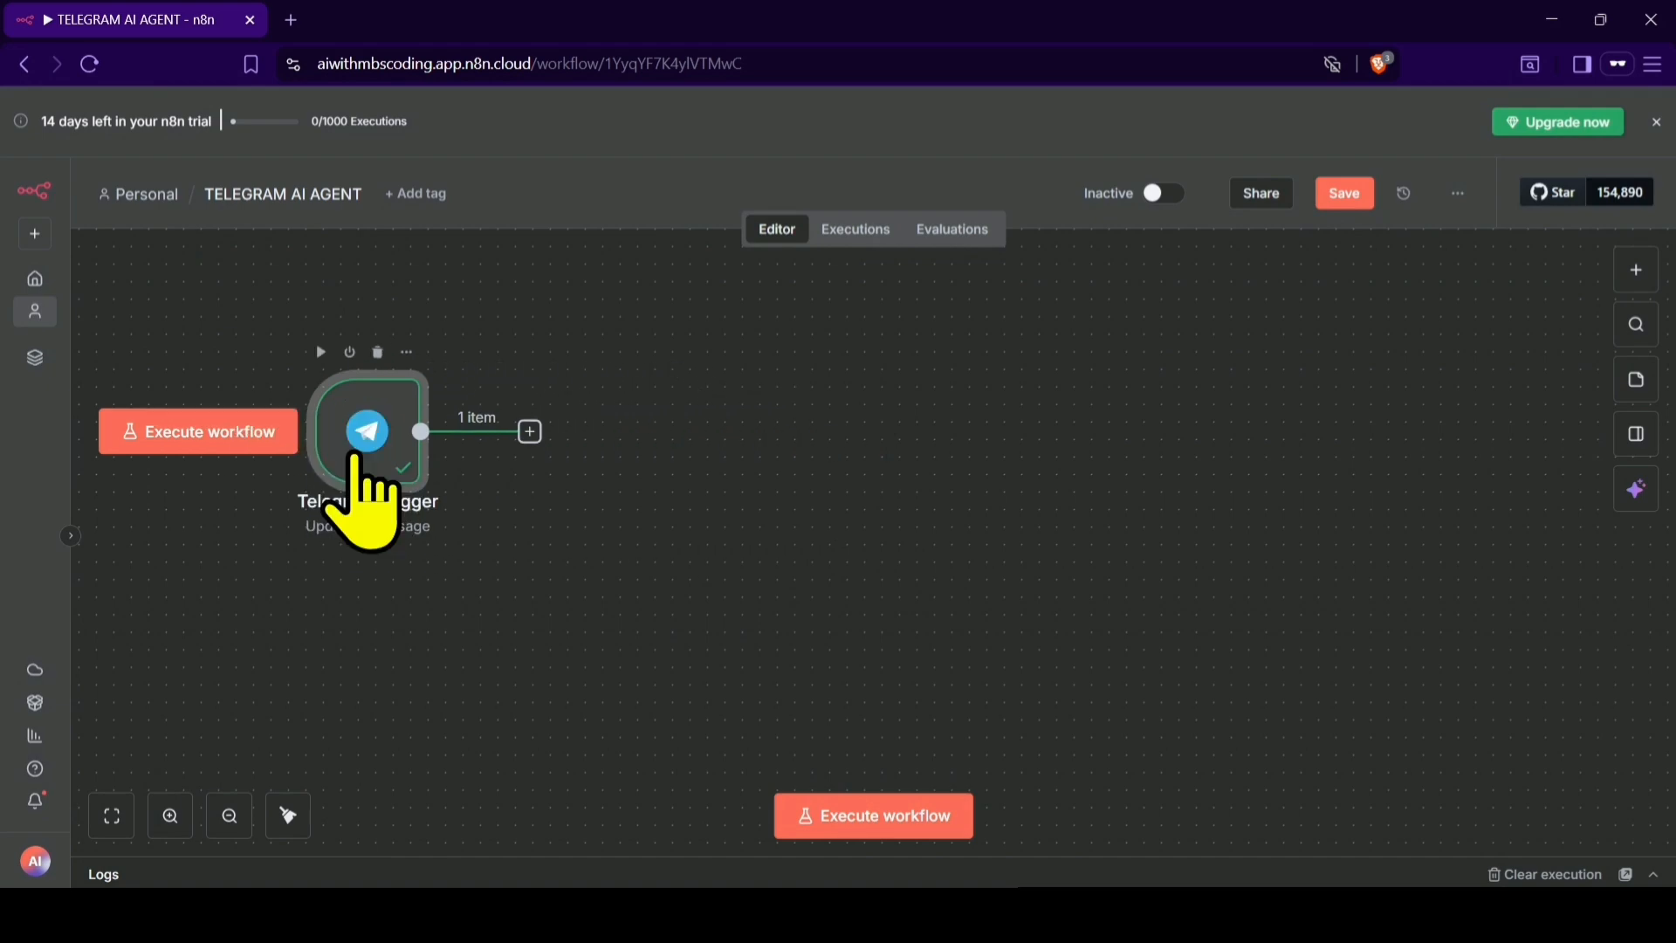
left_click(530, 432)
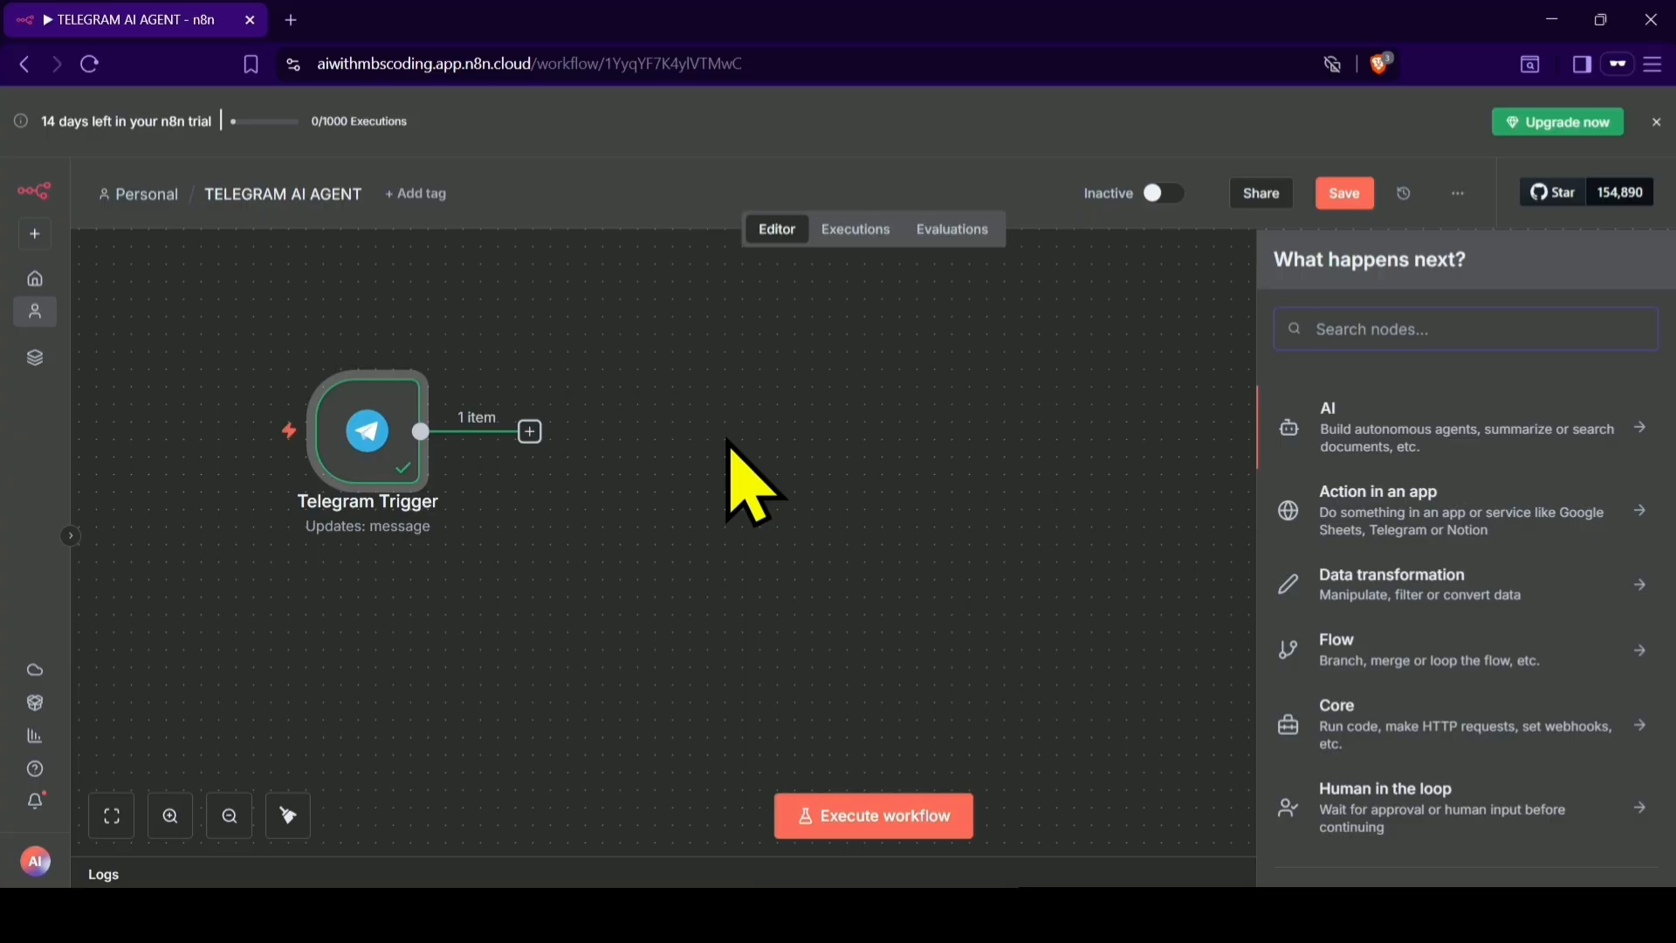
left_click(1344, 430)
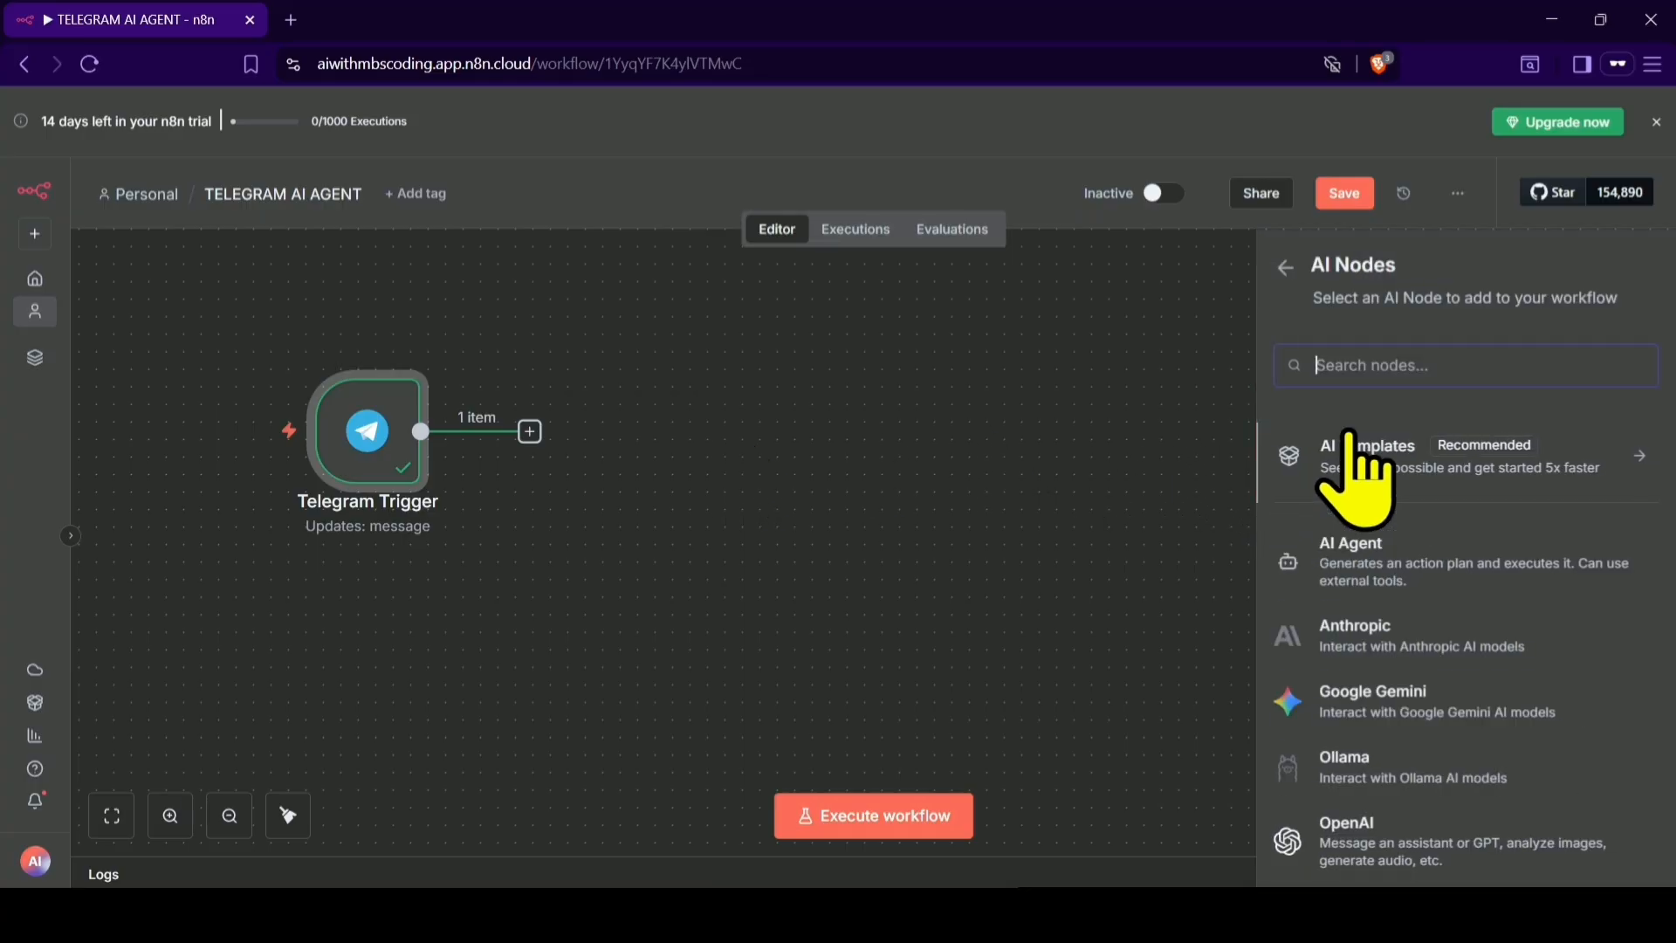
left_click(1351, 573)
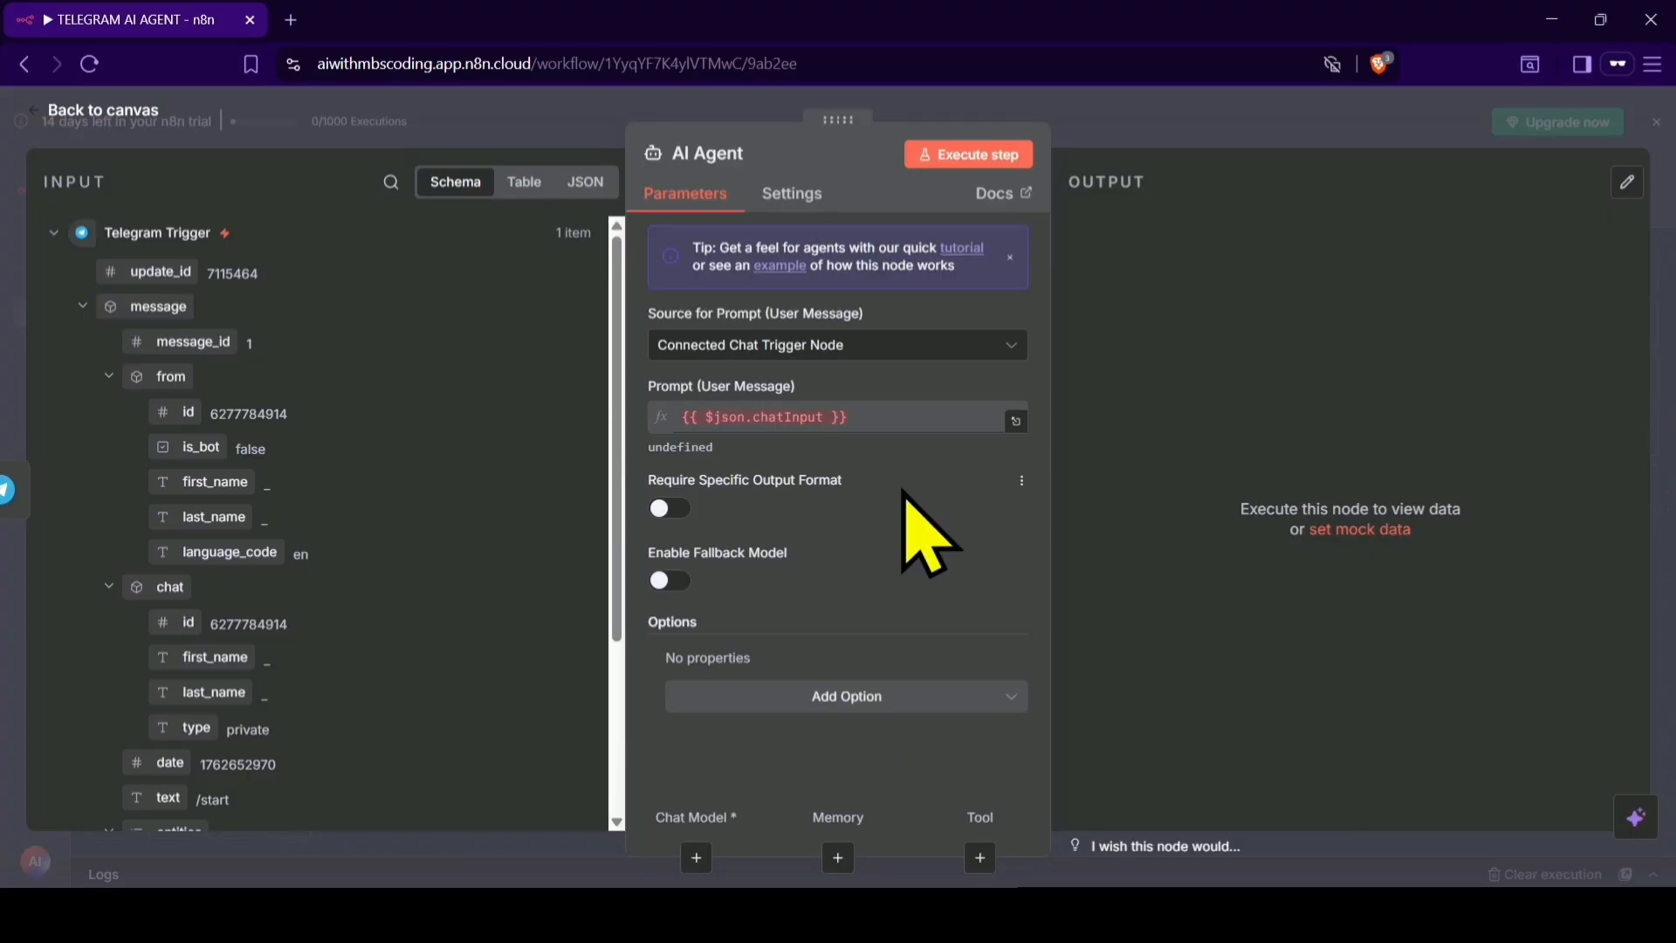
left_click(105, 114)
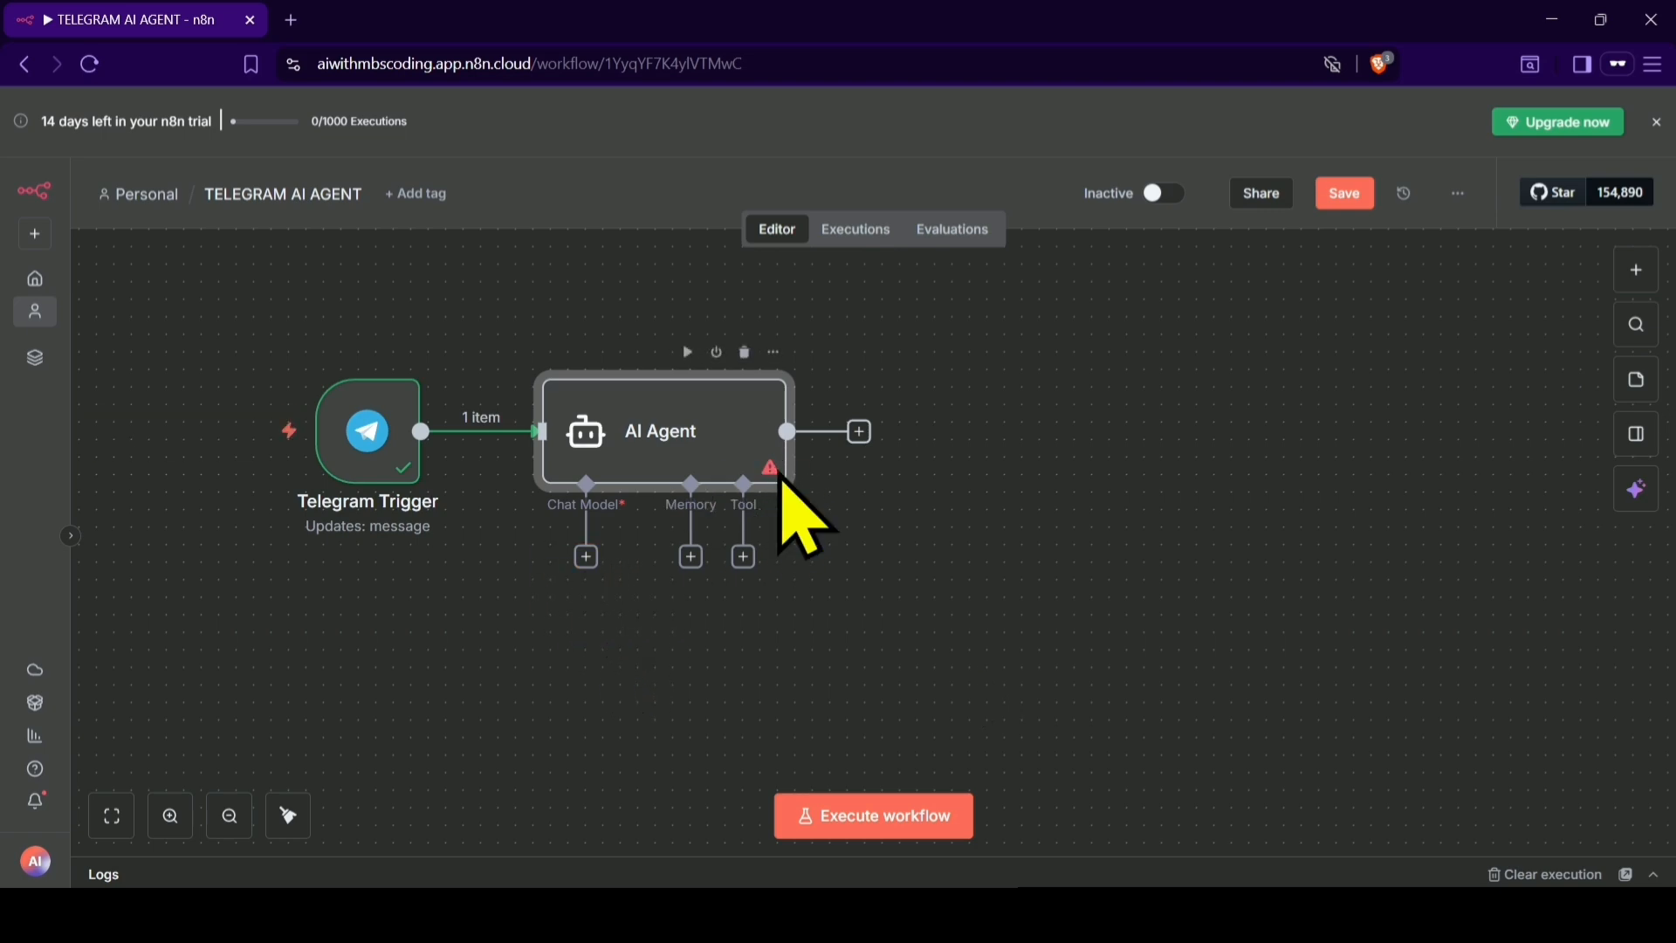
- Attach a Groq Chat Model to the AI Agent as its chat model
left_click(585, 557)
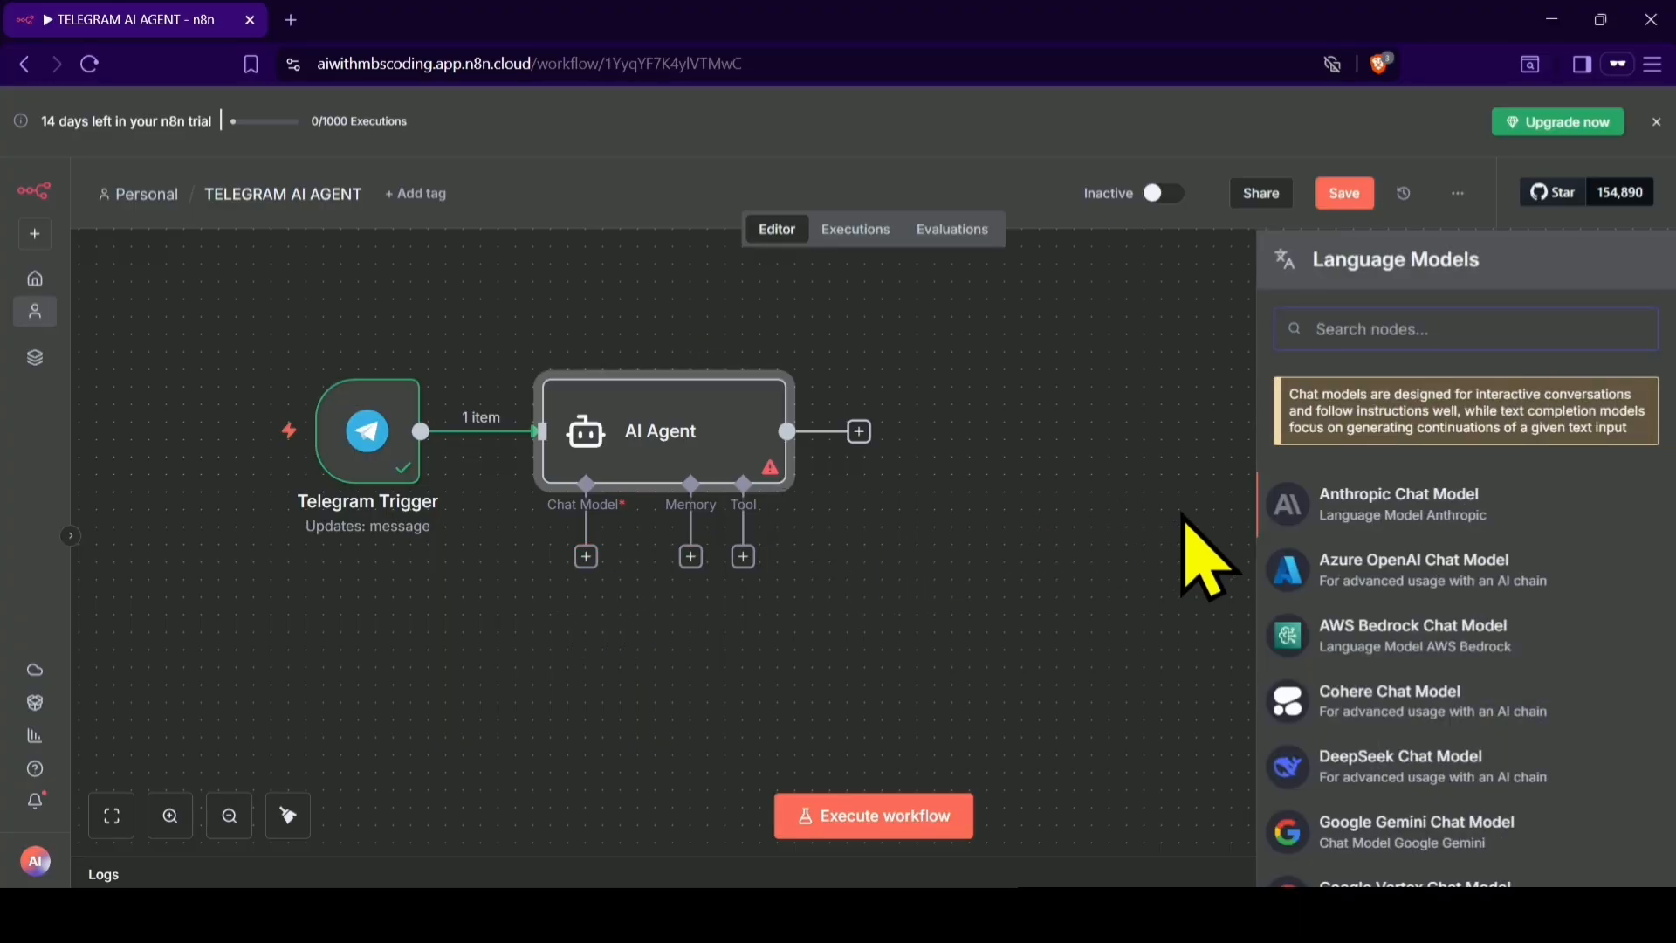
scroll(1291, 680, "down", 3)
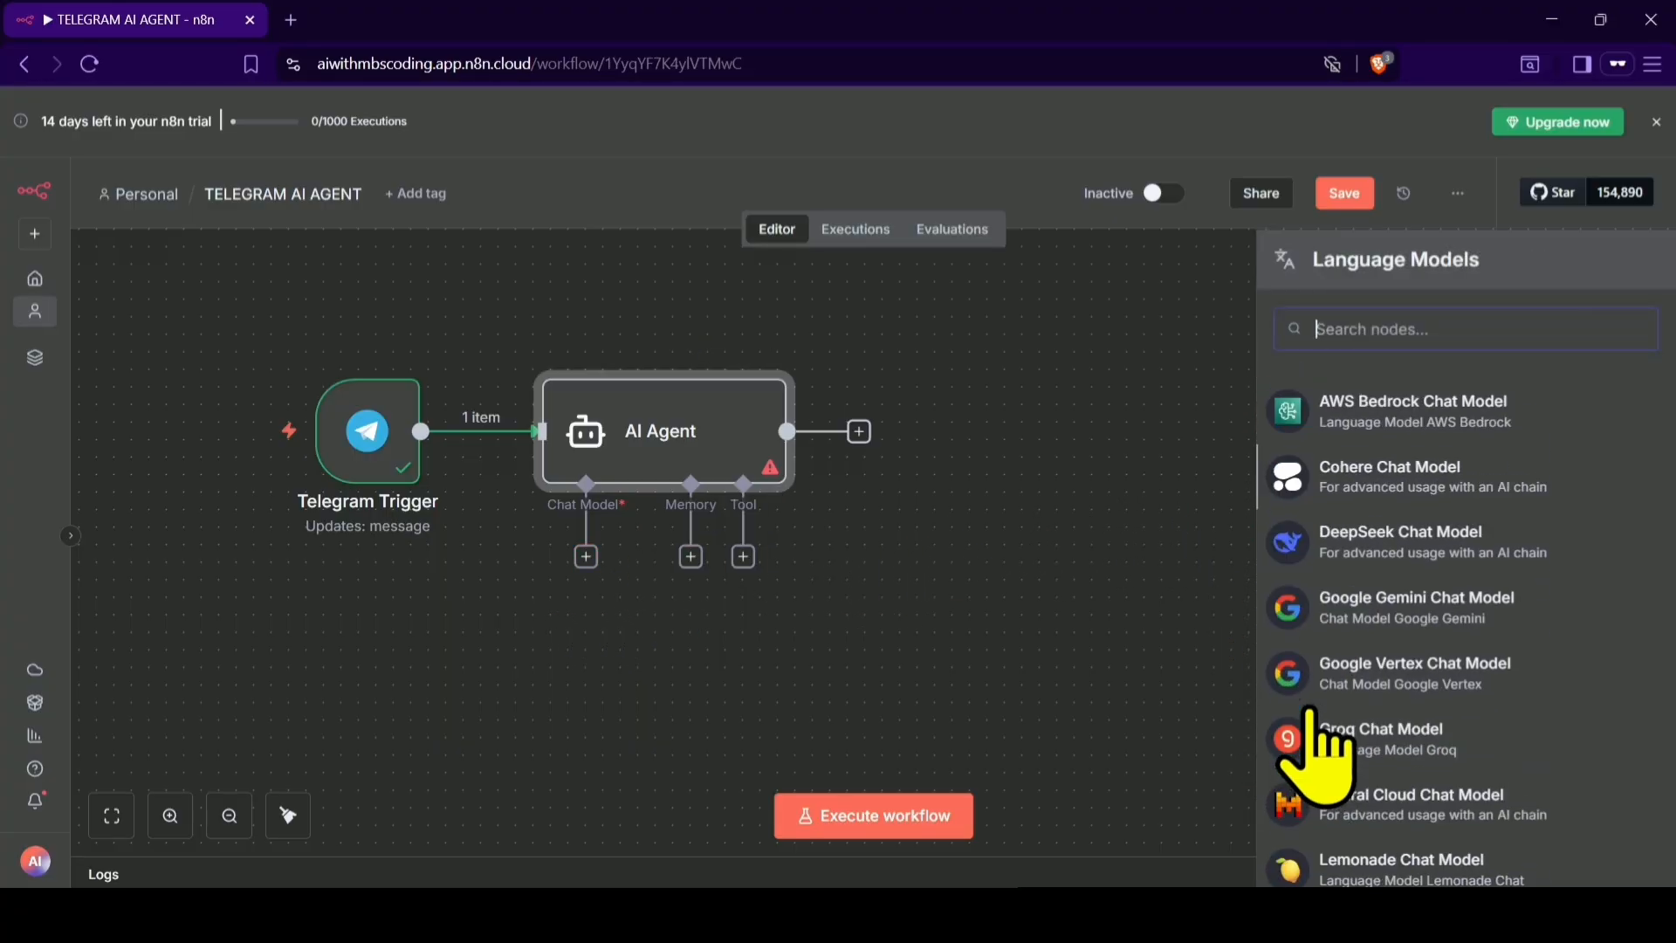
scroll(1309, 713, "down", 2)
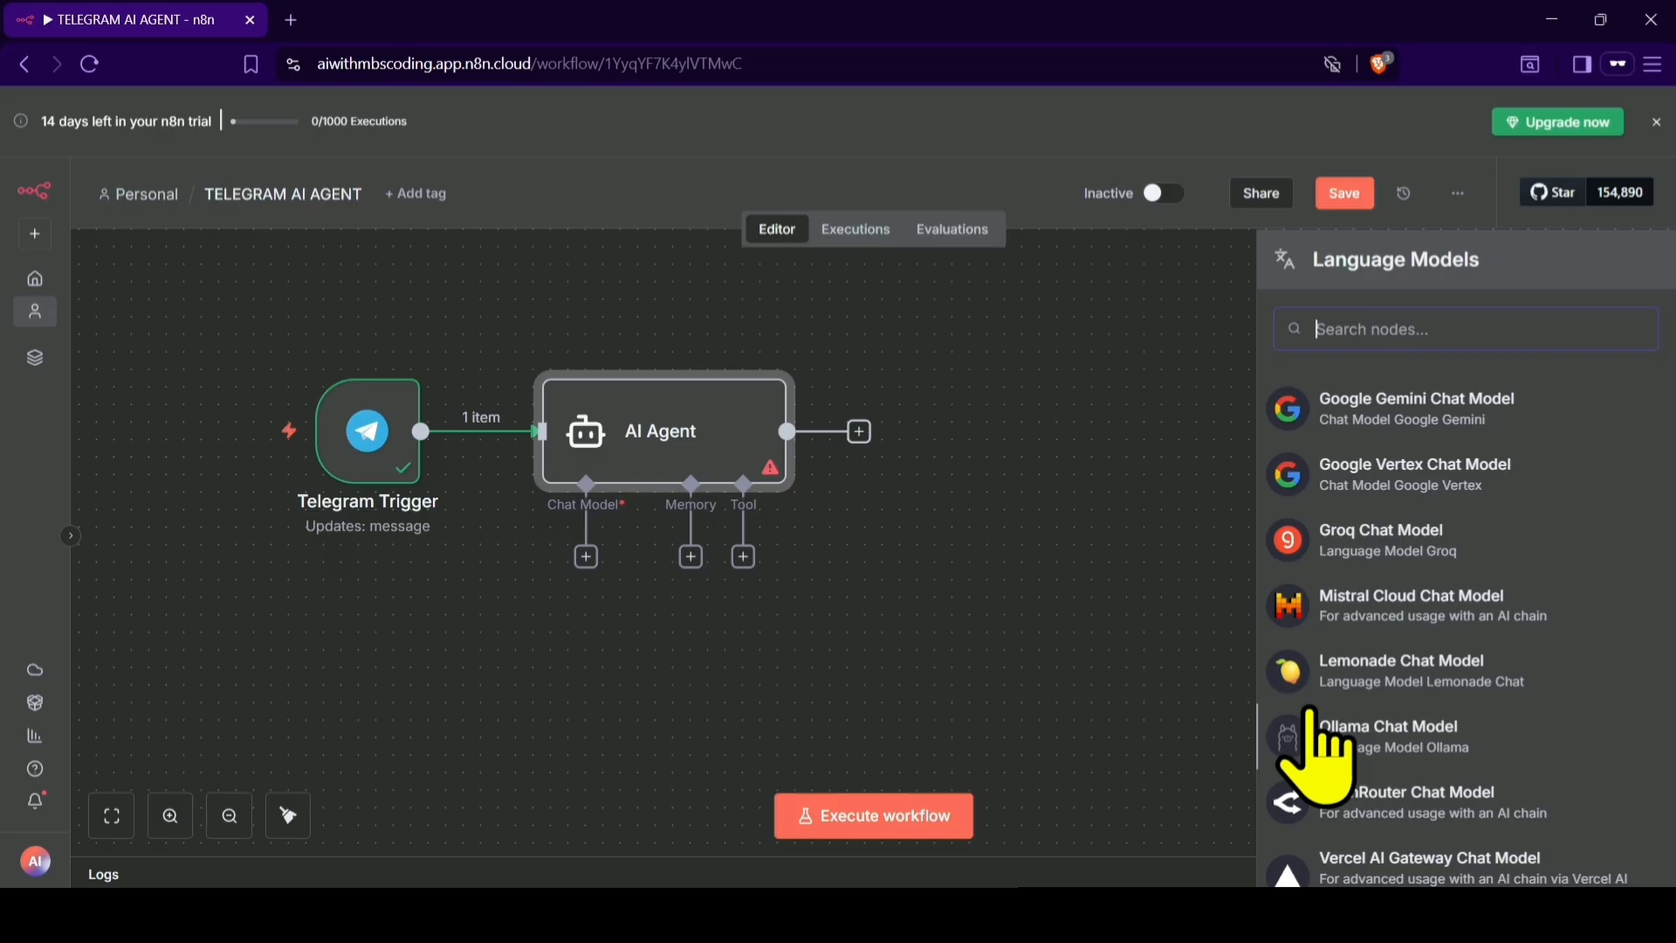
scroll(1314, 751, "up", 5)
scroll(1397, 786, "down", 10)
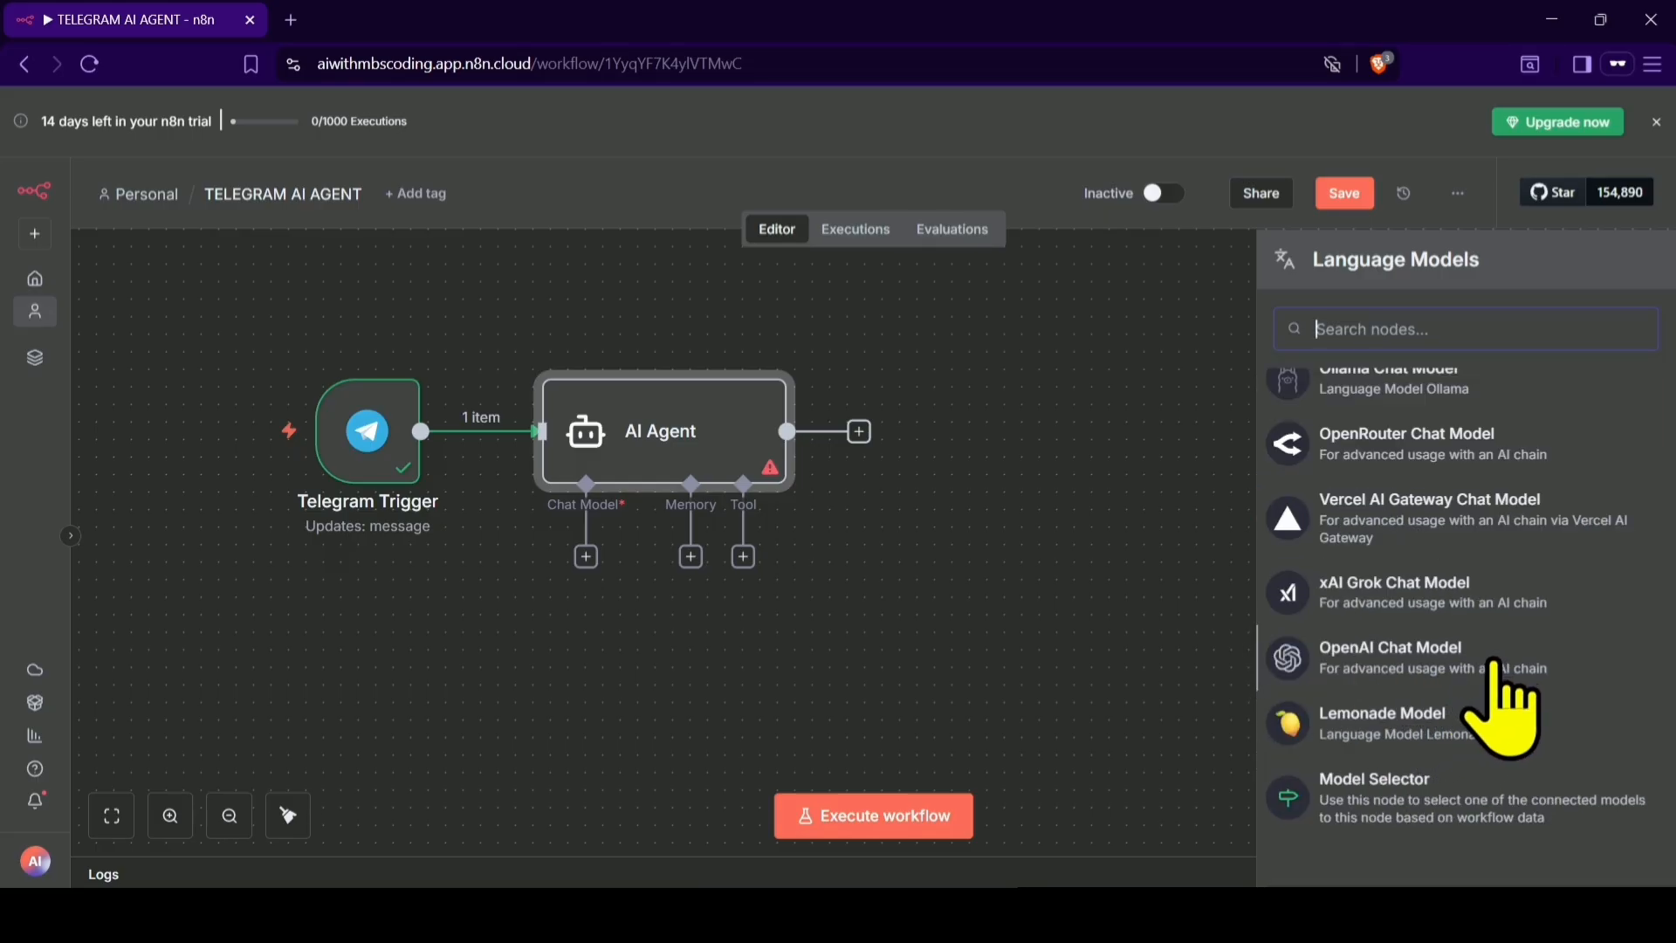
scroll(1494, 665, "up", 6)
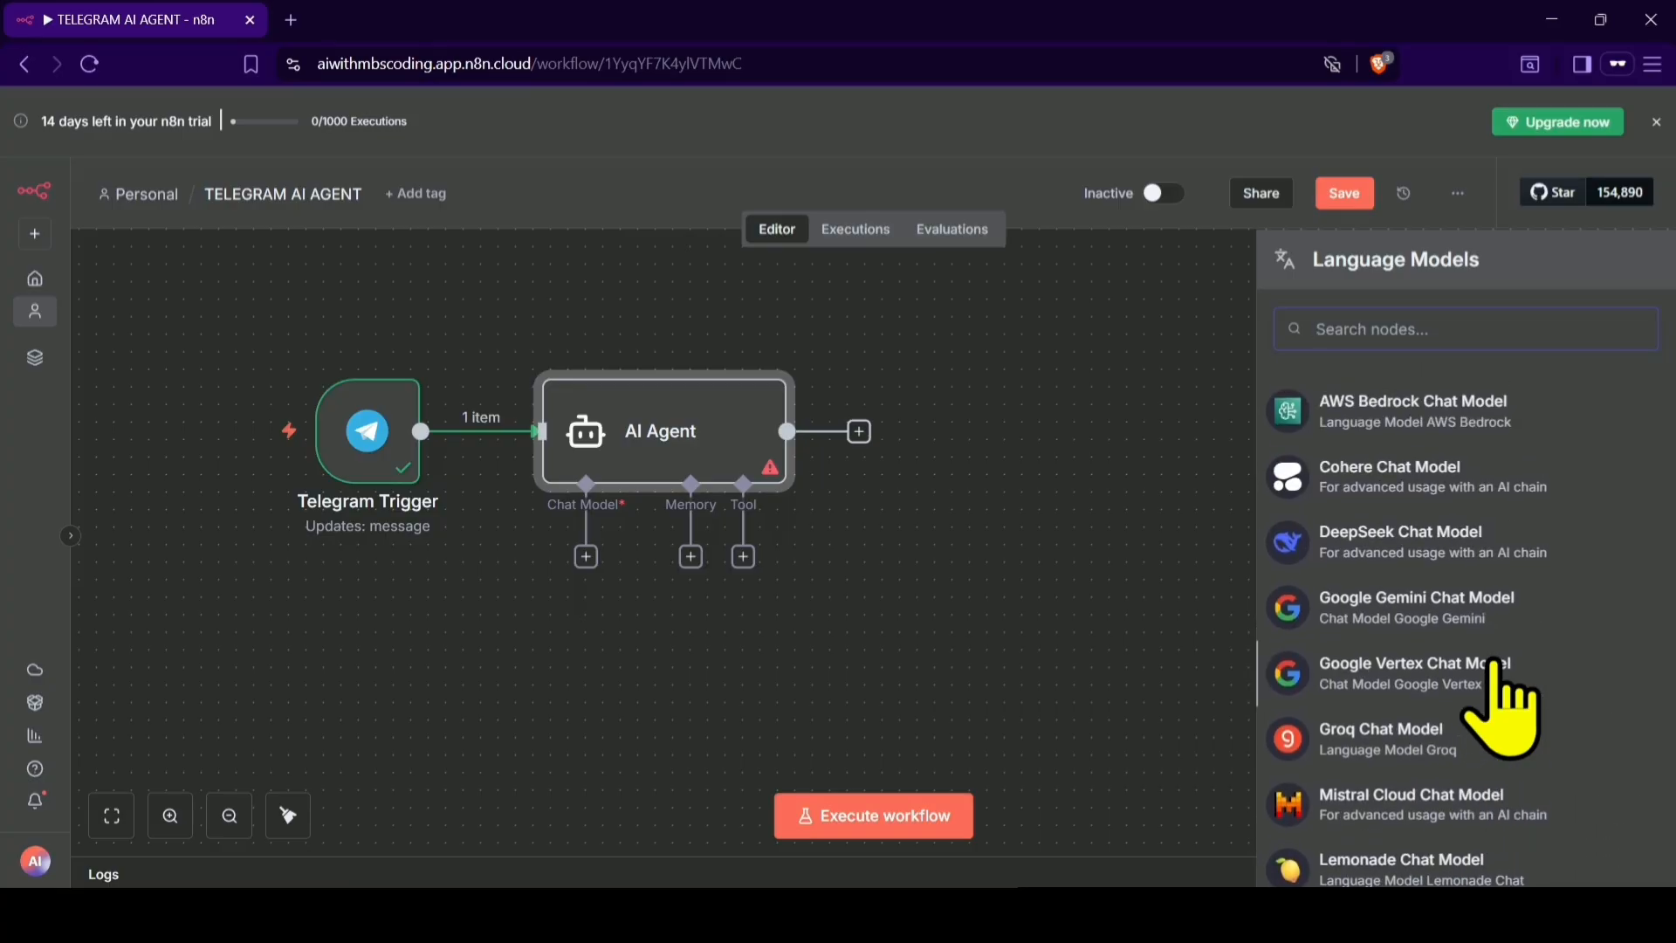
left_click(1401, 738)
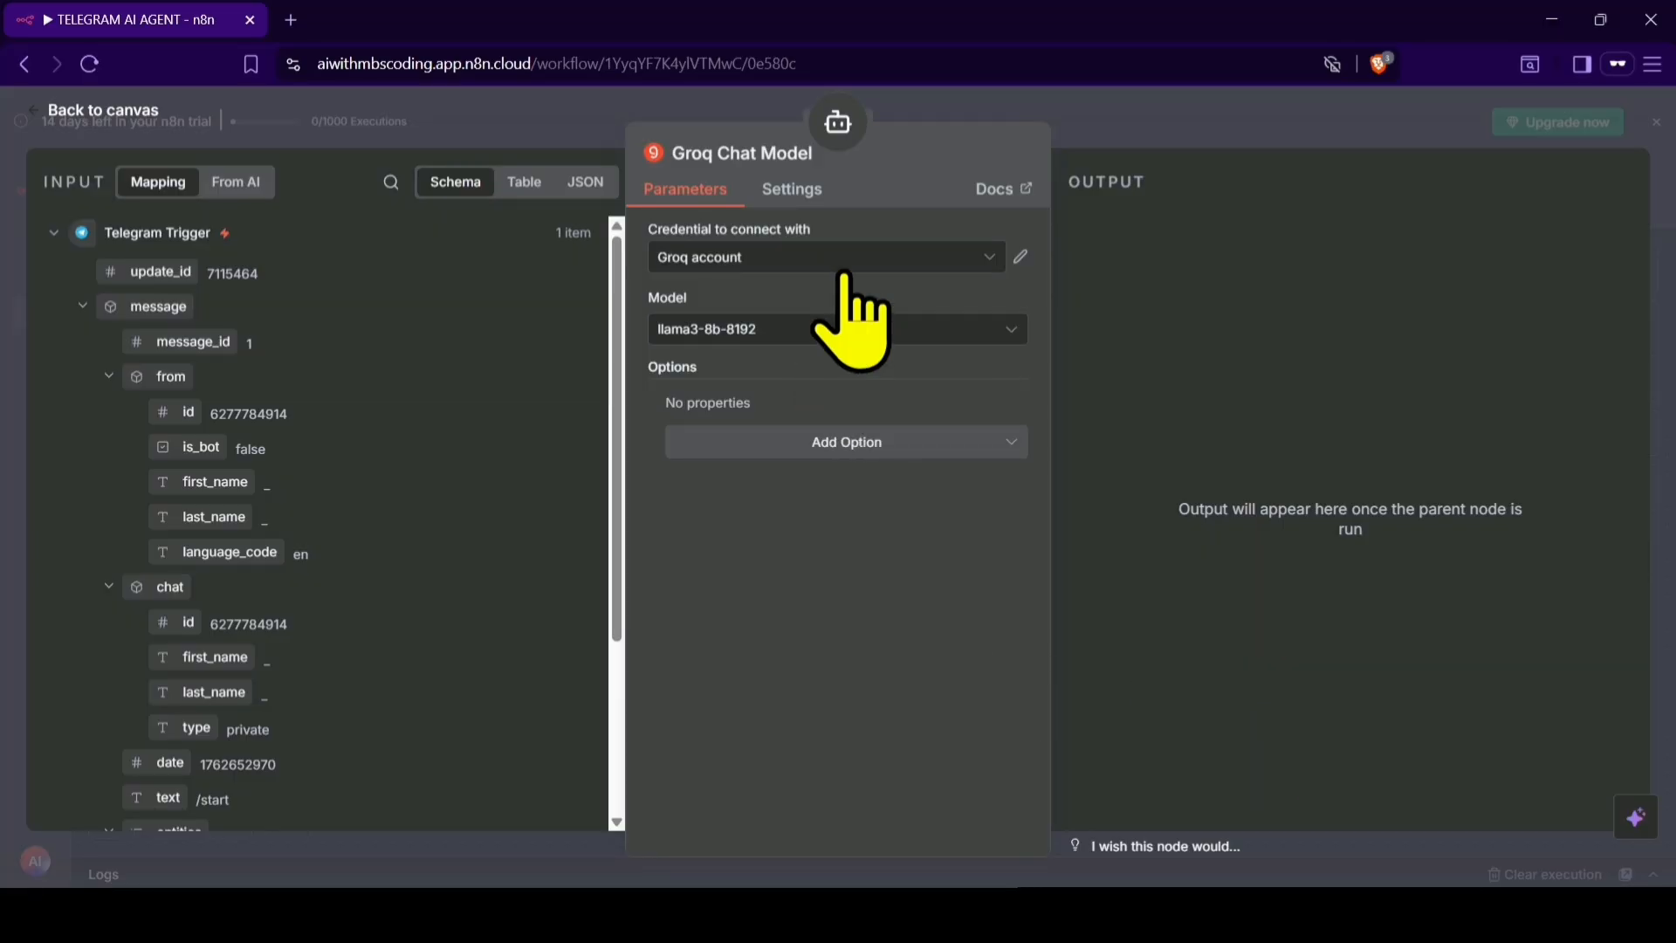
- Start a new Groq credential for the chat model and find GroqCloud's API Keys page by searching the web for "groq api key"
left_click(792, 262)
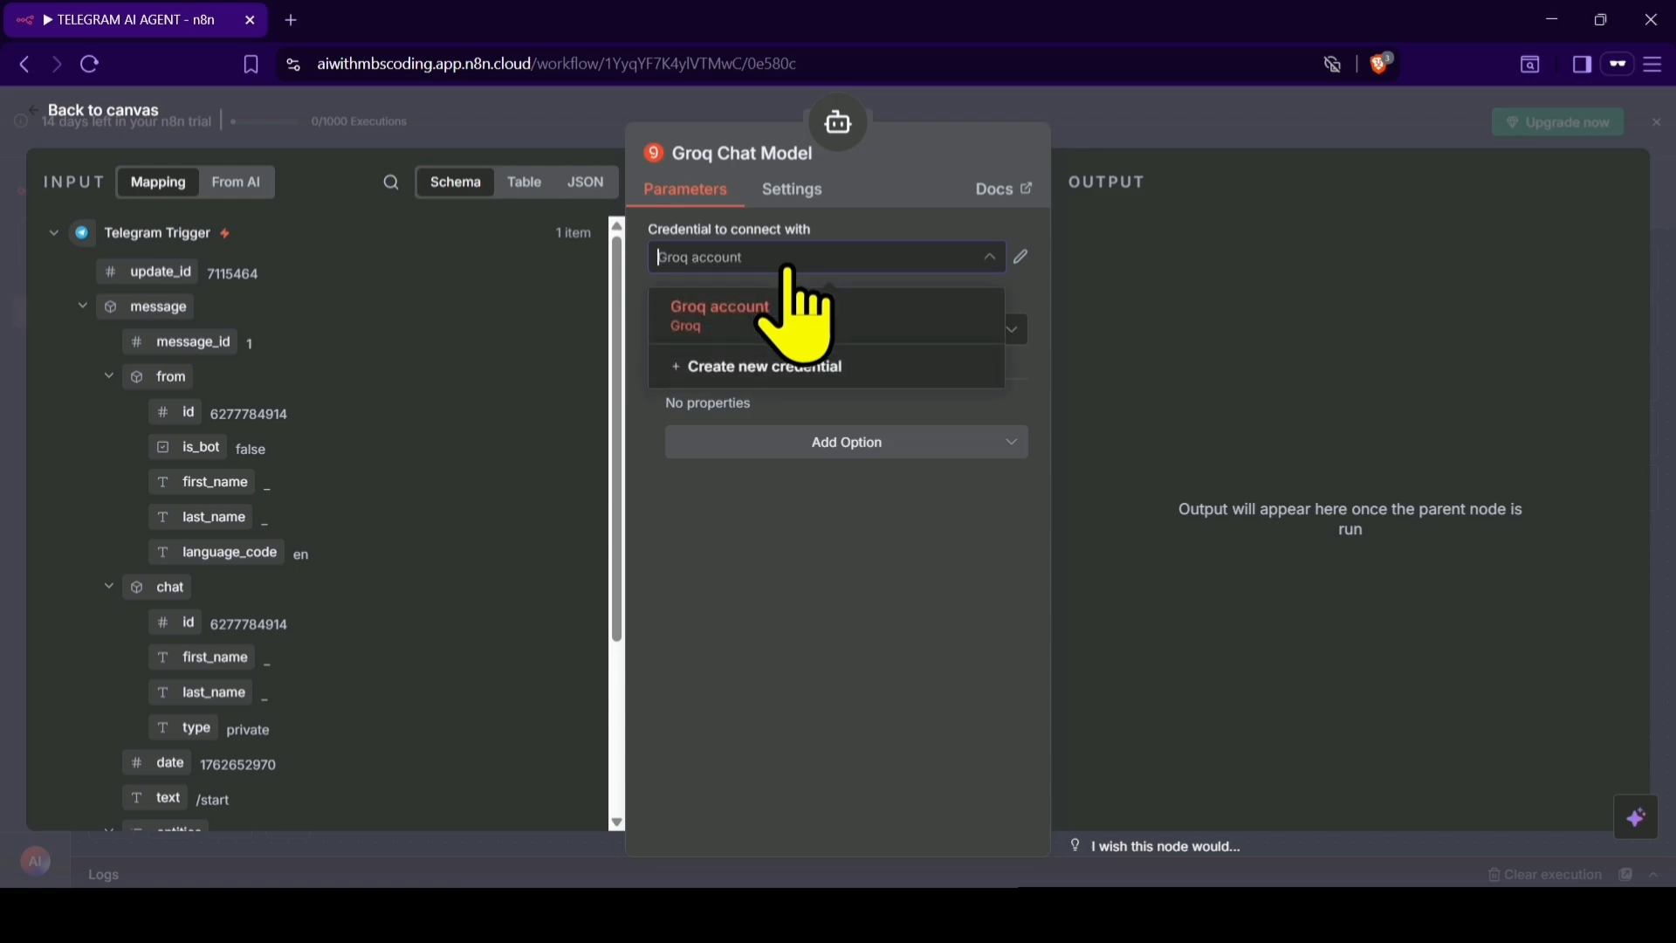
left_click(790, 367)
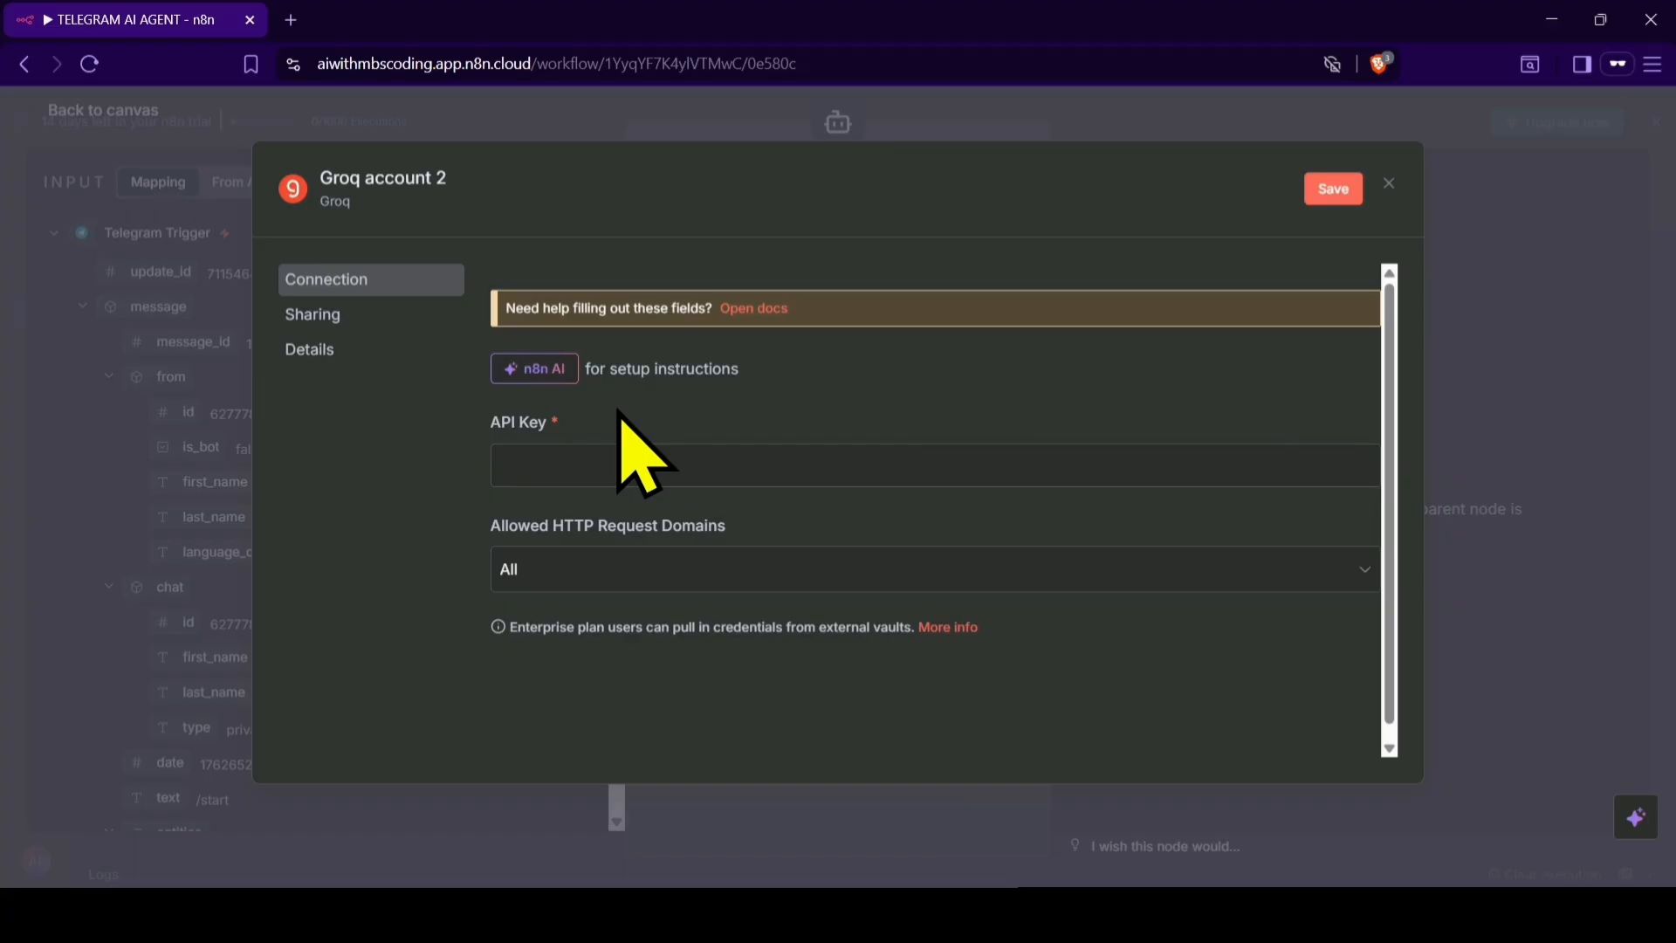
key("ctrl+t")
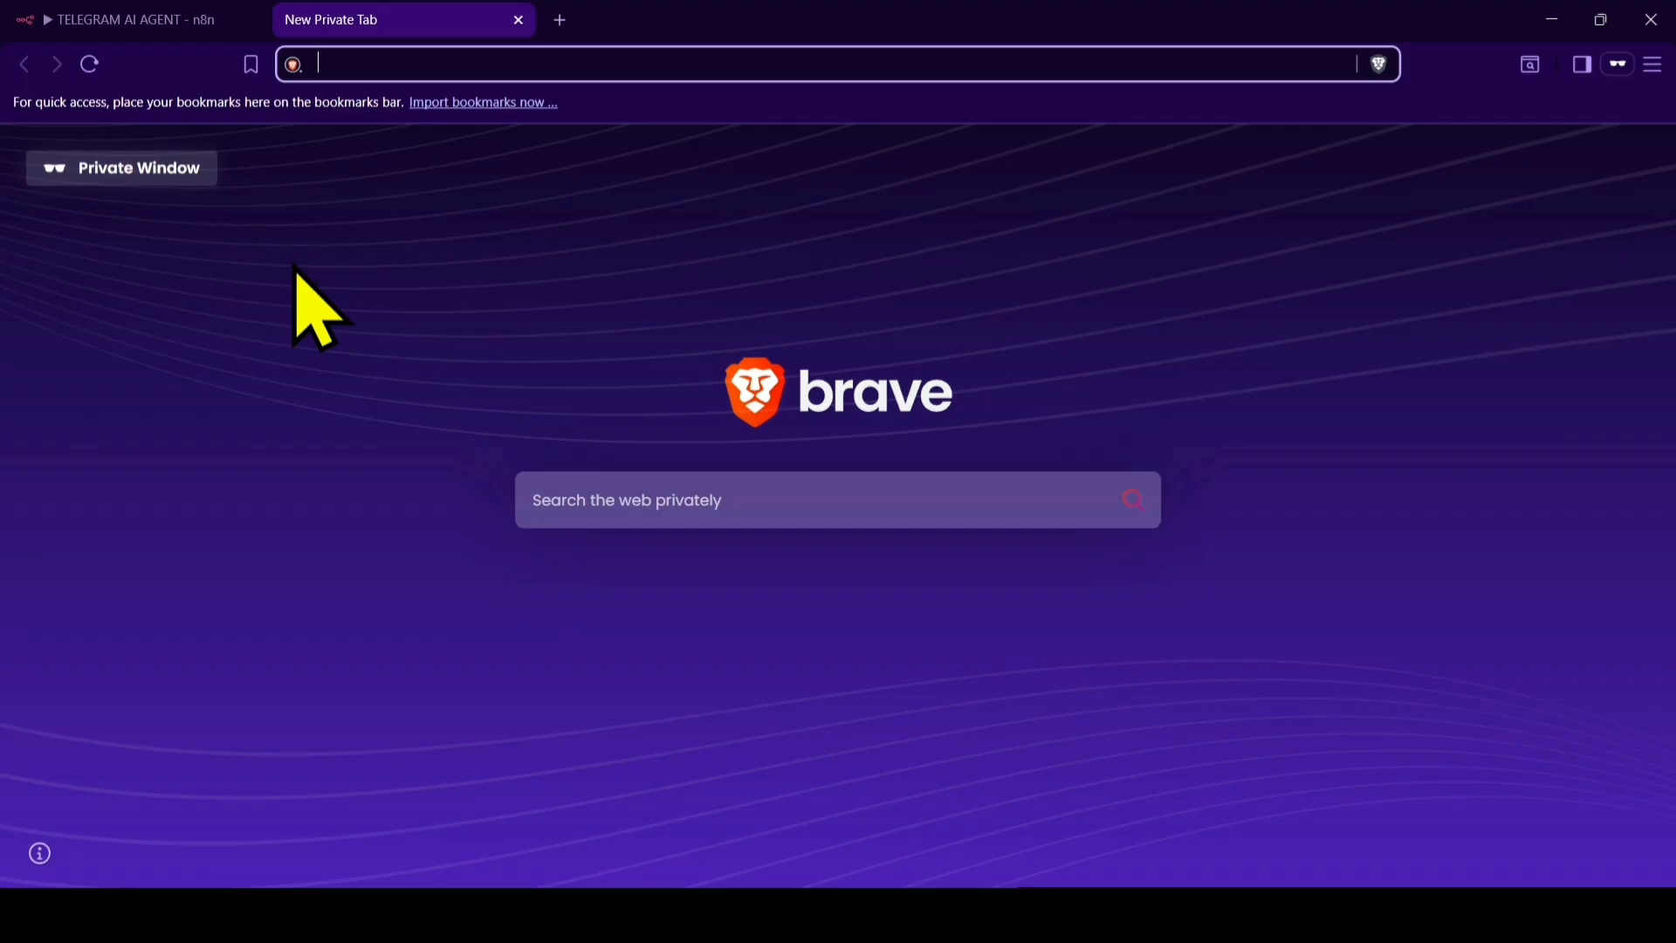
type("gro")
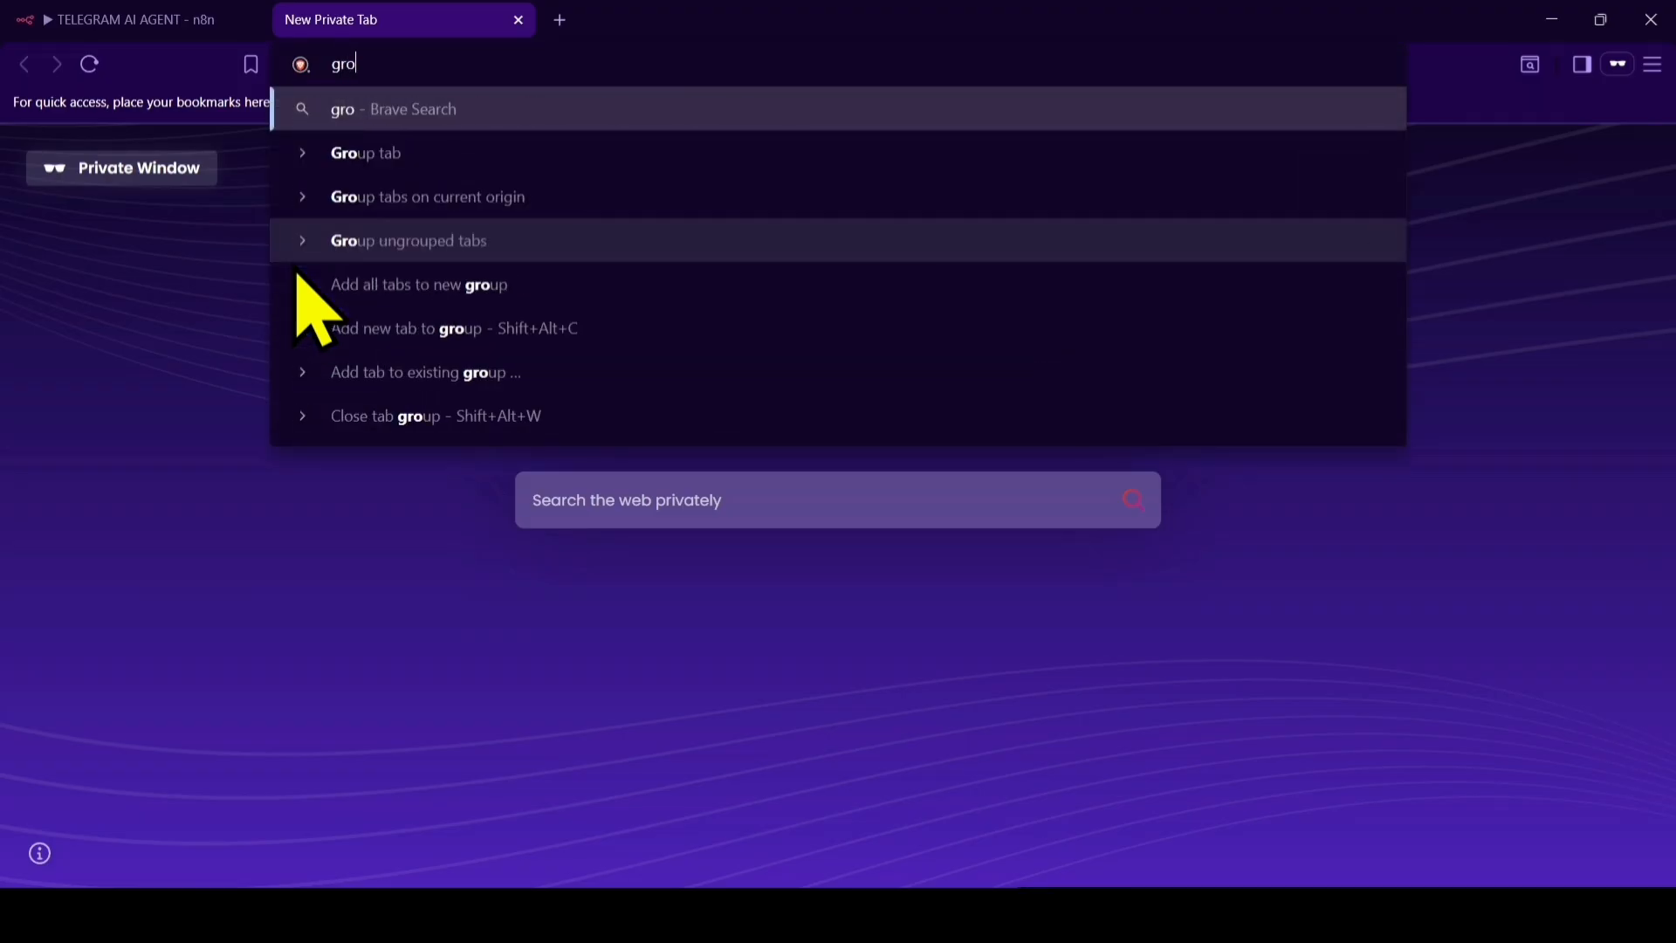
type("q api key")
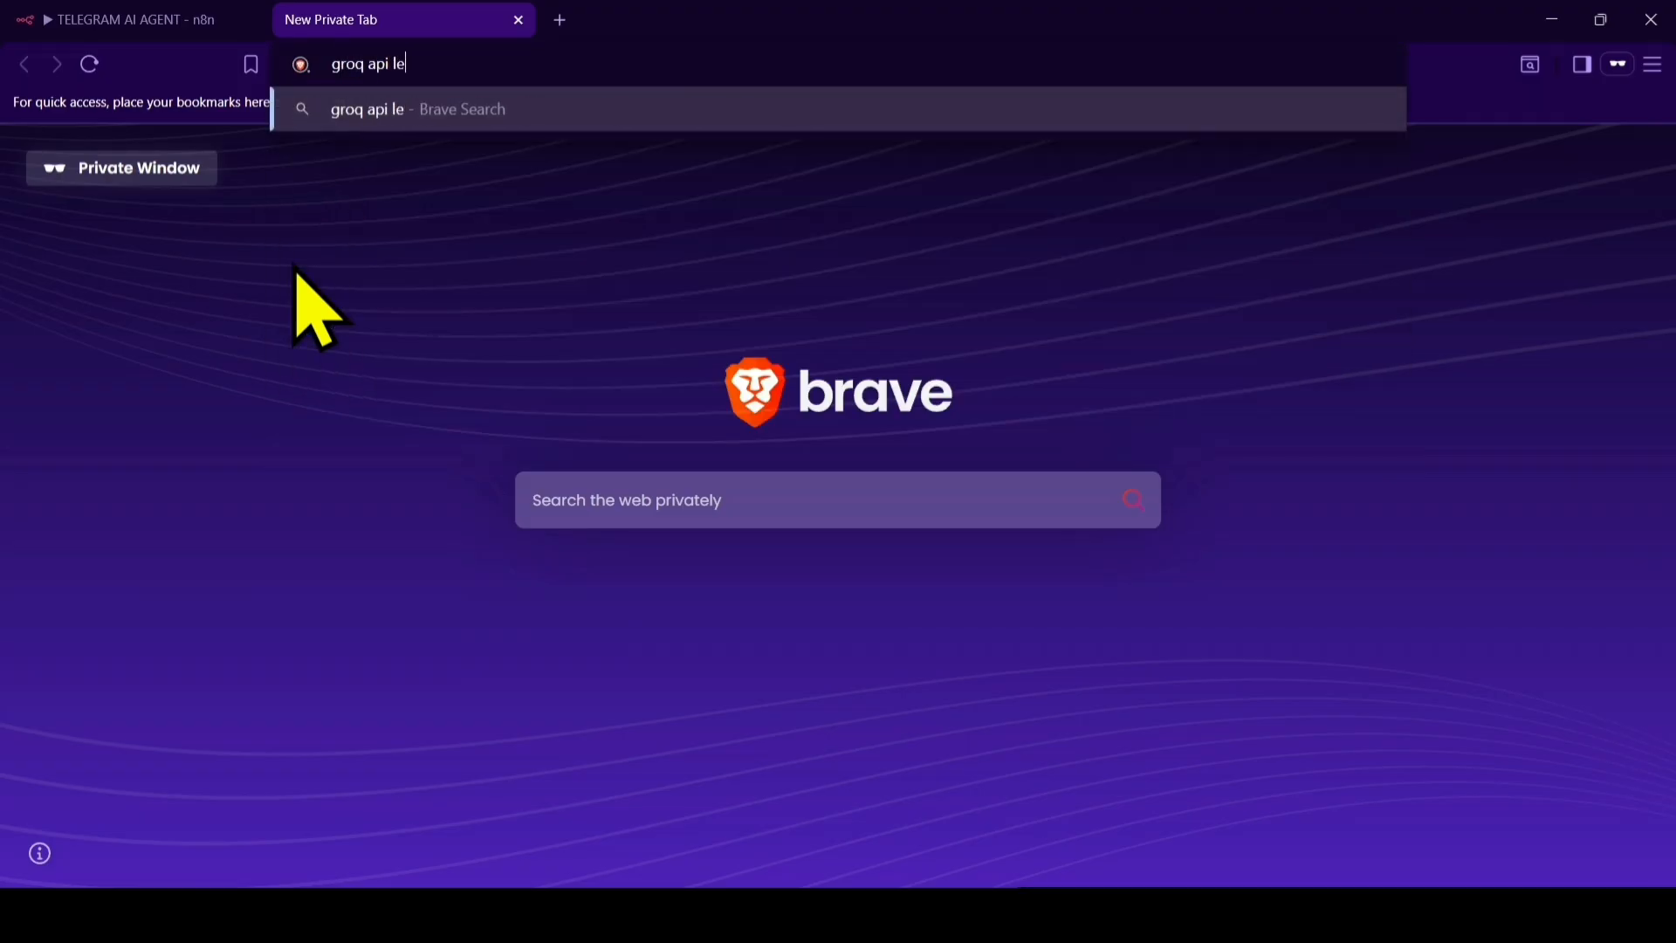
key("Return")
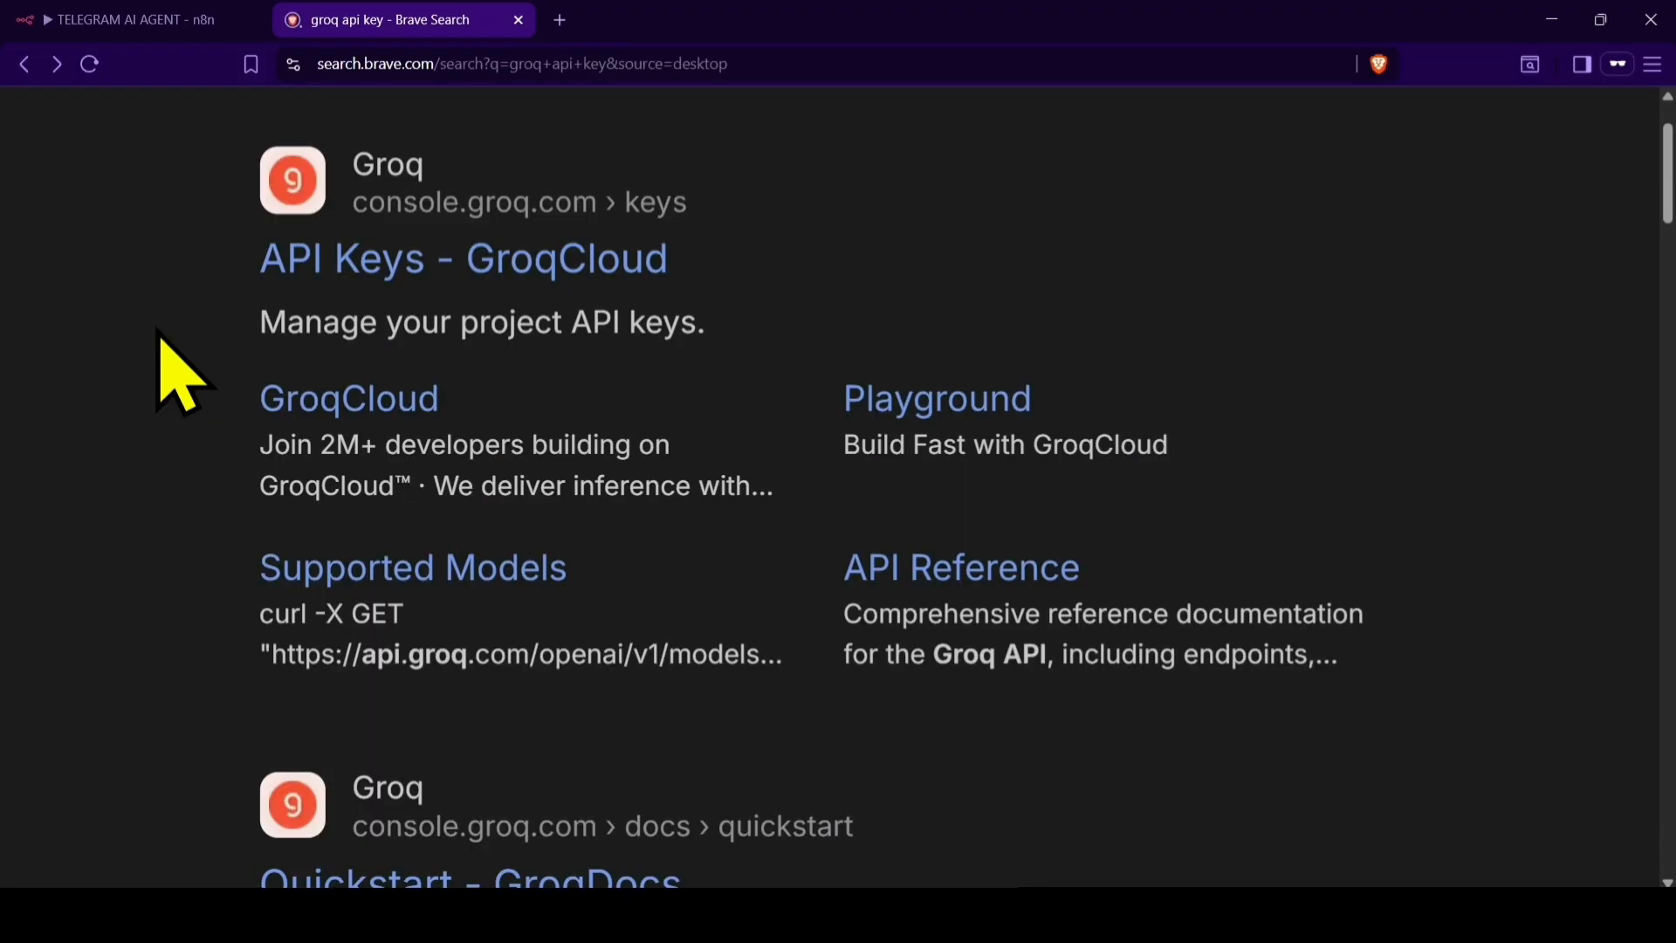
left_click(349, 240)
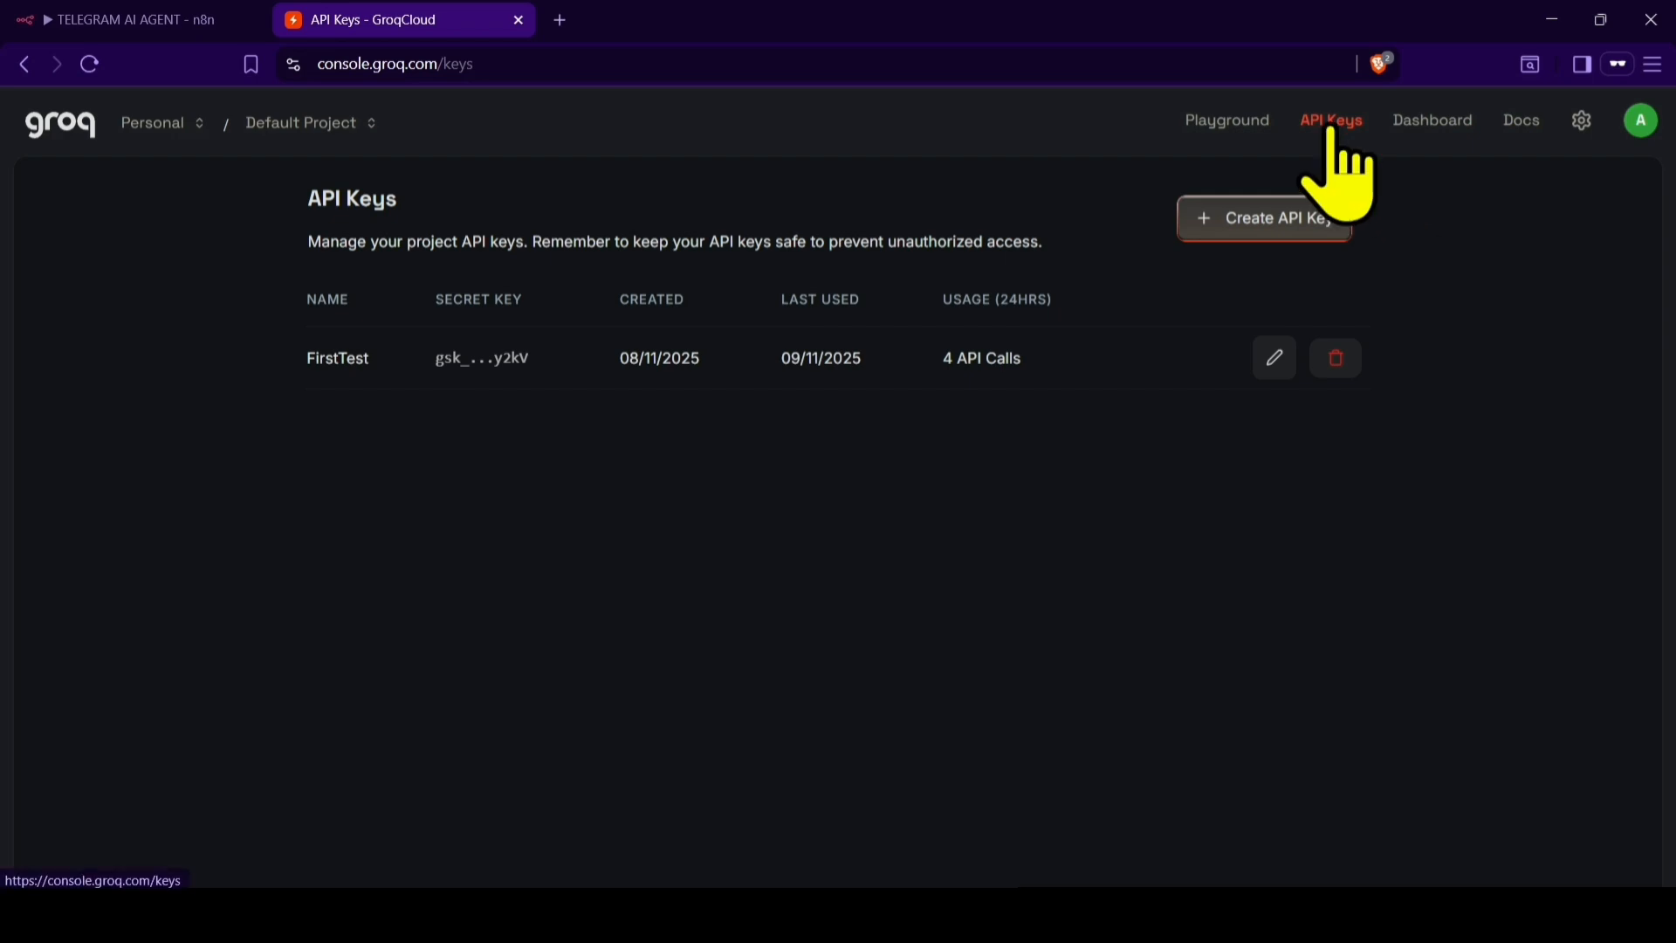
- Create a Groq API key named telegramaiagent, completing the human verification, and copy the key
left_click(1292, 223)
type("telegramaiagent")
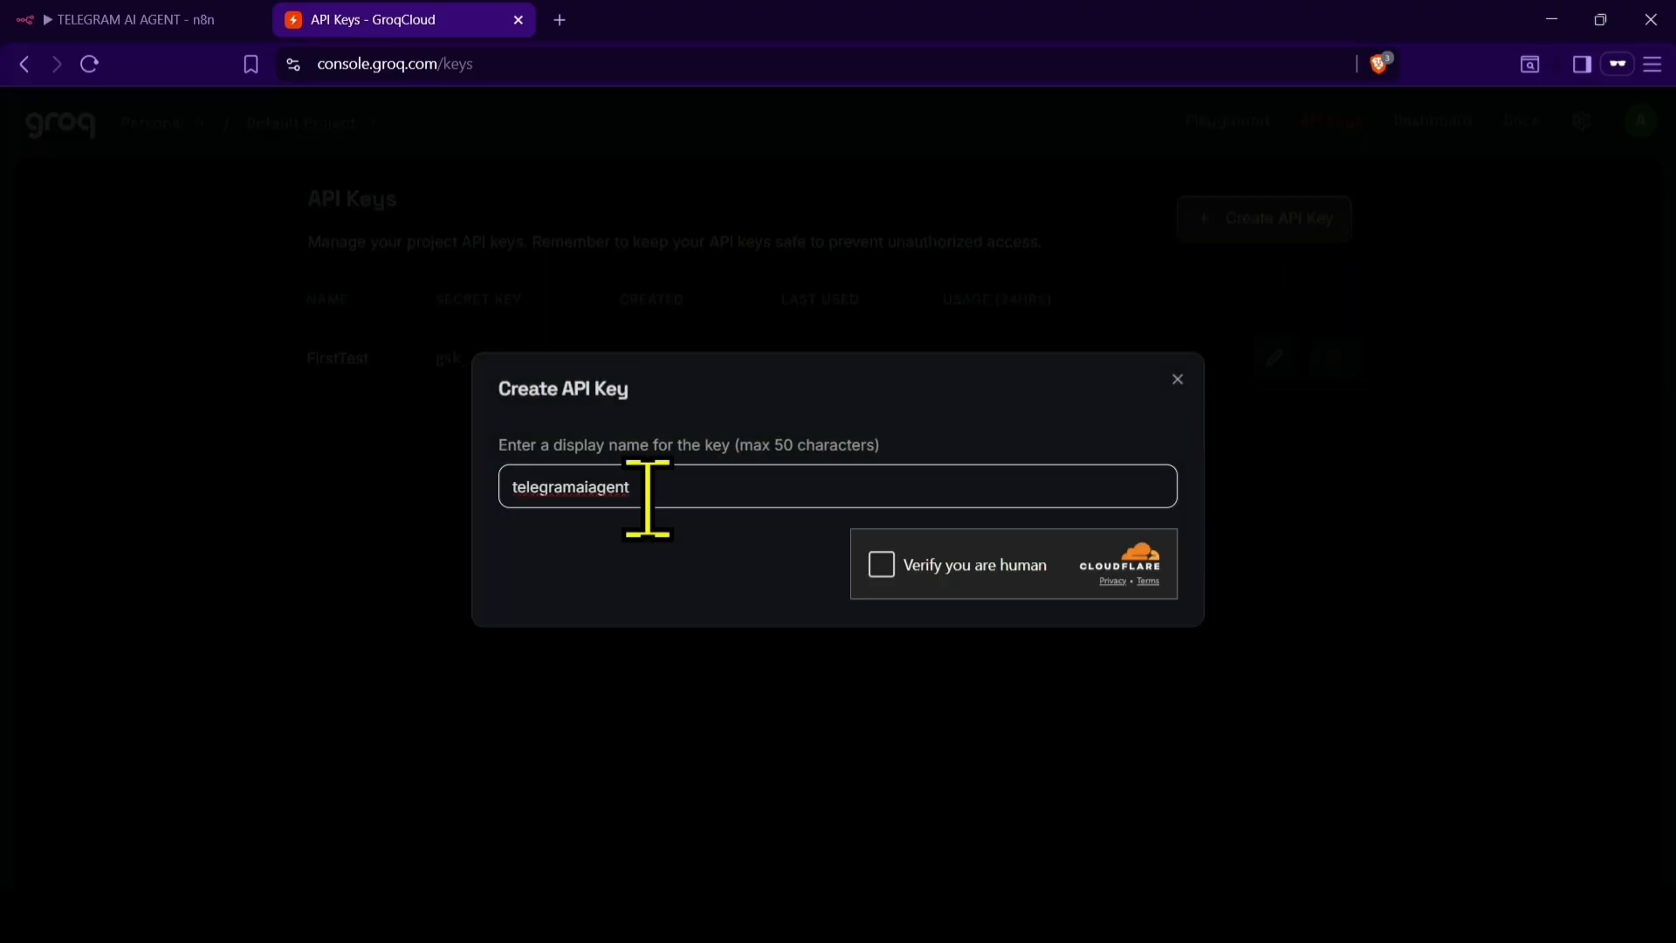
left_click_drag(647, 486, 506, 515)
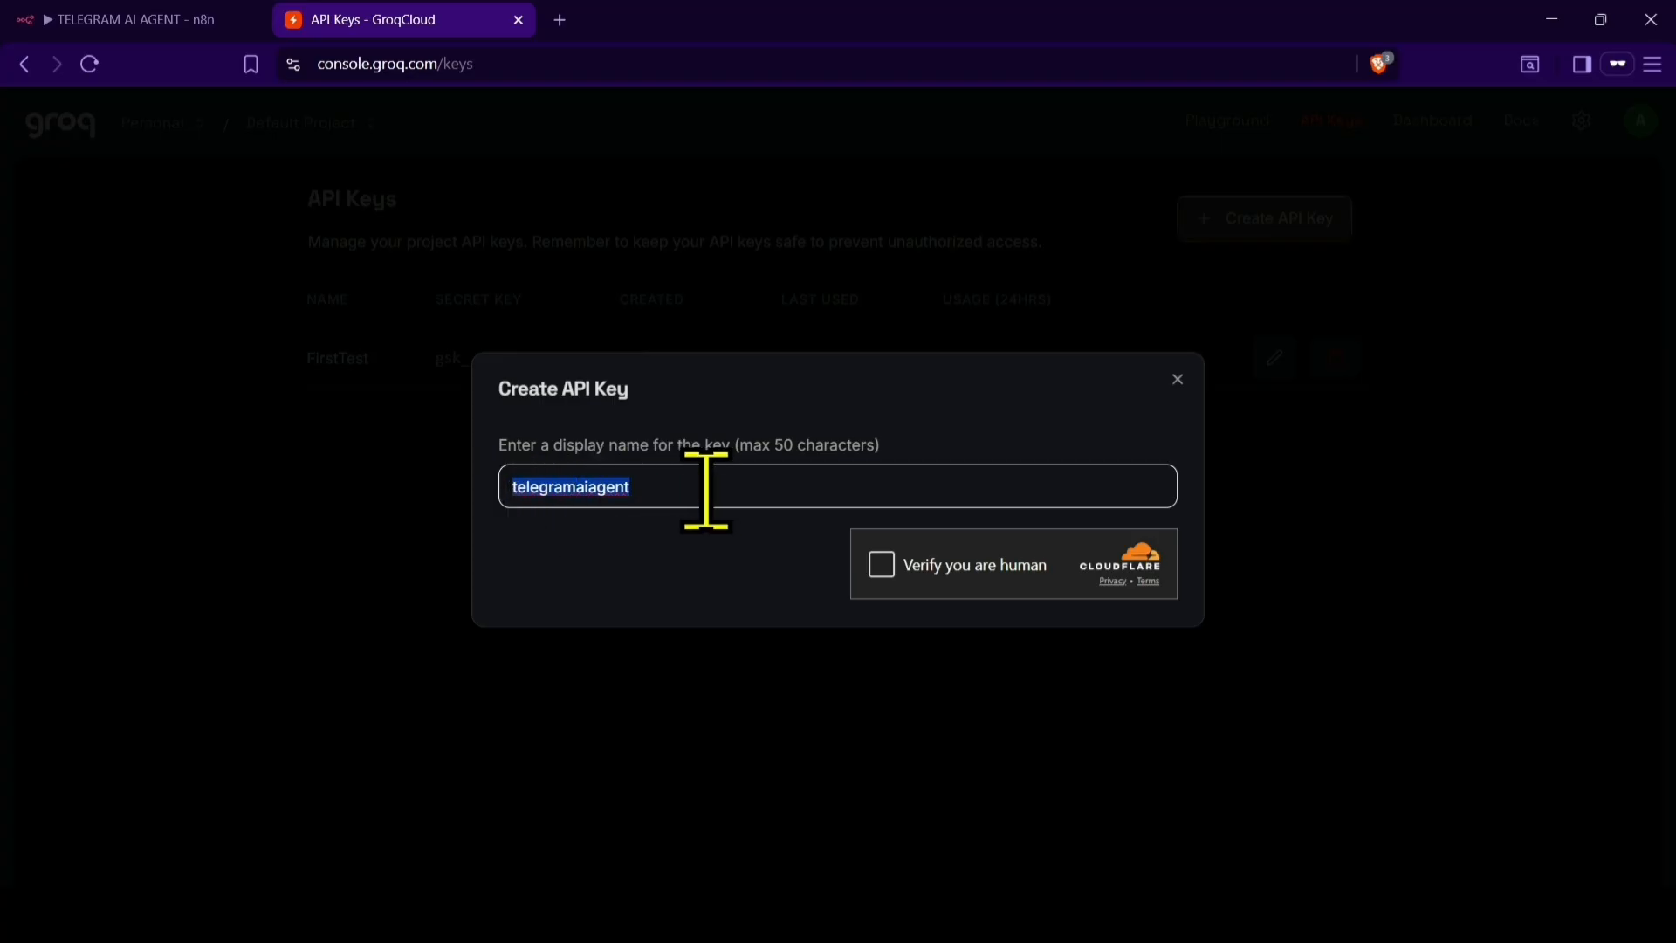
left_click(707, 489)
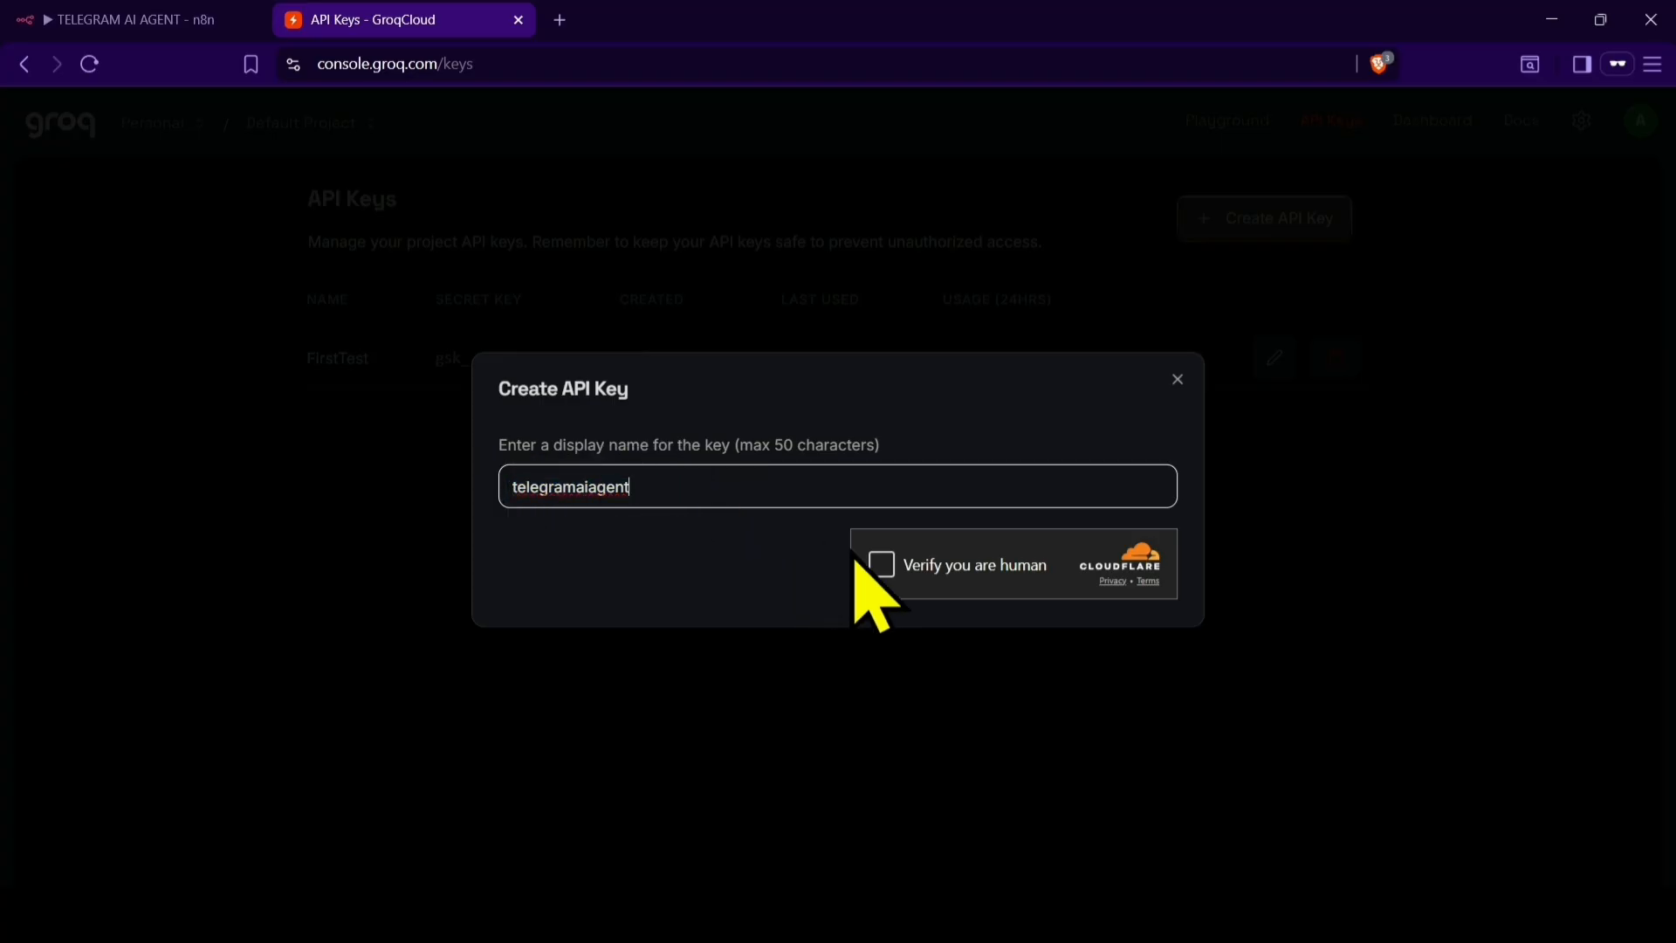
left_click(881, 565)
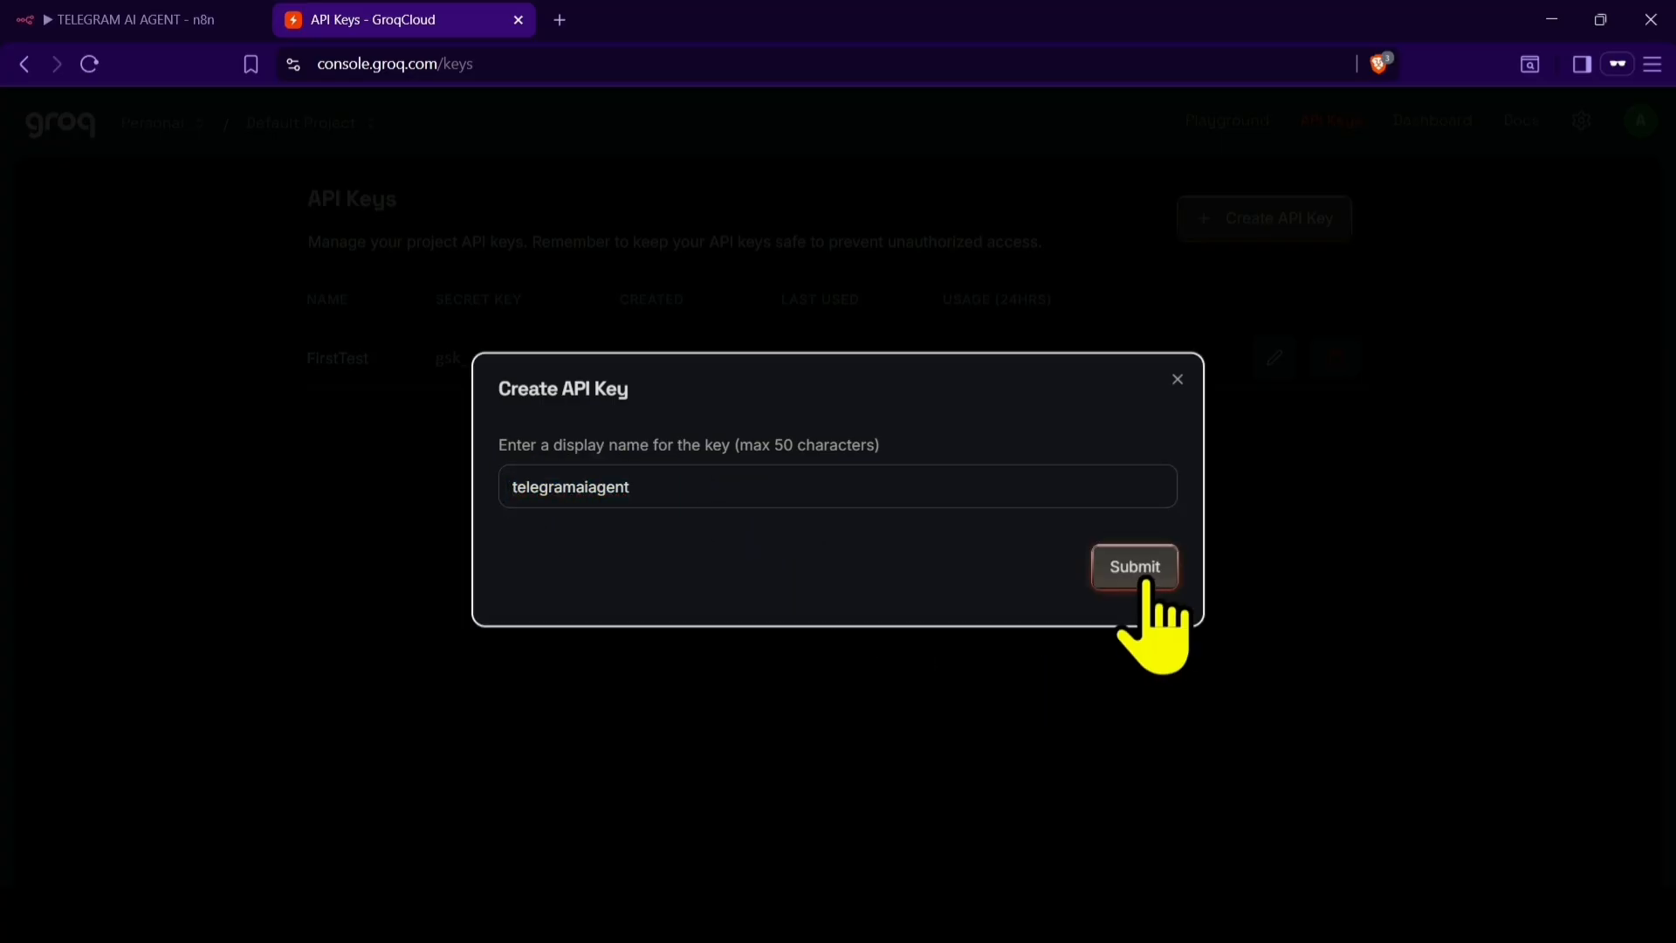
left_click(1138, 567)
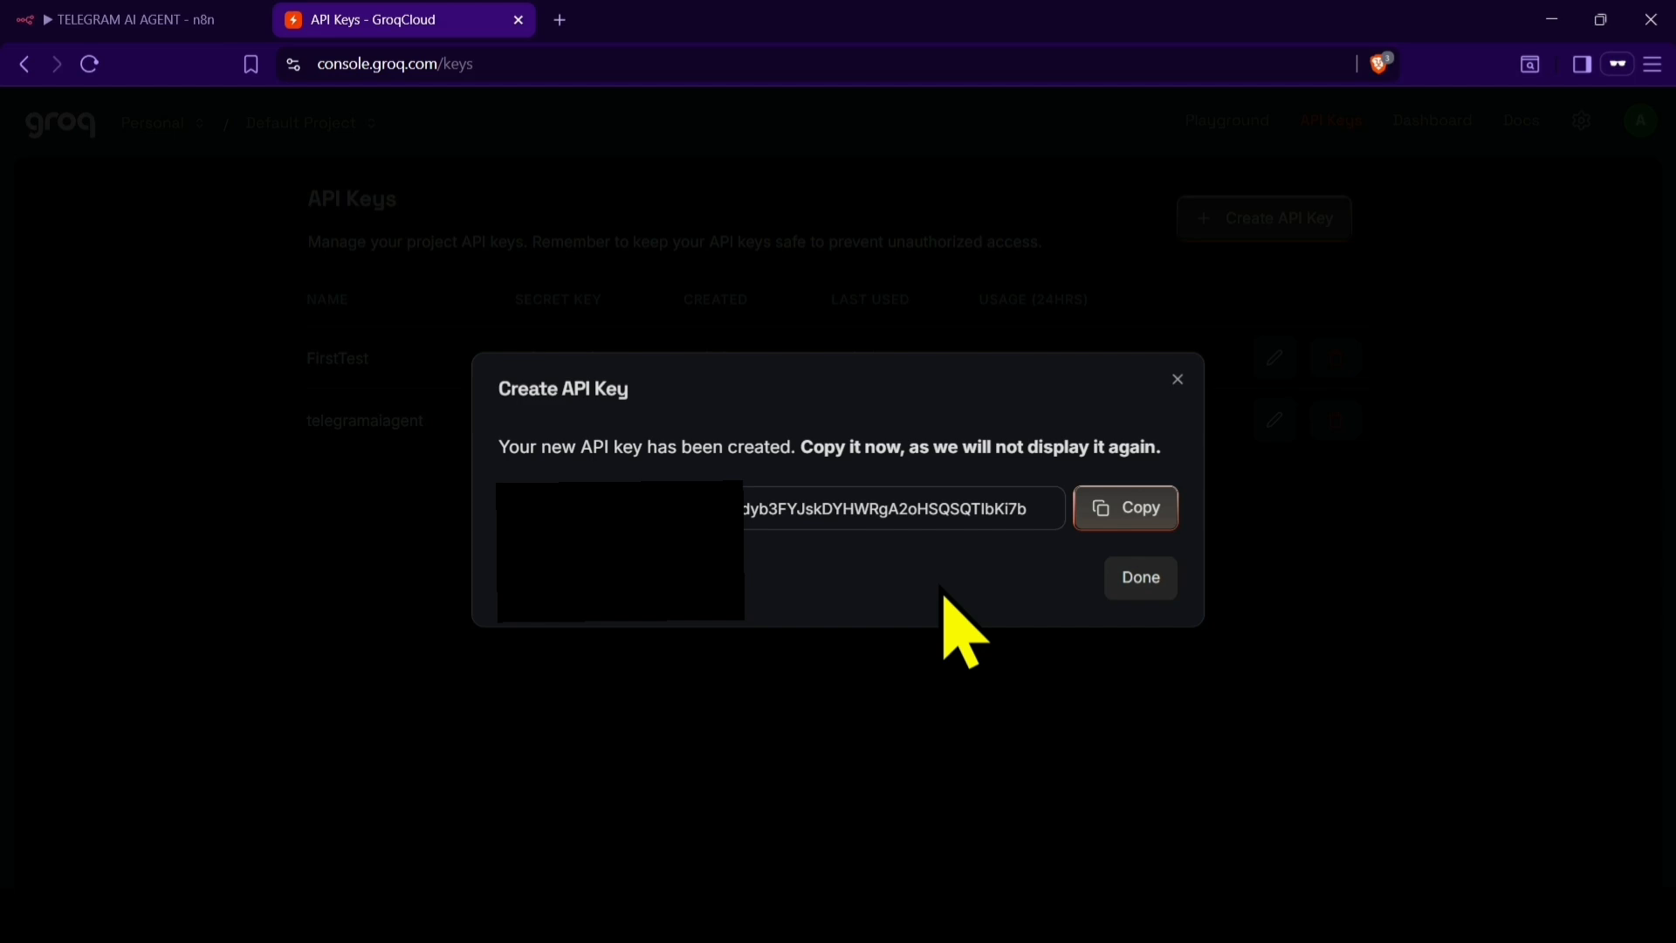
left_click(1130, 513)
- Return to n8n, paste the API key into the new Groq credential, save it and close the credential dialog
left_click(186, 16)
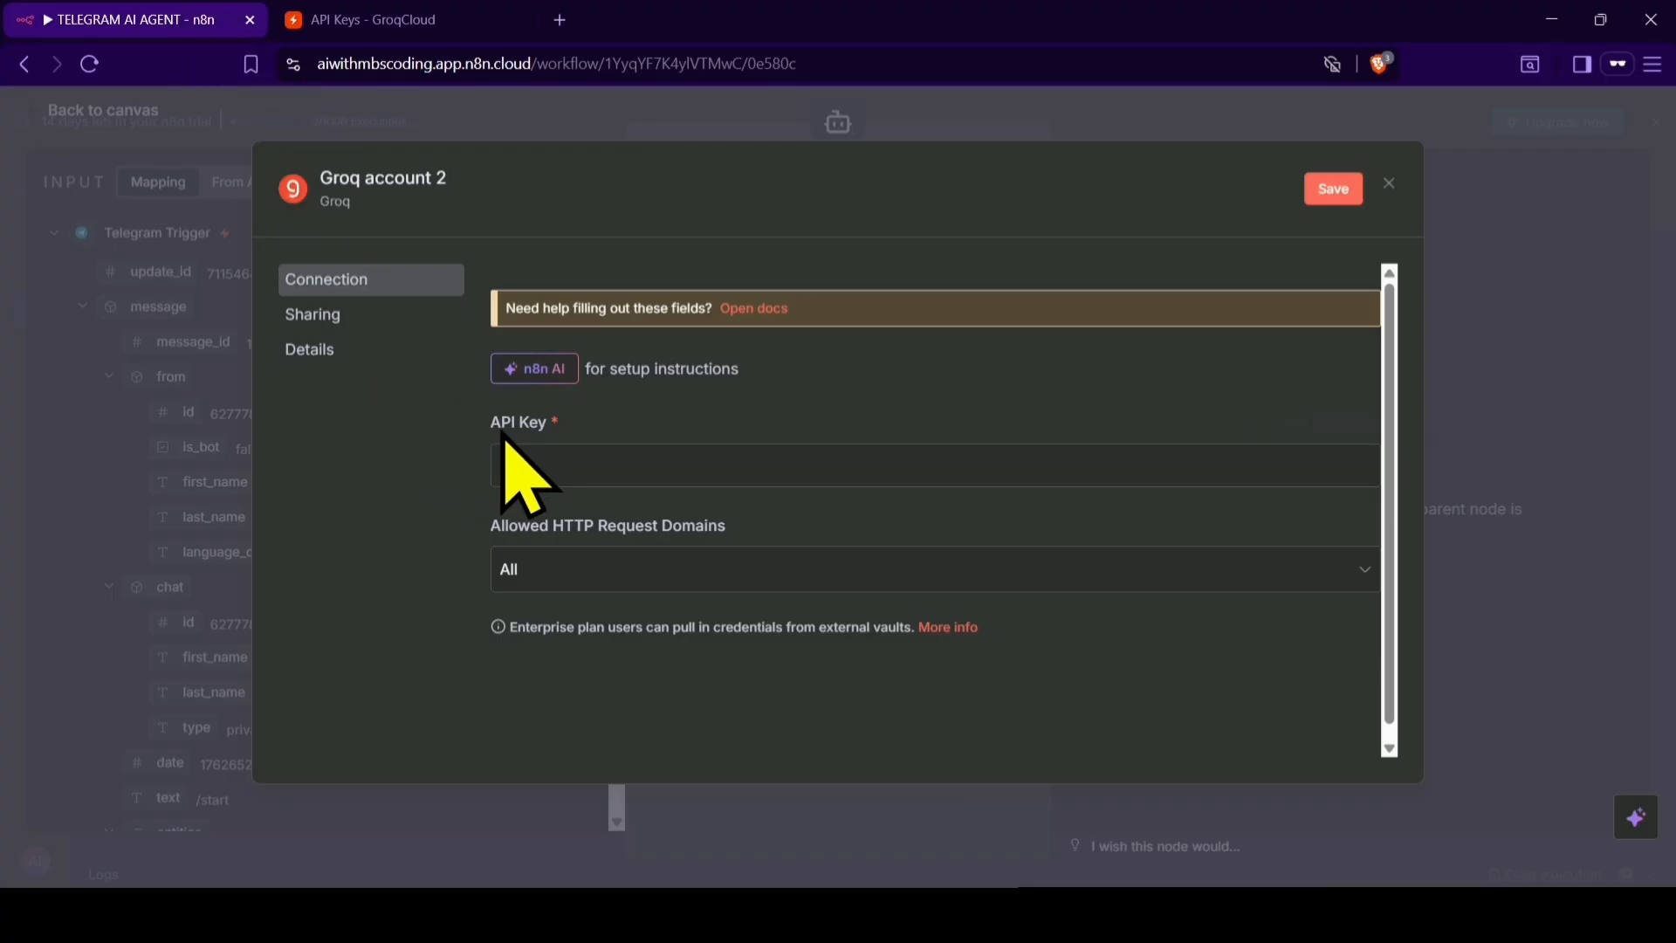
left_click(537, 461)
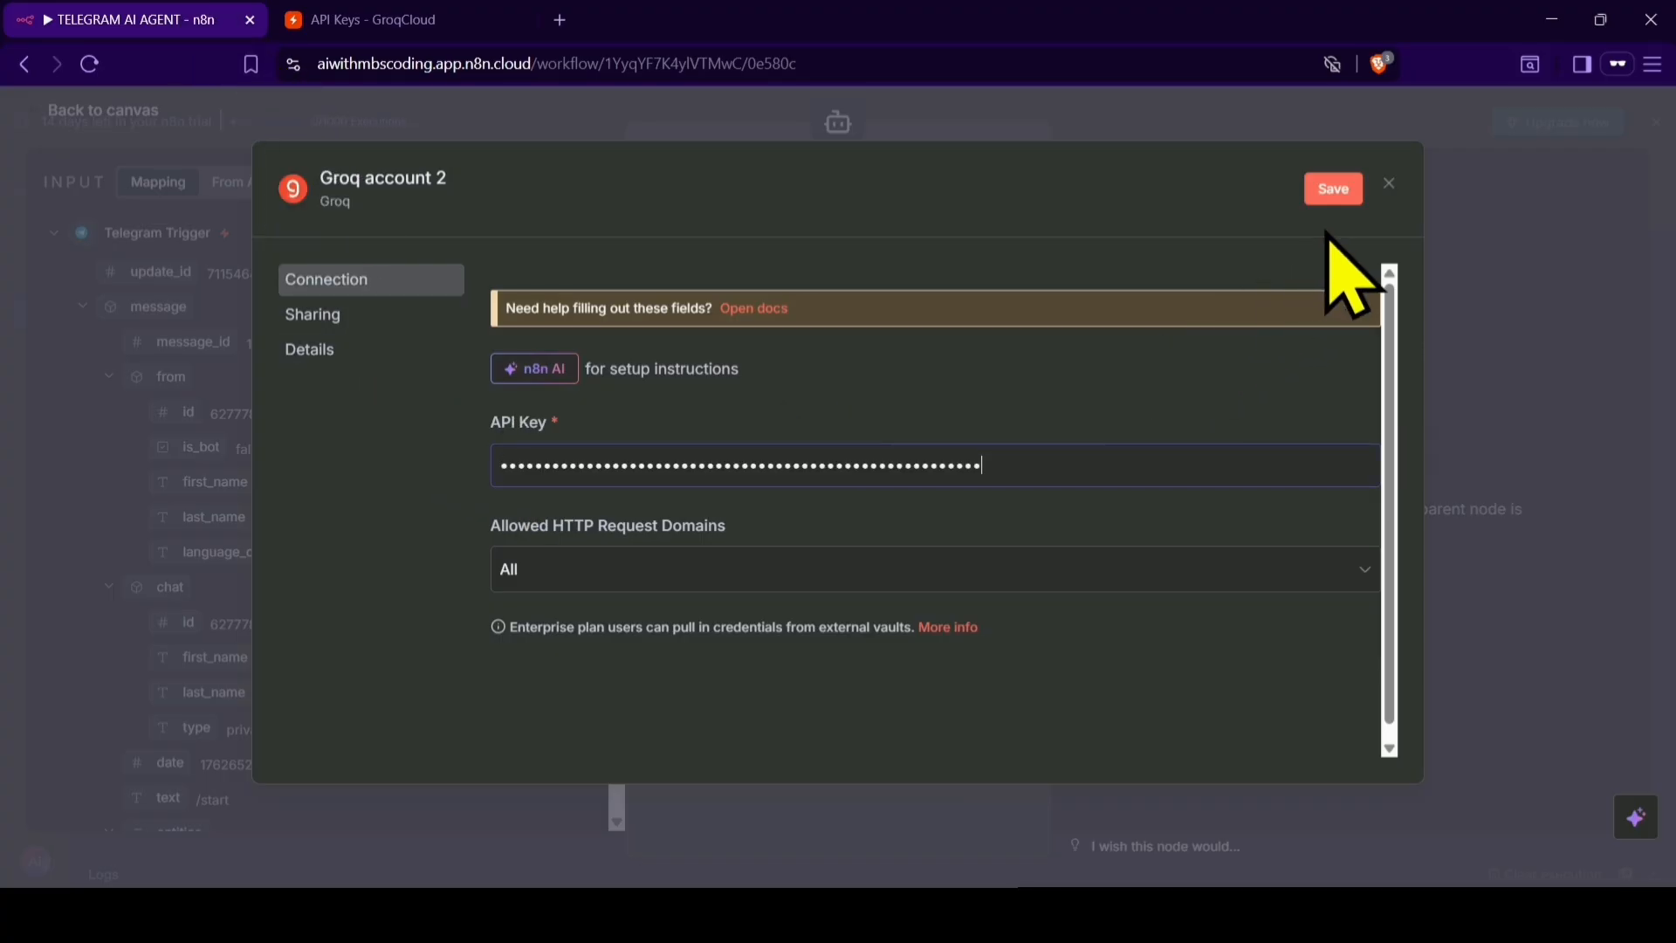
left_click(1331, 195)
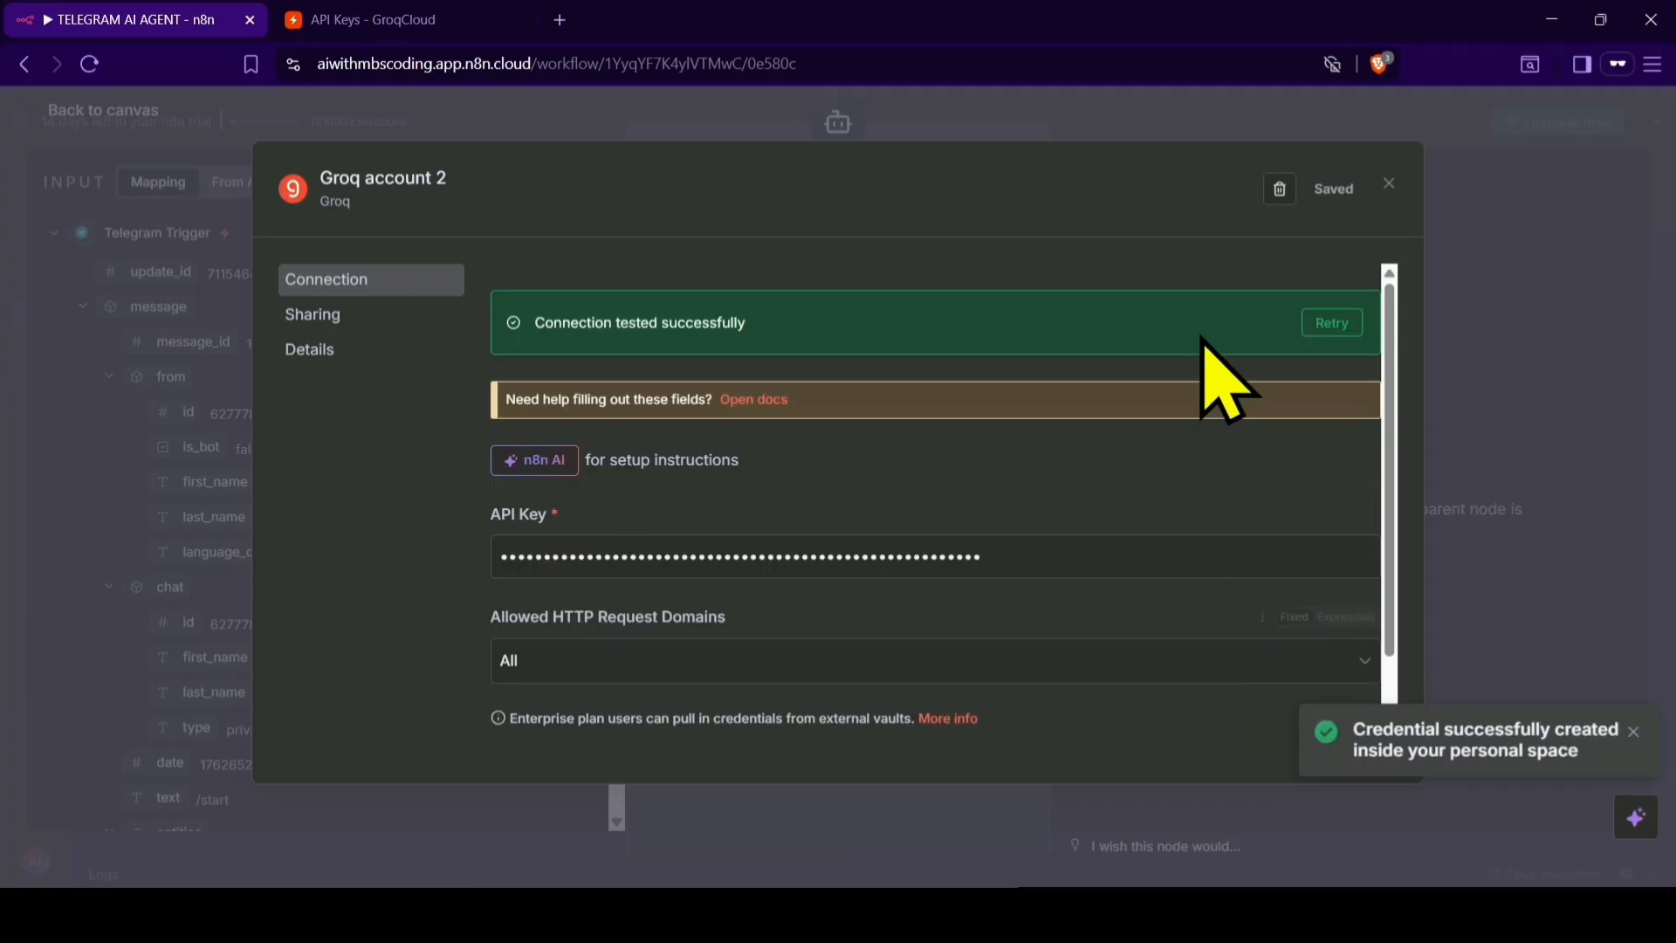
left_click(1388, 185)
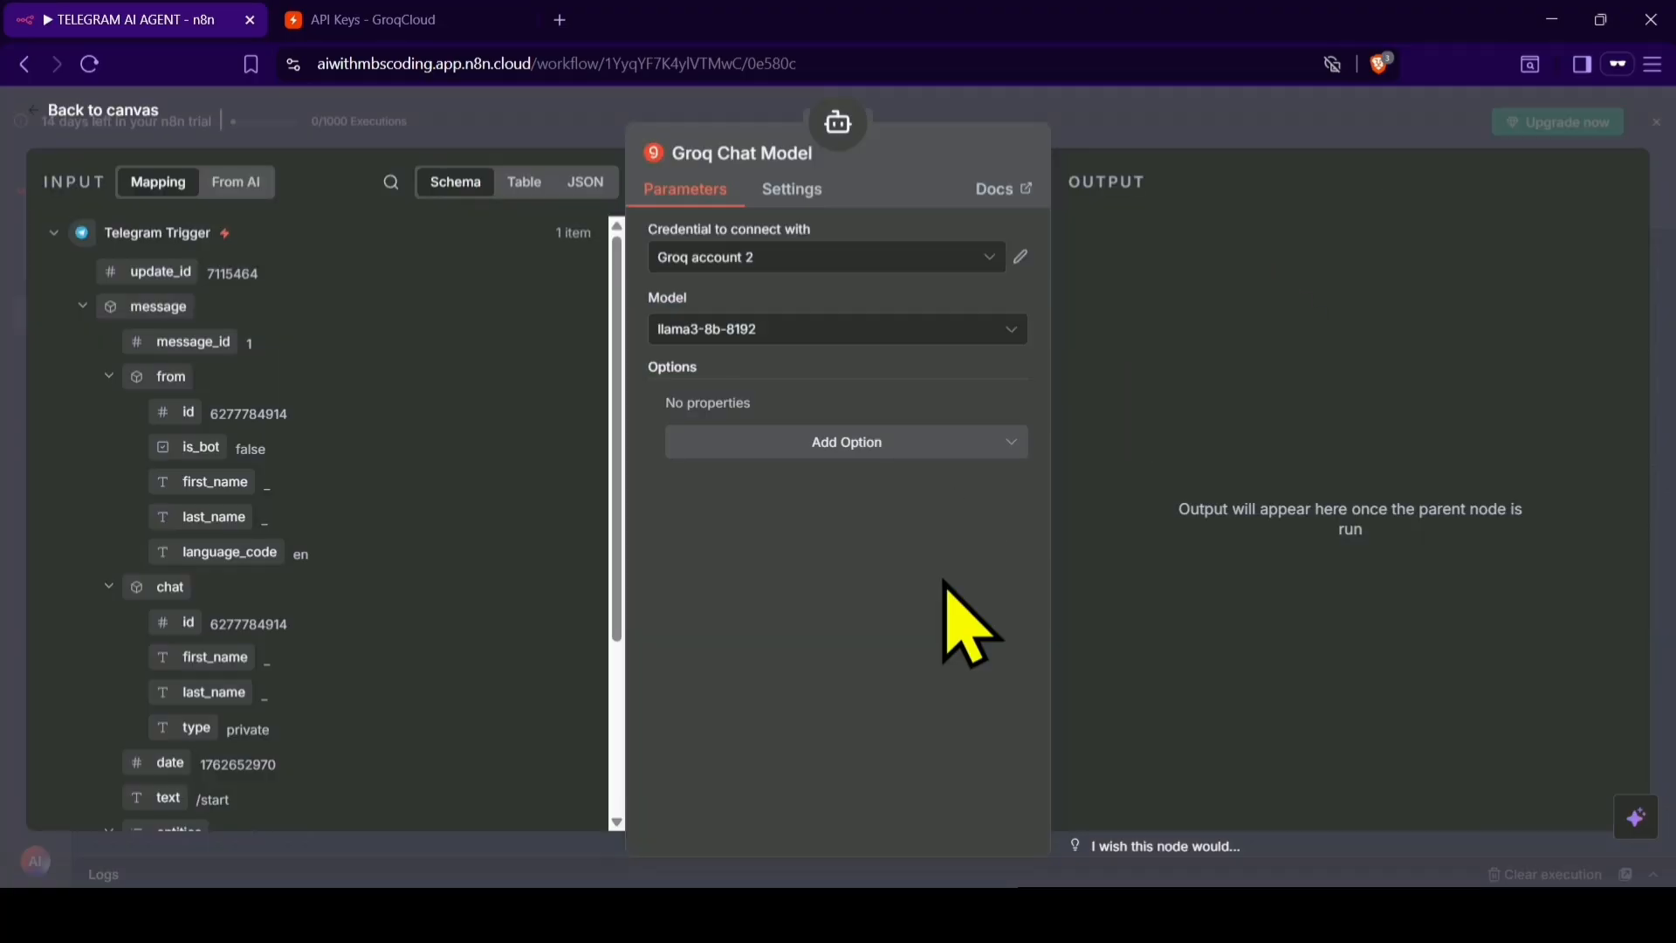
- Dismiss the key dialog in GroqCloud and examine the Production Models table on the docs' Supported Models page
left_click(377, 19)
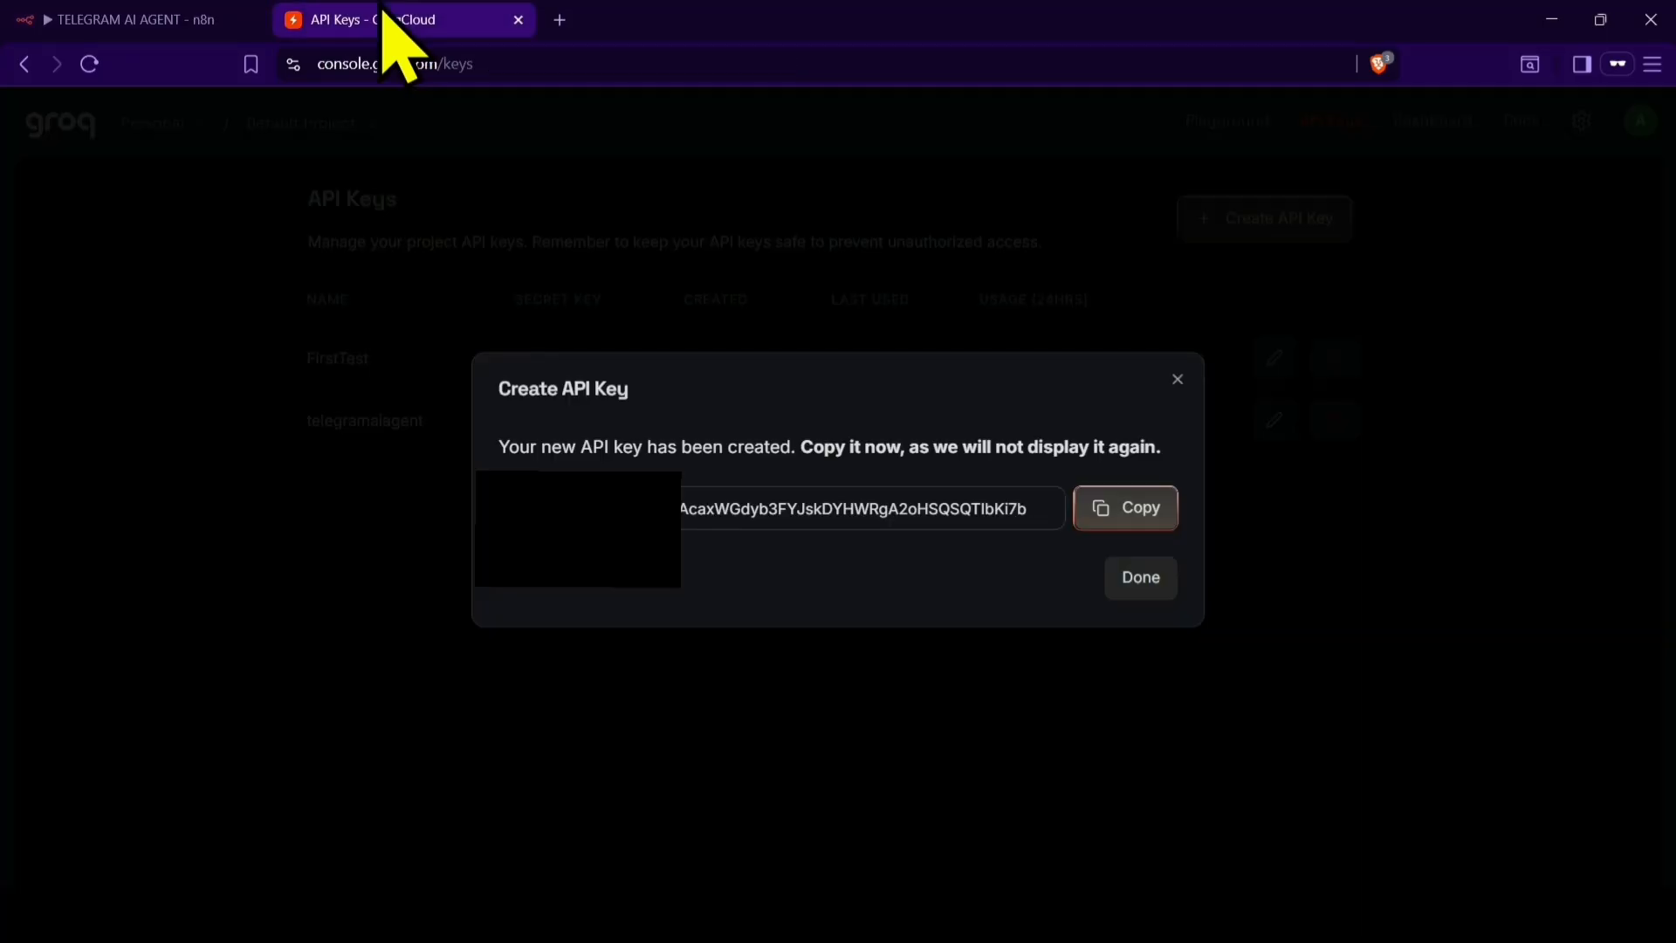
left_click(1177, 378)
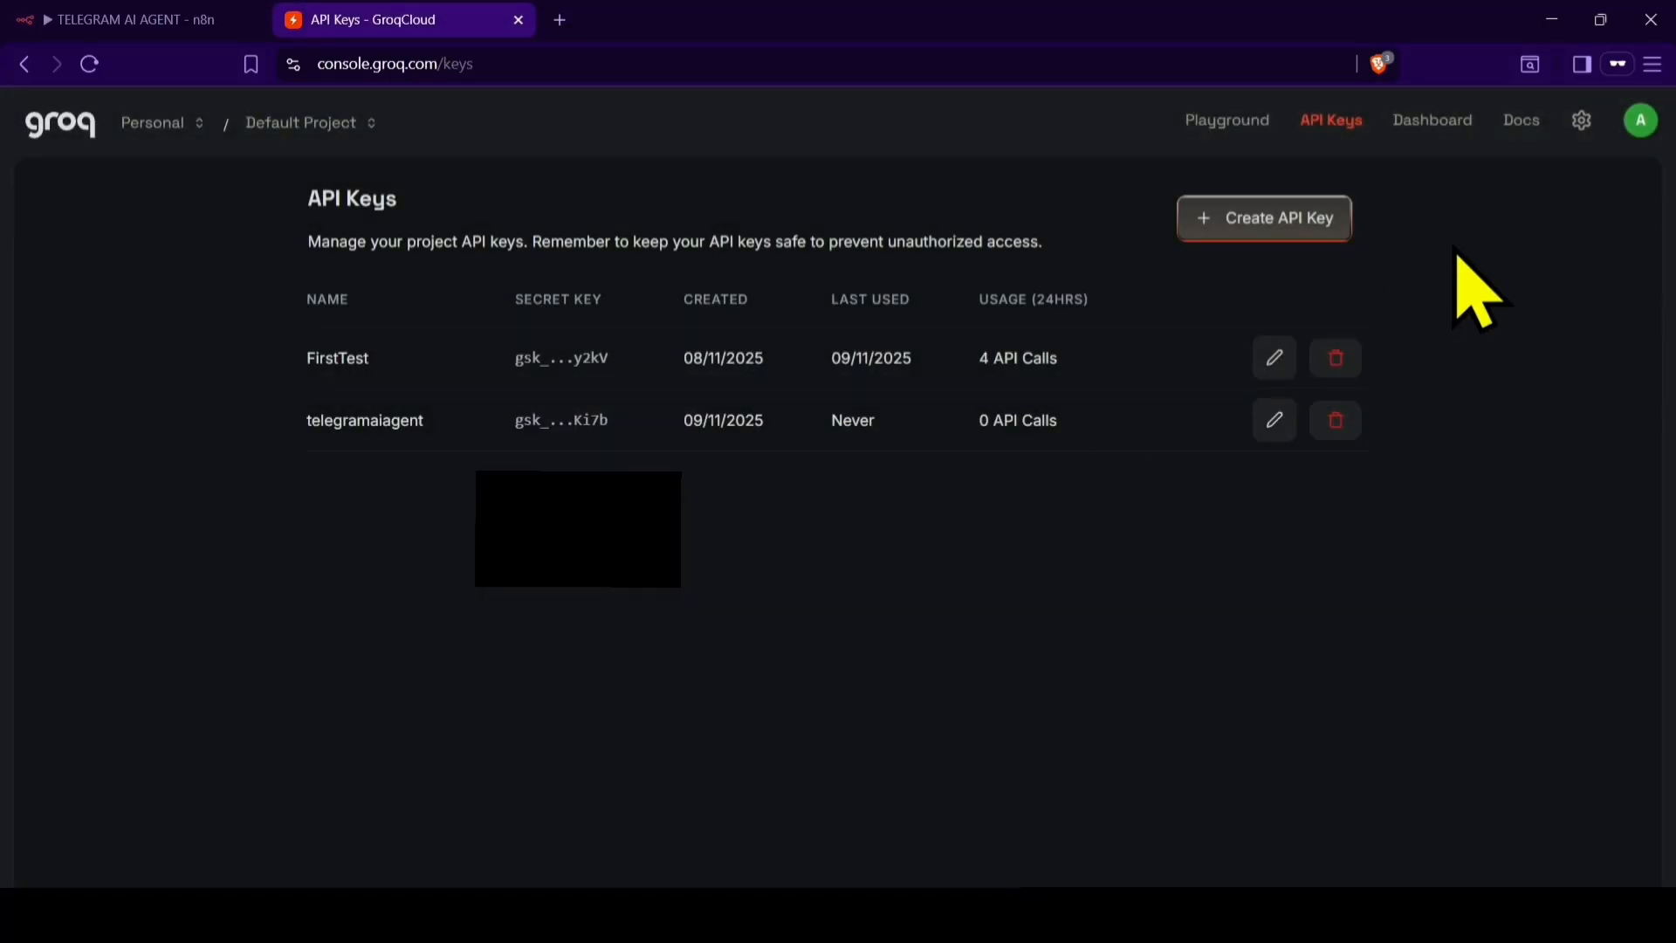
left_click(1523, 122)
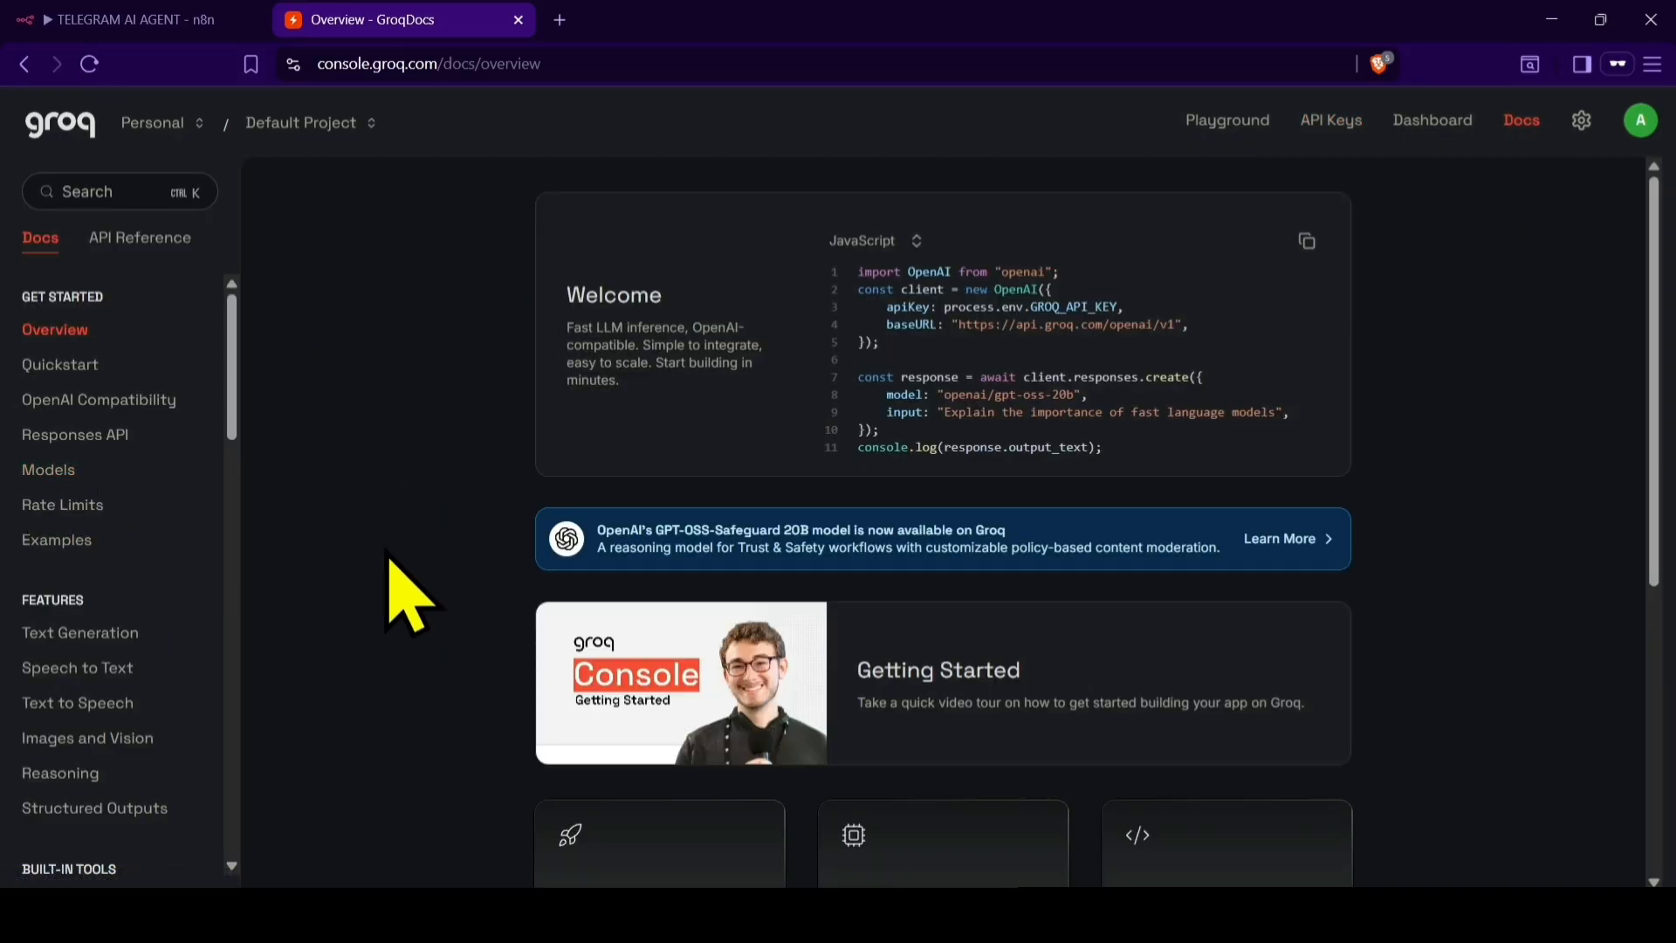
left_click(66, 471)
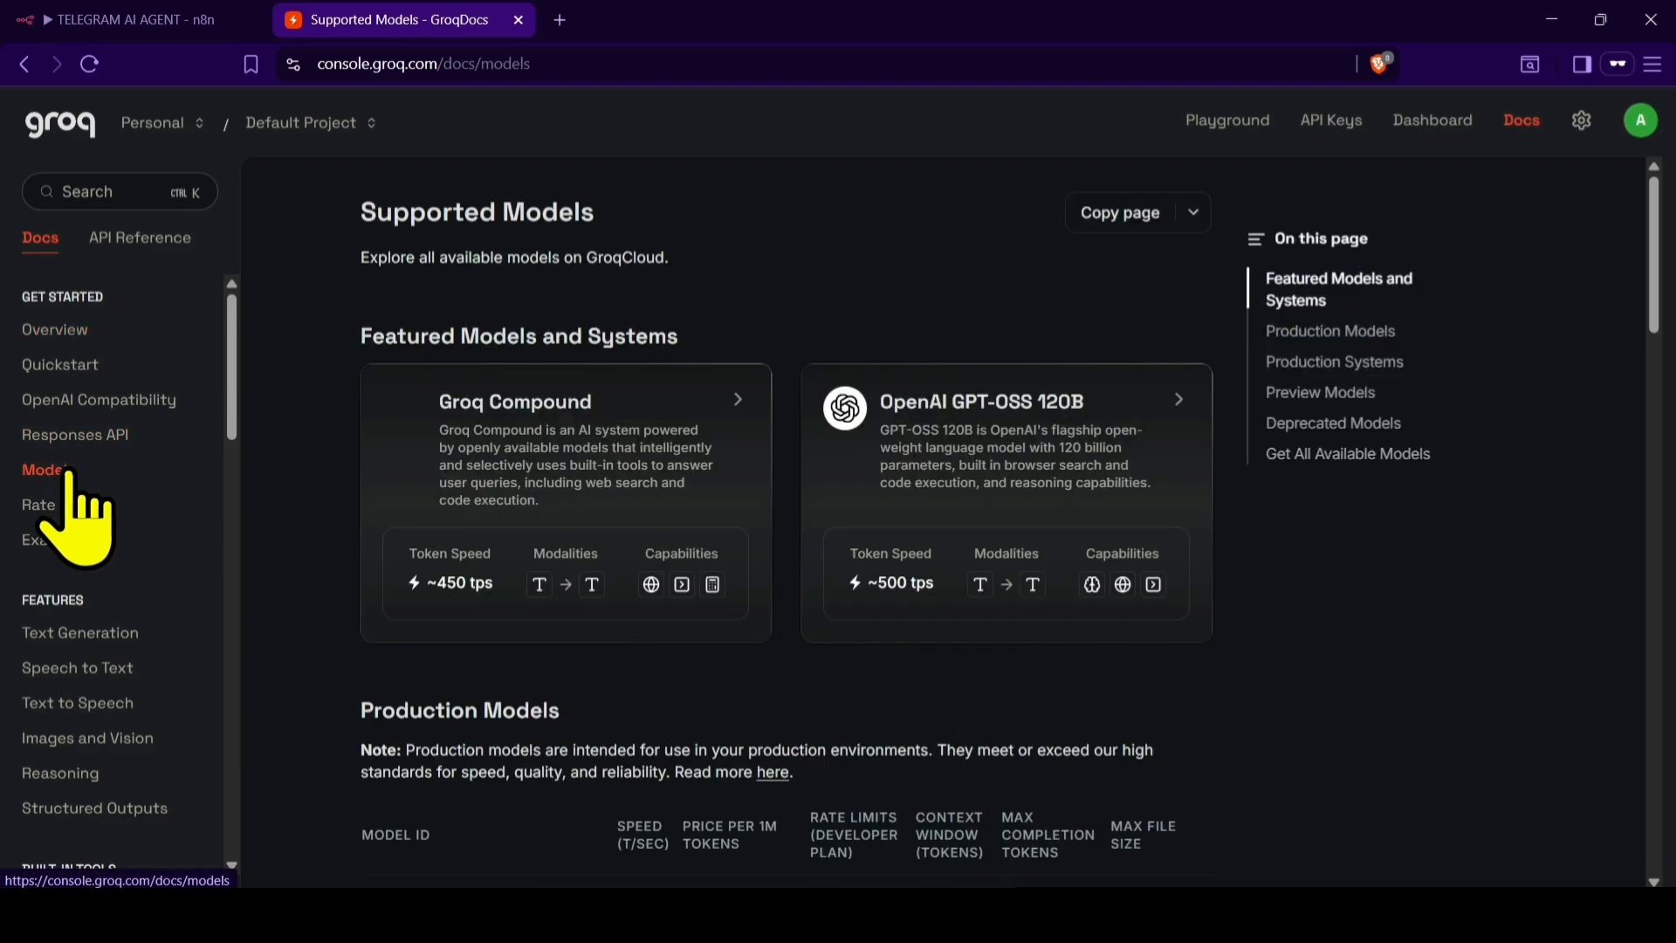
scroll(318, 524, "down", 5)
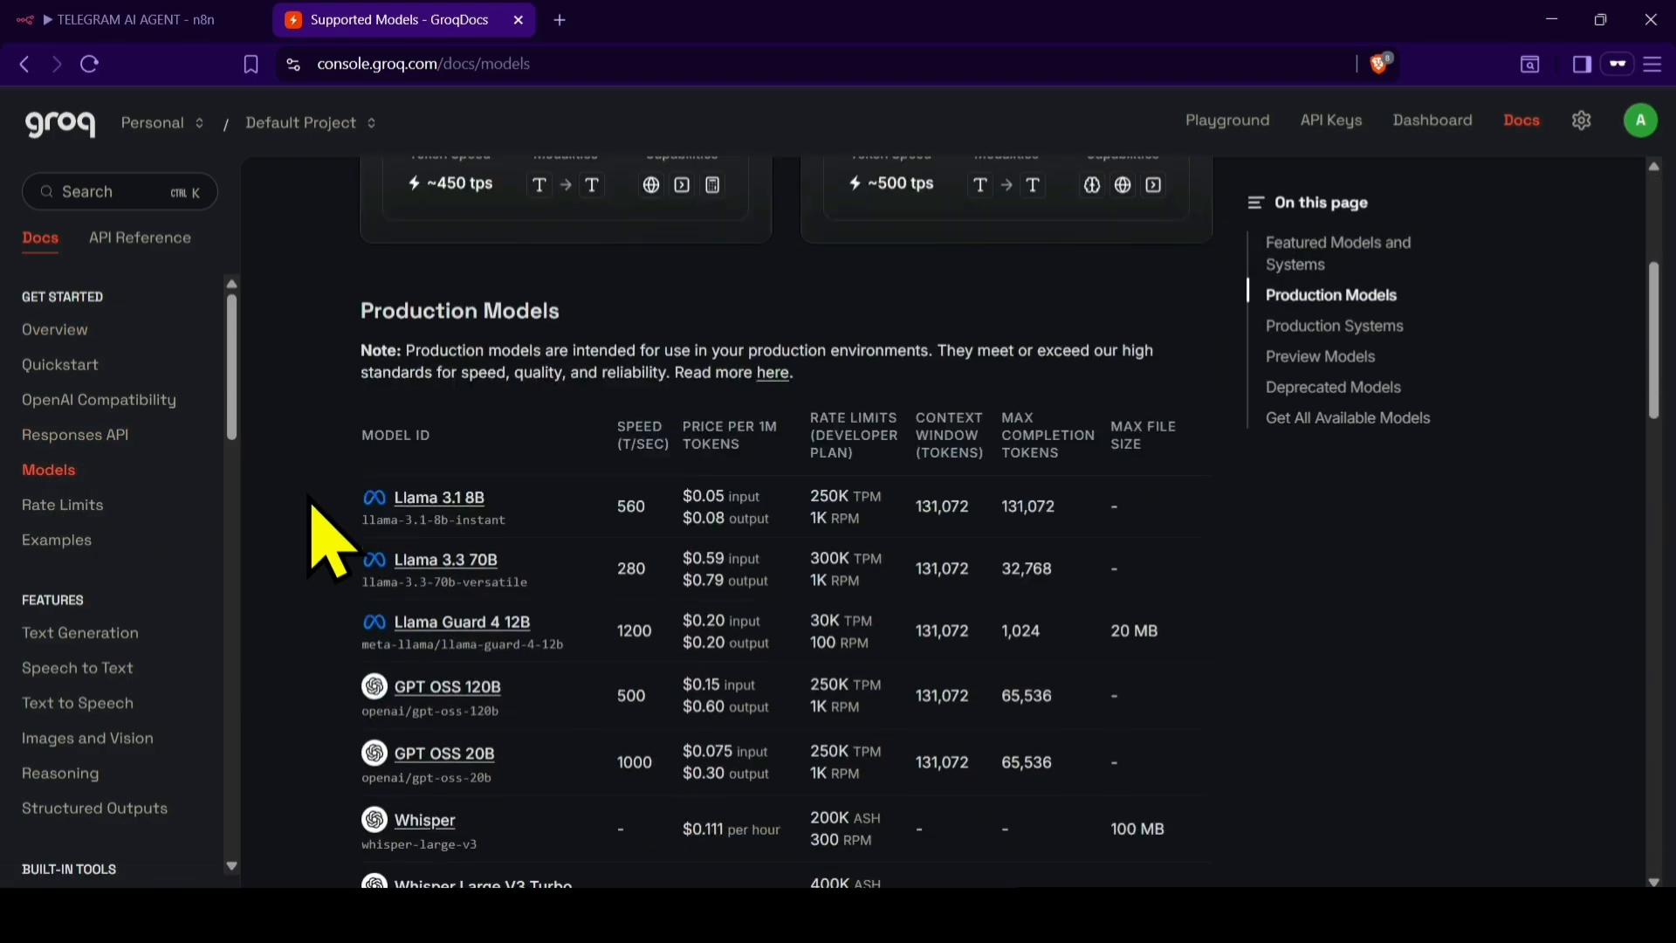
key("ctrl+plus")
key("ctrl+plus")
key("ctrl+plus")
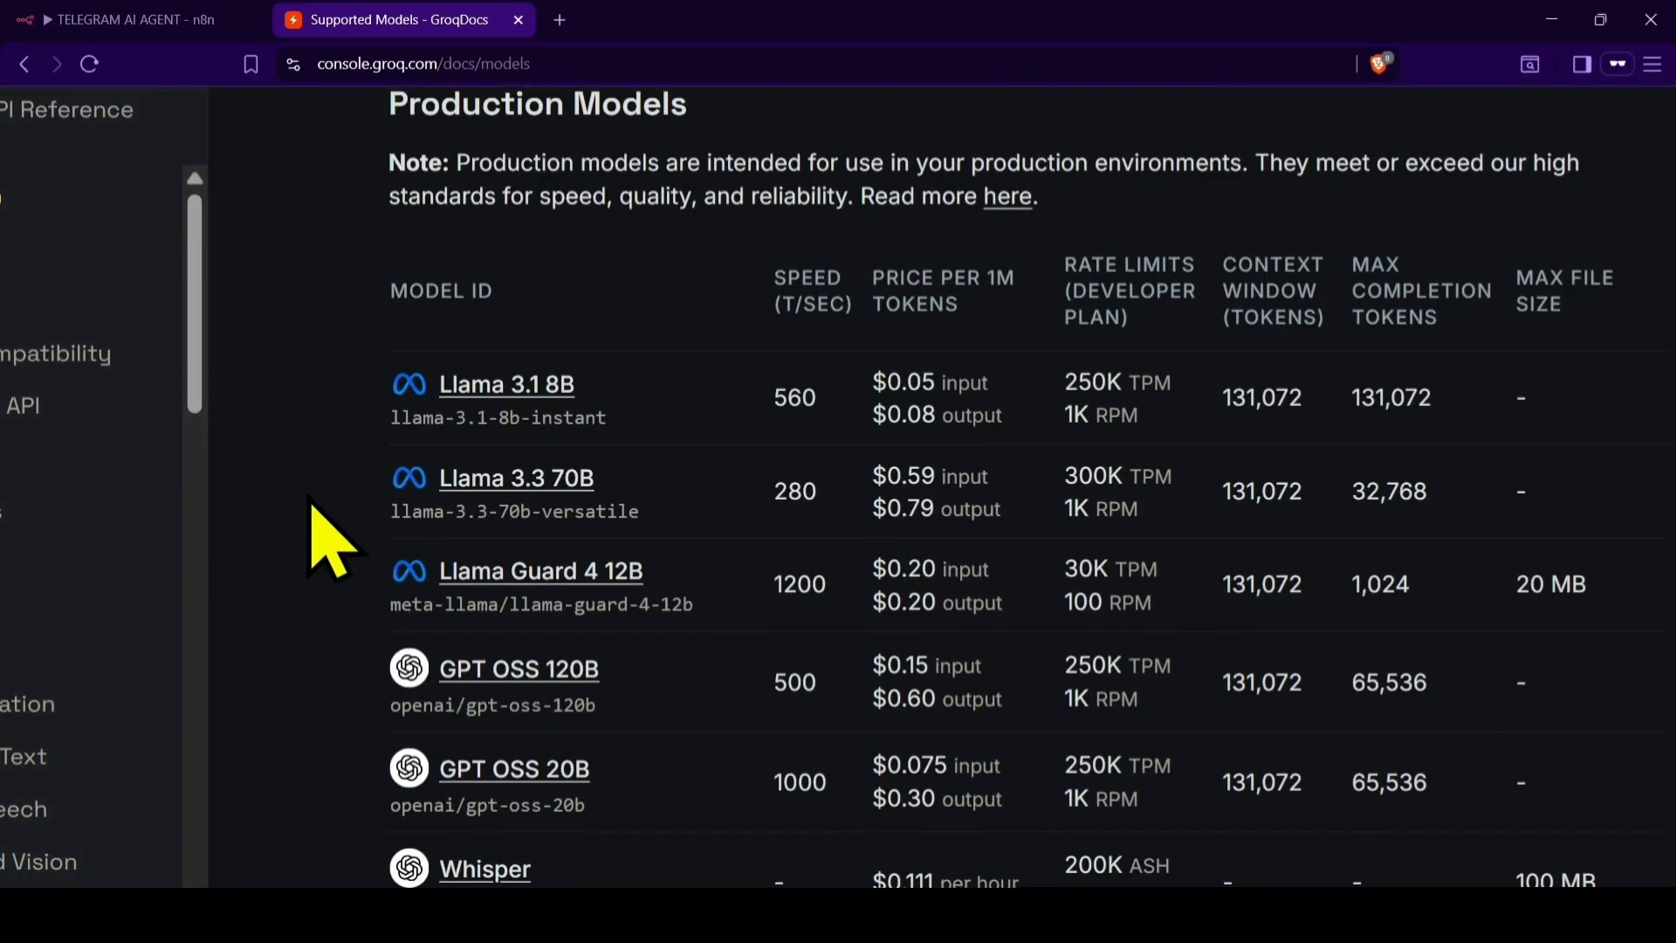
scroll(349, 506, "up", 1)
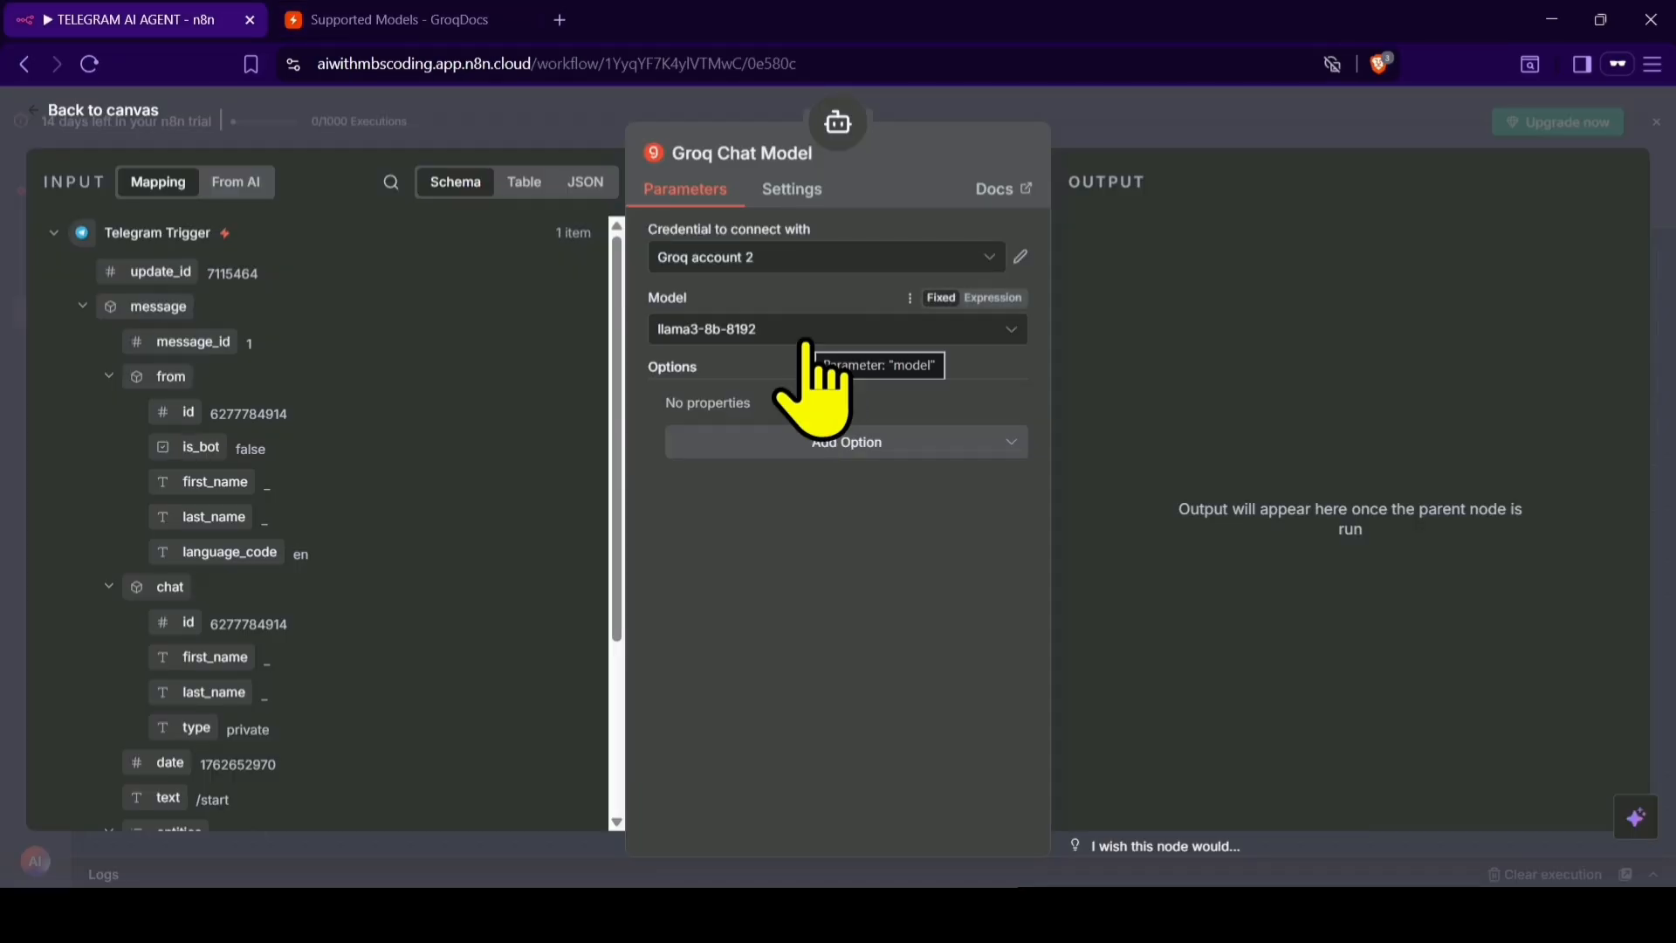
- Set the Groq Chat Model's model to llama-3.3-70b-versatile in n8n and return to the canvas
left_click(805, 336)
scroll(746, 567, "down", 5)
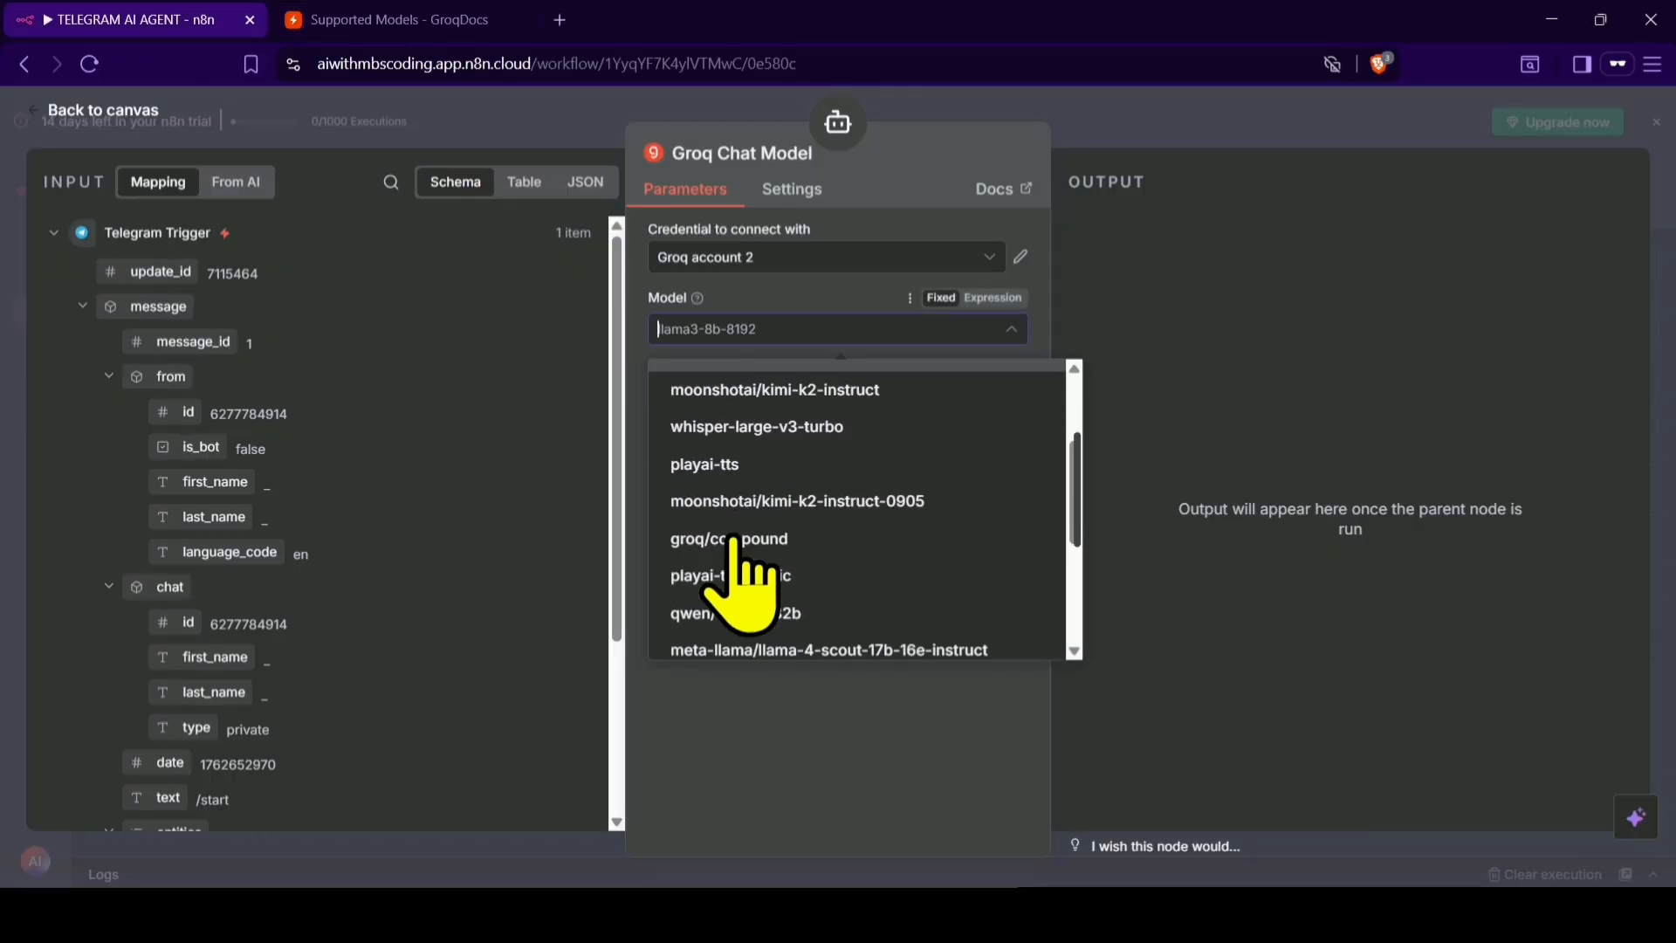
scroll(737, 567, "down", 3)
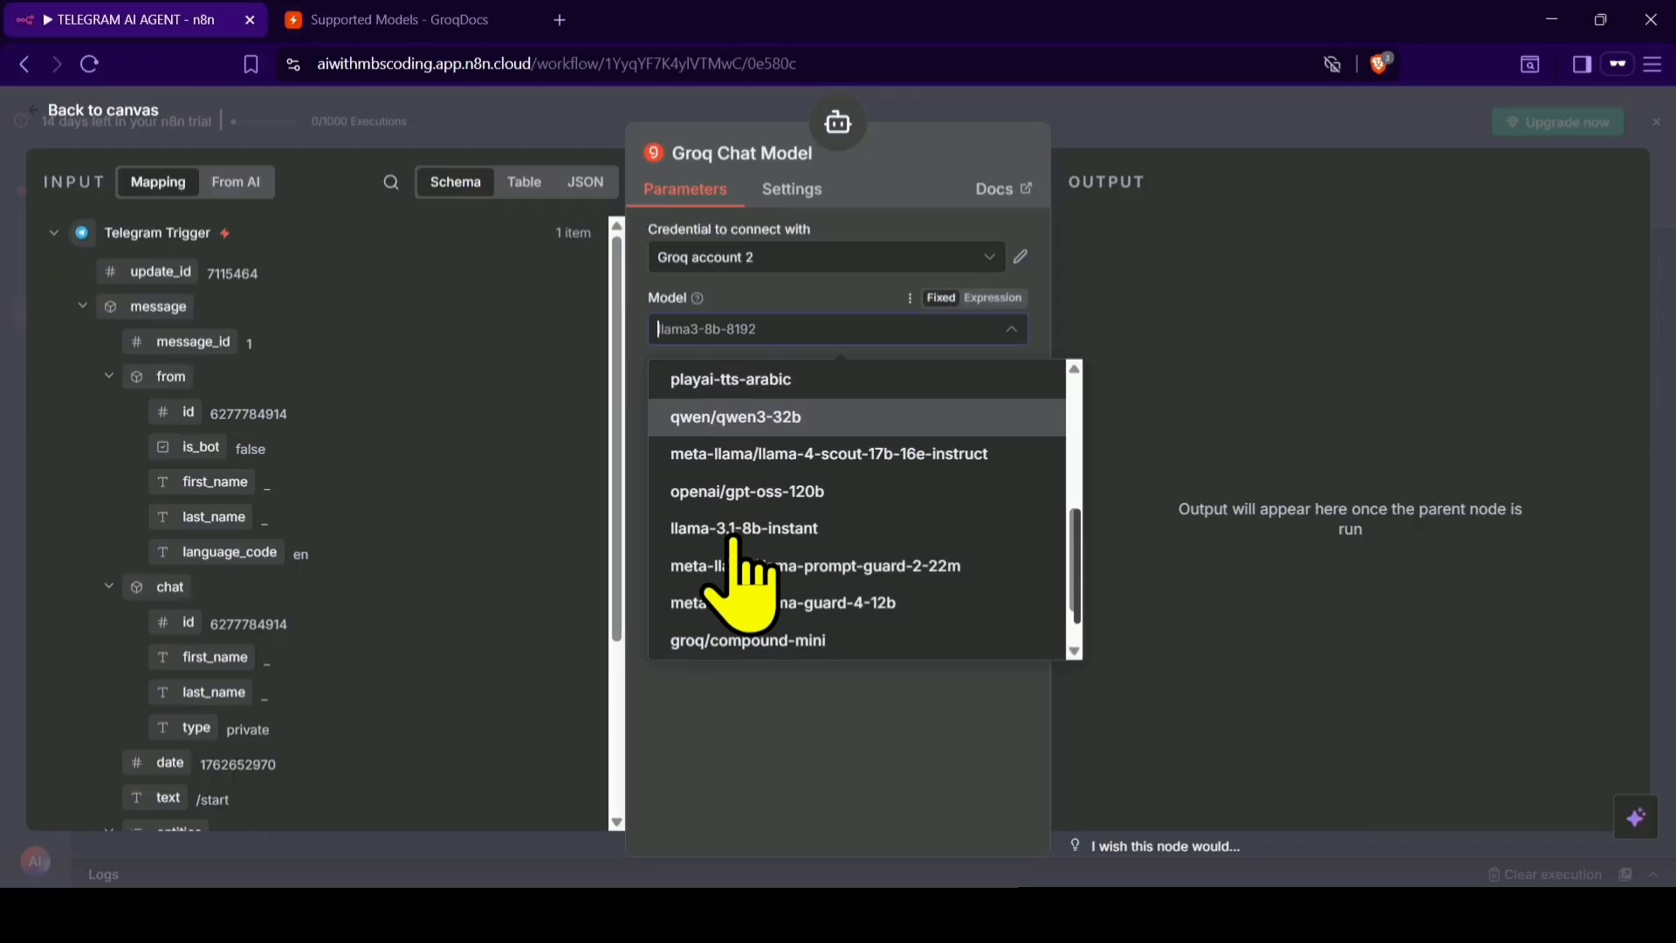
scroll(790, 506, "up", 6)
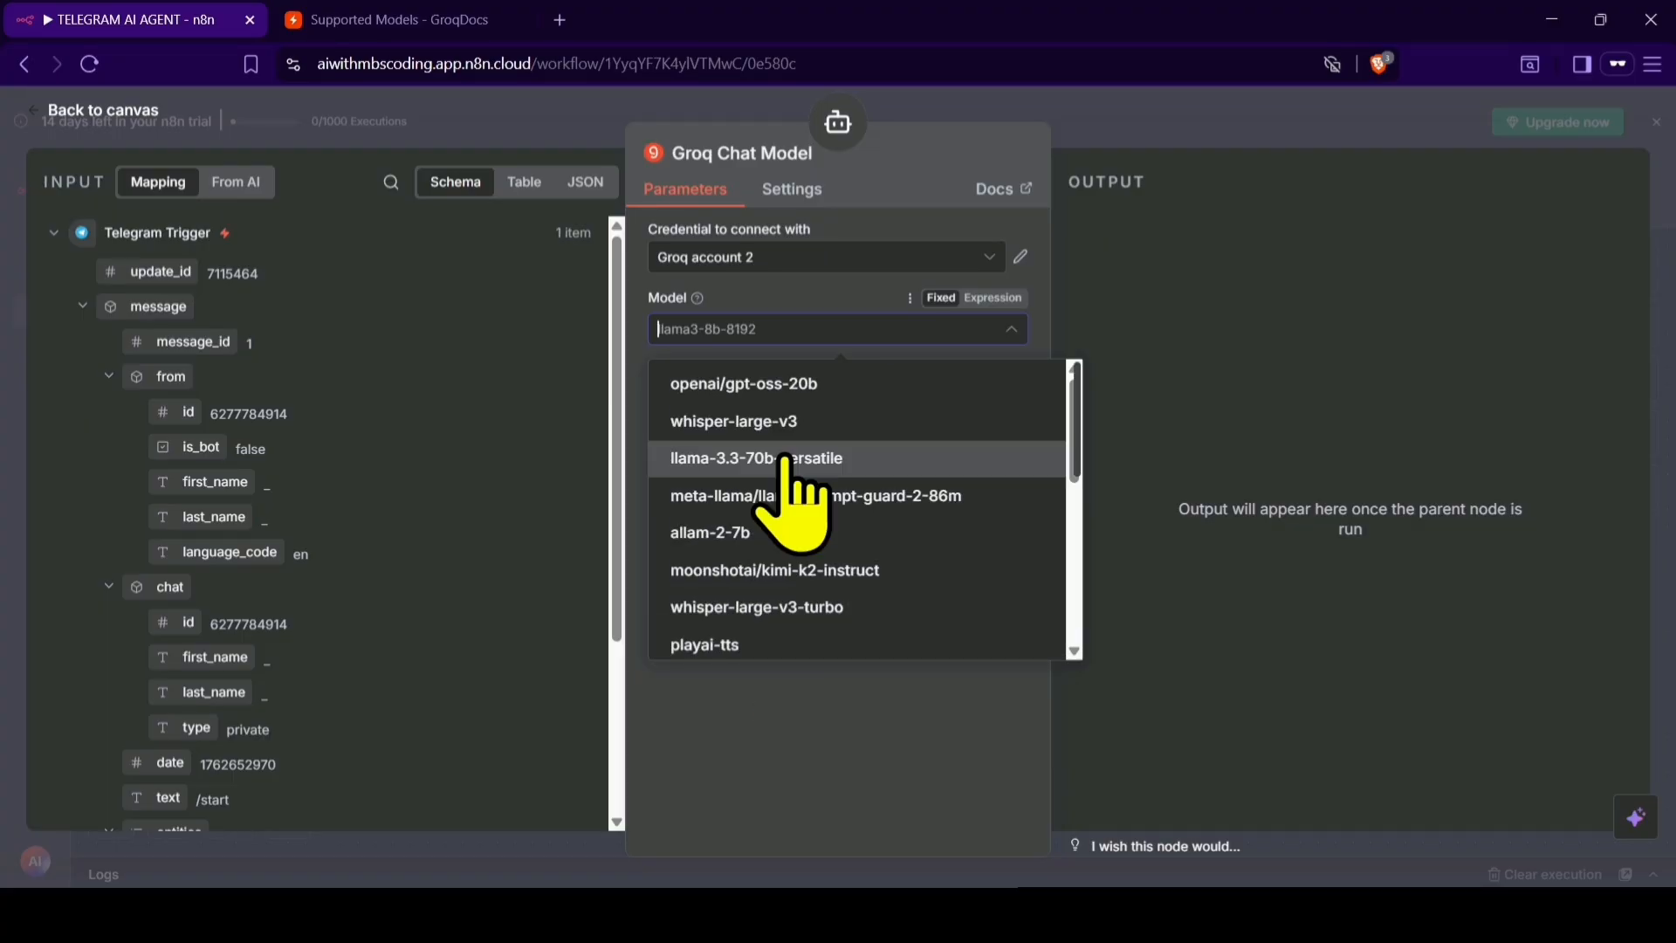
left_click(836, 458)
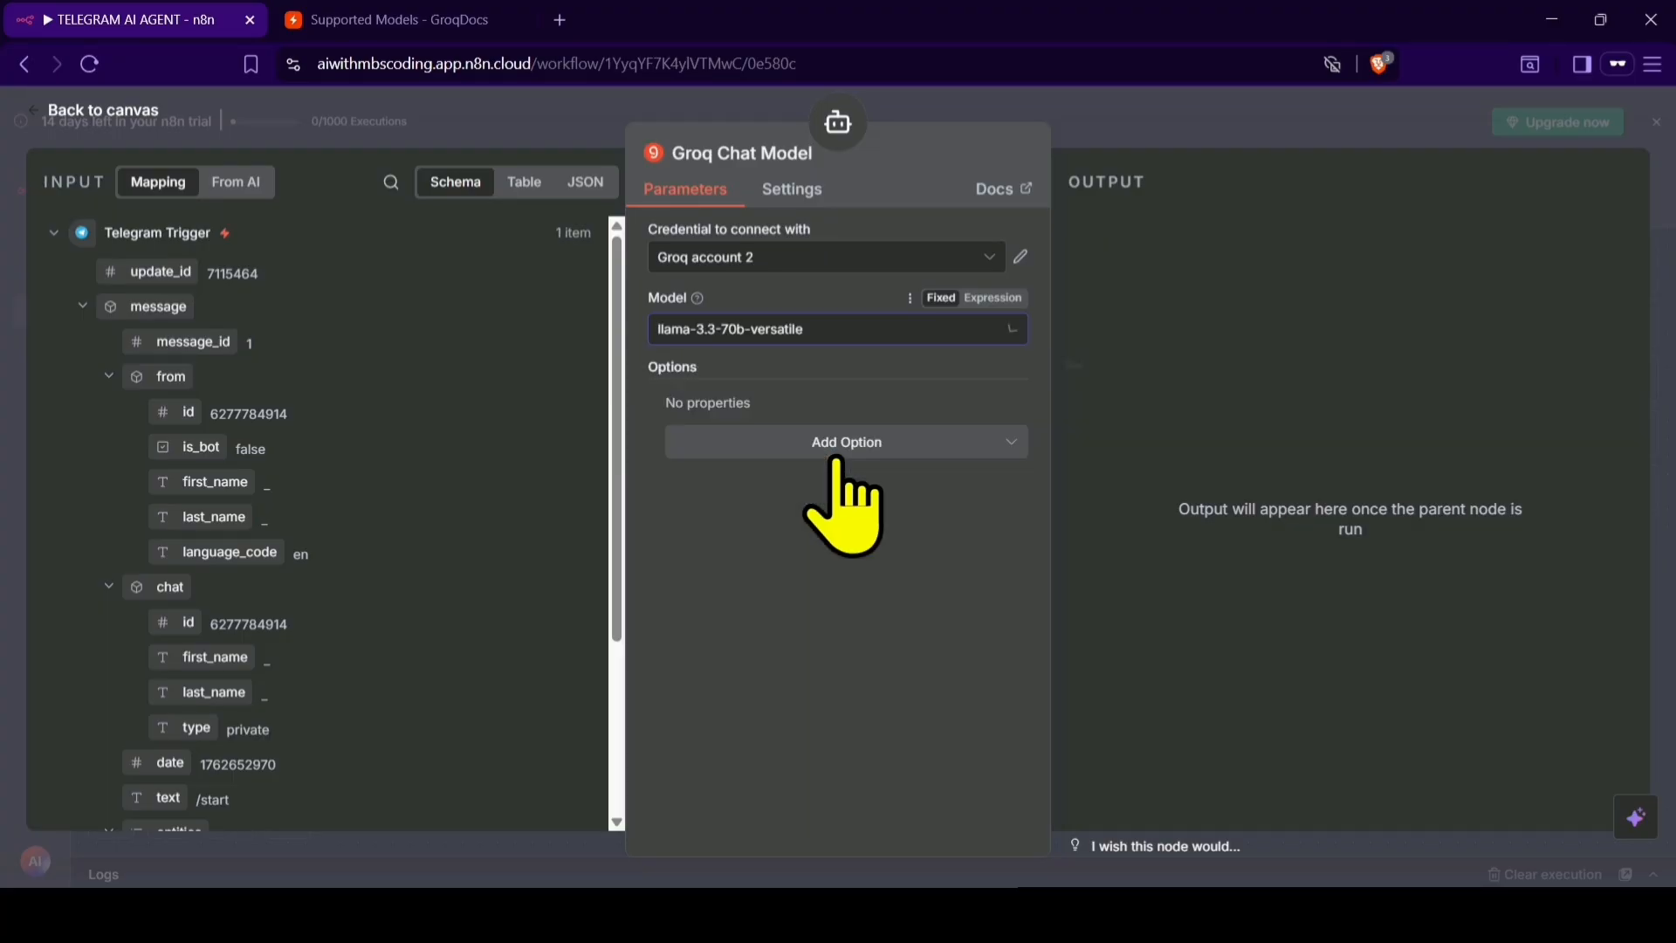
left_click(122, 111)
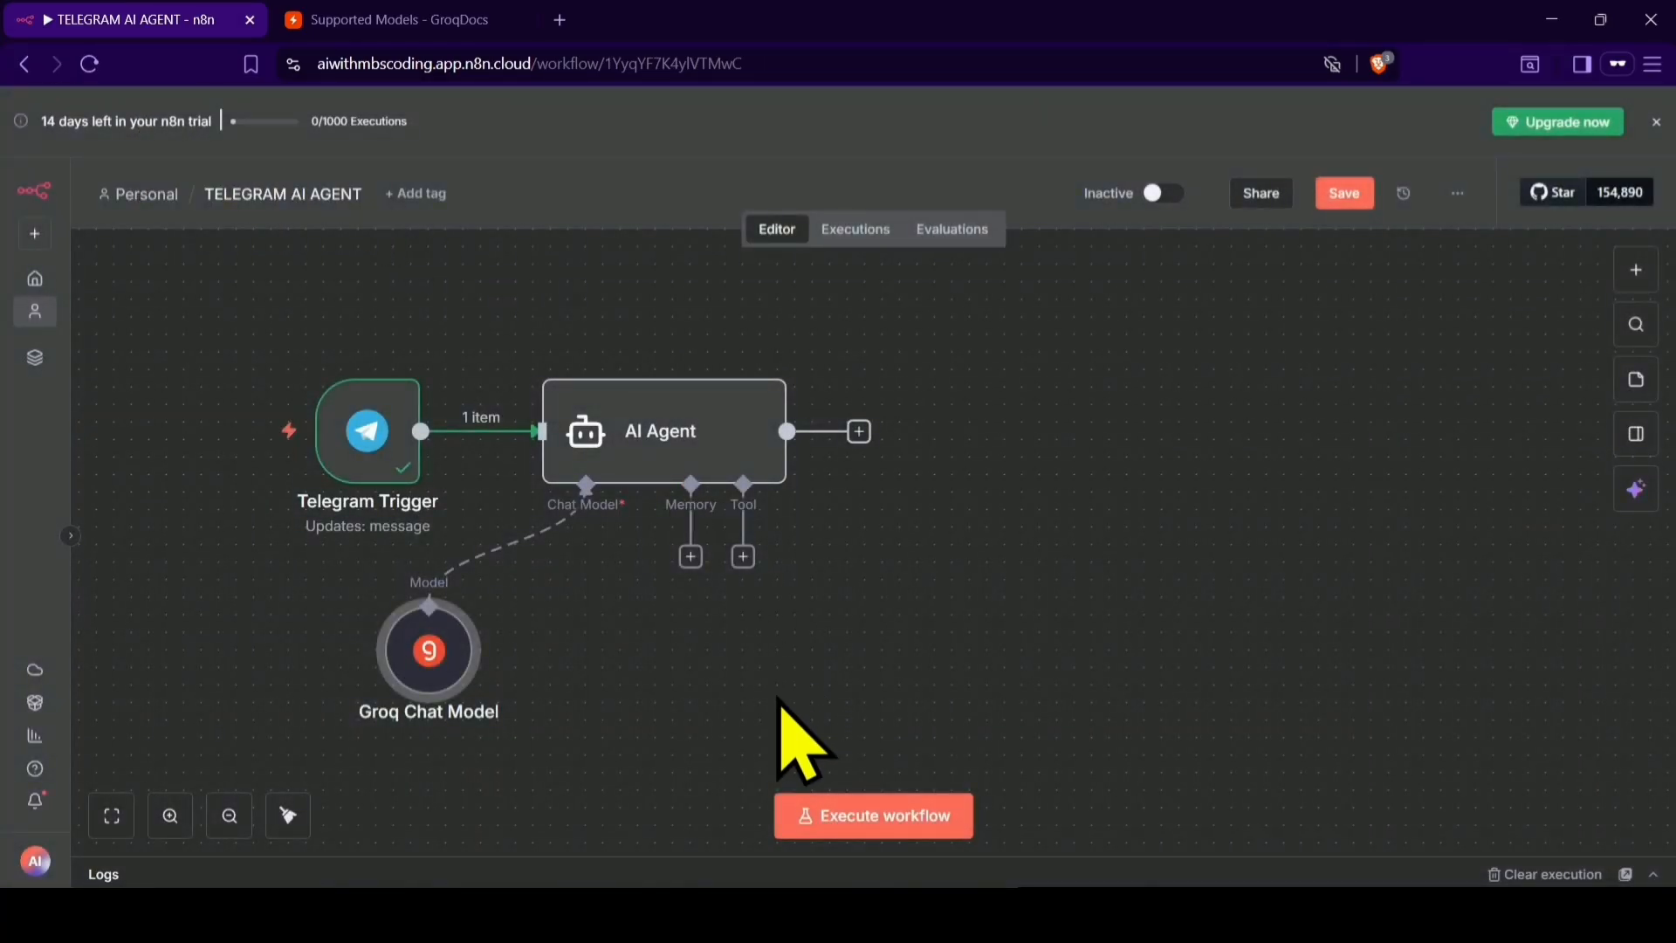
- Execute the workflow, send "hi" to the bot in Telegram to fire the trigger, and maximize the n8n window
left_click(867, 821)
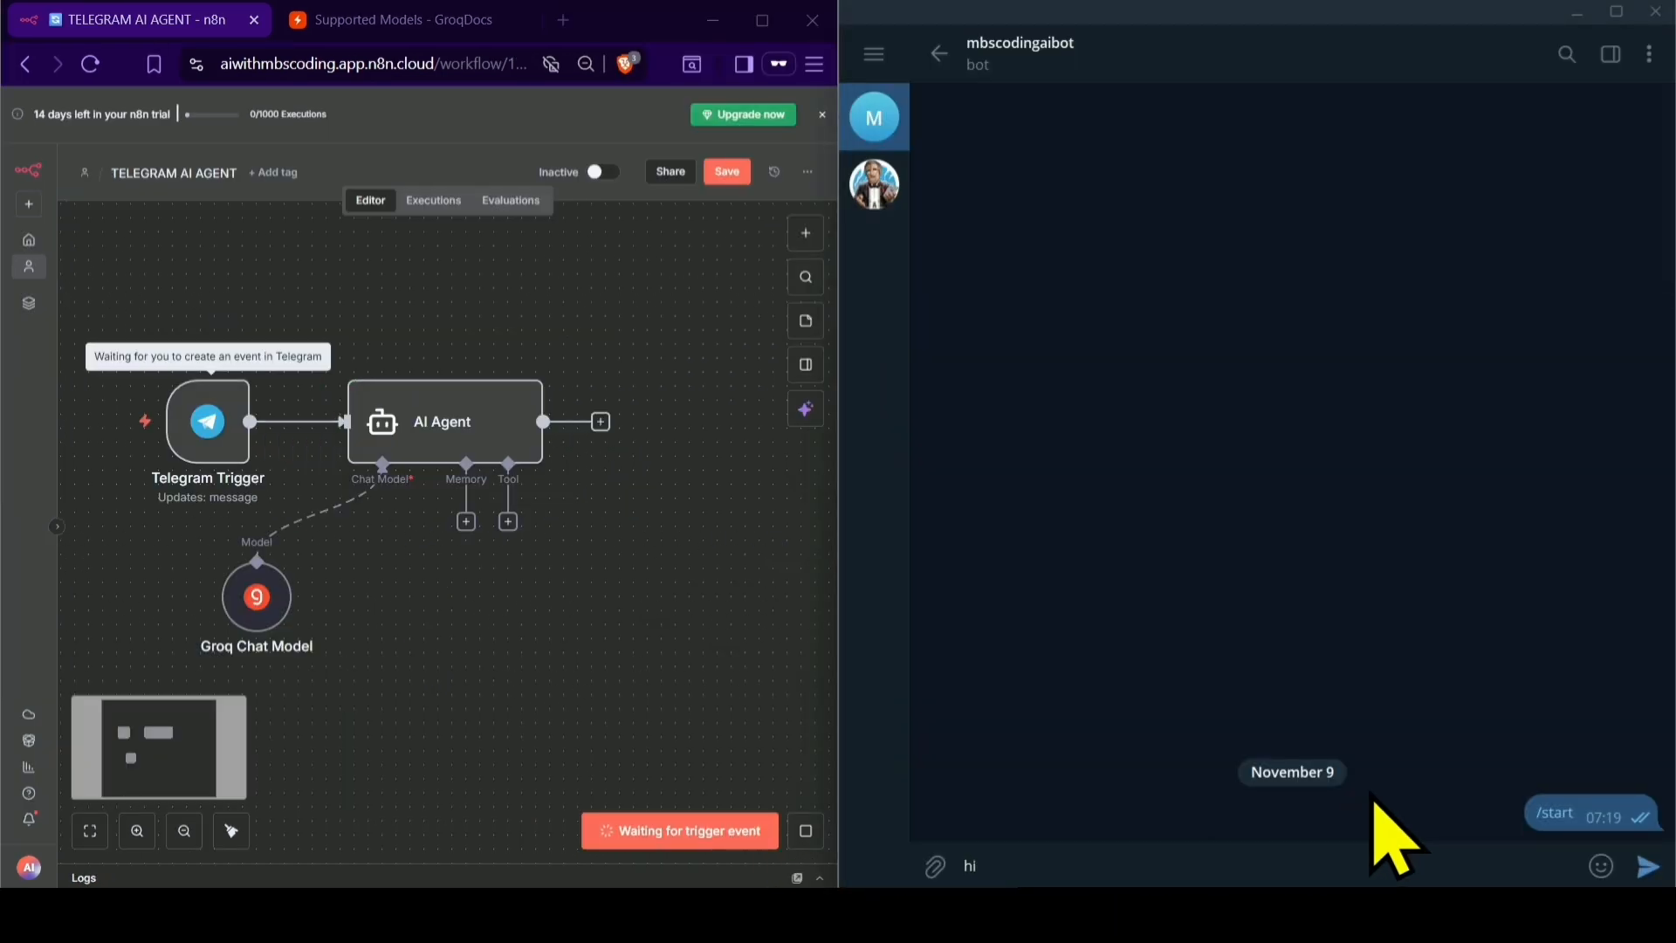
key("Return")
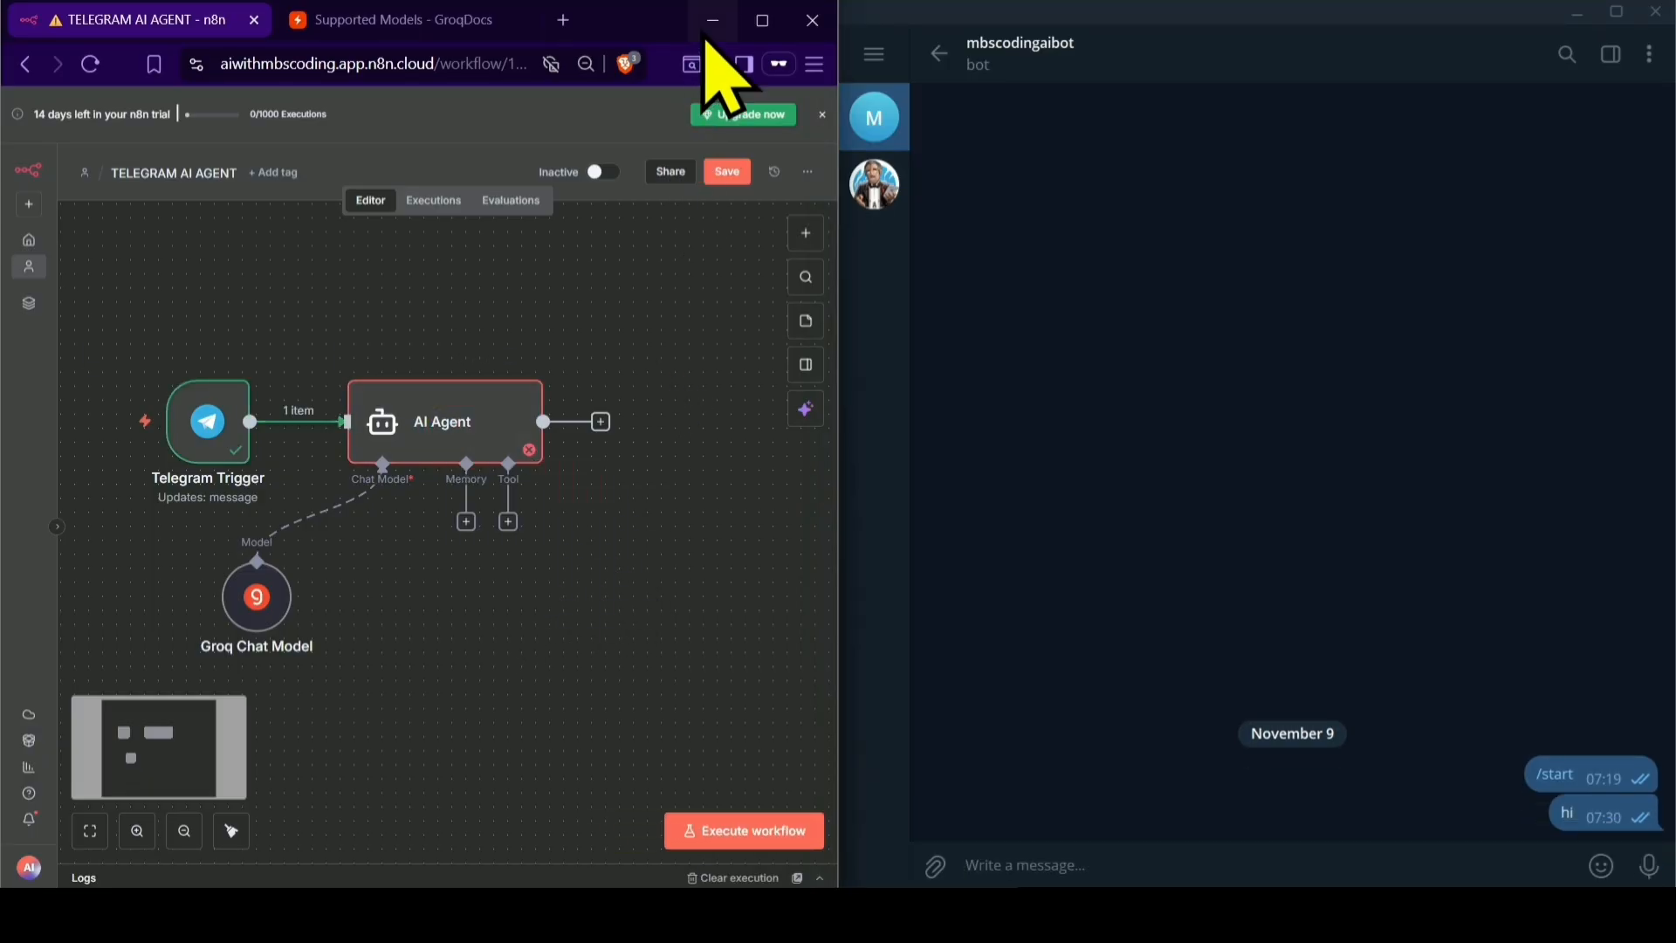
left_click(762, 20)
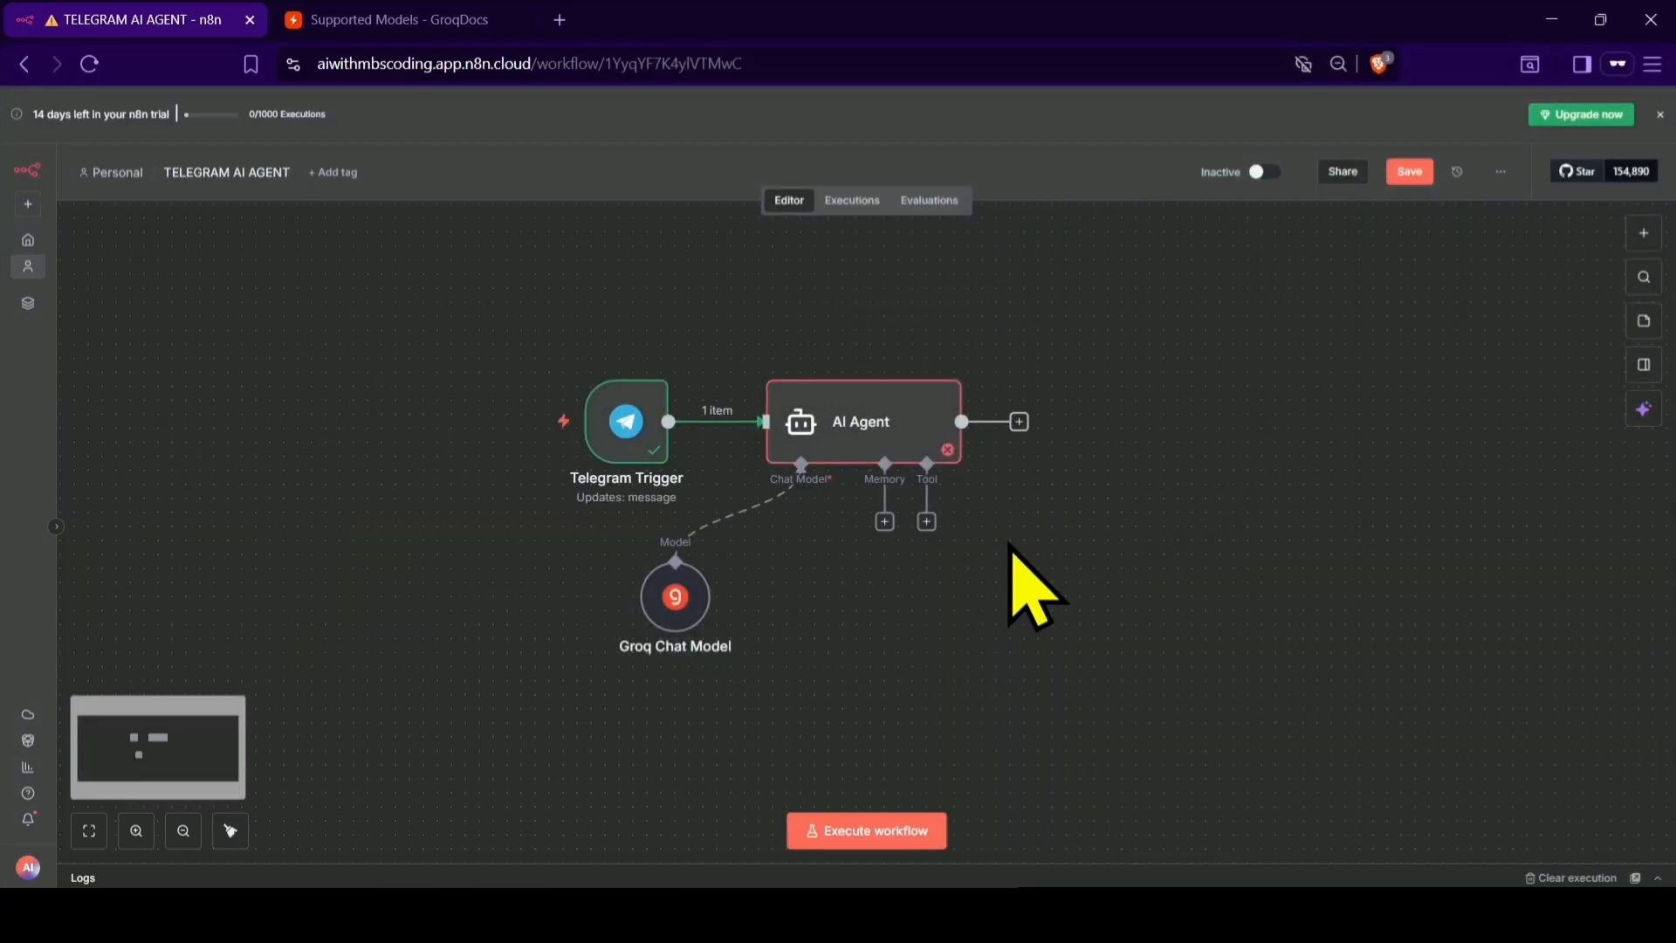
- Attach a Simple Memory to the AI Agent and set its context window length to 10
scroll(873, 532, "up", 2)
left_click(892, 517)
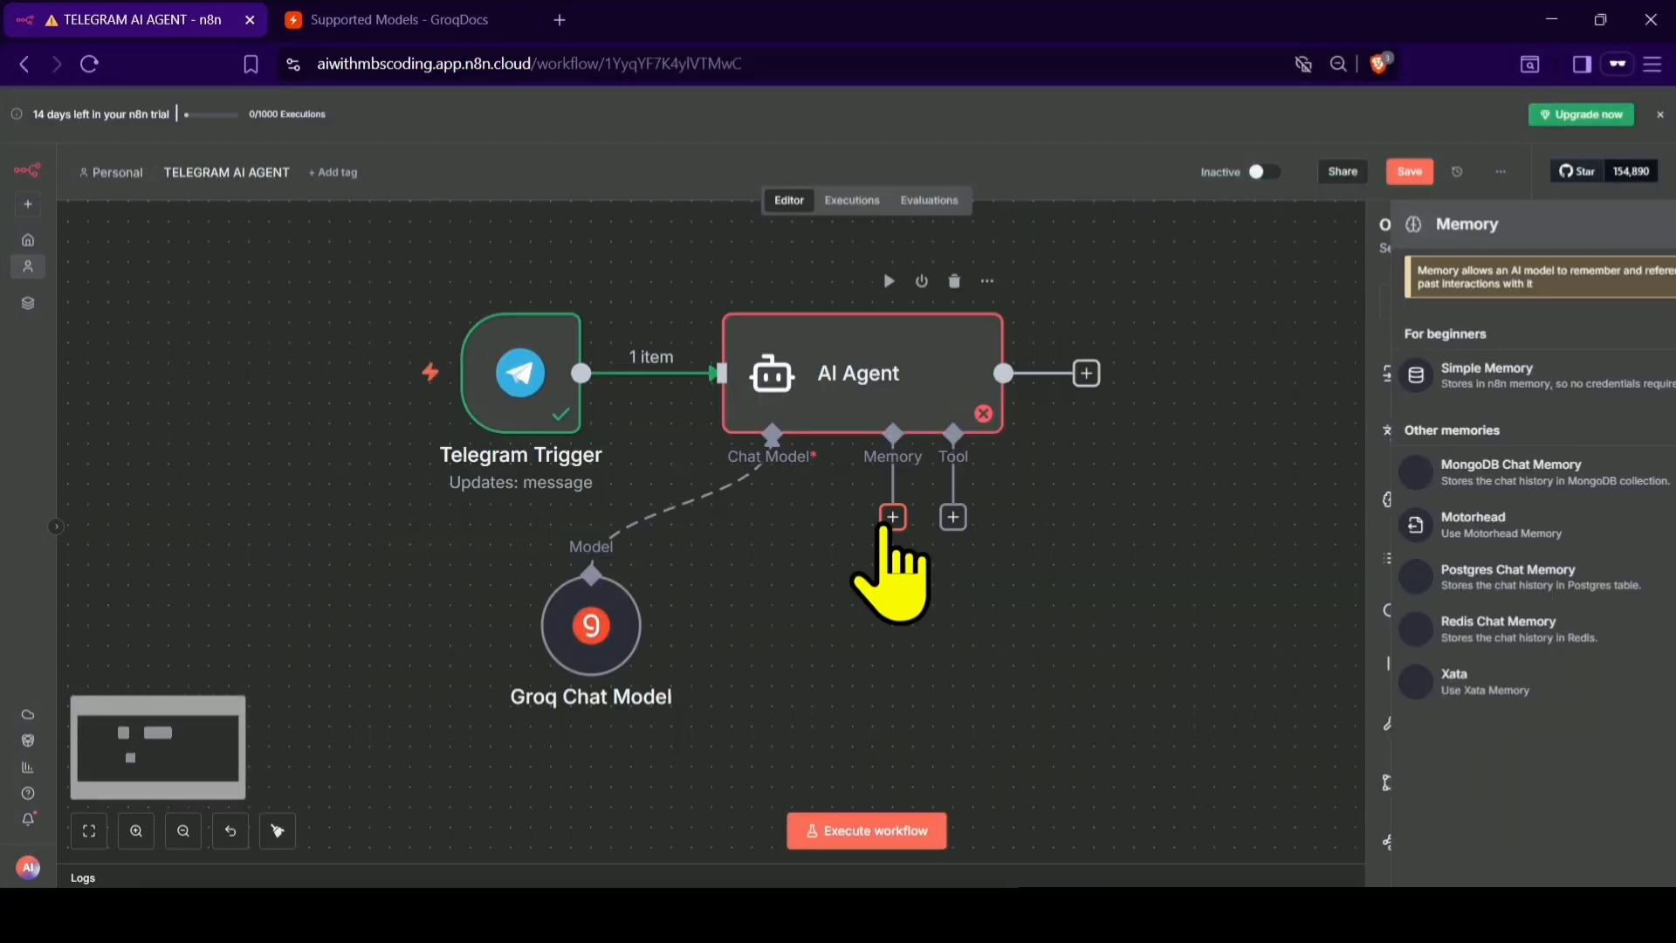
left_click(1453, 377)
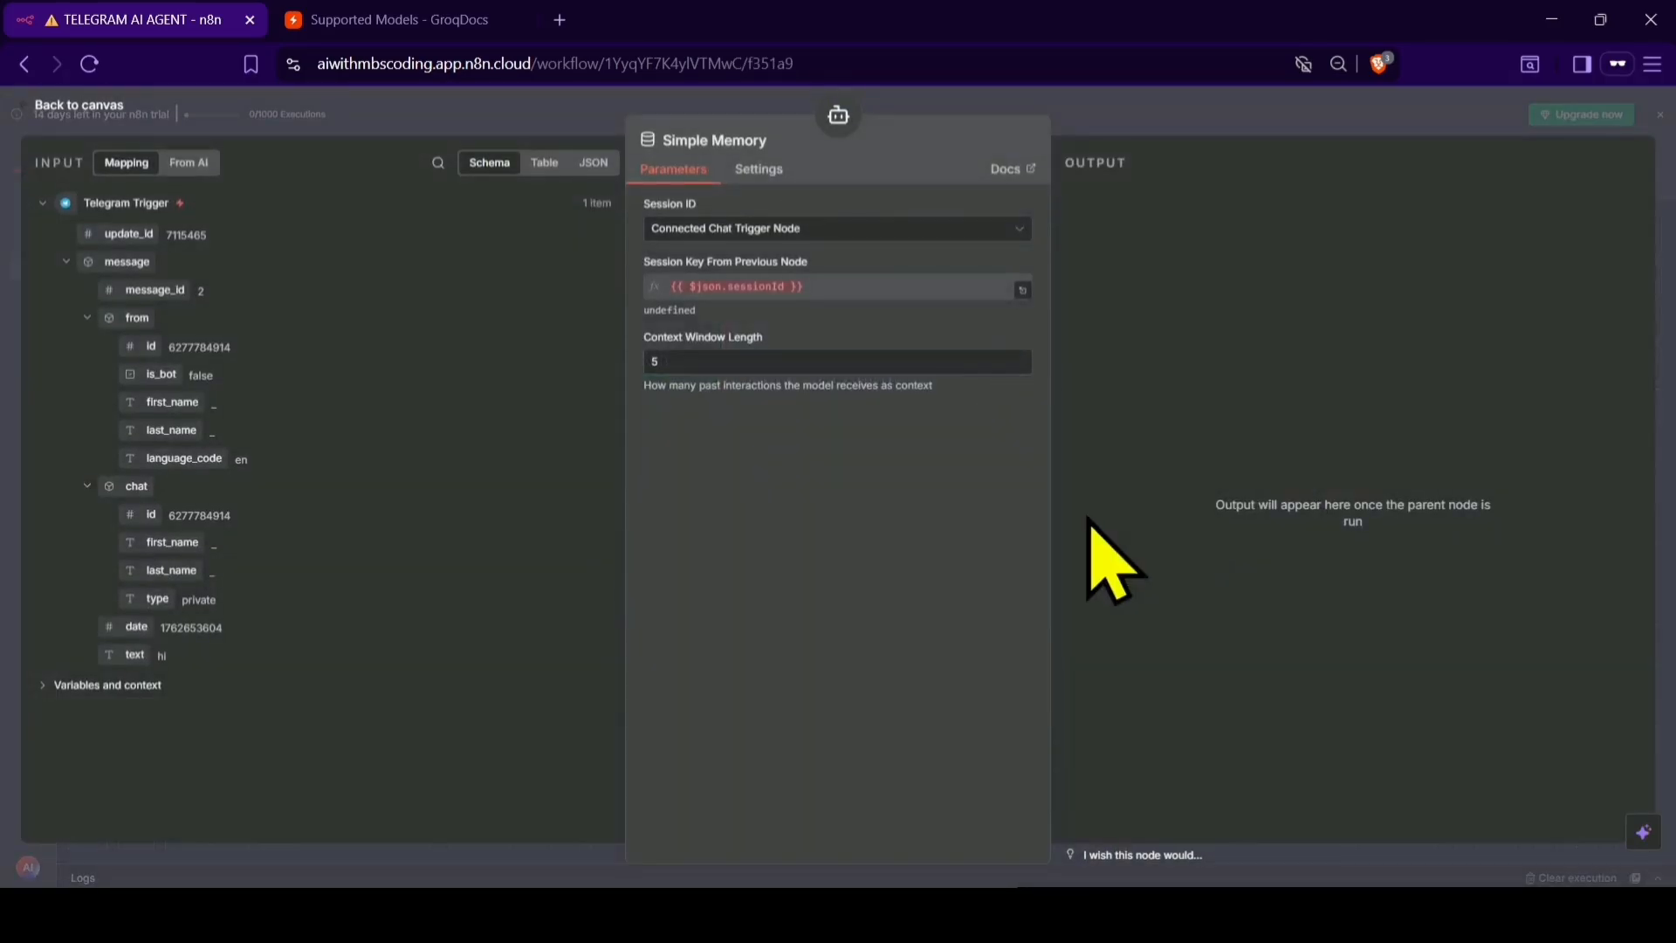
left_click(726, 362)
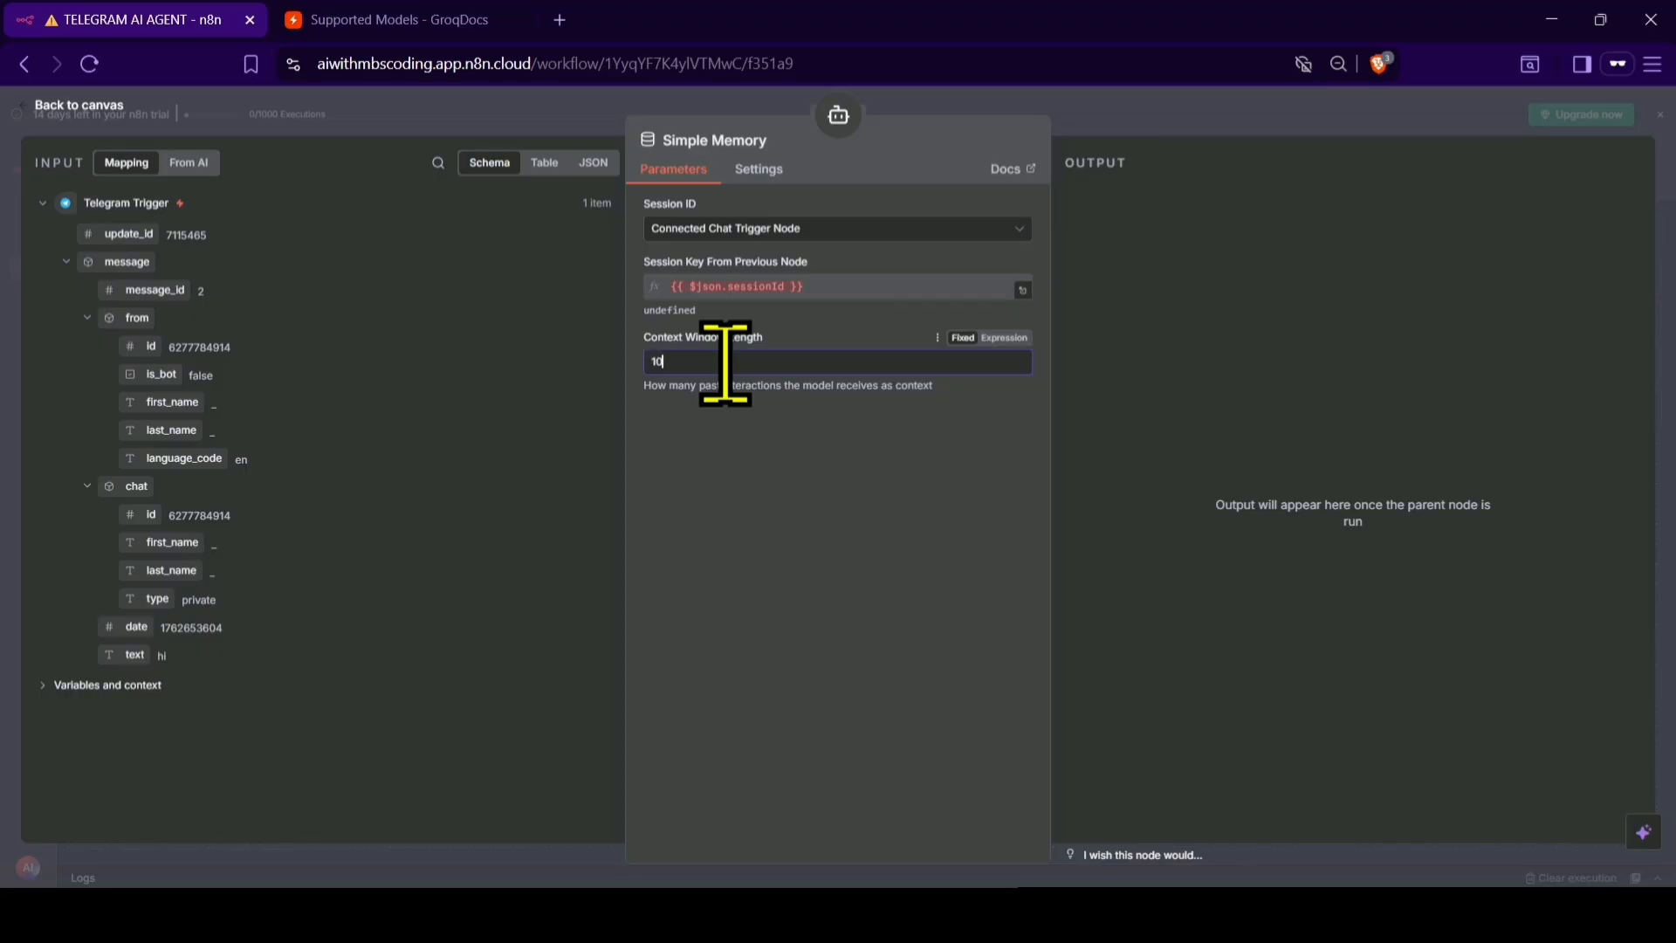
left_click(709, 434)
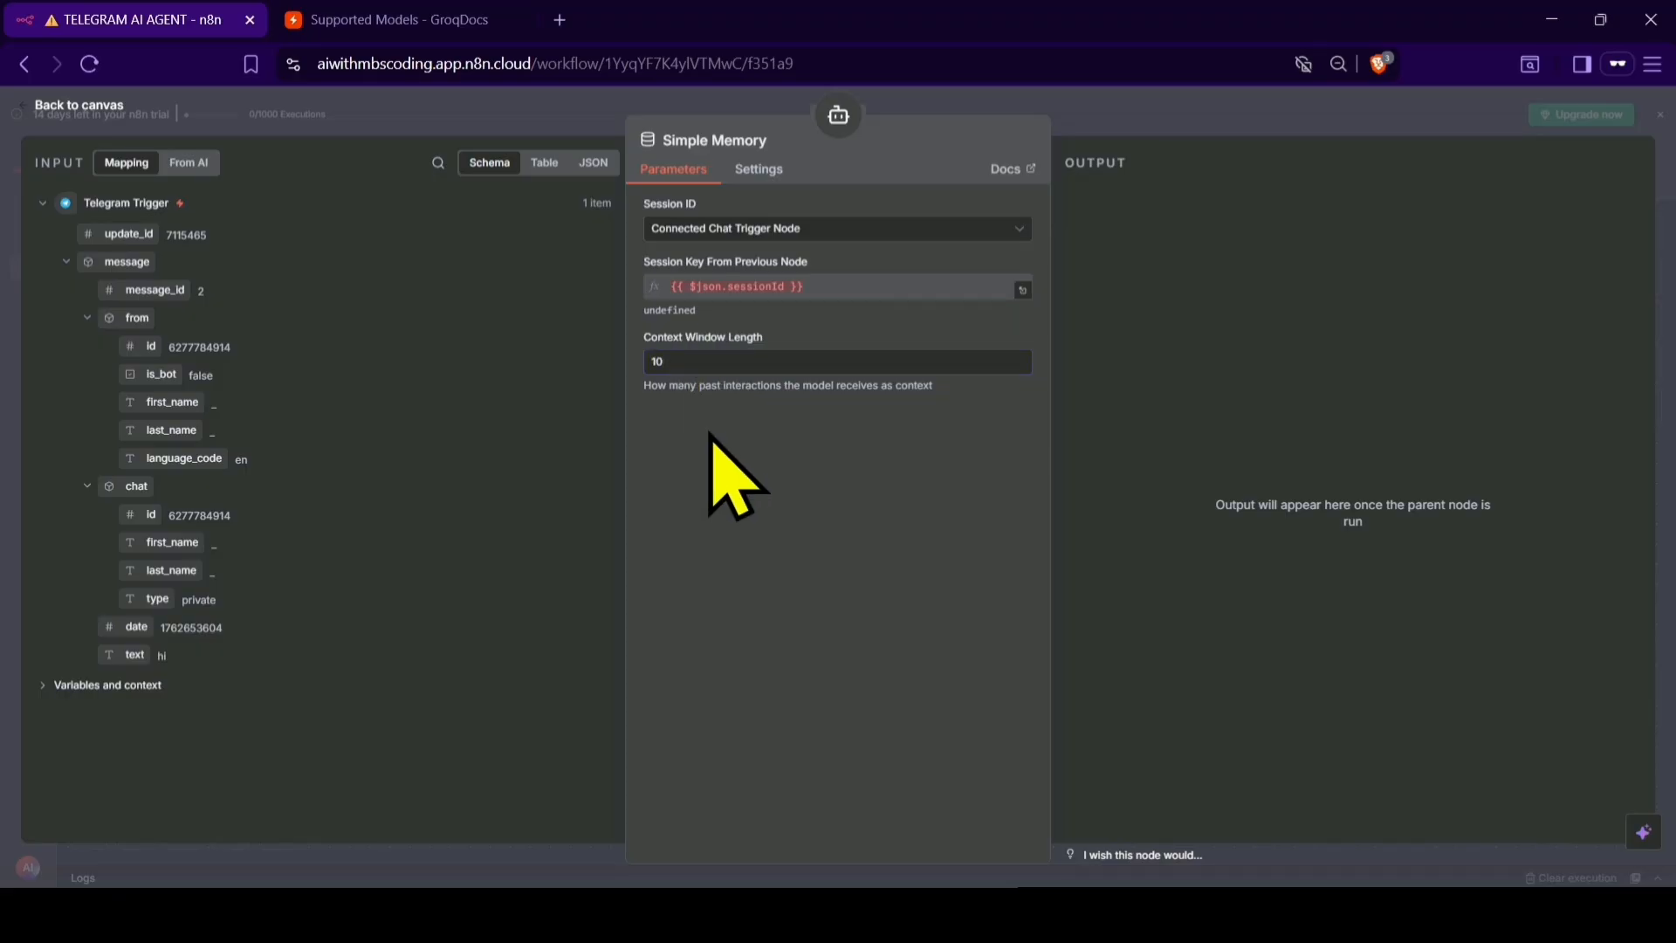
- Attach a Calculator tool to the AI Agent and tidy up the workflow layout on the canvas
left_click(98, 106)
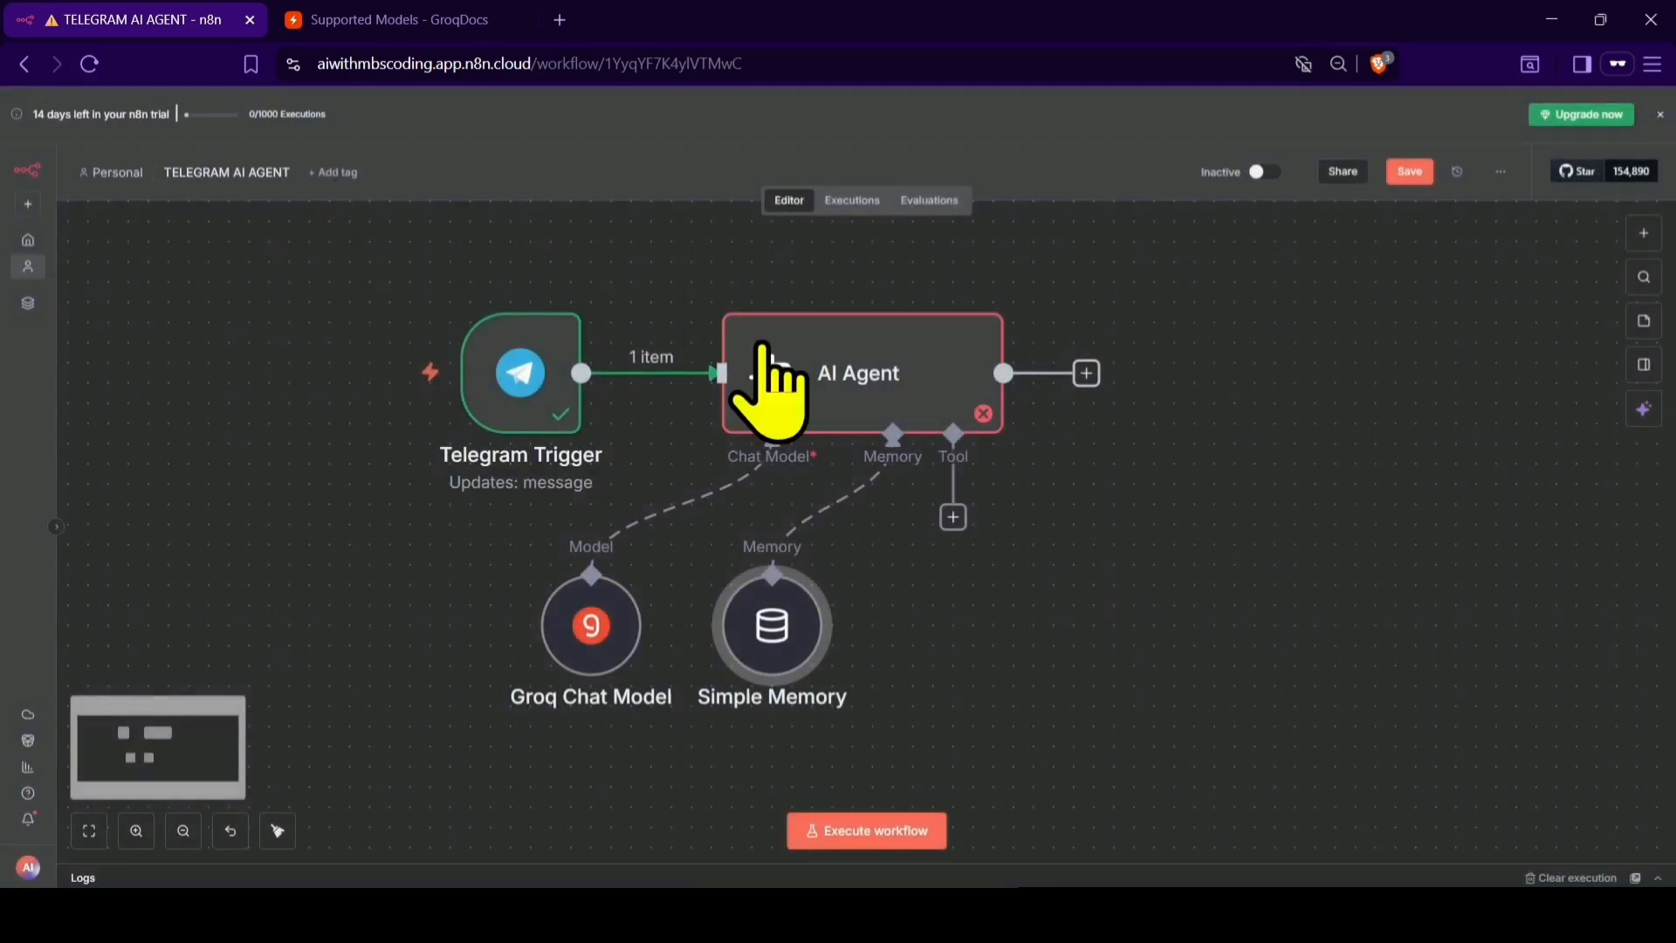
left_click(953, 517)
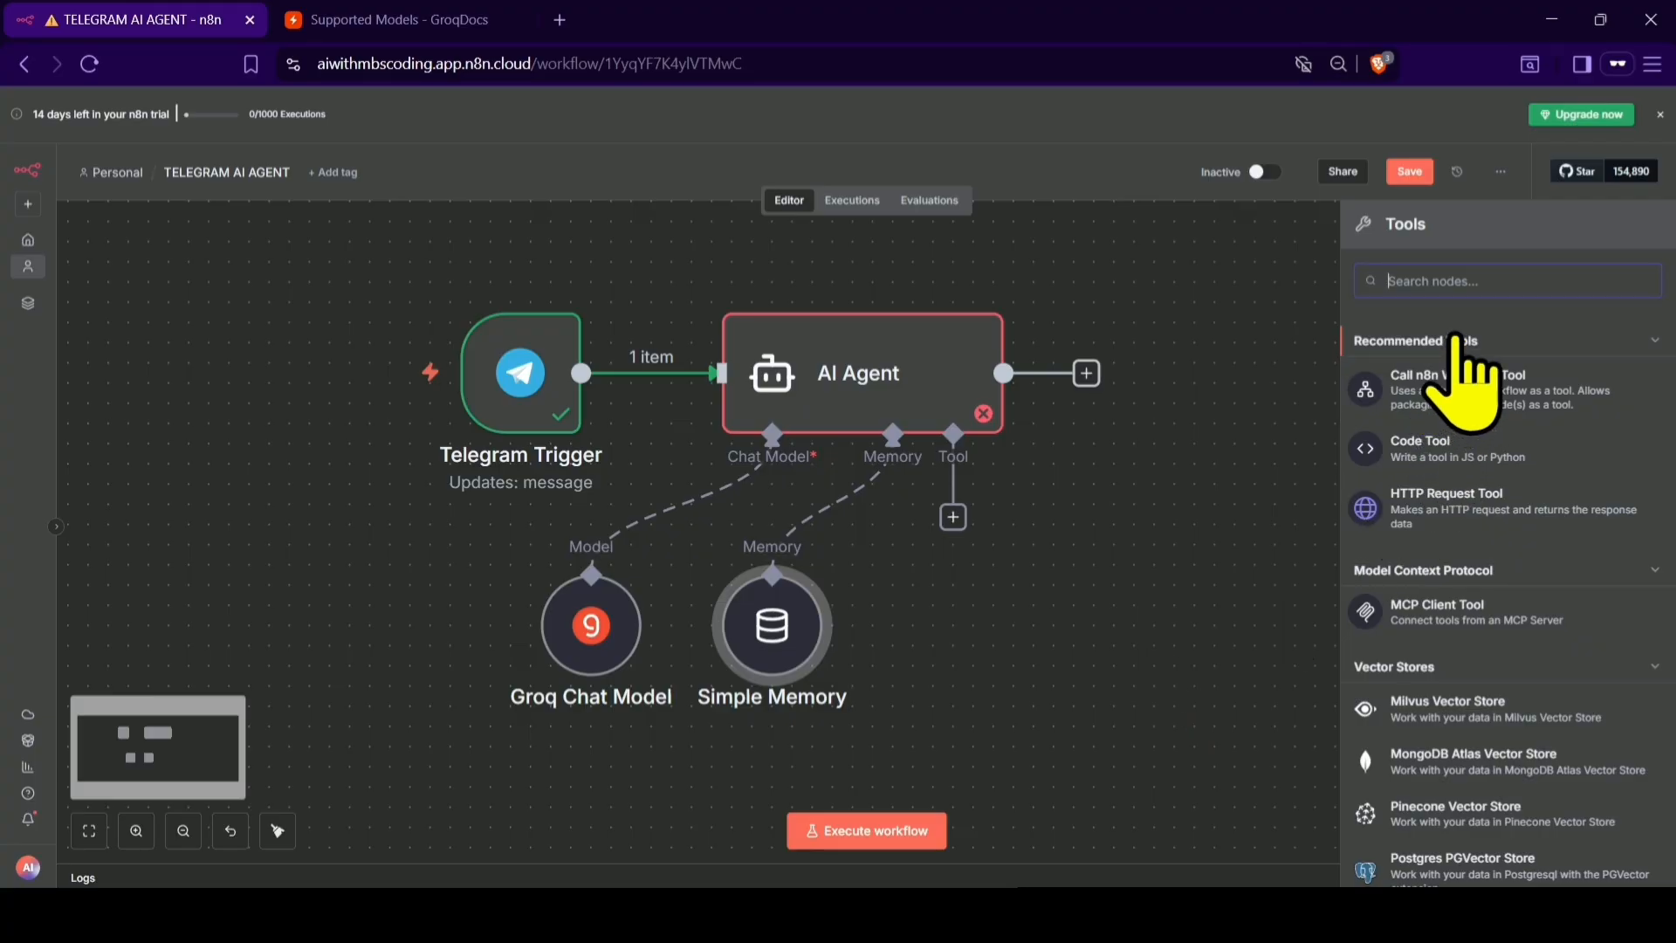
type("qal")
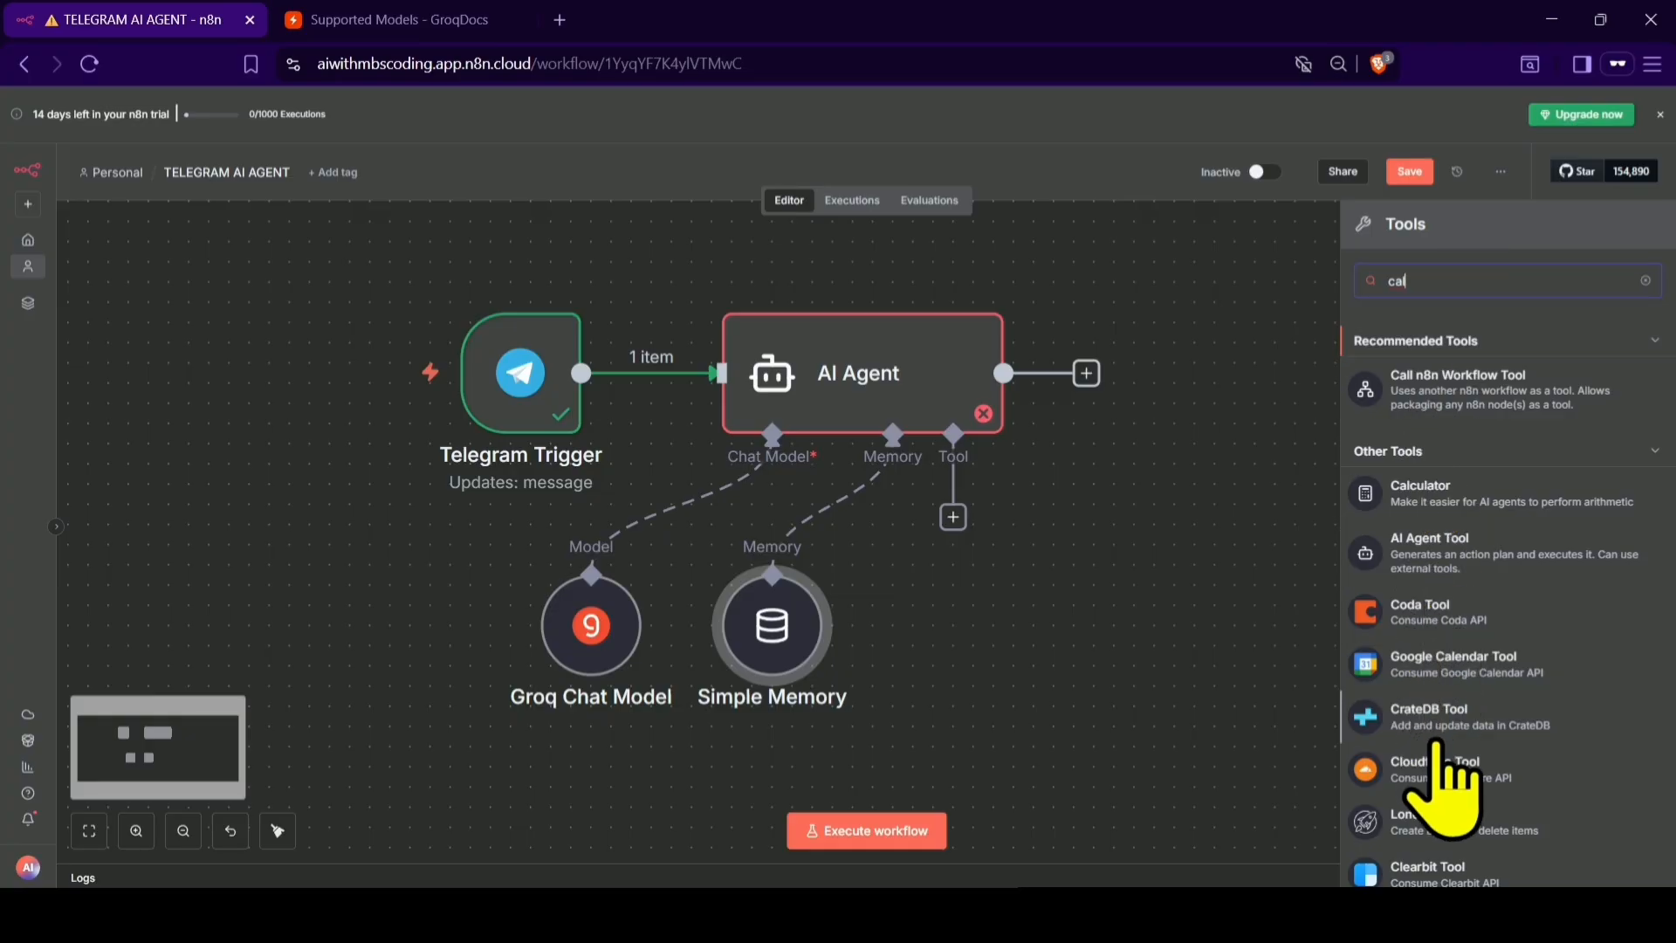
left_click(1449, 494)
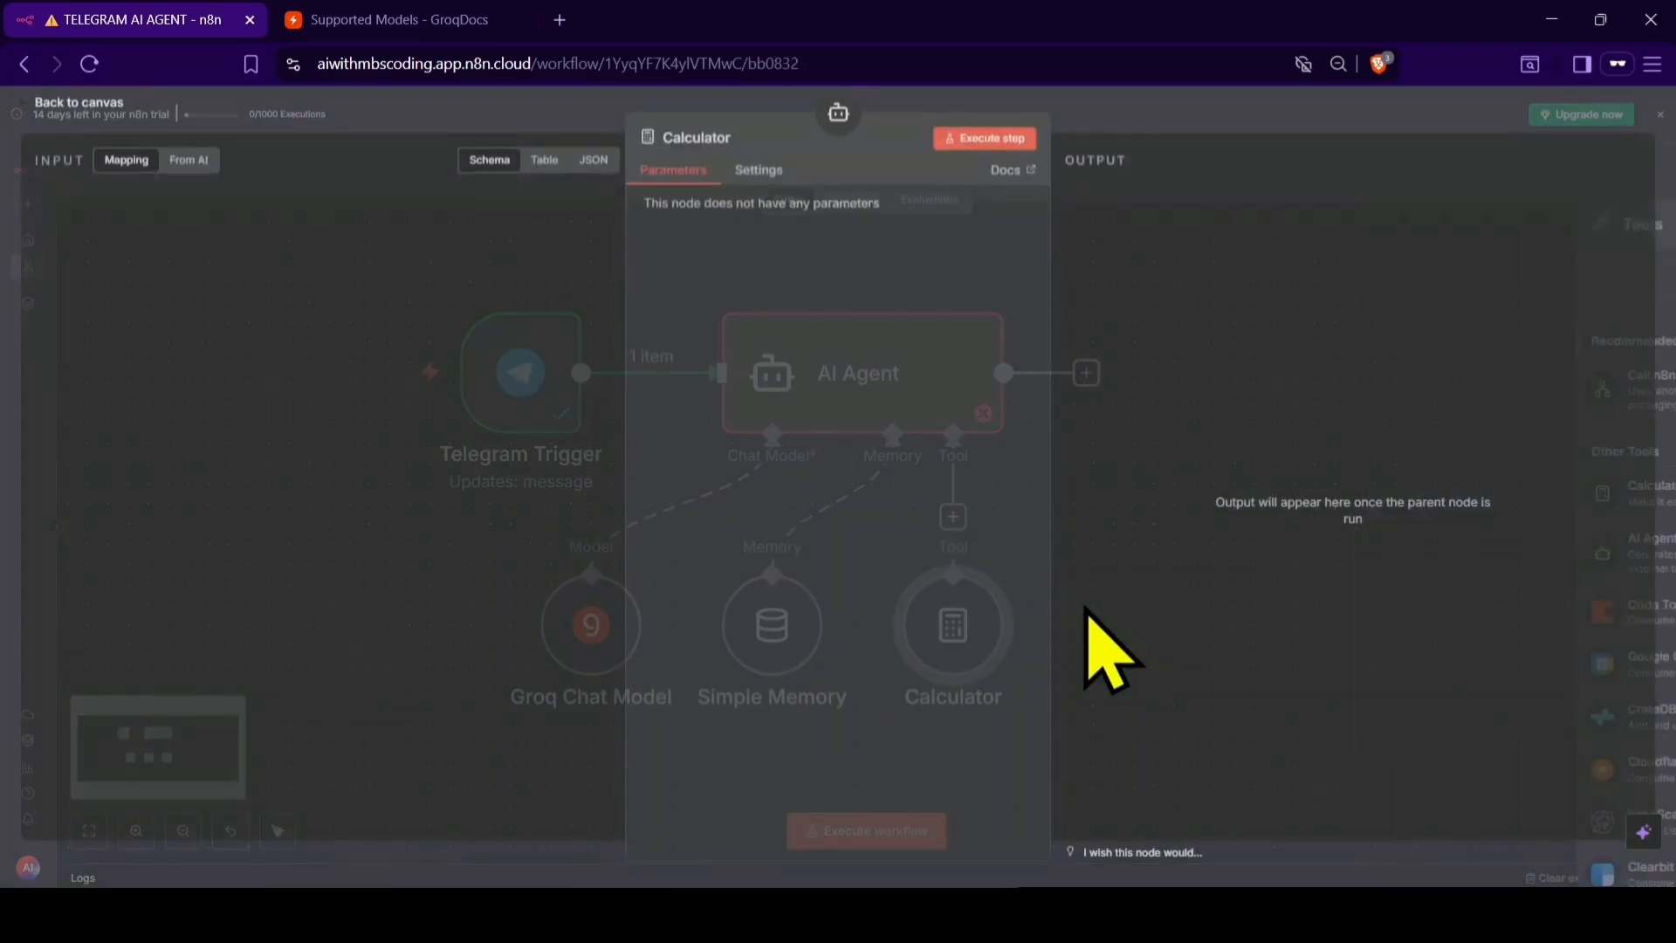
left_click(77, 106)
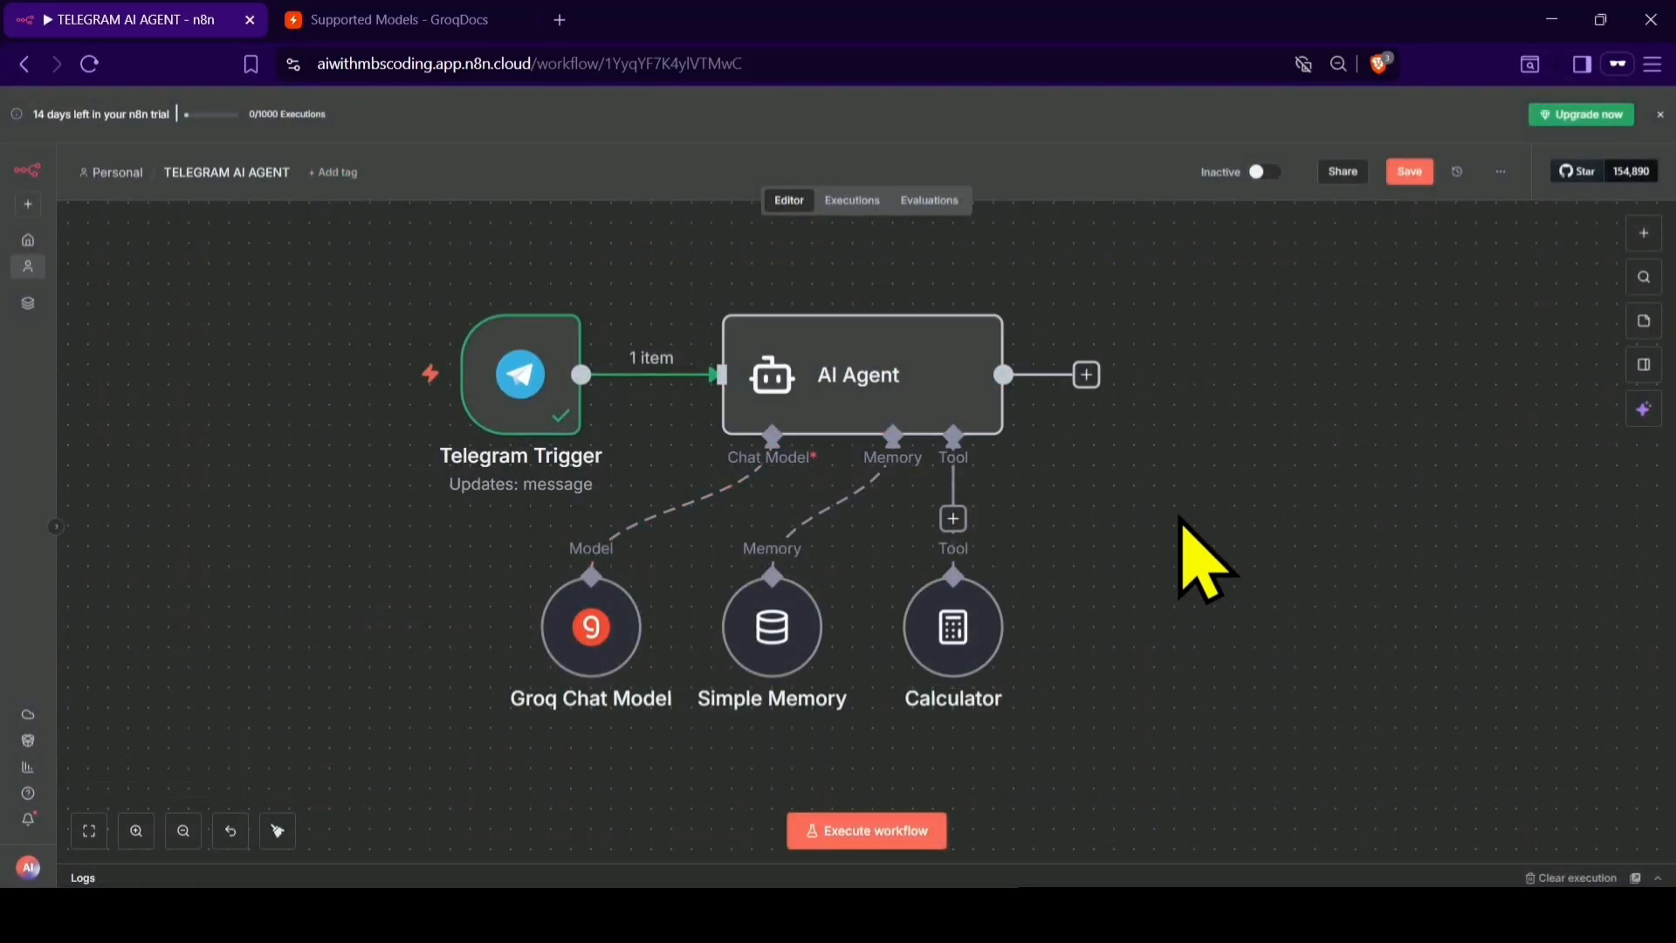
right_click(1180, 522)
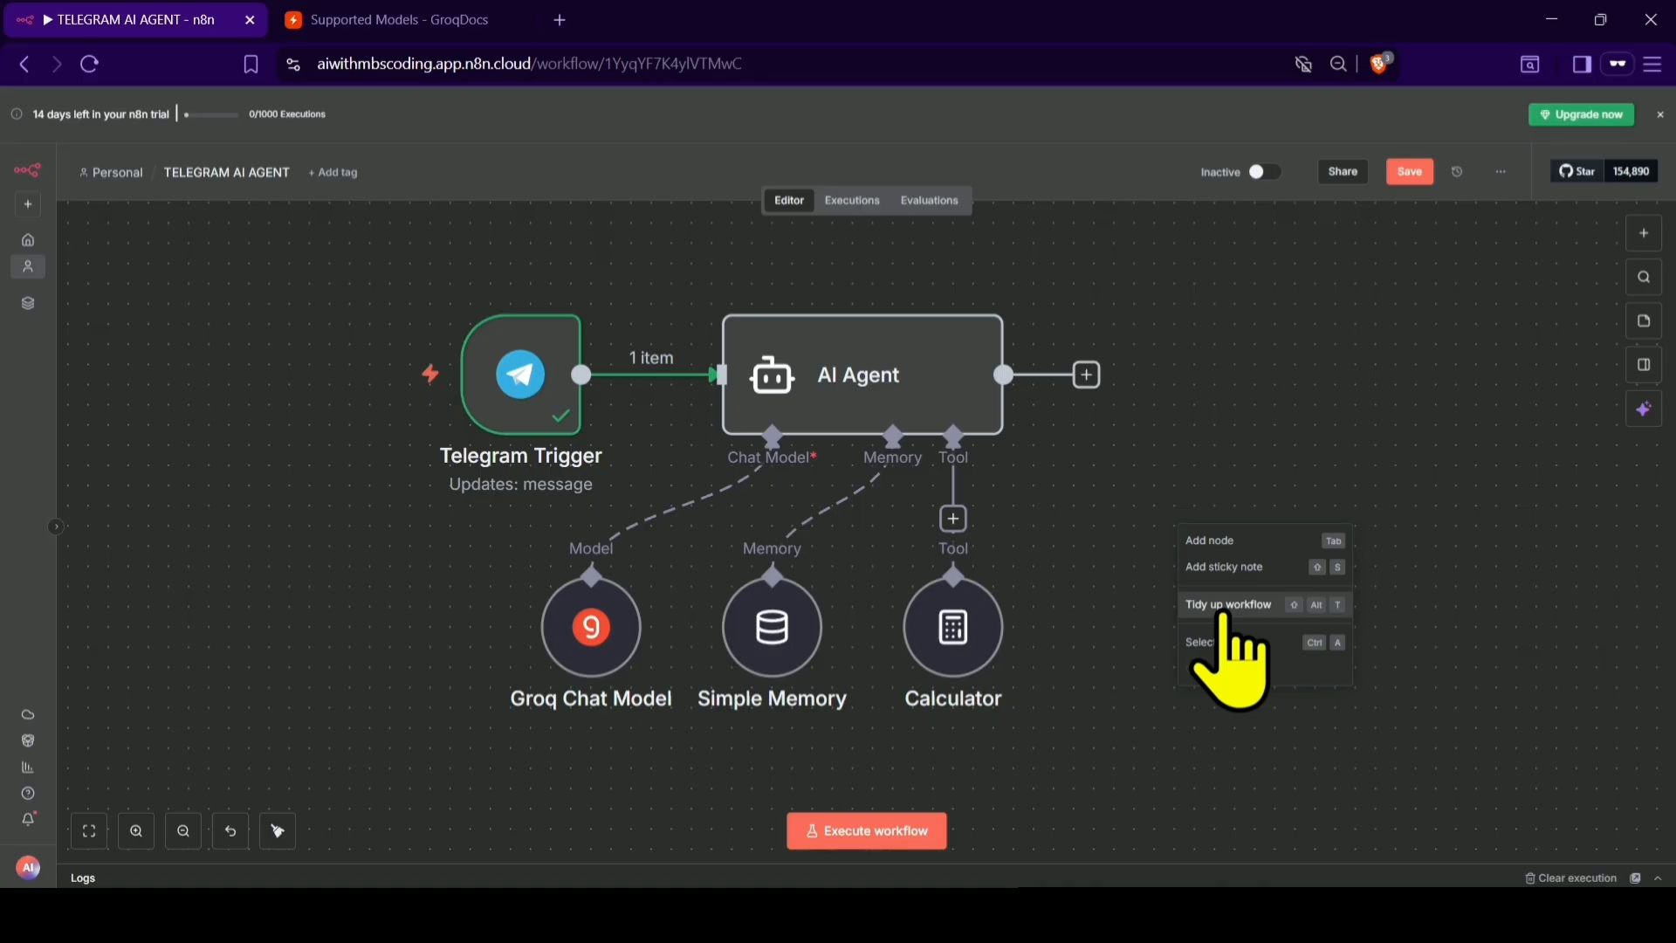
left_click(1224, 607)
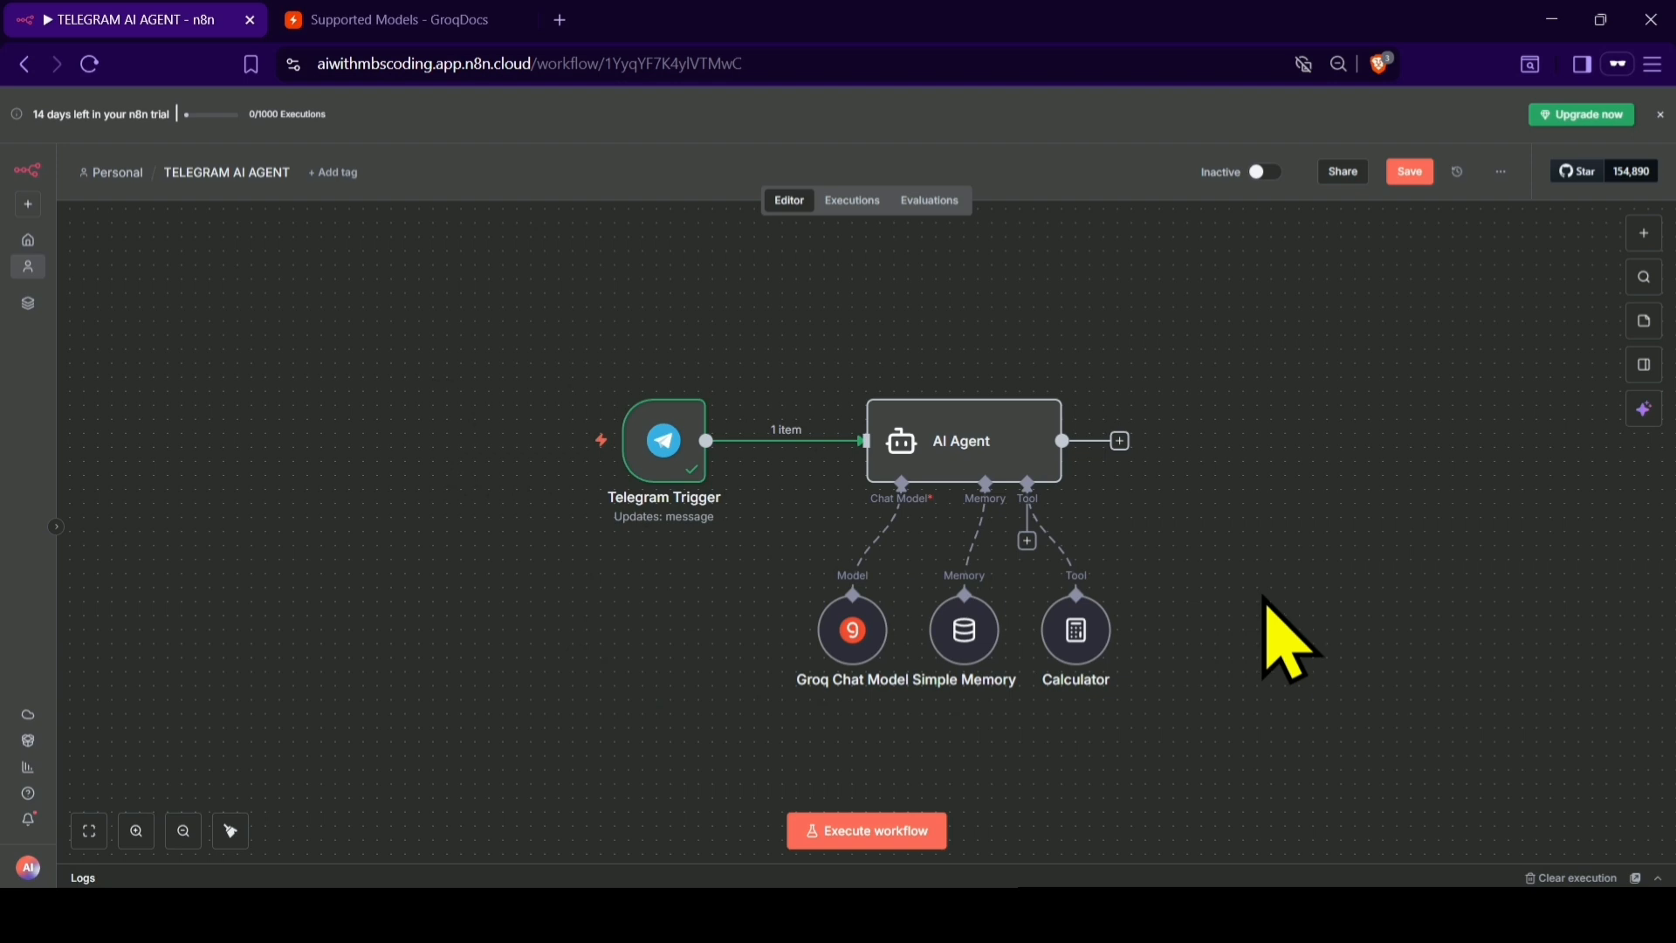
- Execute the workflow and send "hi" to mbscodingaibot in Telegram to fire the Telegram Trigger
left_click(884, 831)
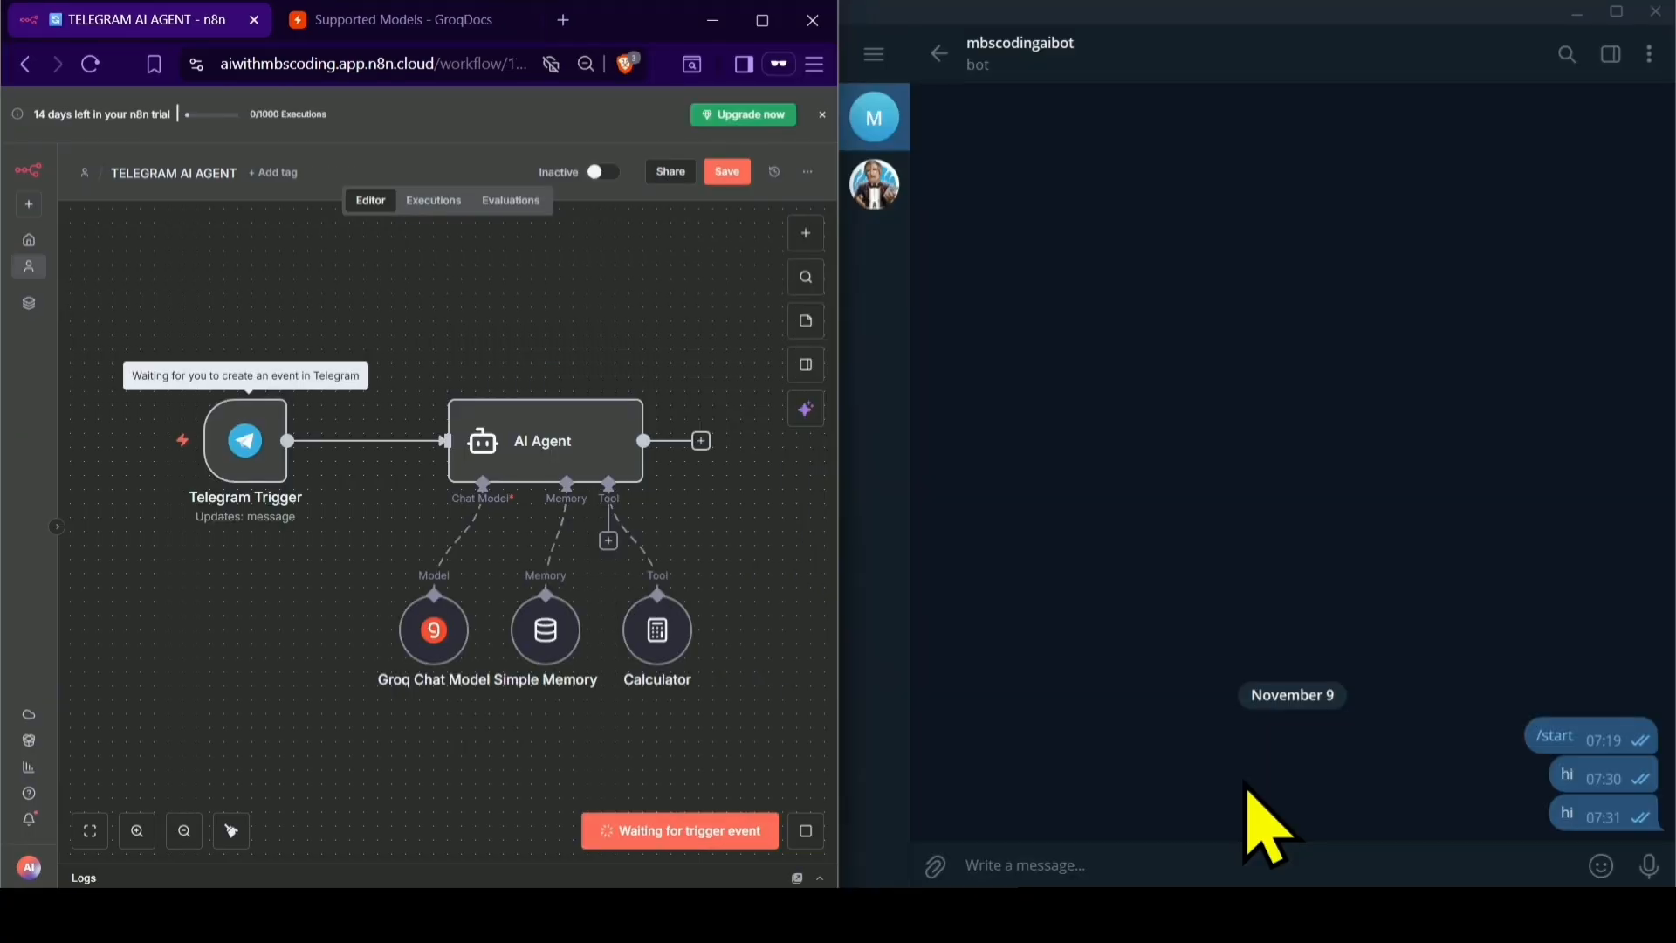
left_click(1159, 854)
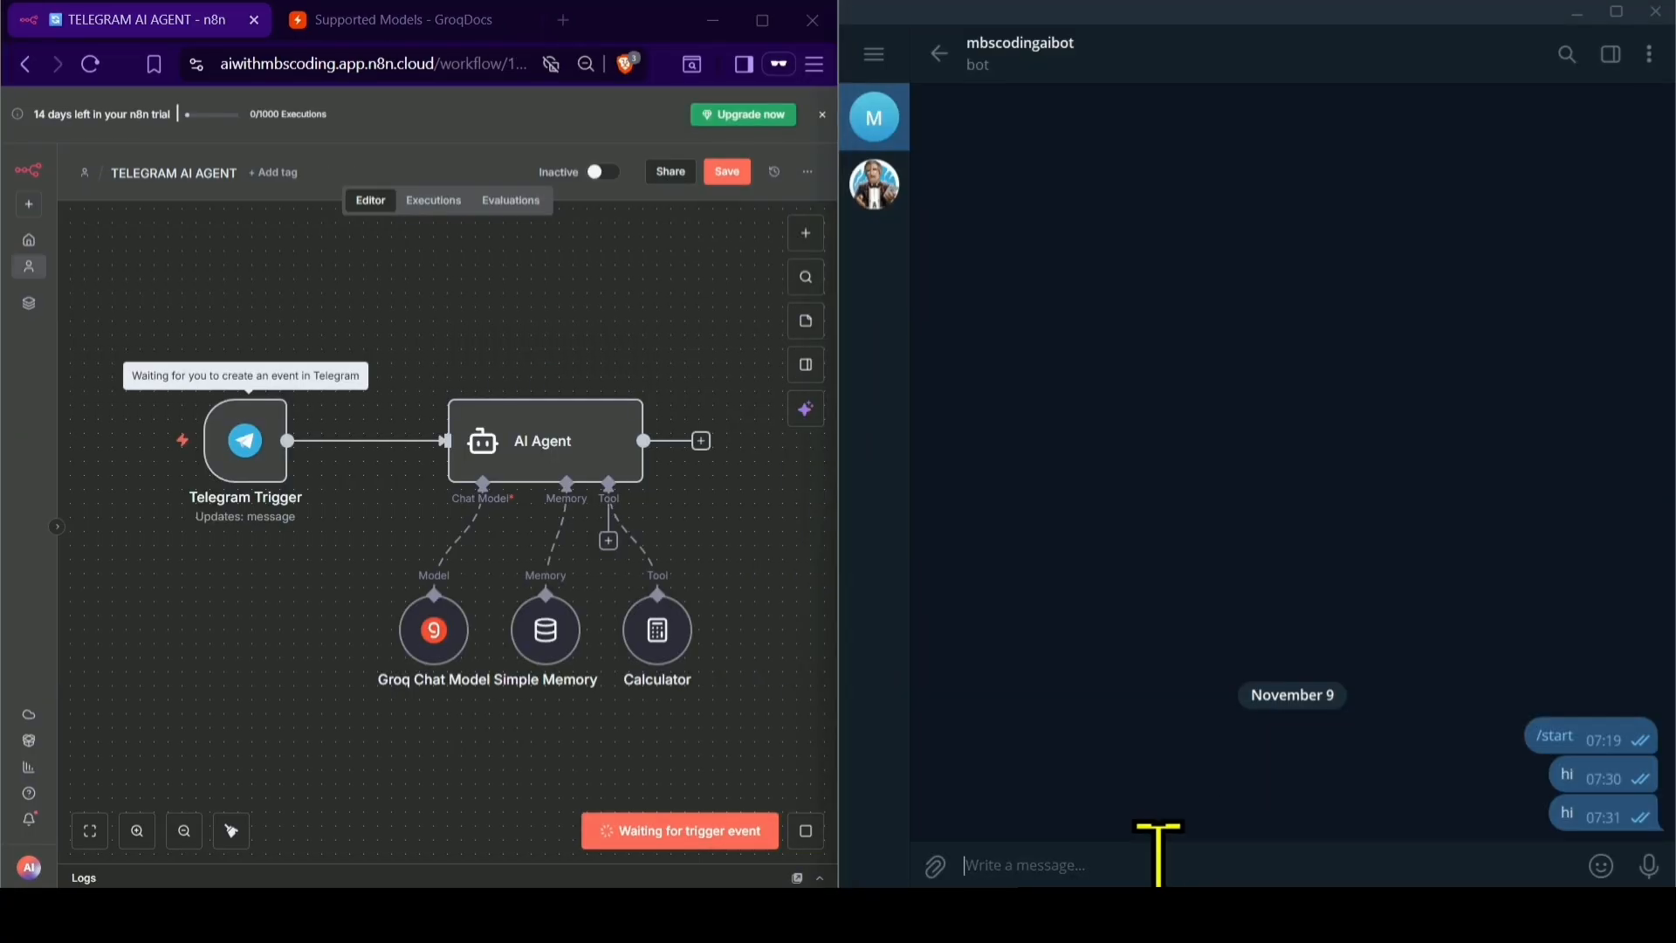
type("hi")
key("Return")
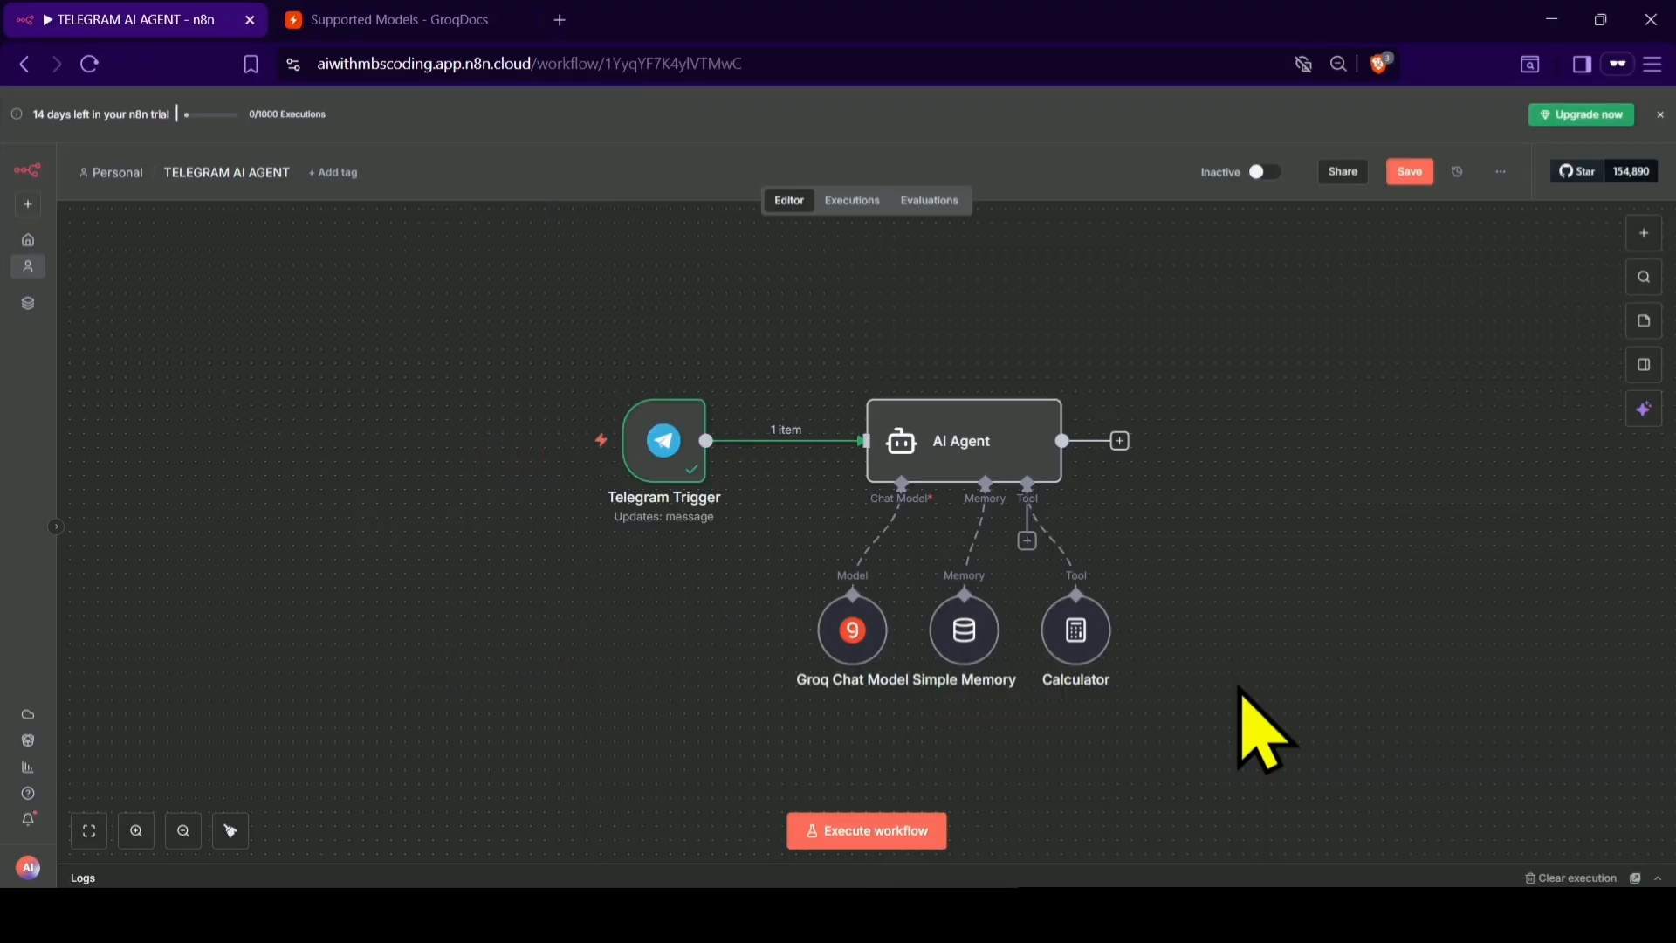
- Set the Simple Memory's Session ID to Define below with the key {{ $json.message.chat.id }} from the Telegram Trigger's chat data
double_click(963, 650)
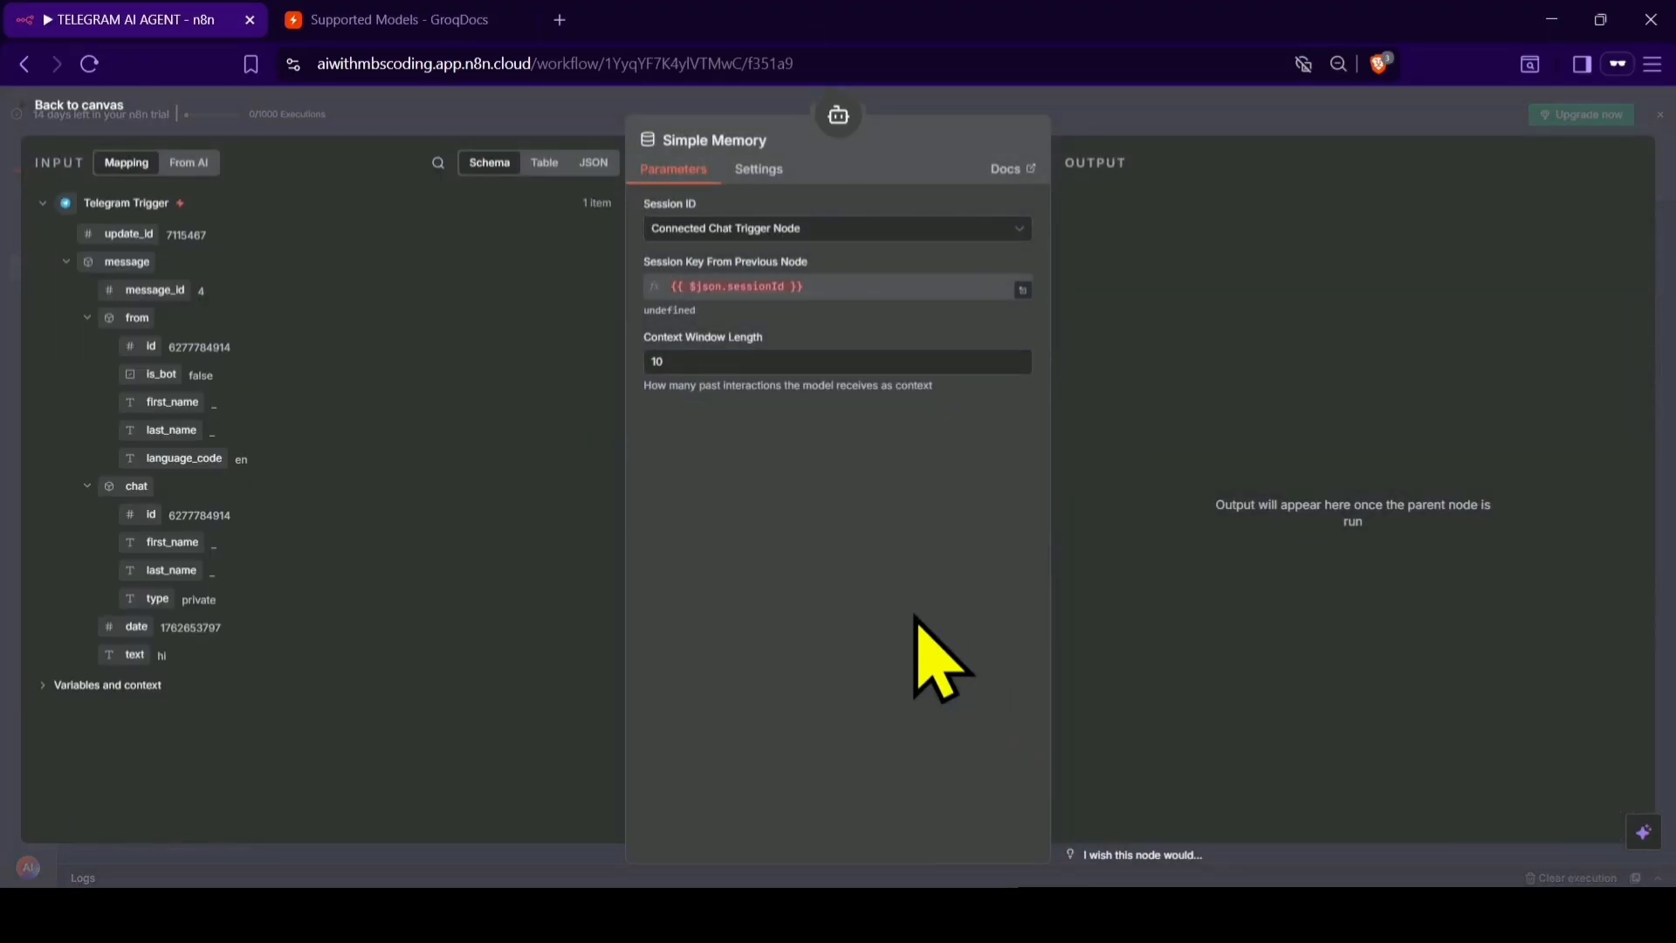
left_click(823, 234)
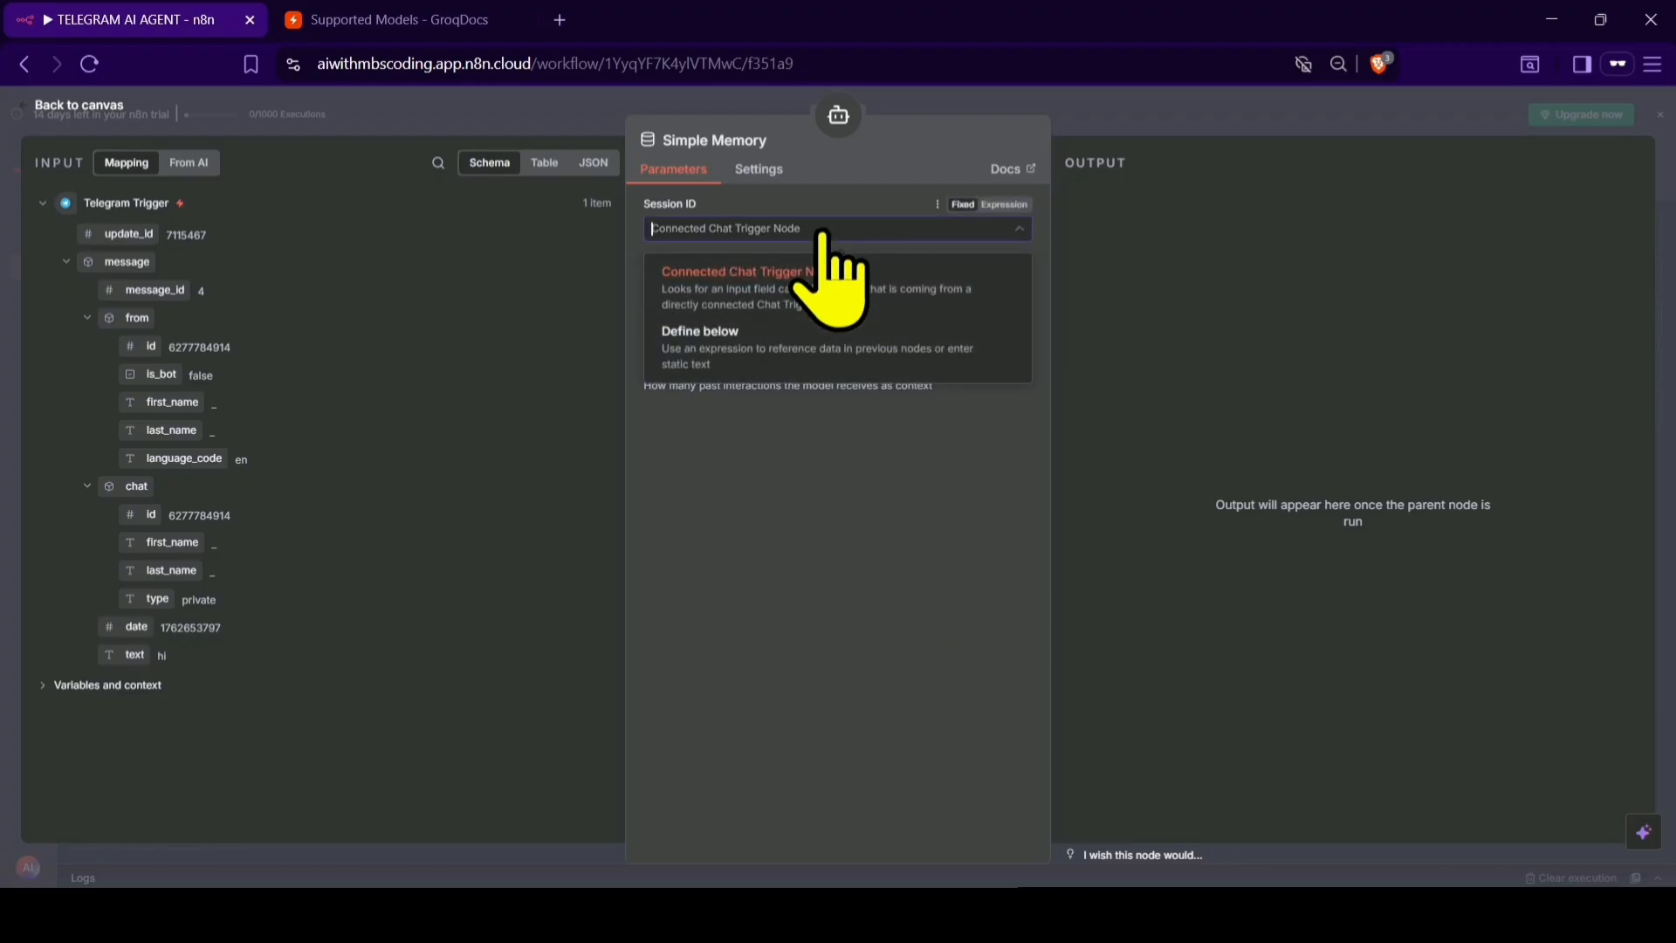
left_click(765, 343)
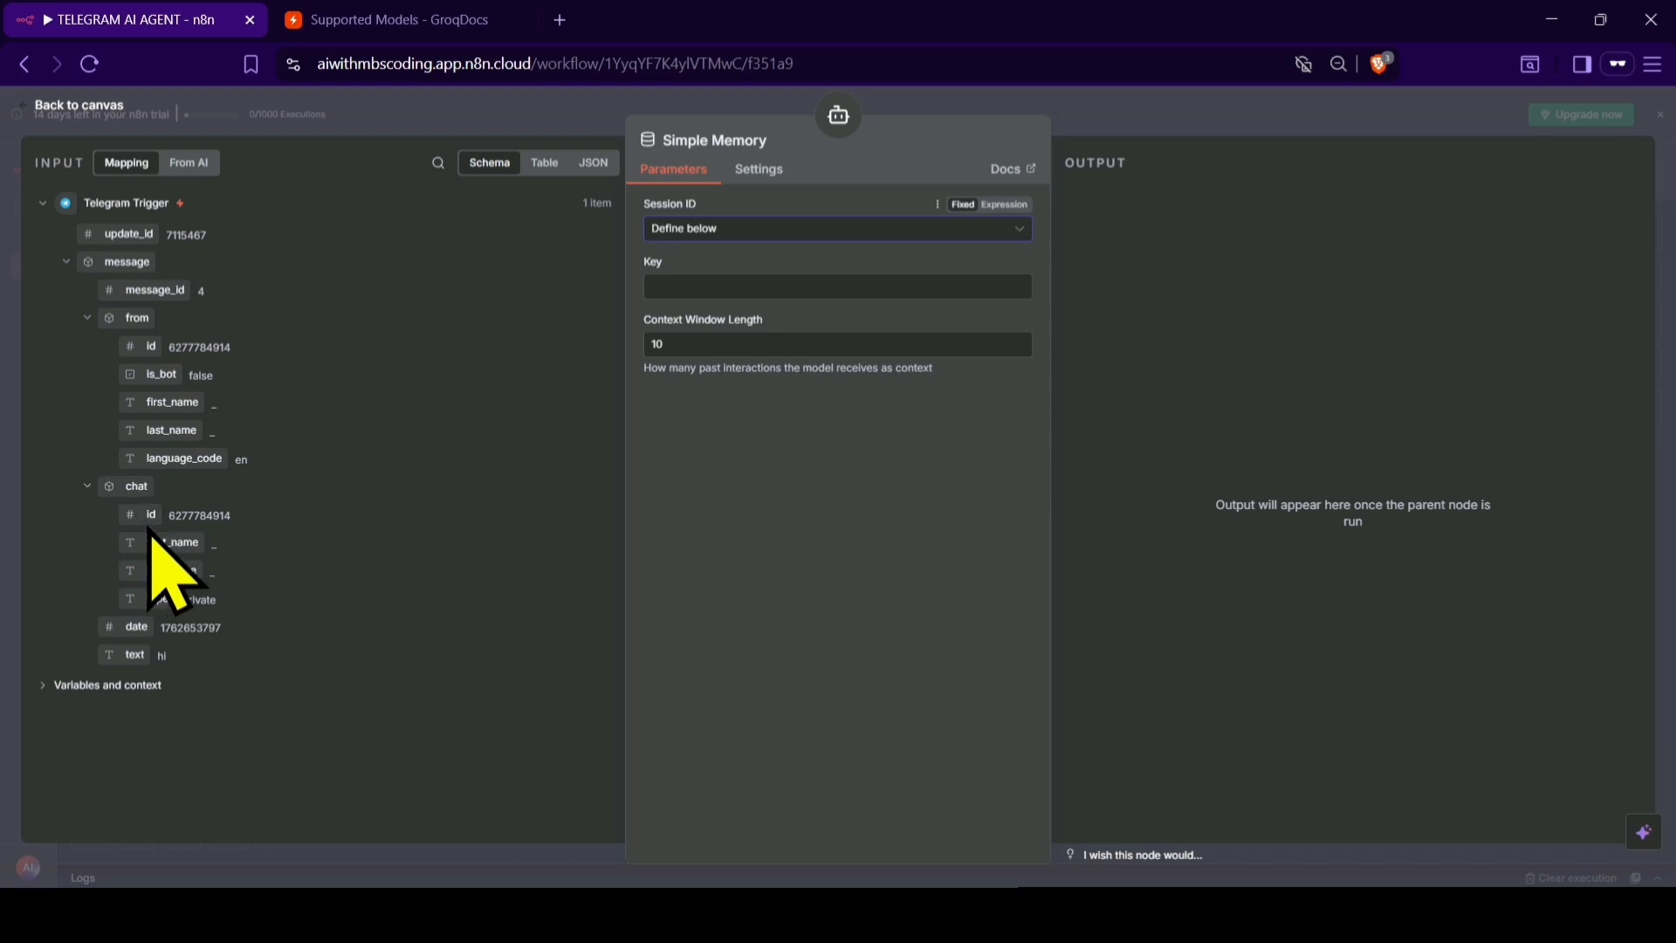
left_click_drag(139, 515, 696, 286)
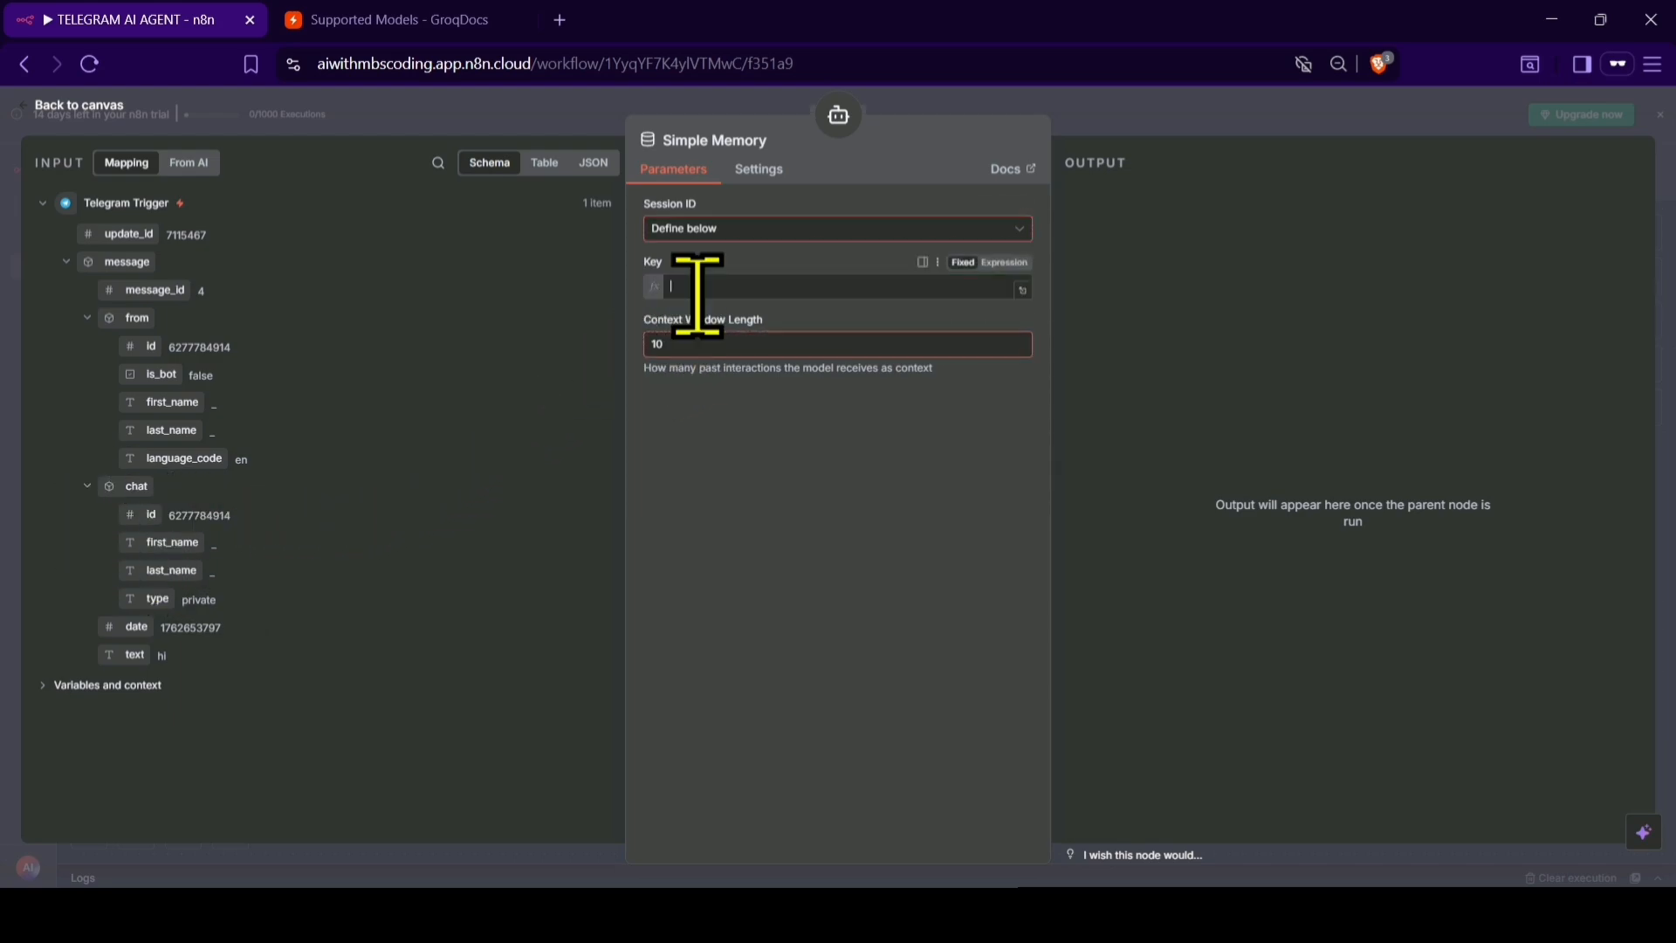
left_click(658, 540)
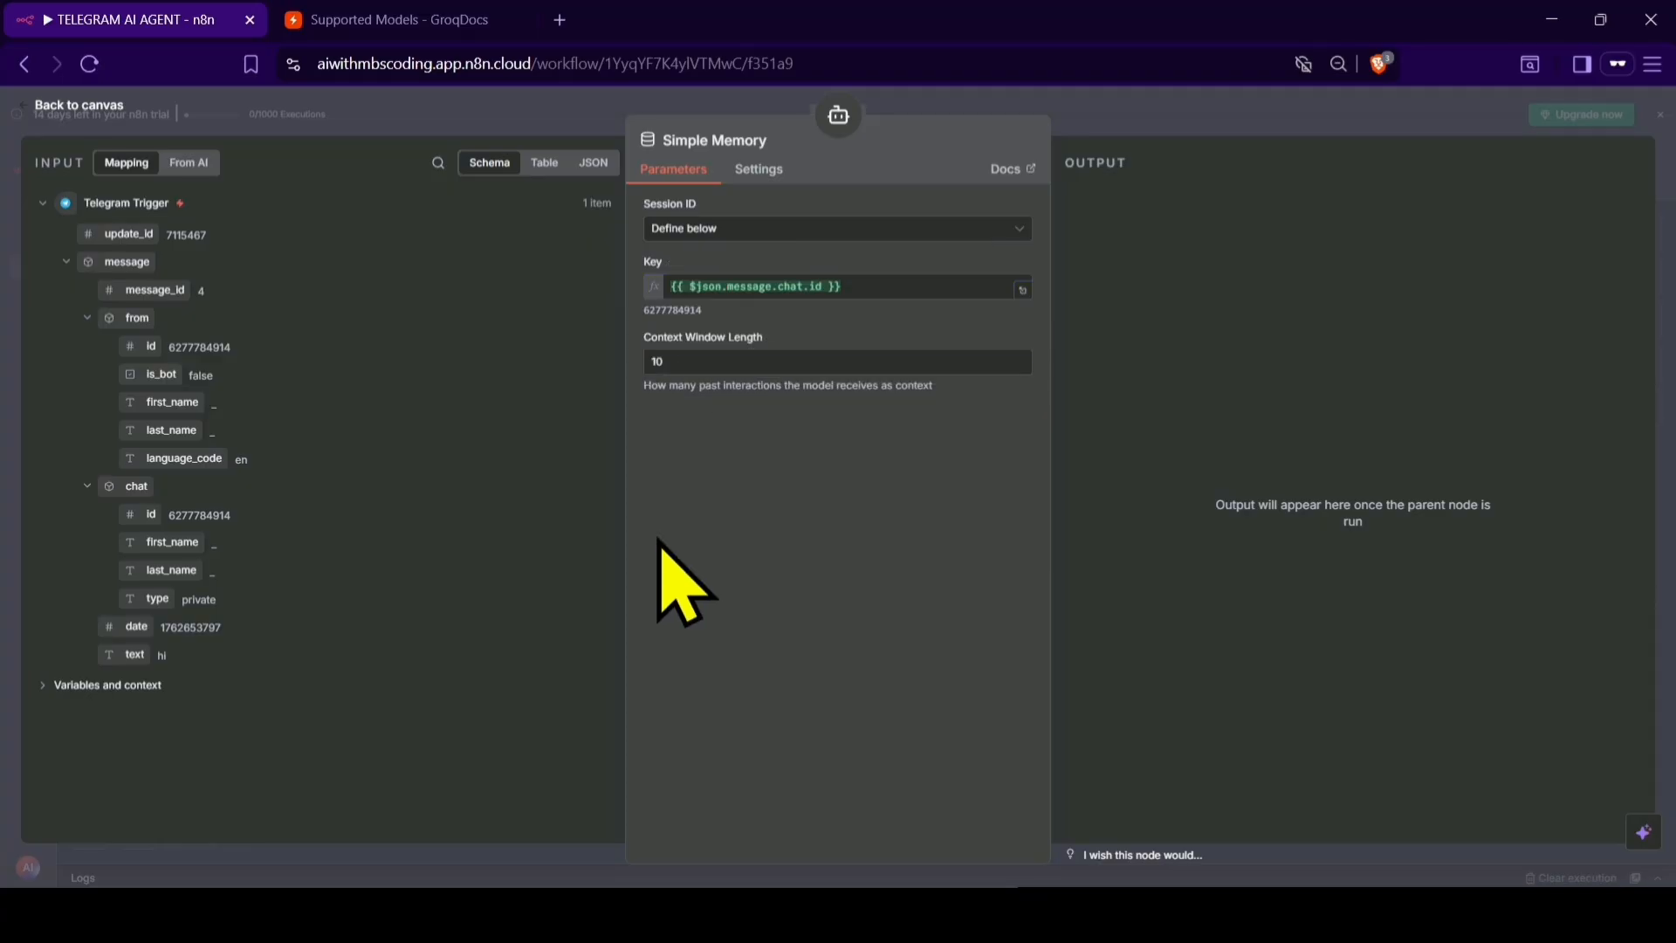
left_click(79, 106)
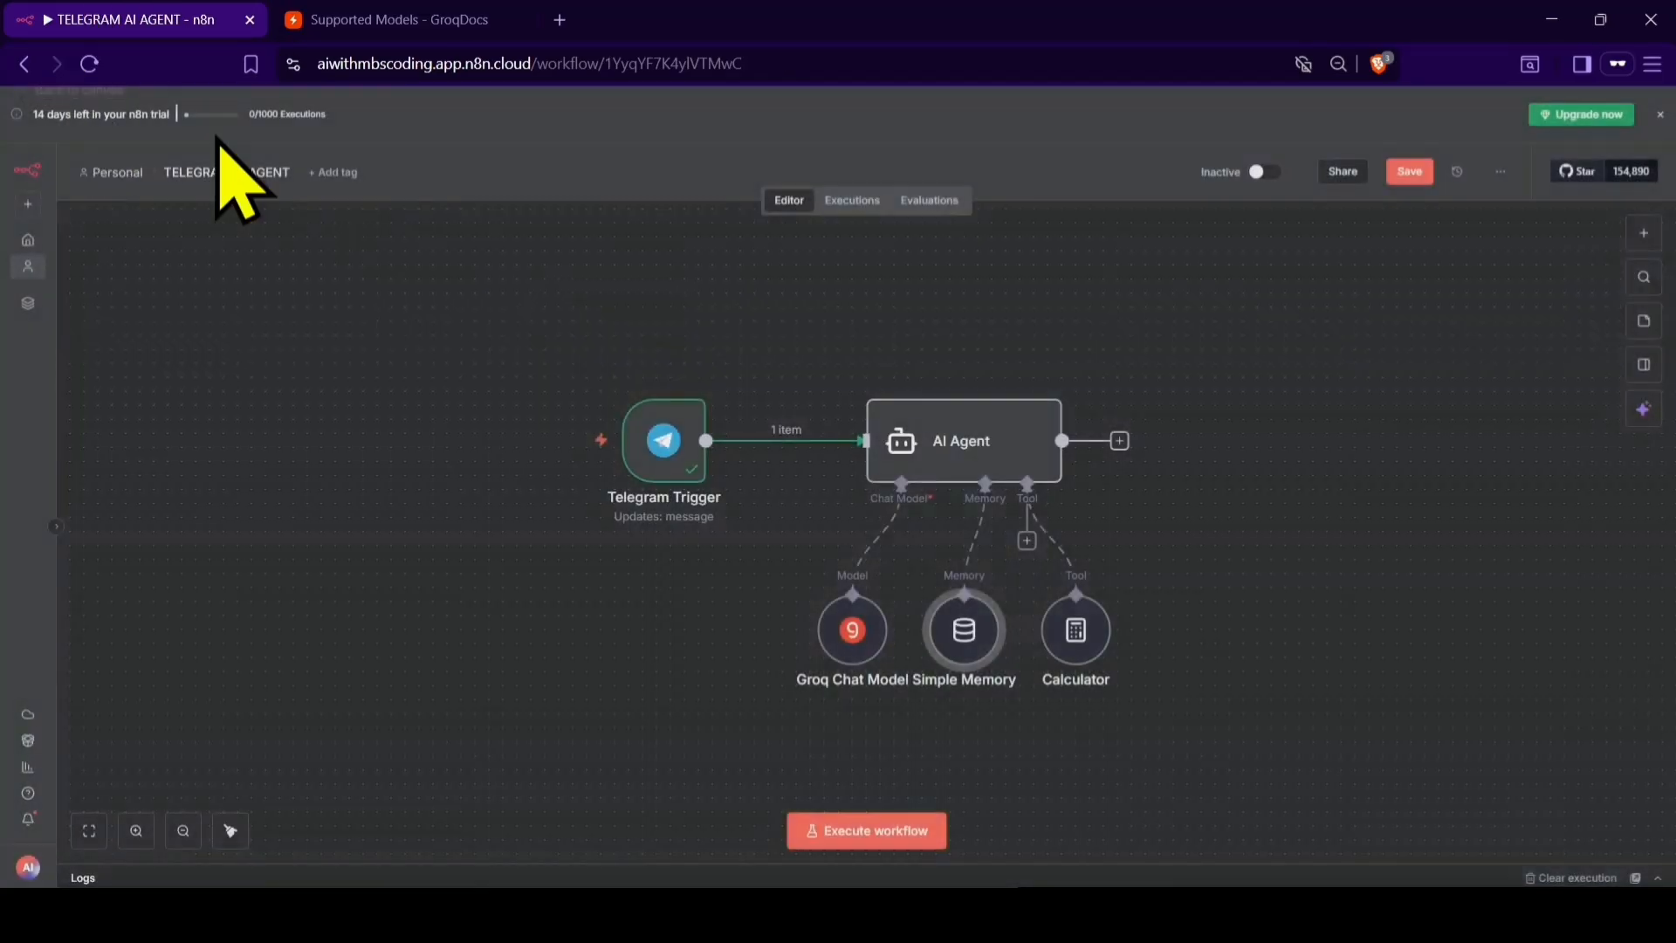
- Run the workflow again with n8n beside Telegram, sending the bot another "hi", and maximize the n8n window
left_click(890, 834)
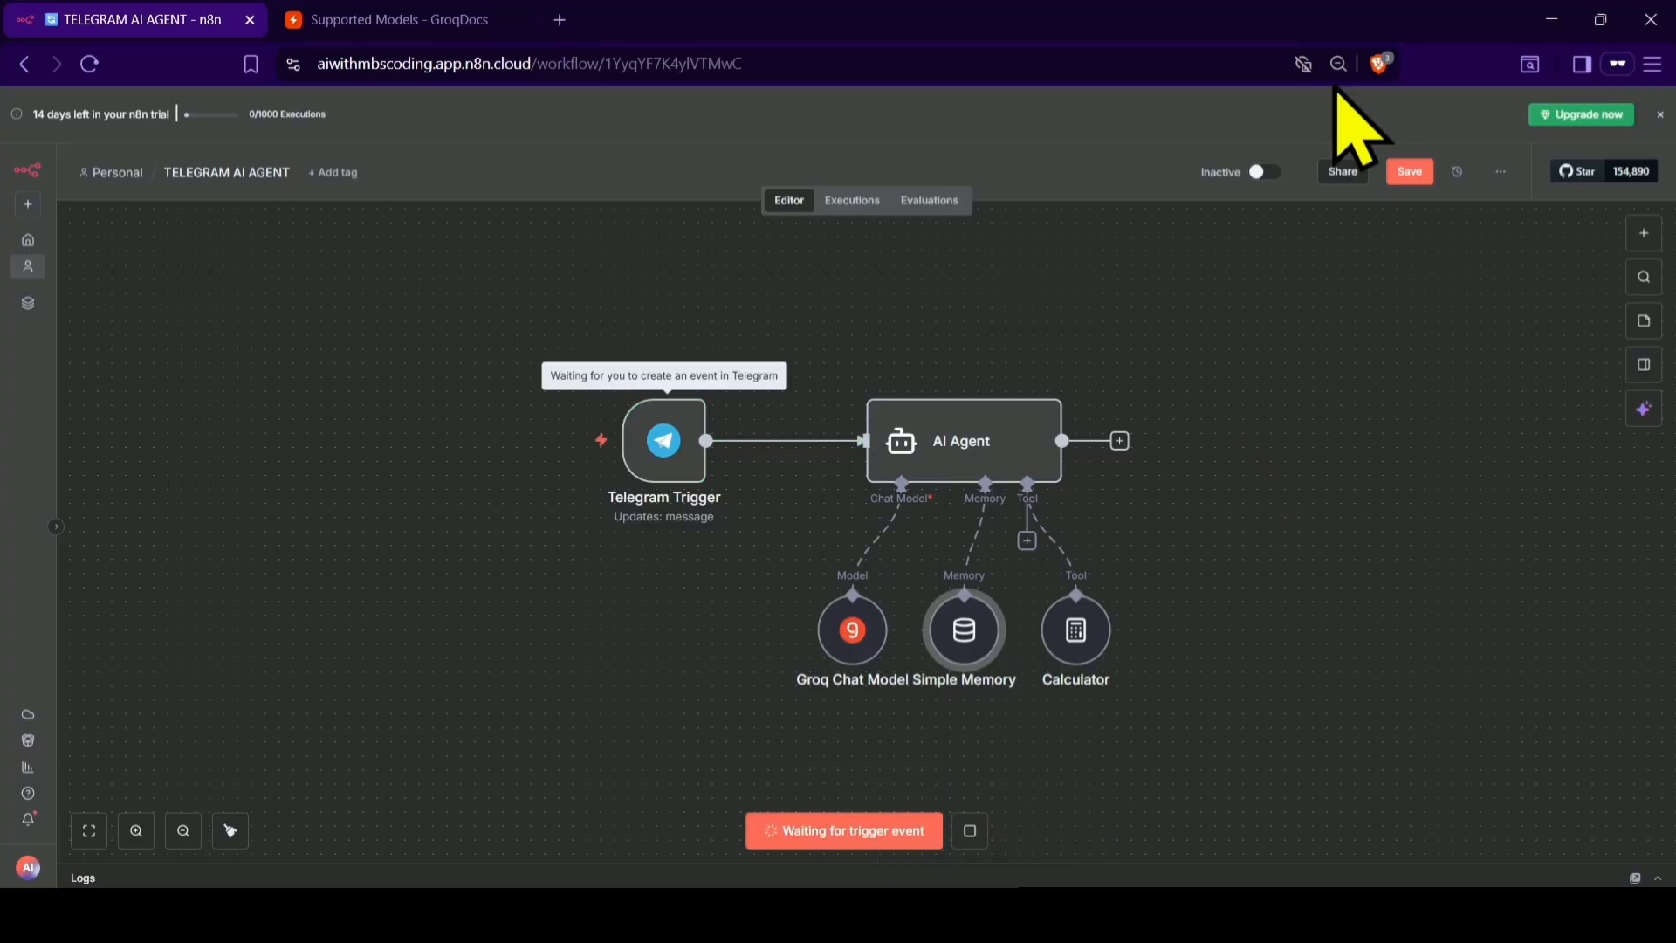
key("super+Left")
key("Return")
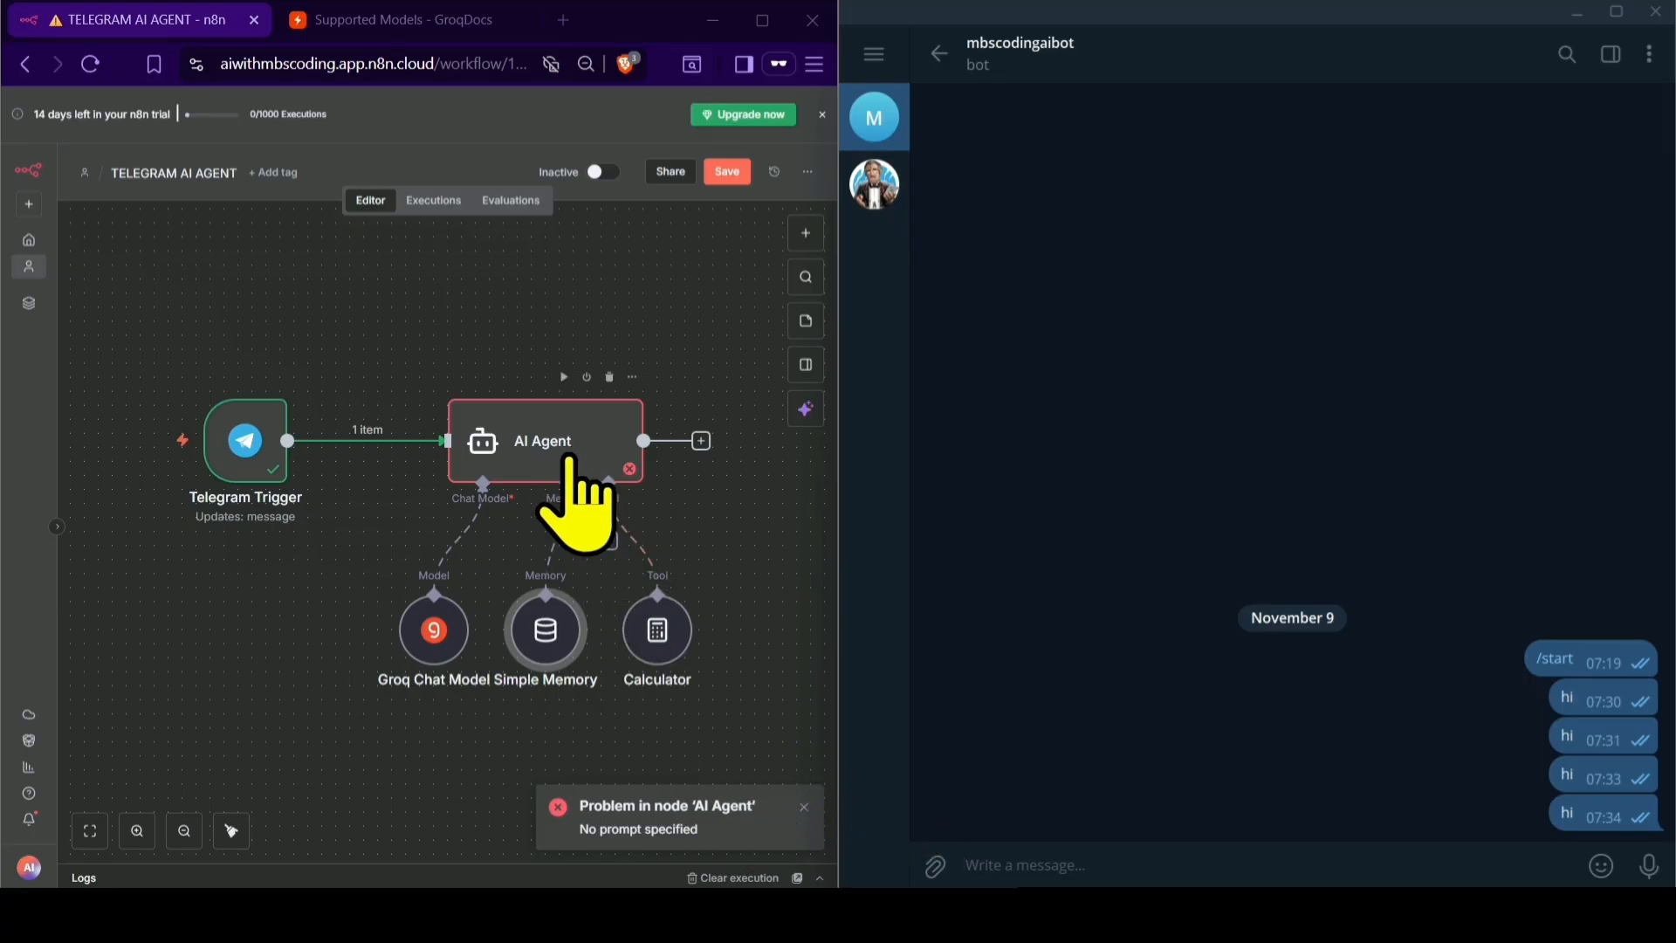
key("super+Up")
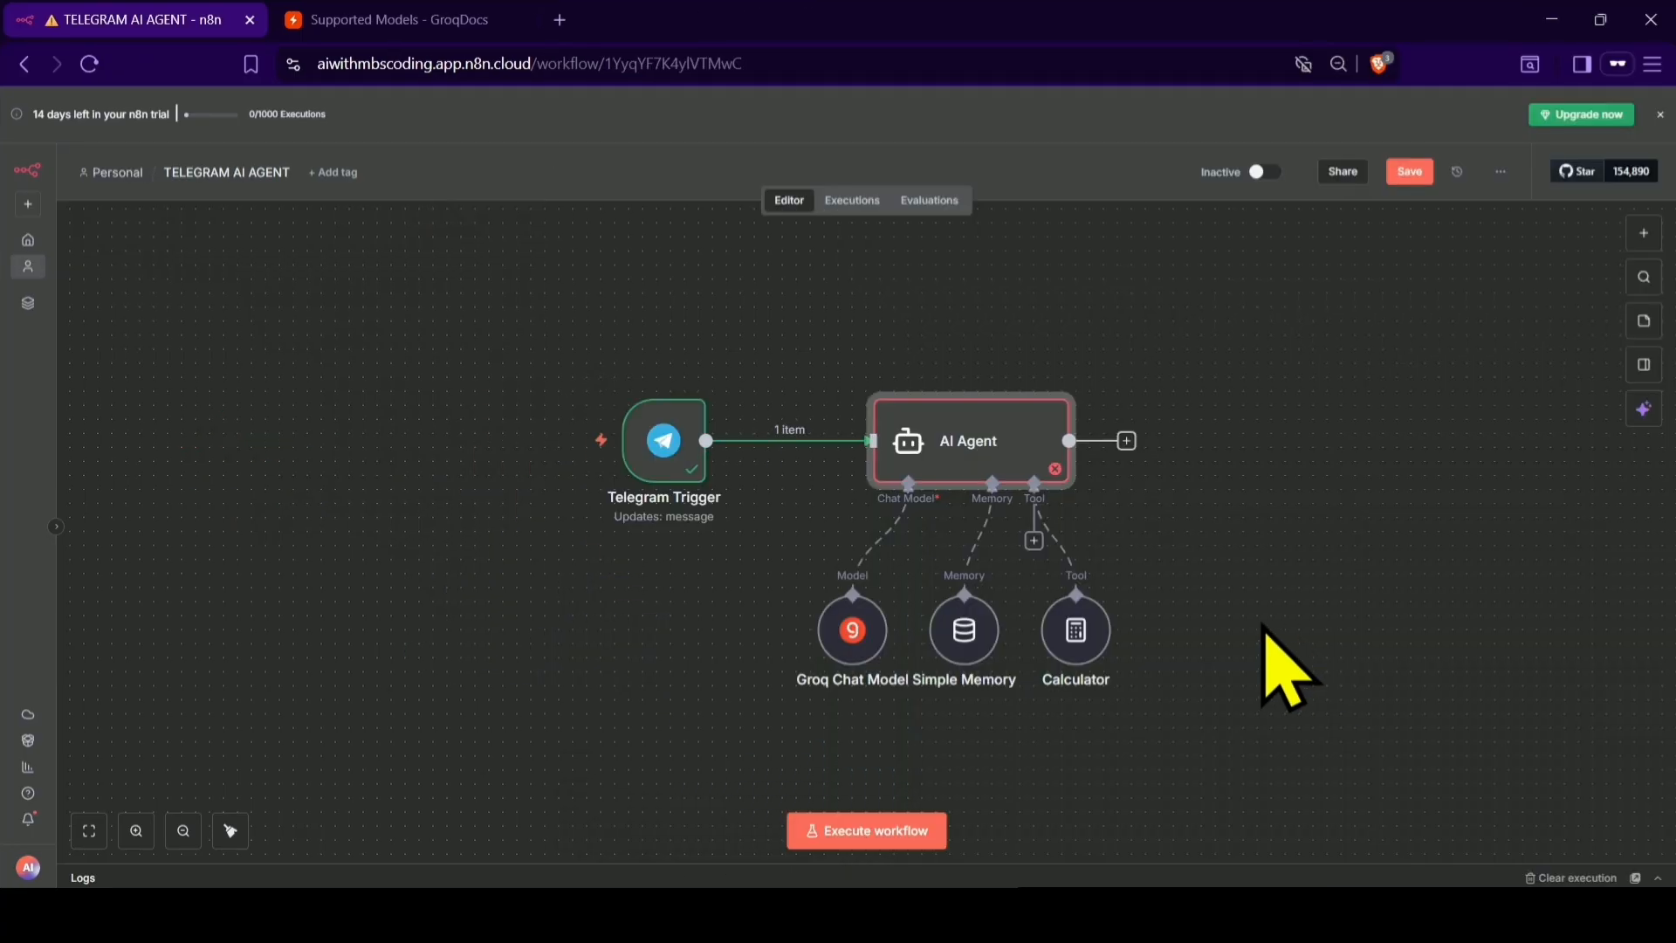
- Set the AI Agent's prompt source to Define below and its user message prompt to {{ $json.message.text }}
double_click(964, 451)
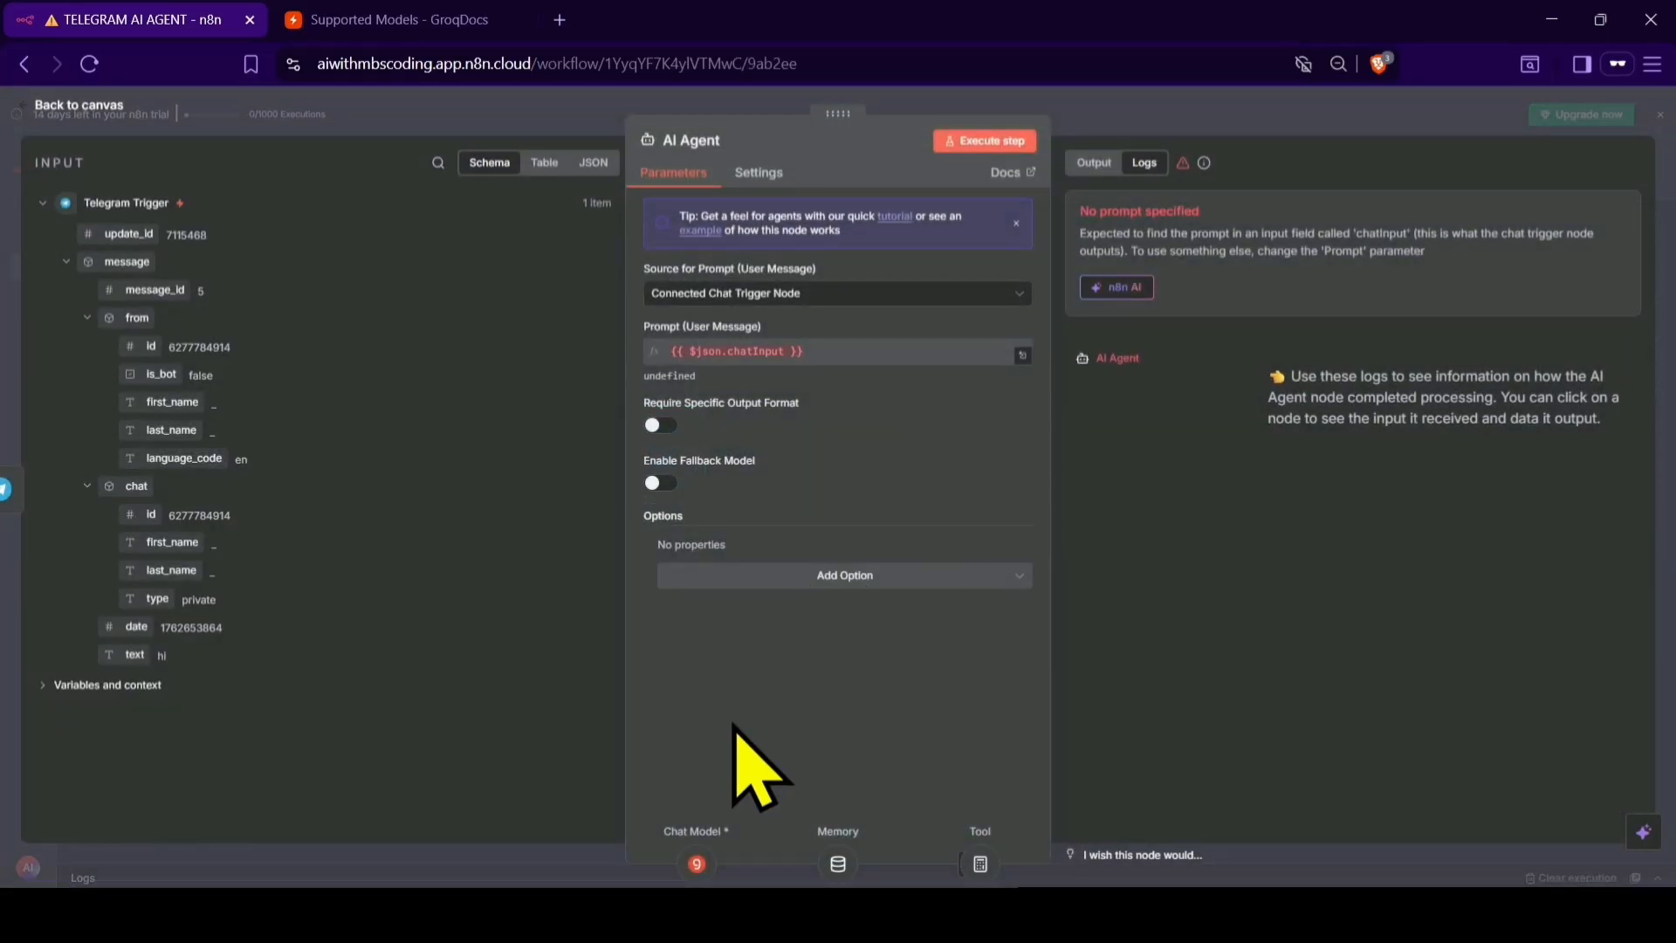
left_click(816, 298)
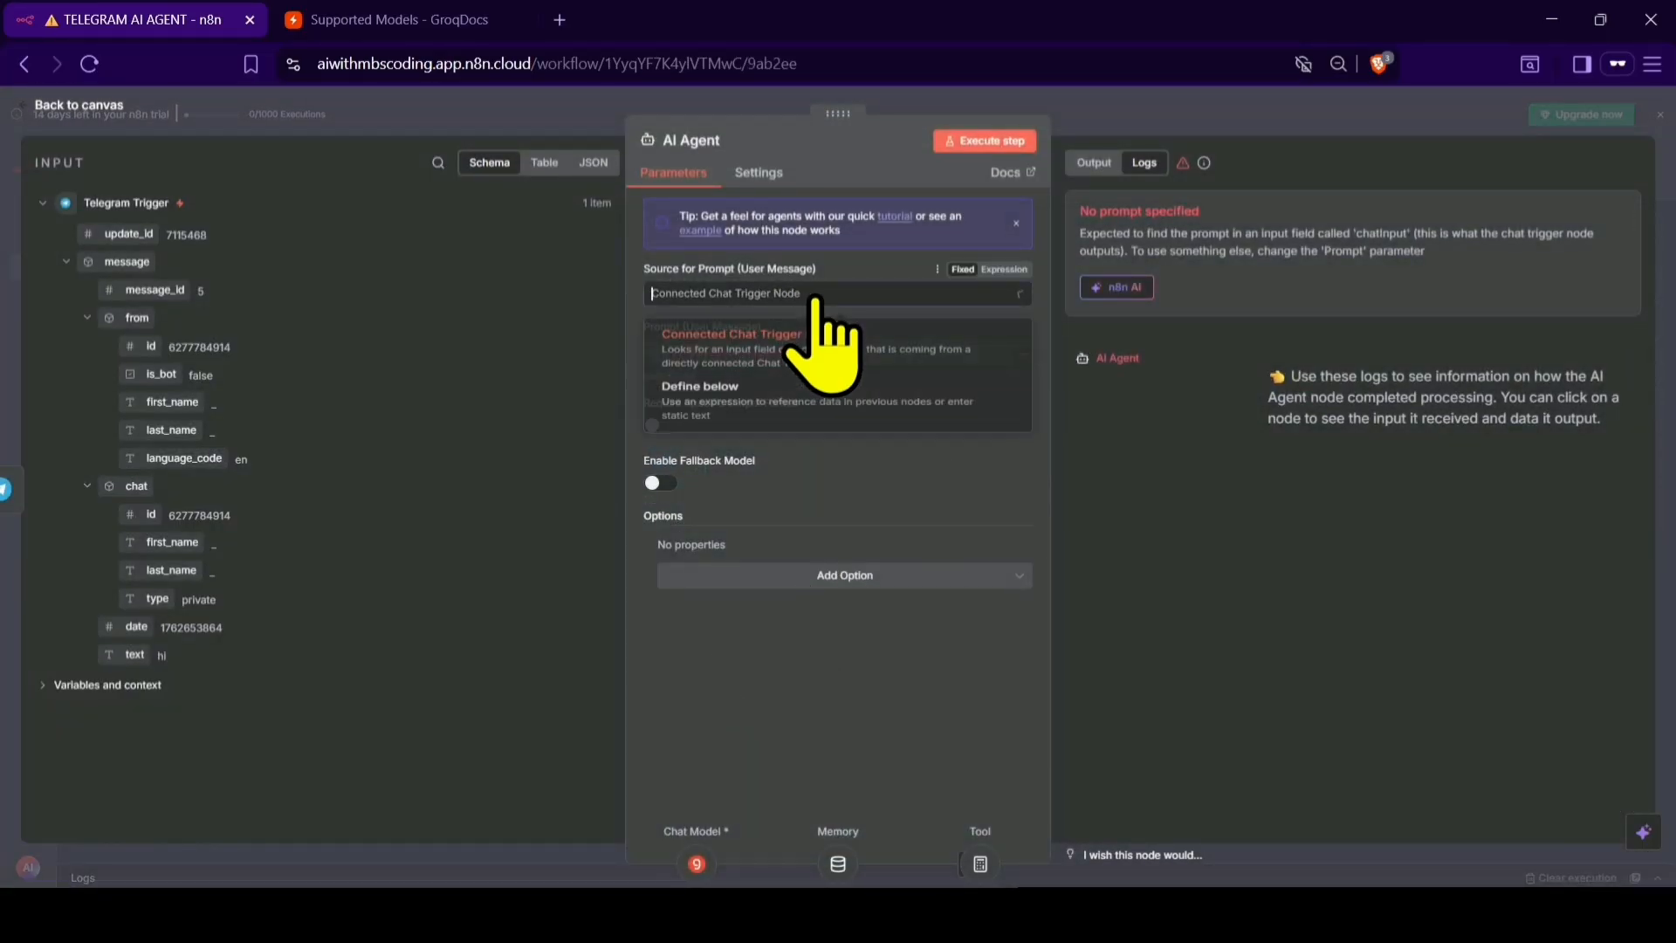
left_click(756, 423)
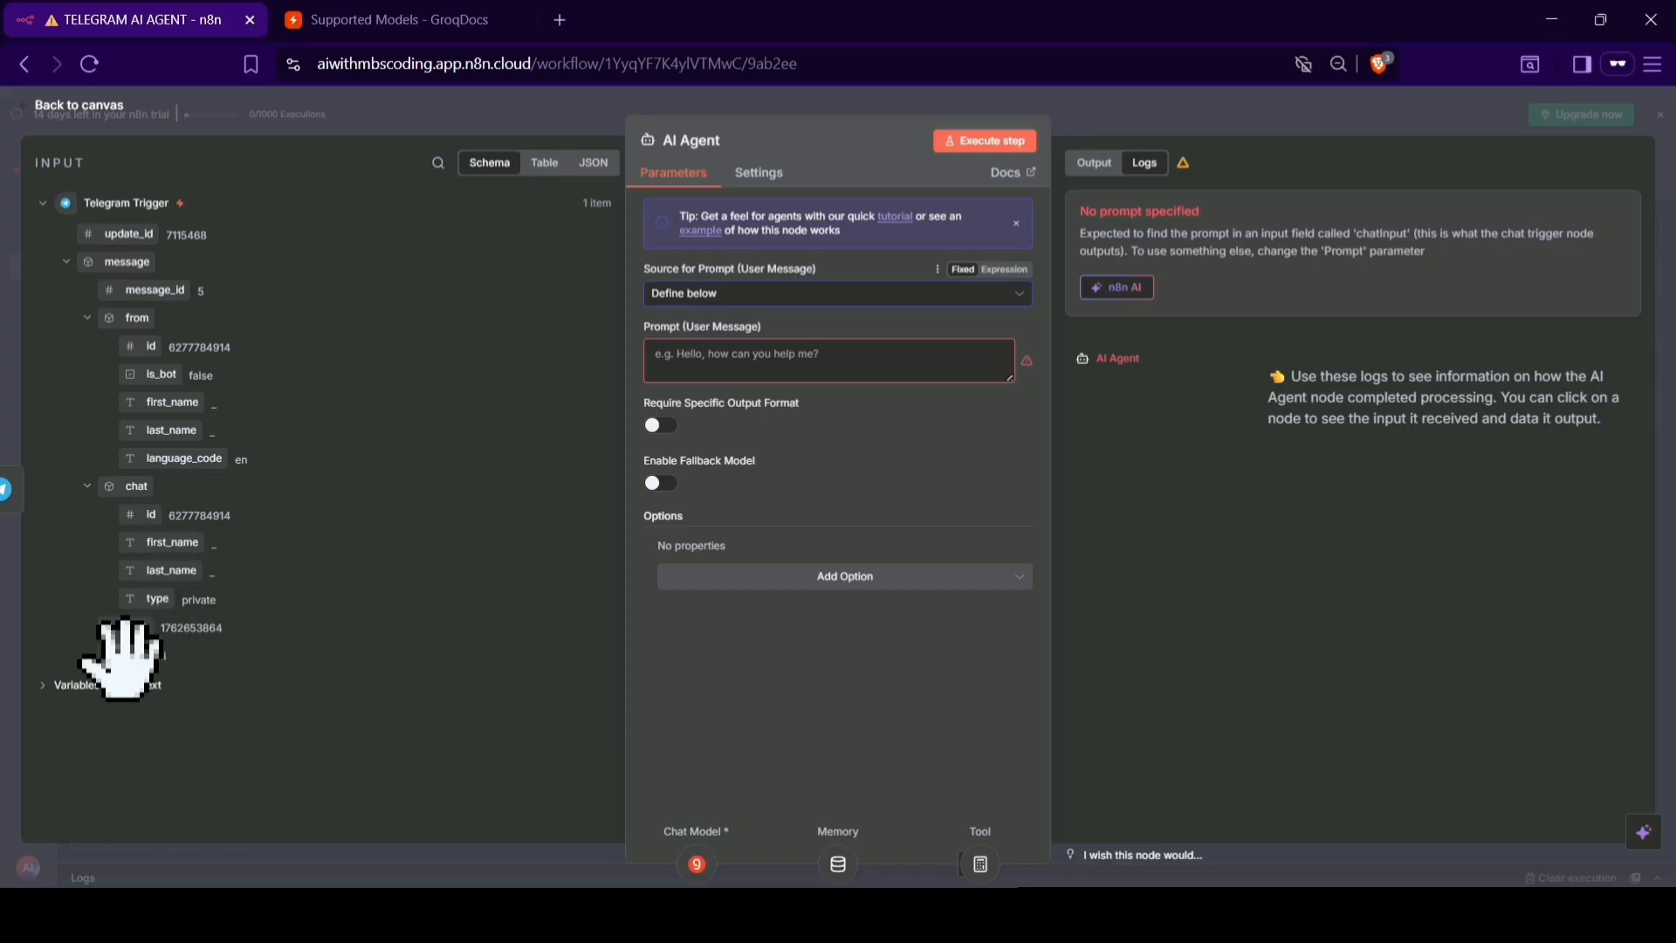
left_click_drag(127, 654, 744, 375)
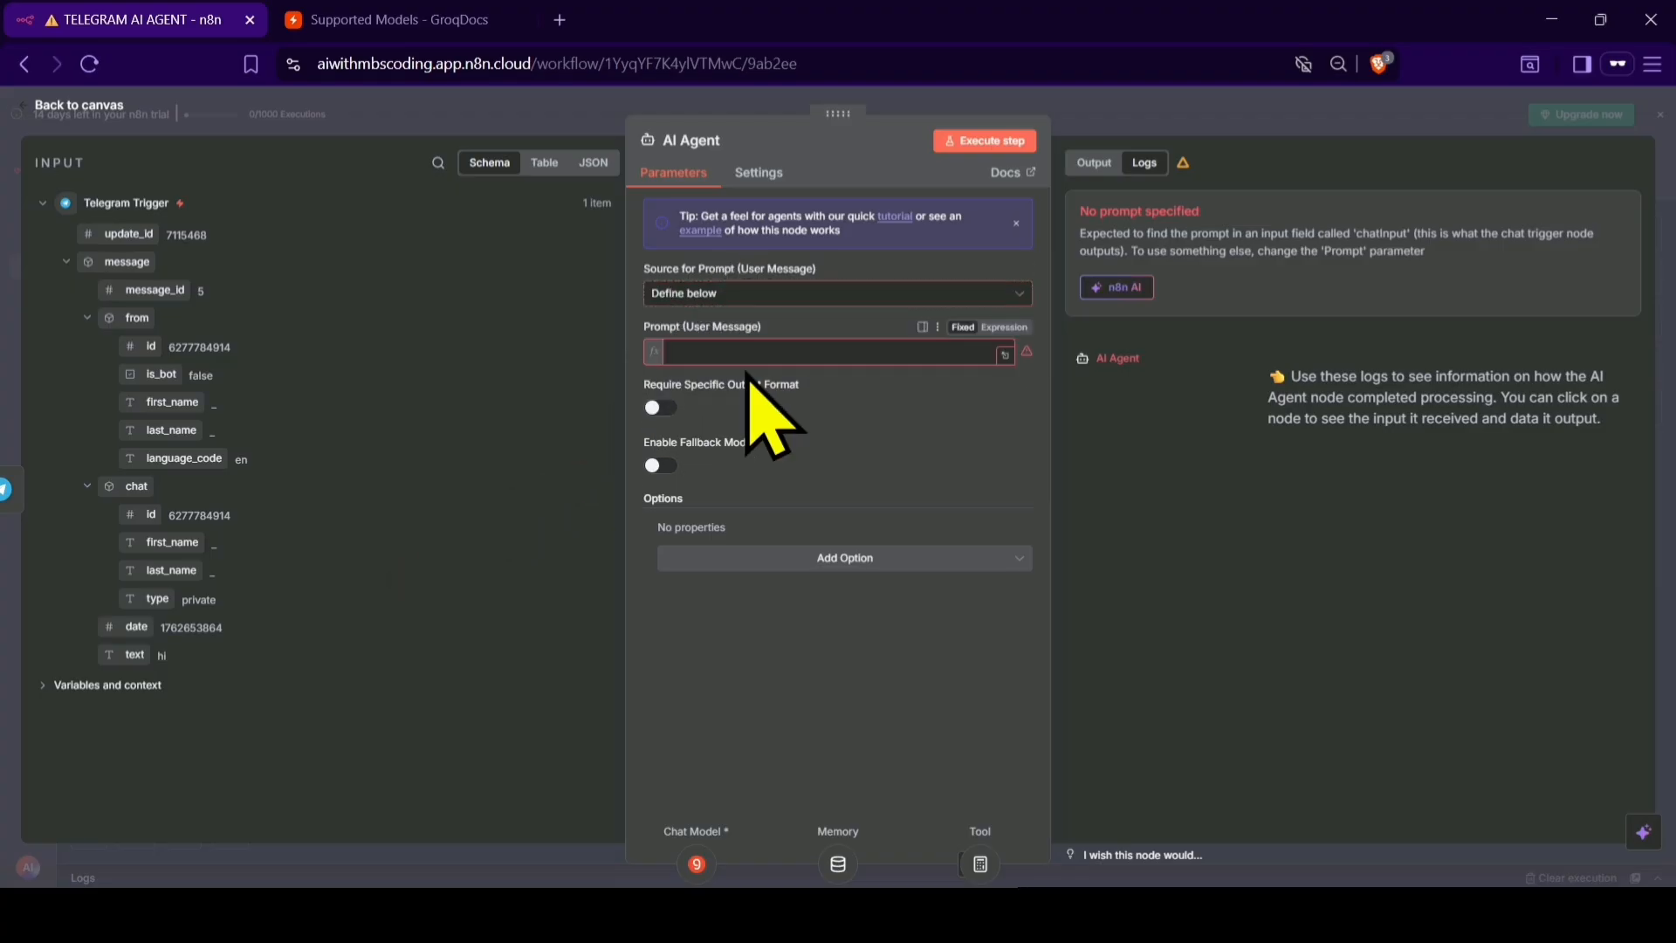
left_click(694, 689)
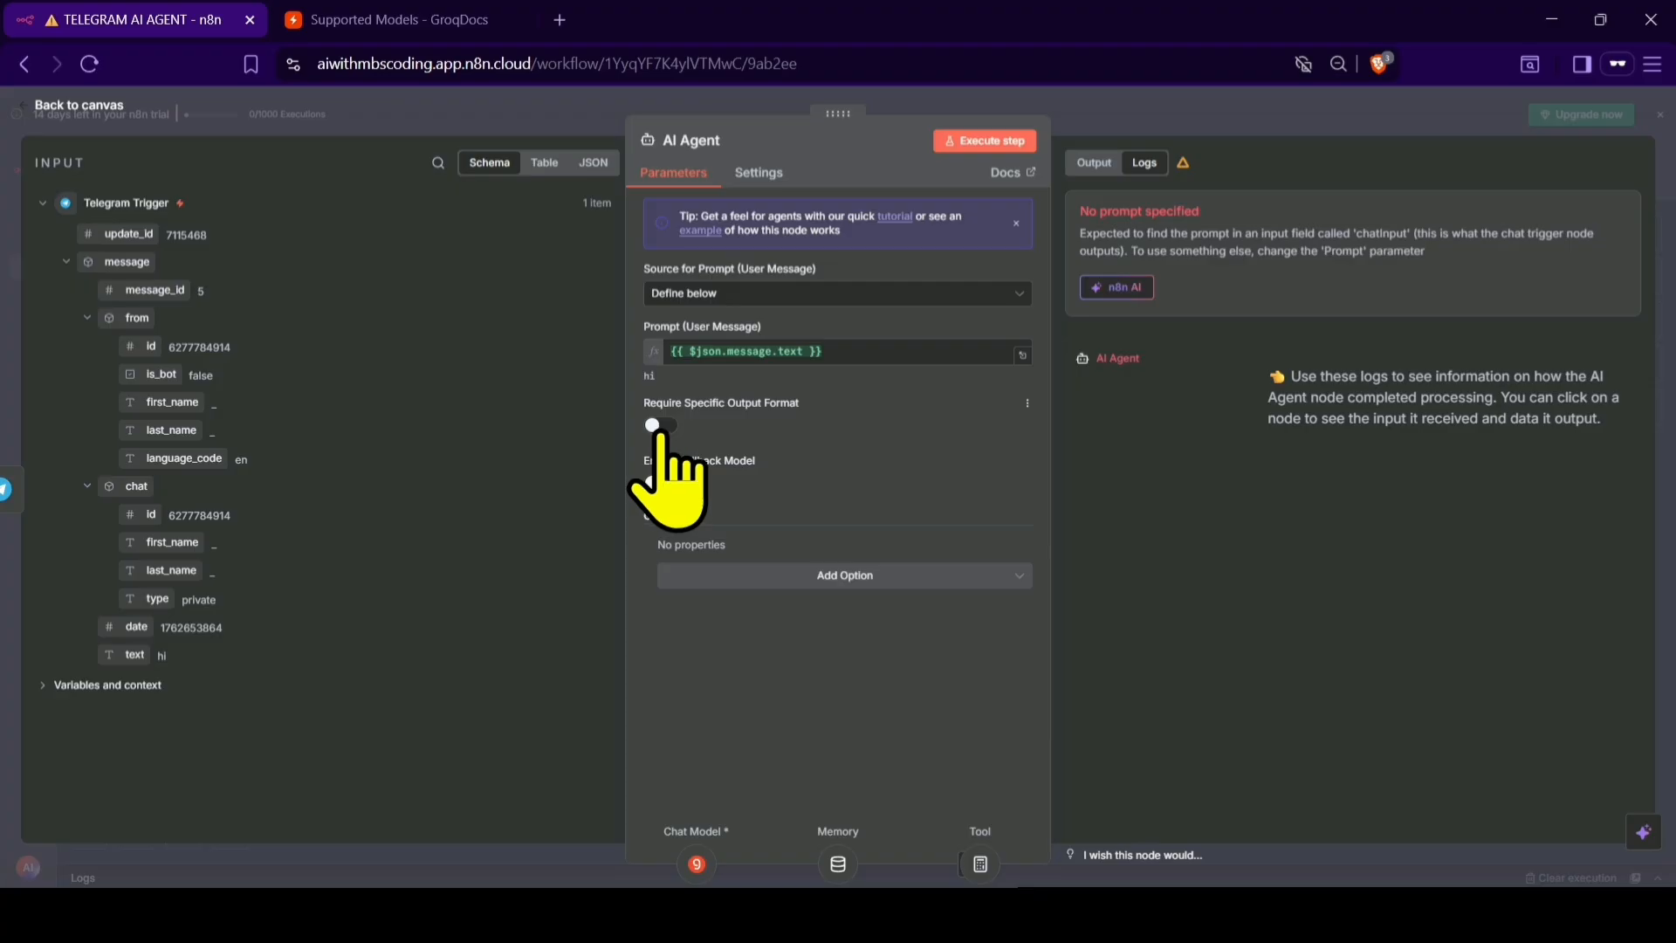
- Require a specific output format on the AI Agent and add a System Message asking for precise, slightly chit-chatty answers of 3 to 4 lines
left_click(660, 427)
left_click(792, 628)
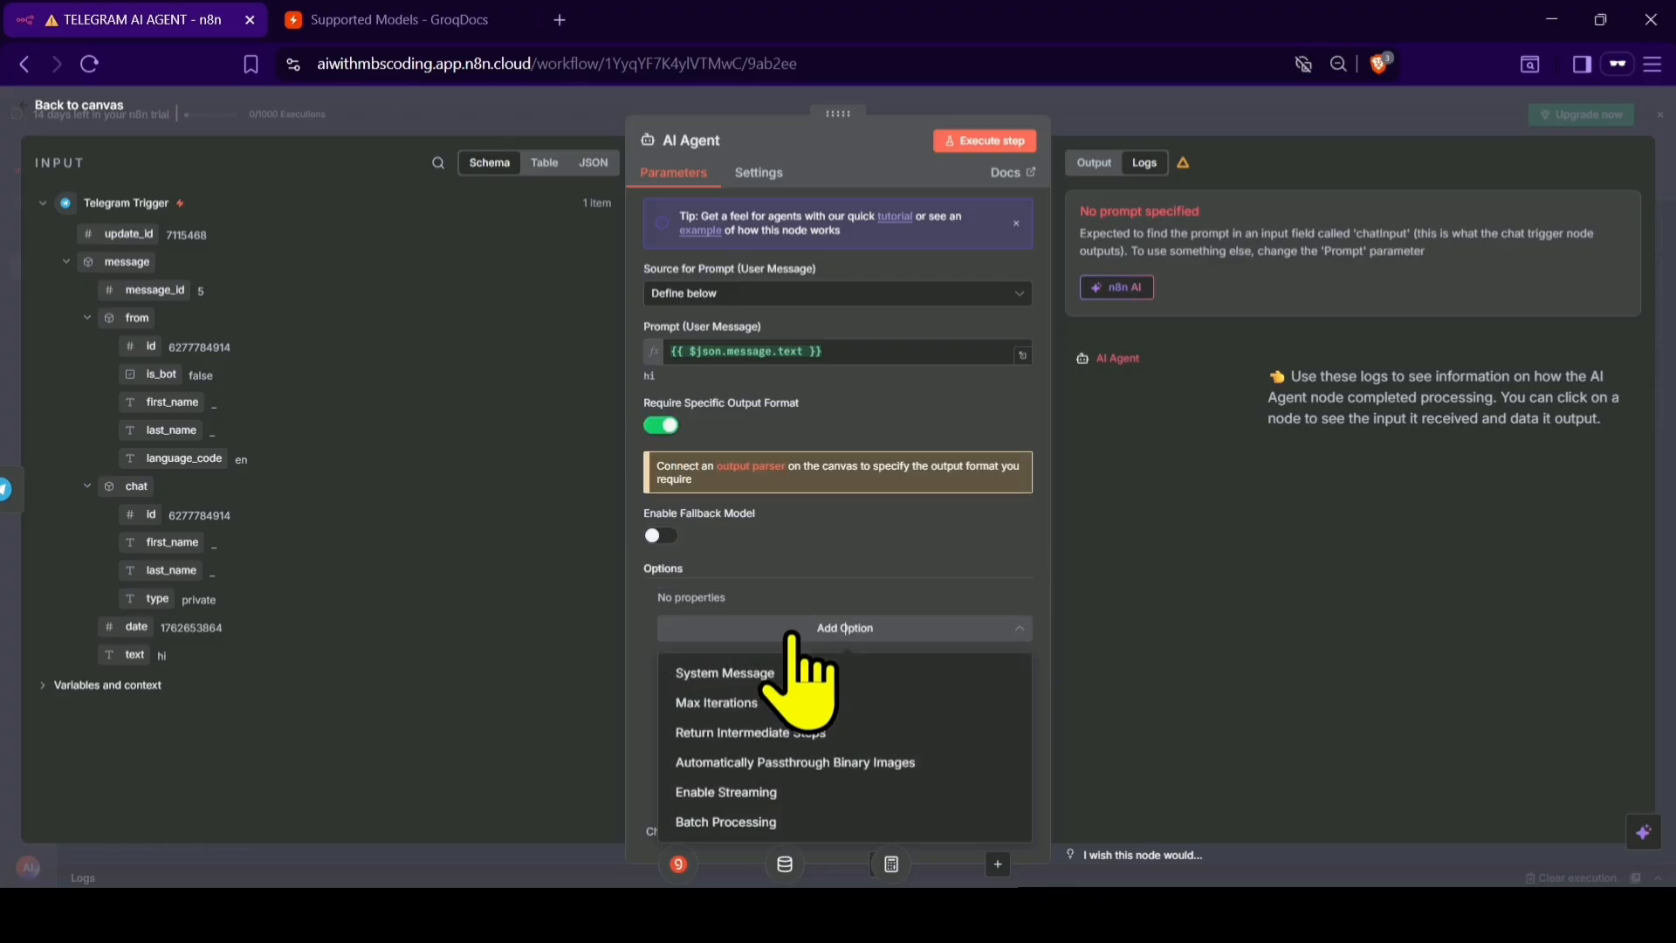
left_click(763, 674)
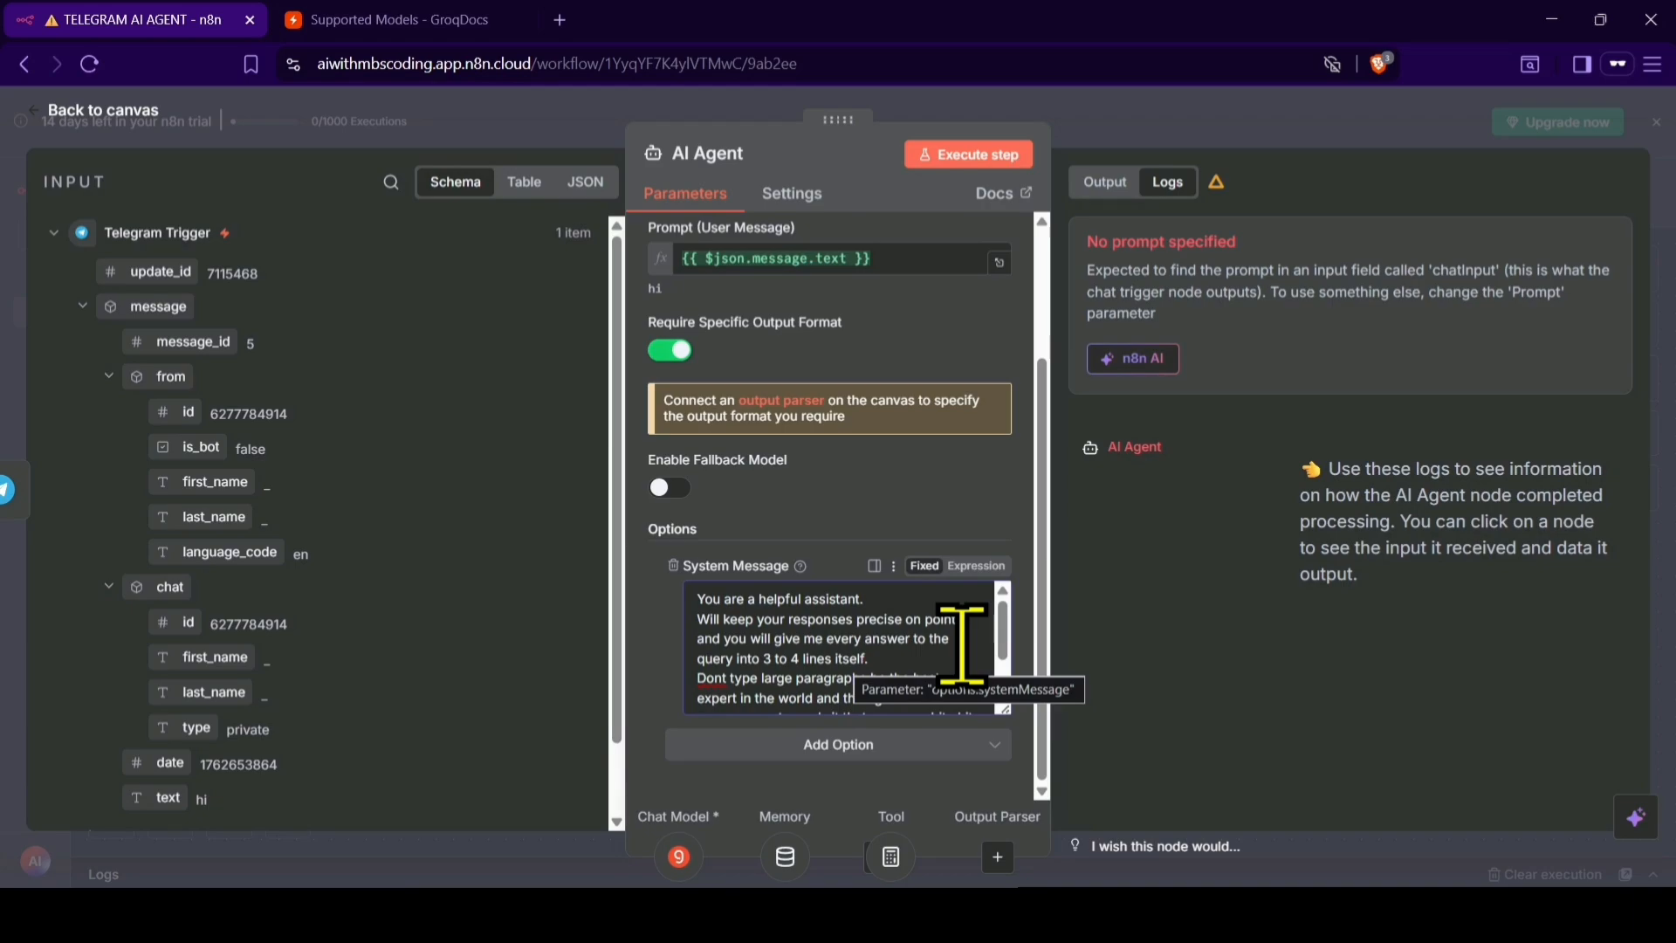
scroll(843, 692, "up", 5)
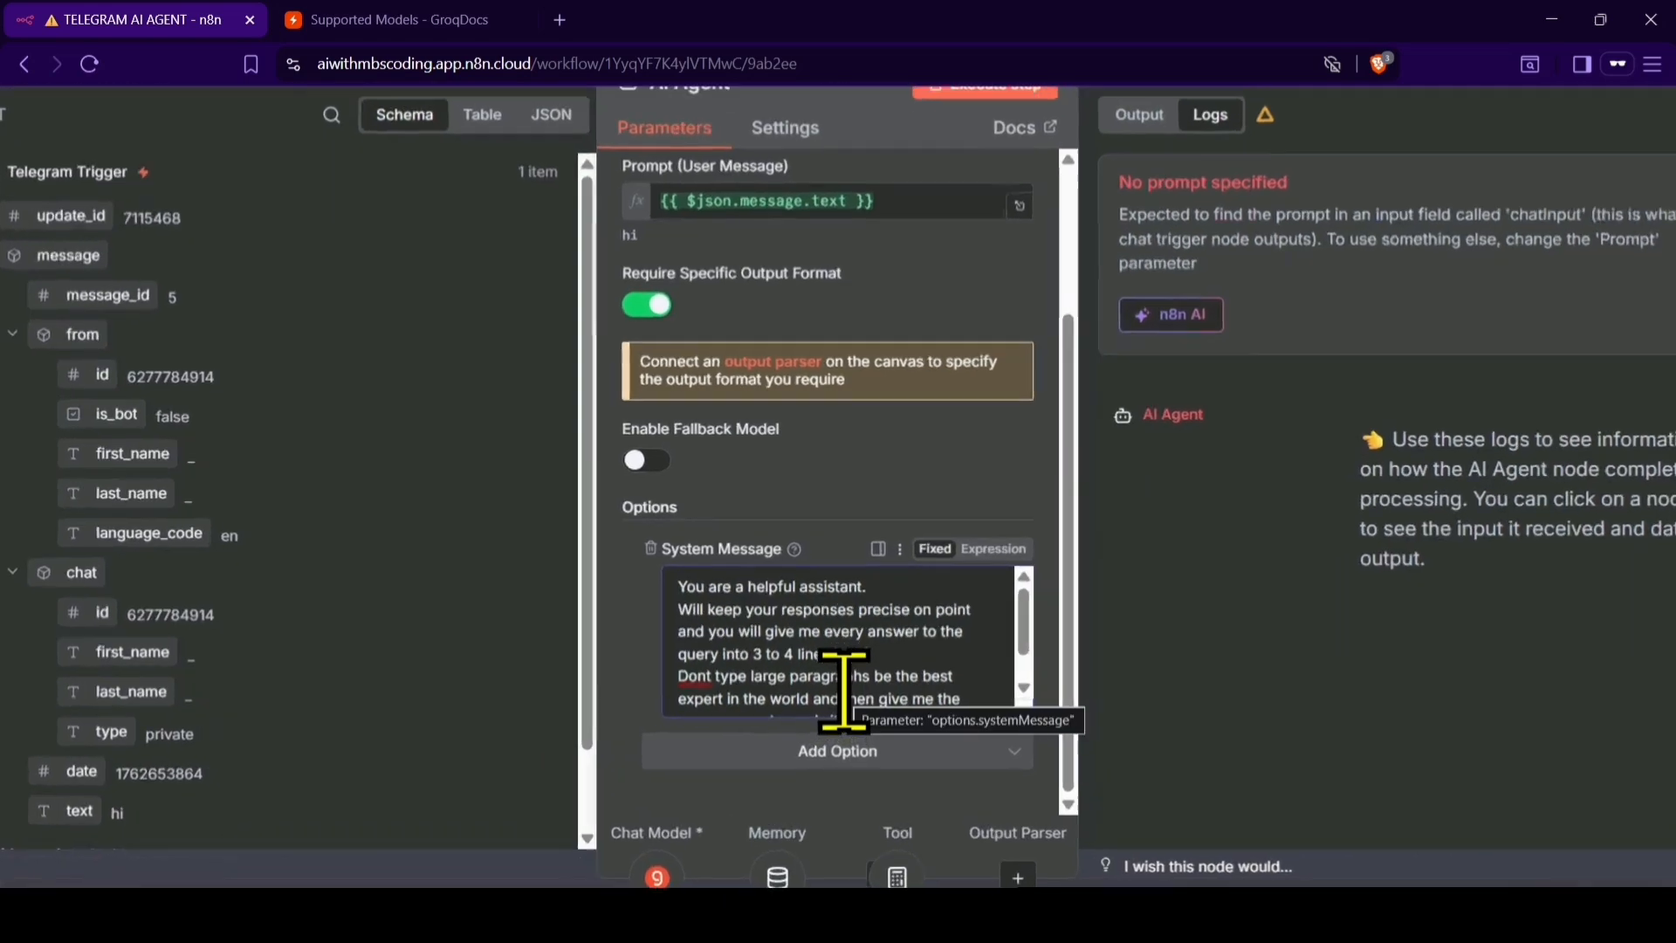
scroll(844, 692, "up", 1)
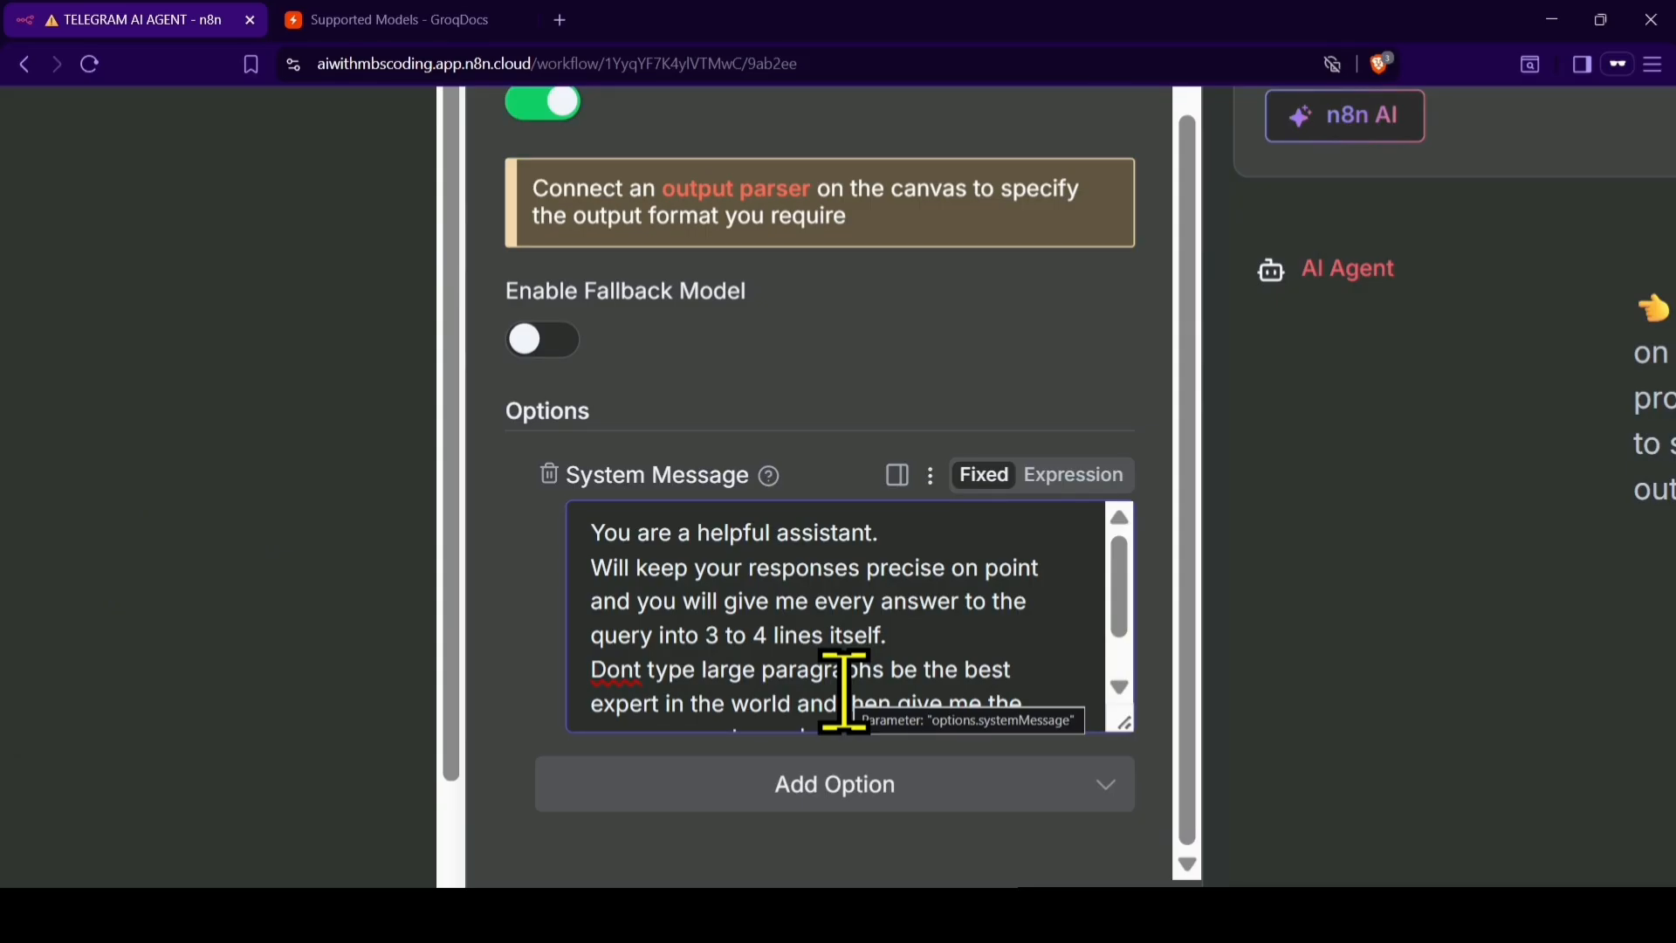
scroll(986, 567, "up", 1)
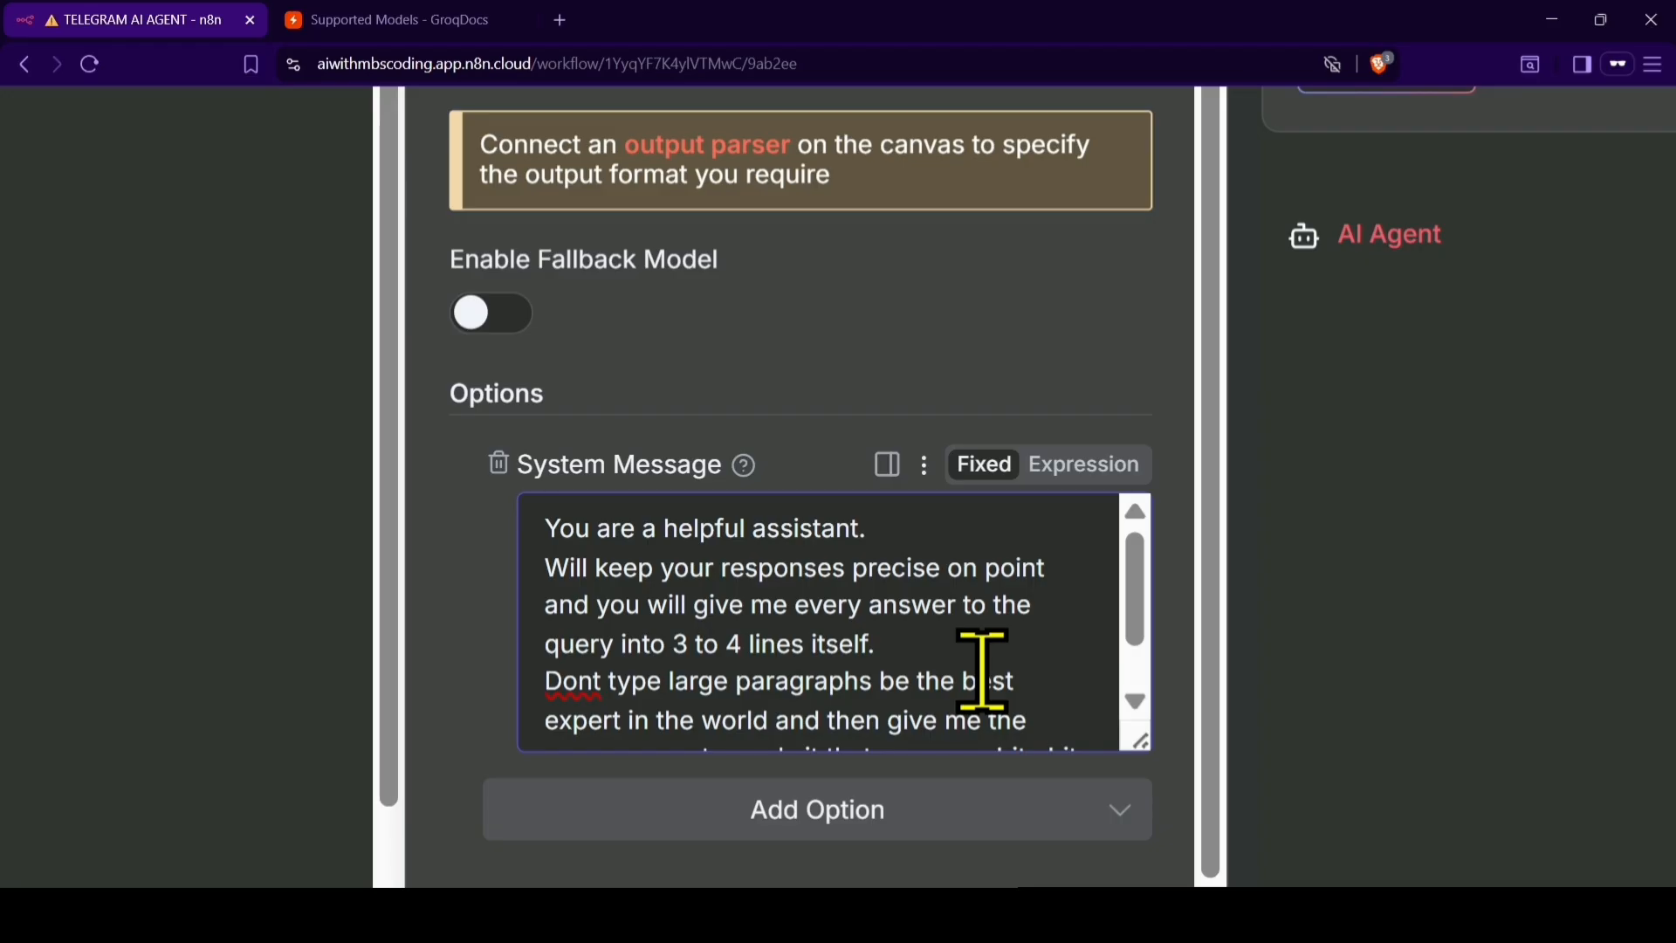
scroll(982, 669, "down", 2)
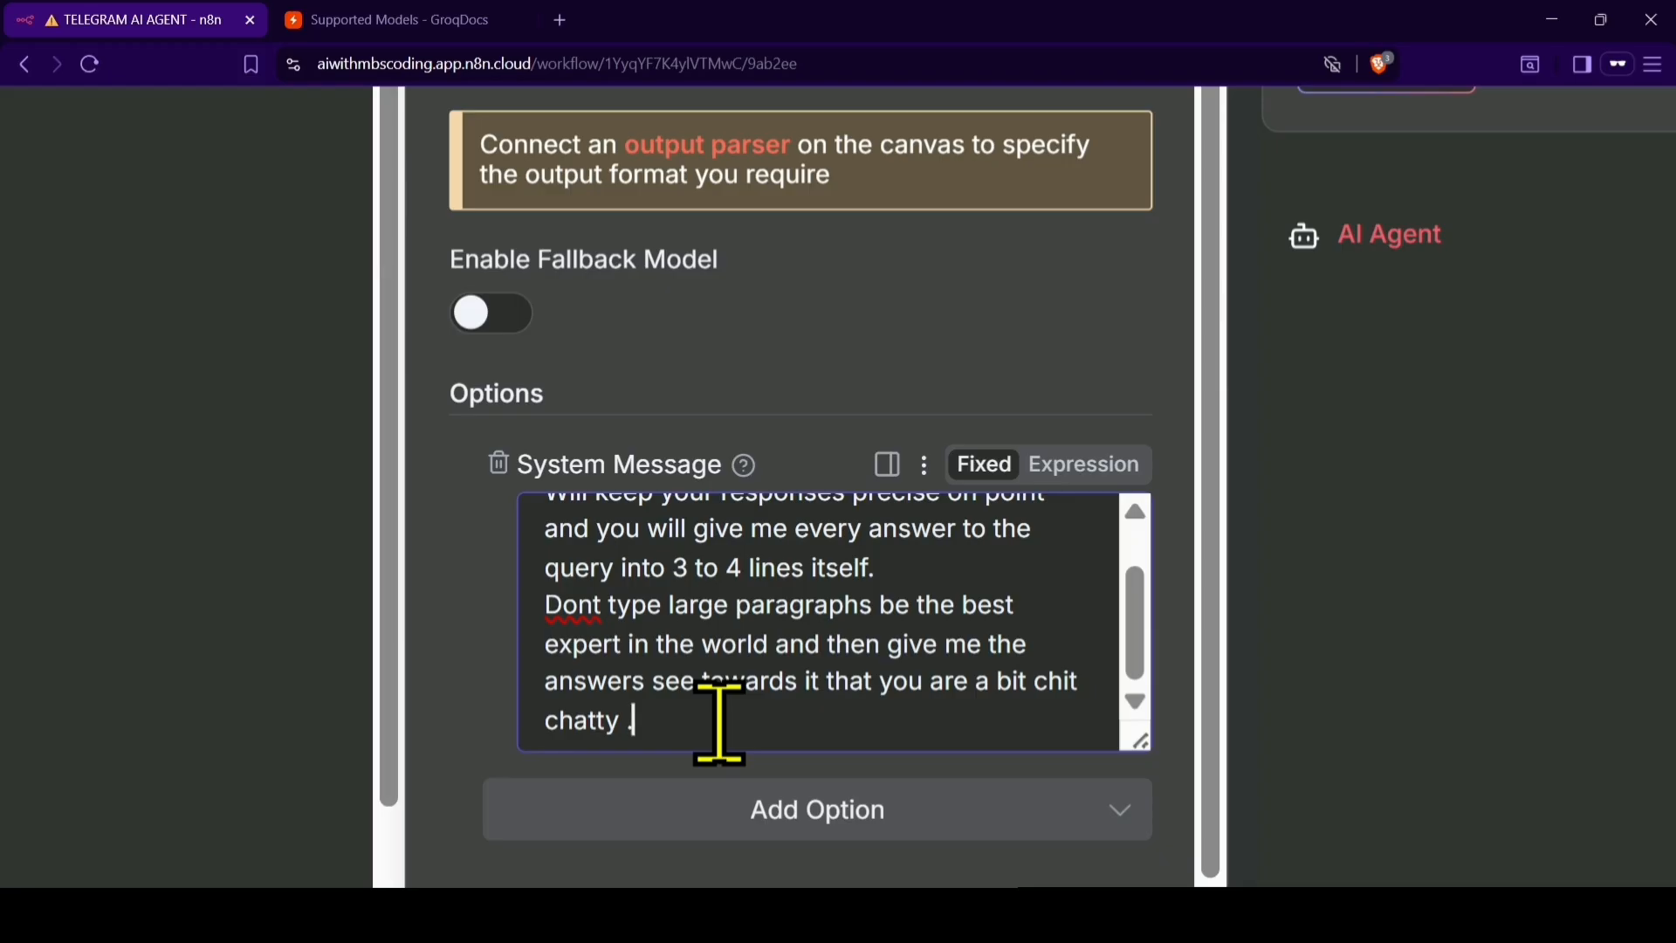
scroll(839, 790, "down", 1)
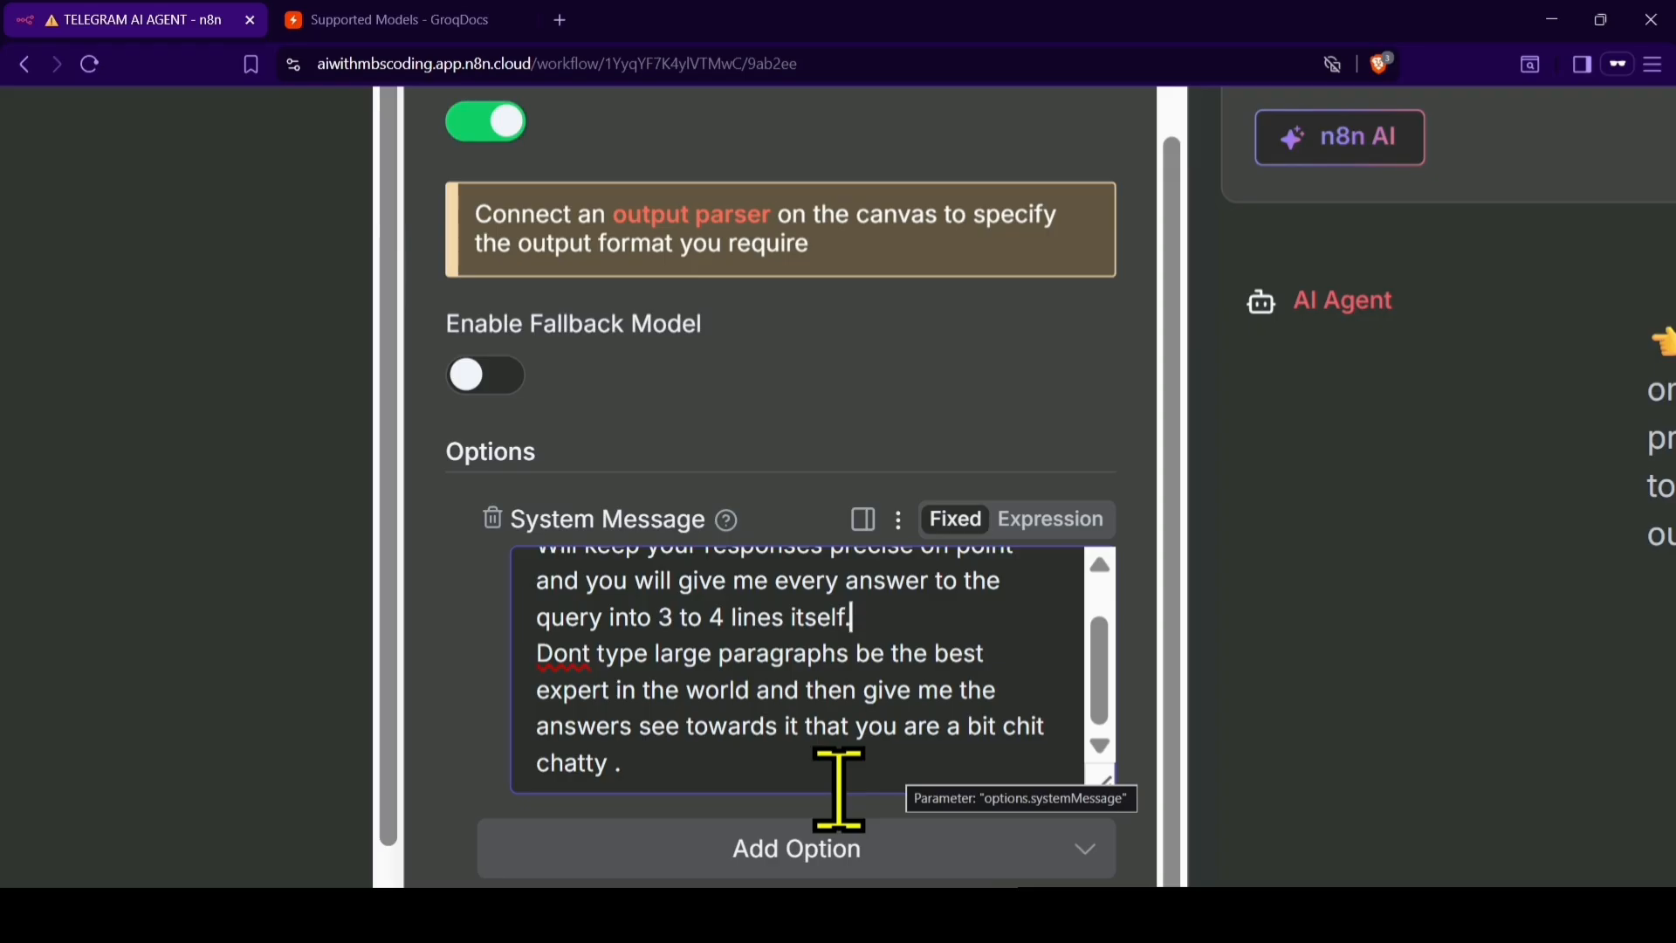
scroll(838, 790, "down", 3)
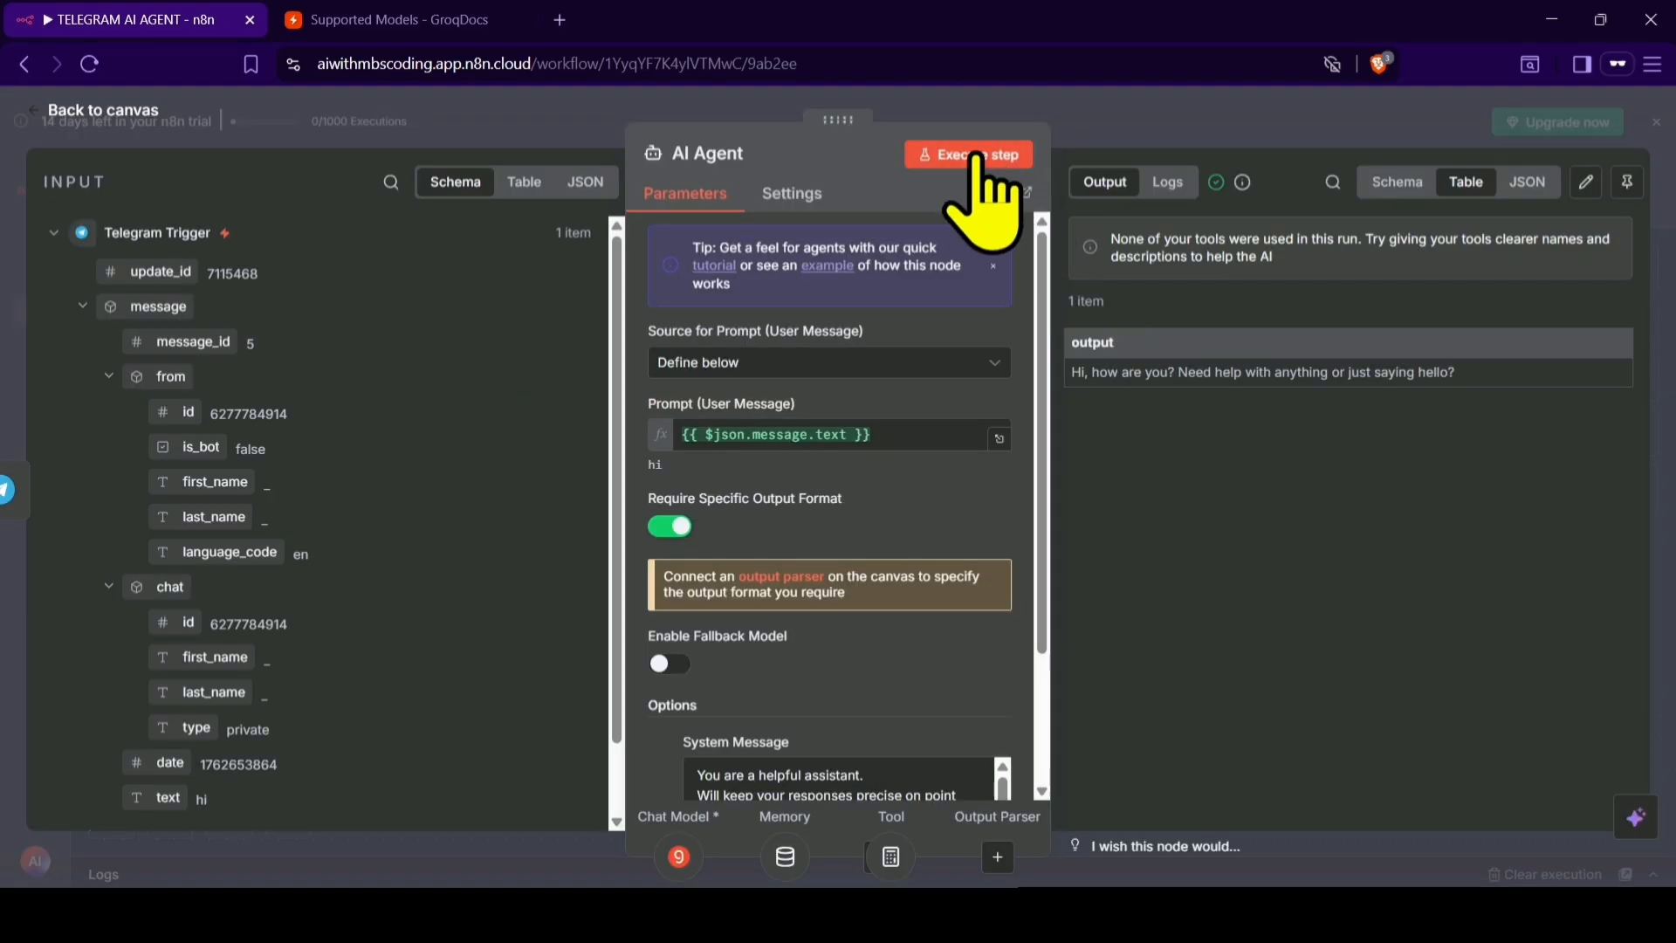
- Execute the AI Agent step on its own, return to the canvas and tidy up the workflow layout
left_click(979, 156)
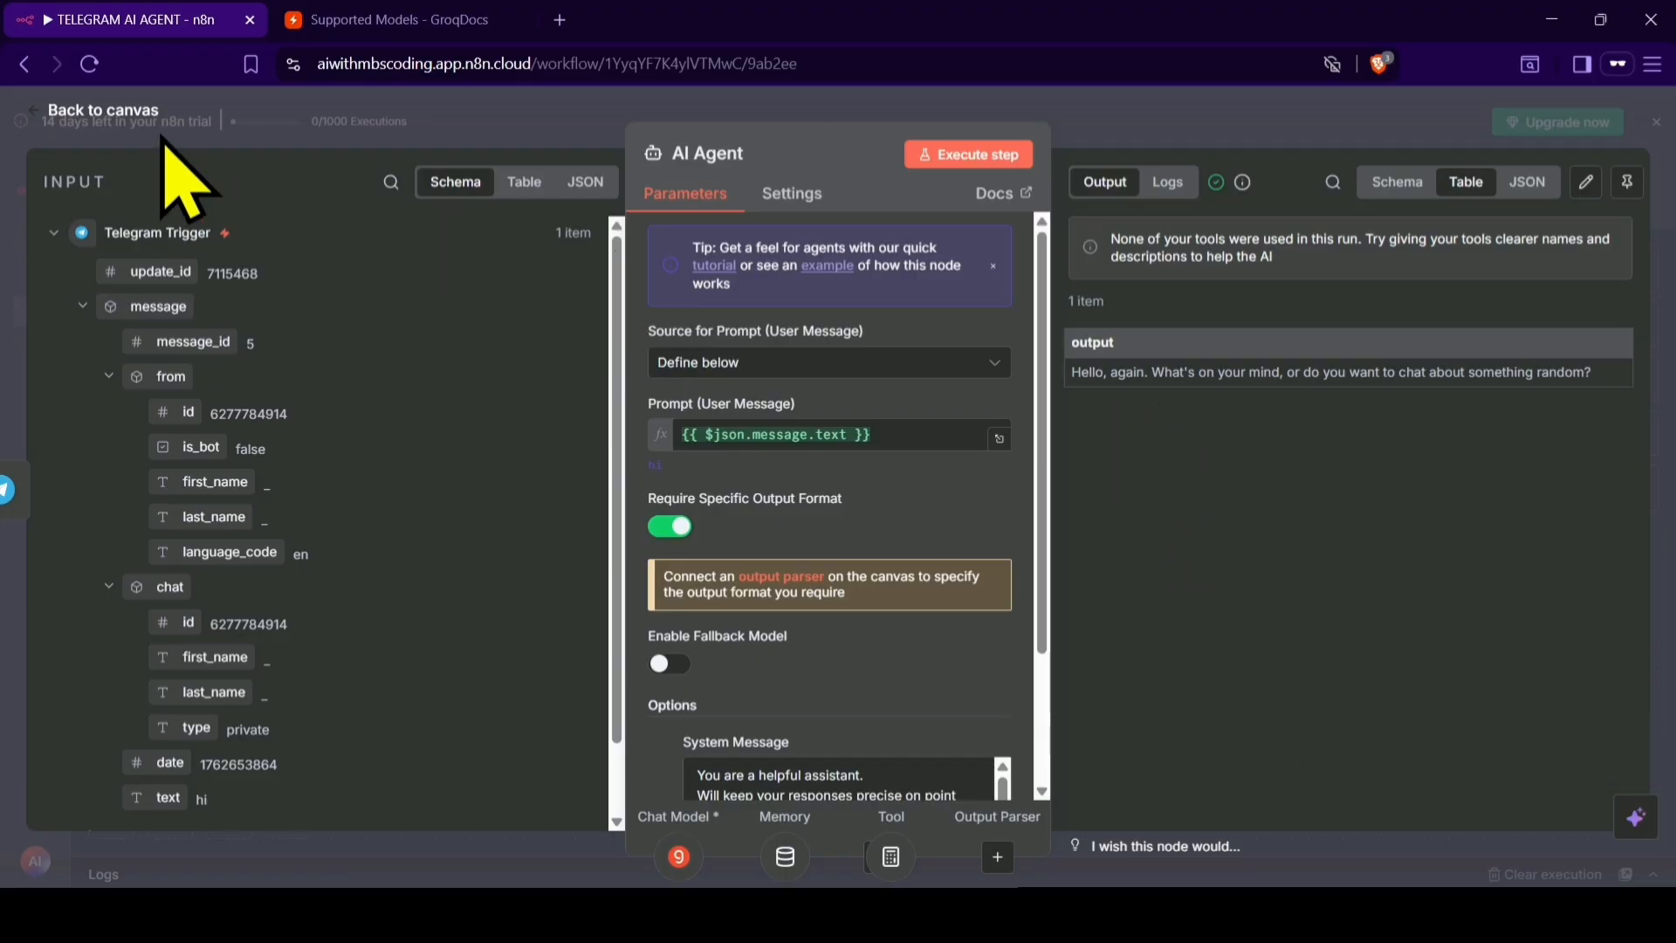
left_click(122, 112)
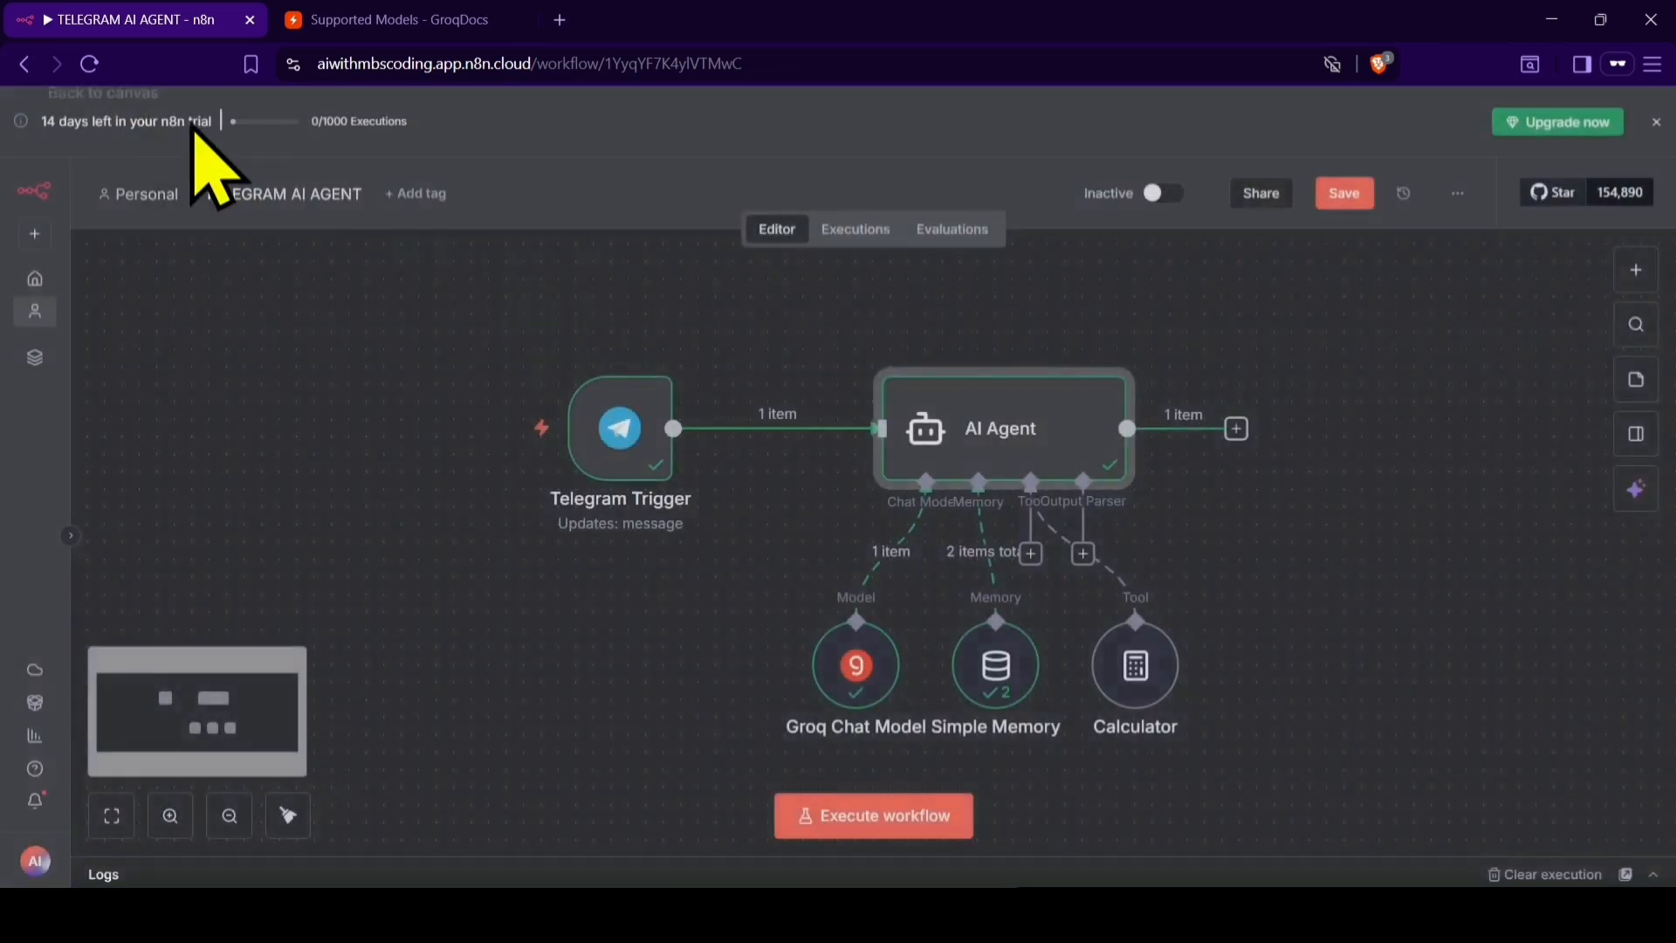
right_click(1289, 547)
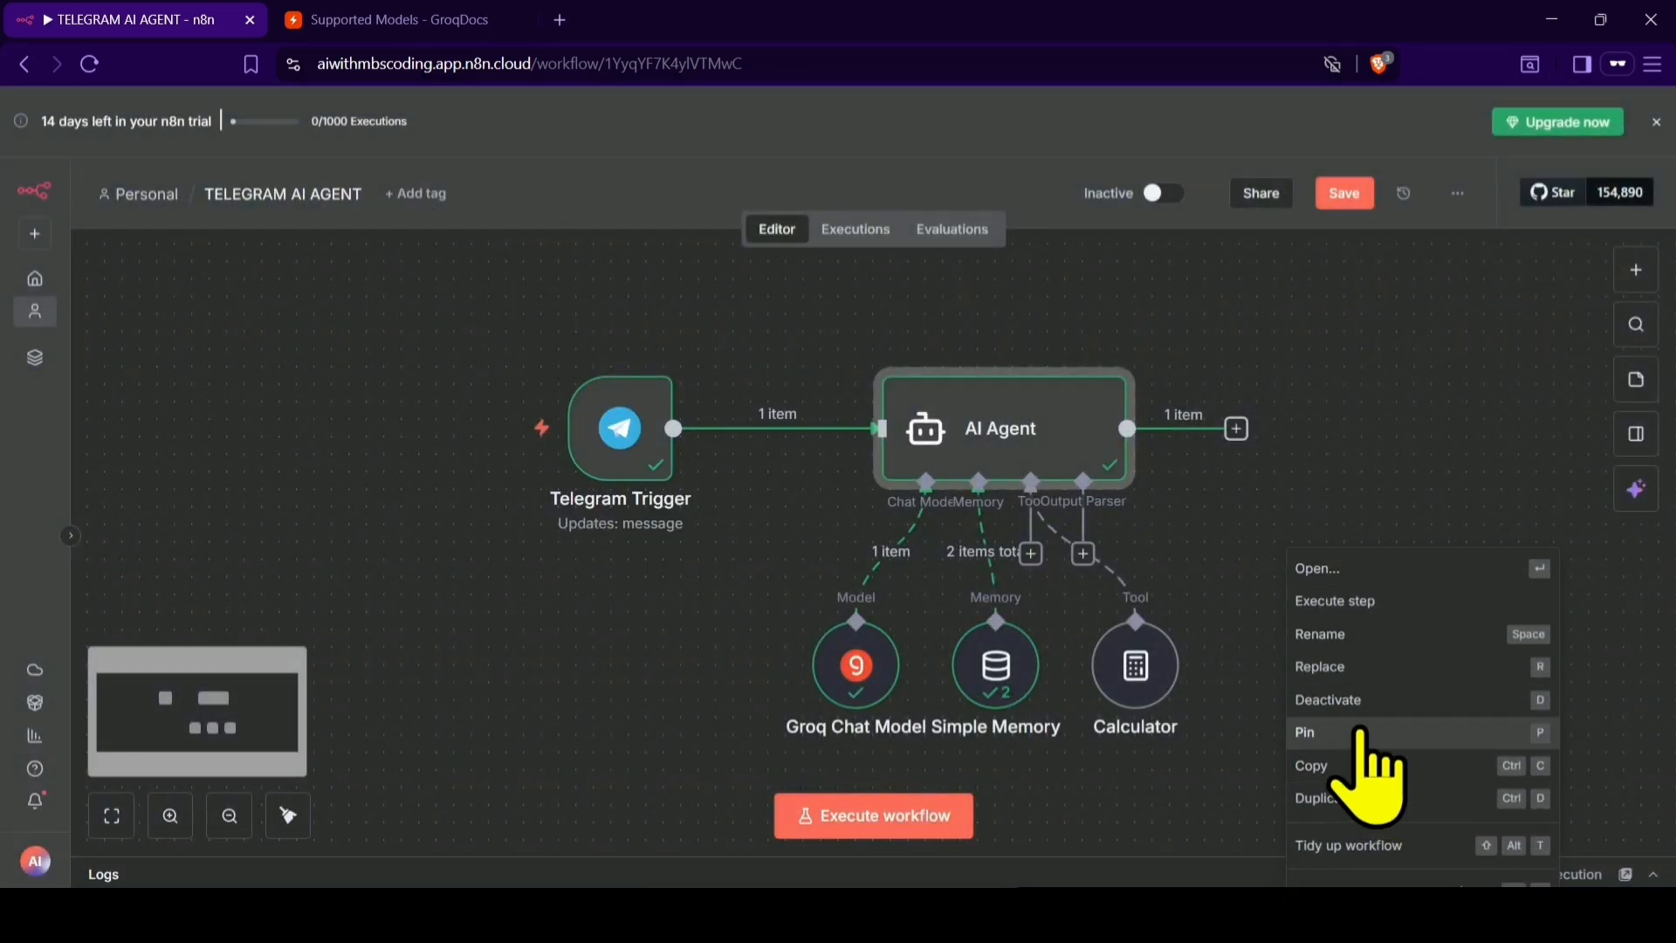
left_click(1379, 845)
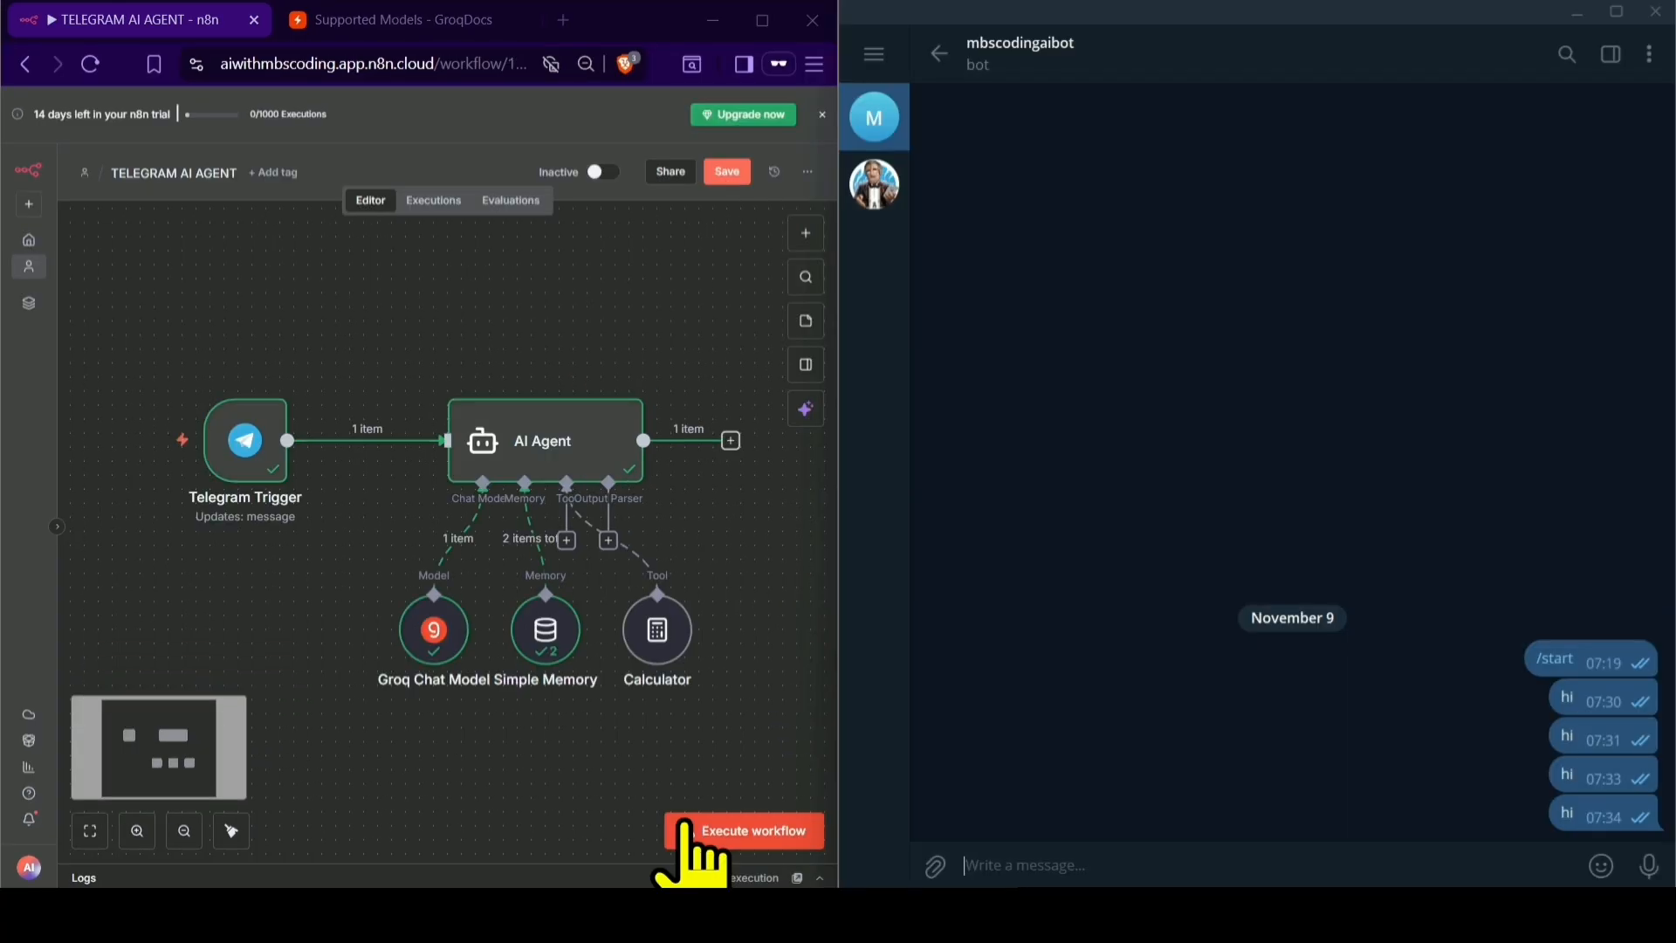
- Run the workflow, send the bot "hi" in Telegram, and check the AI Agent's output for that message
left_click(702, 831)
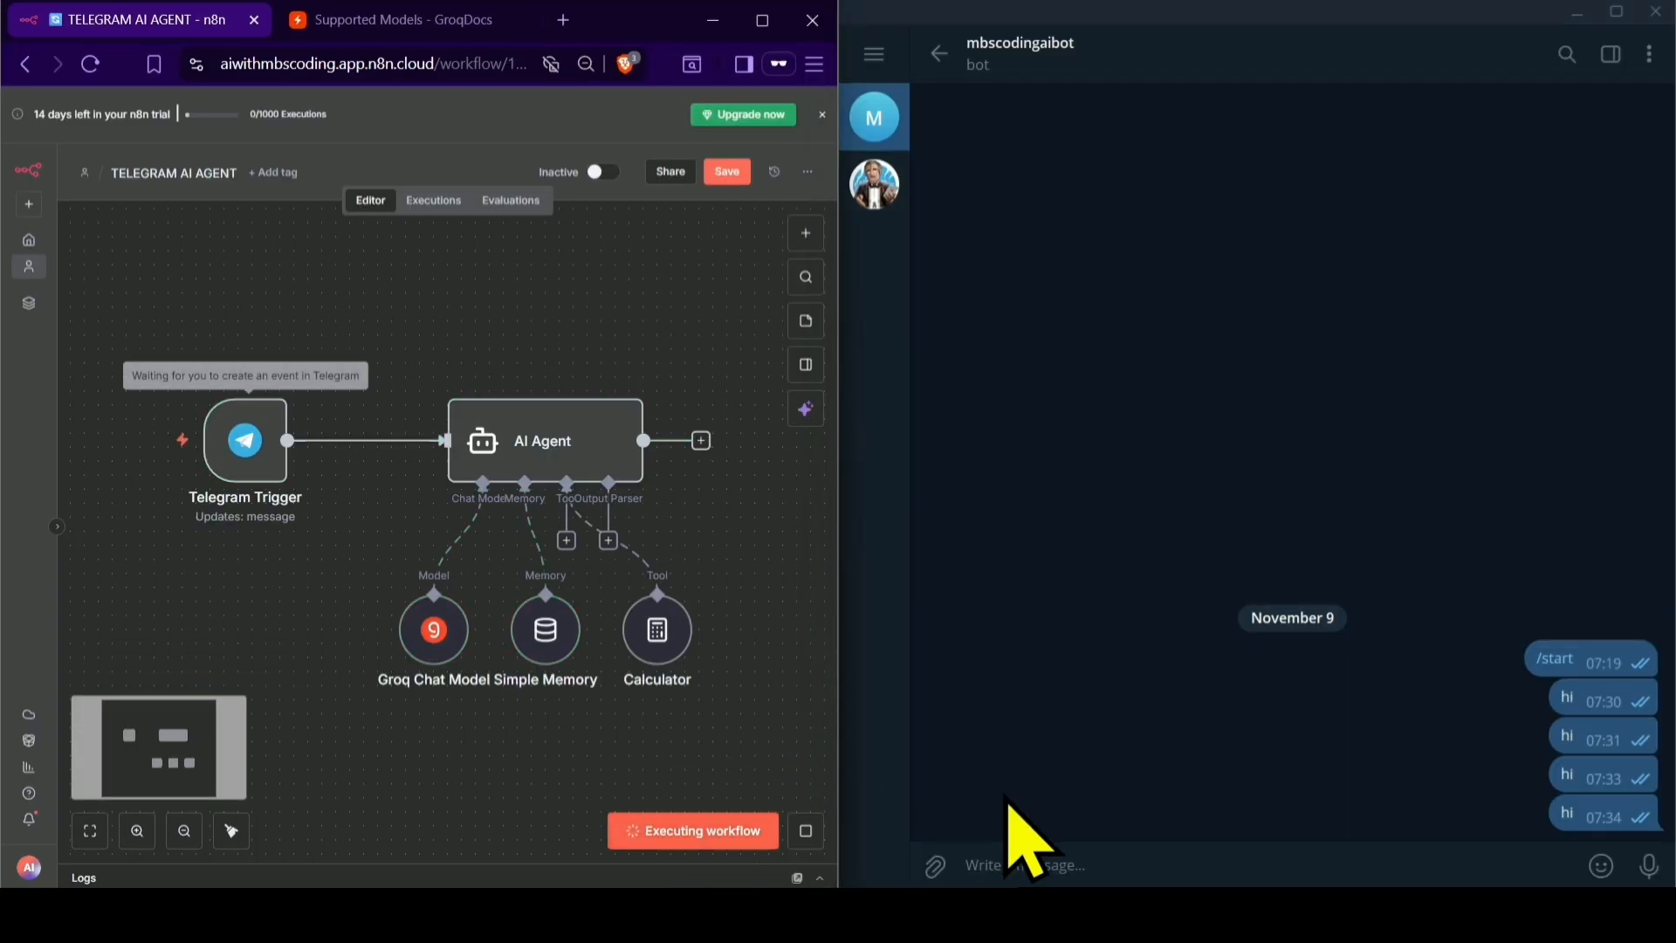
left_click(1153, 848)
type("hi")
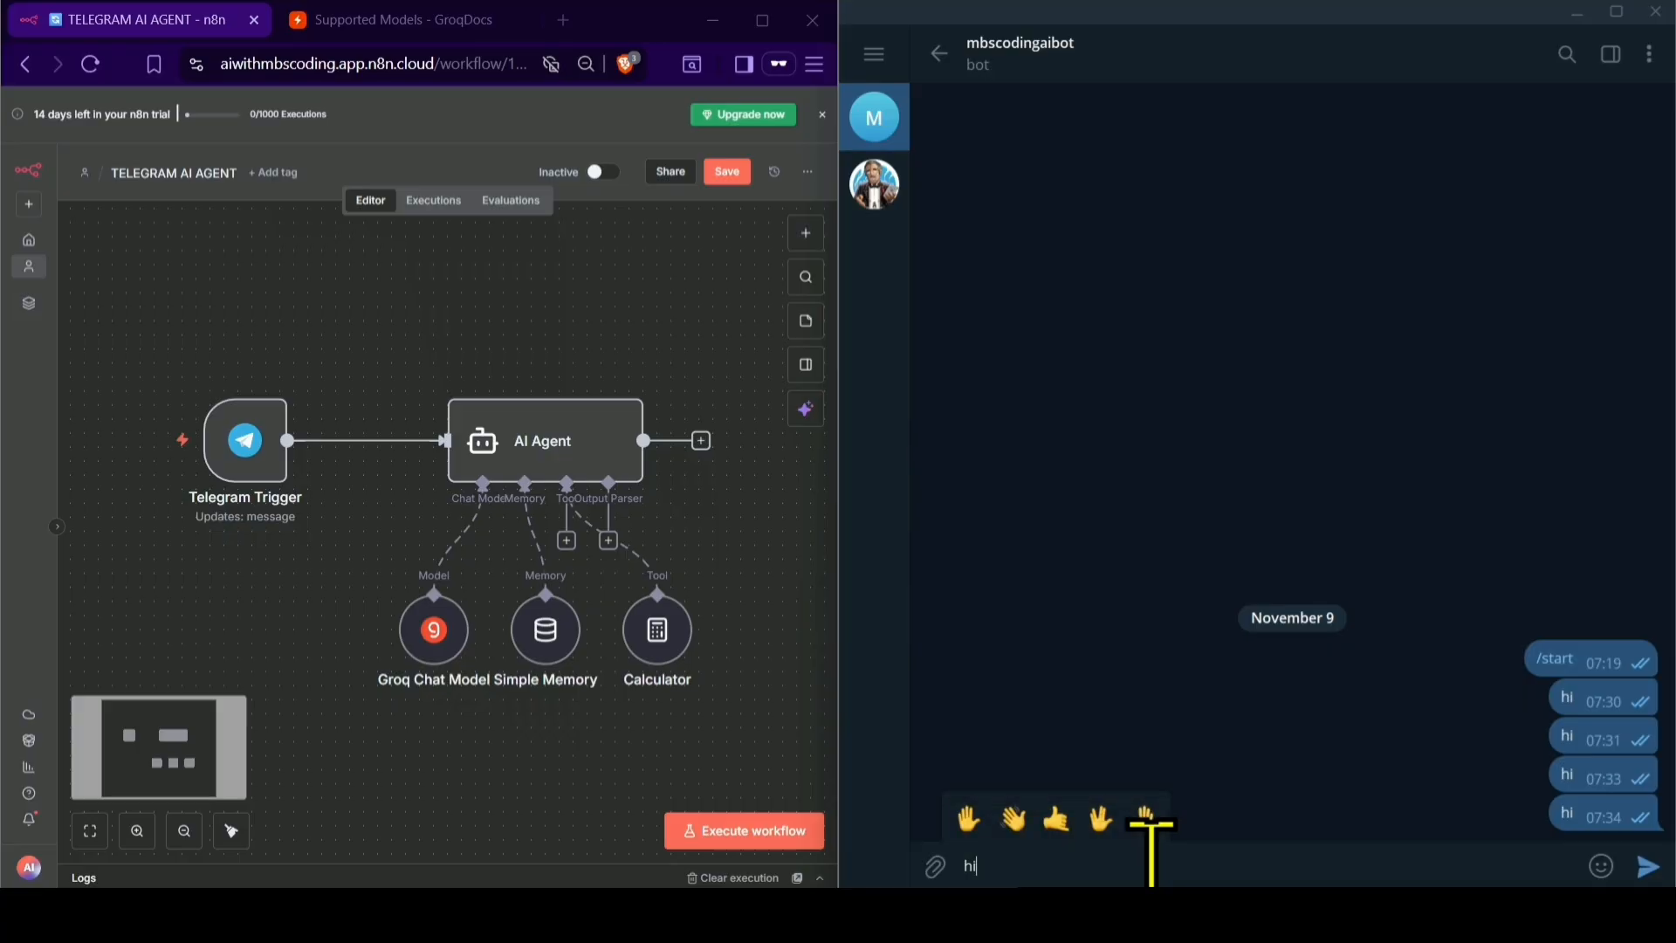
key("Return")
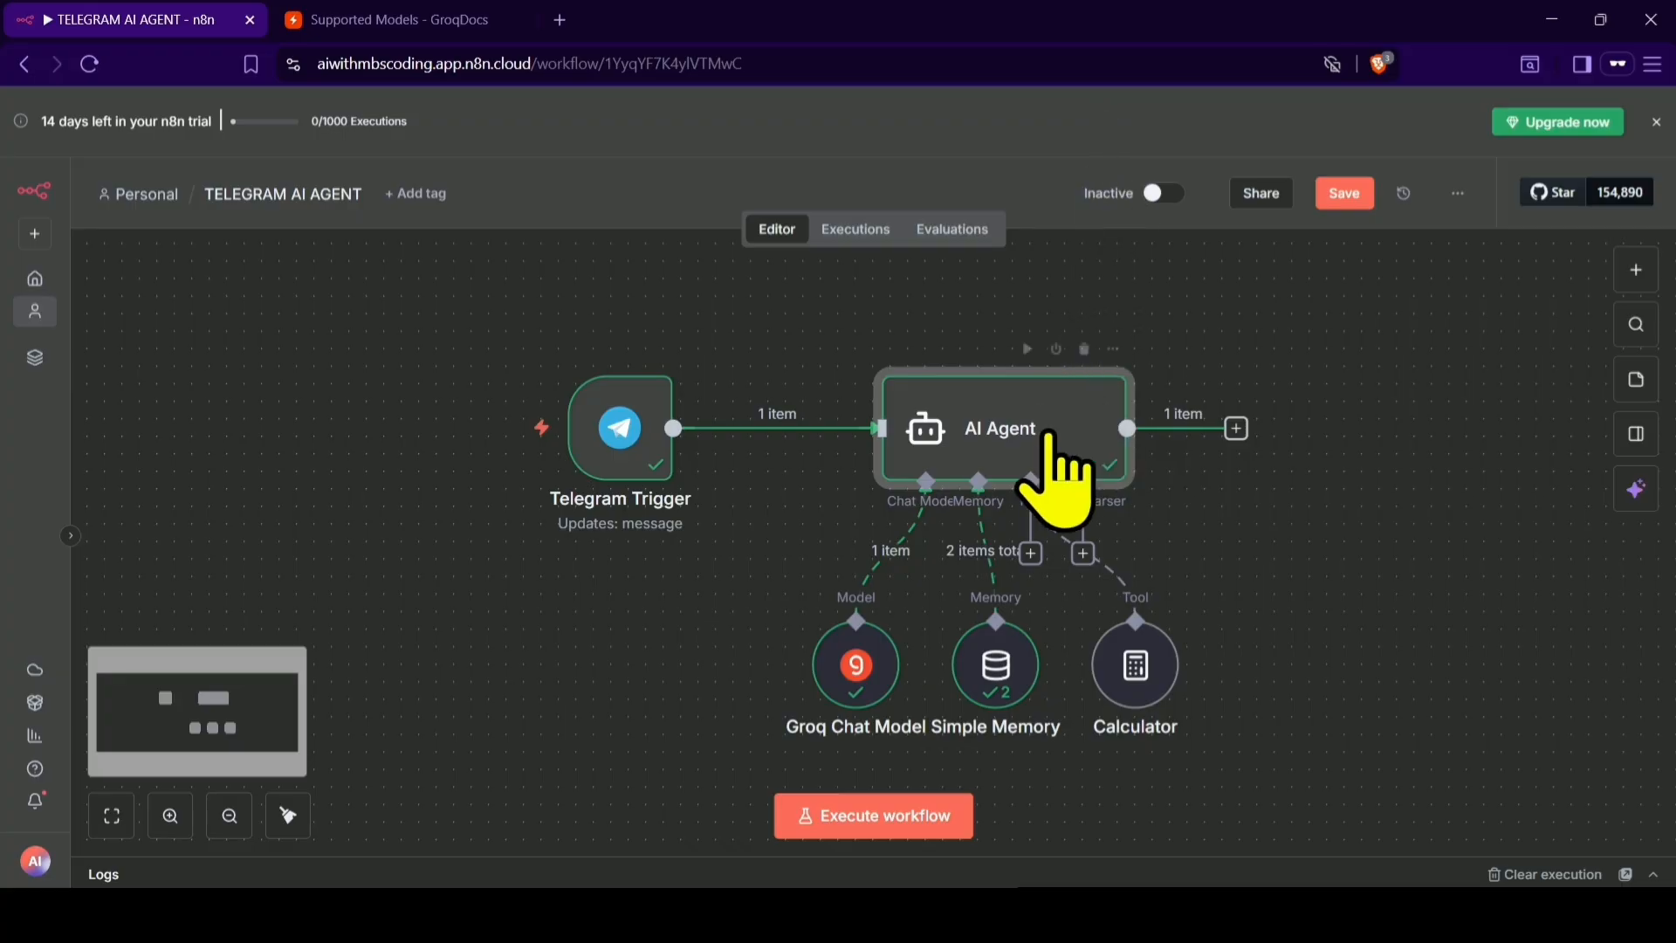
double_click(1039, 429)
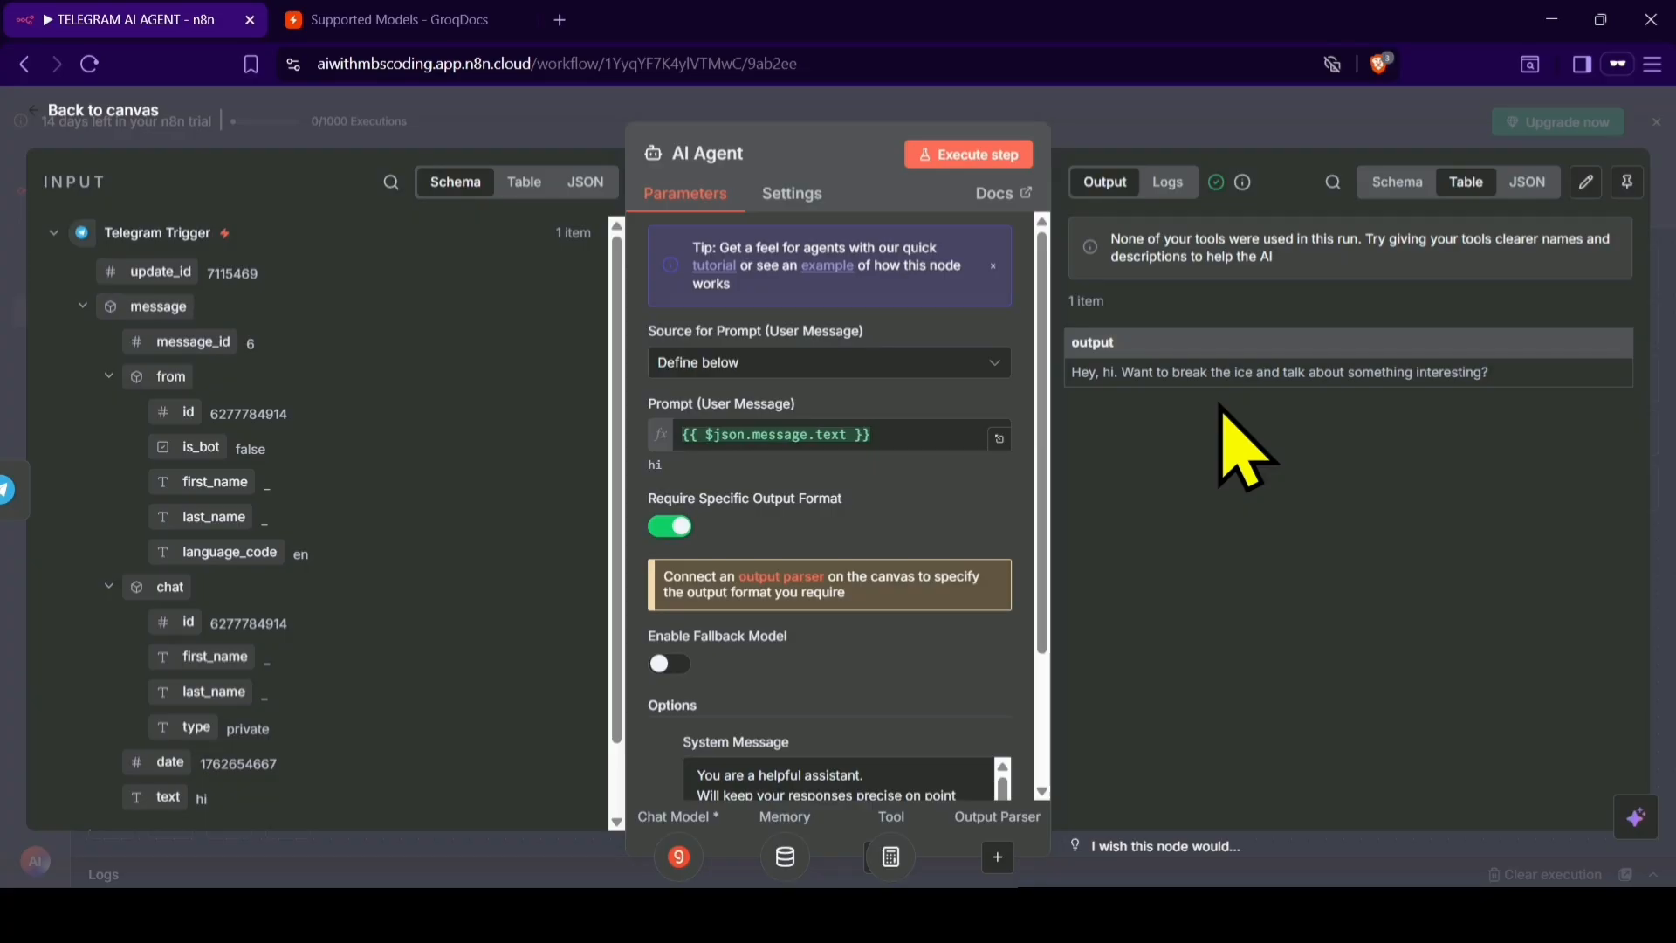
key("Escape")
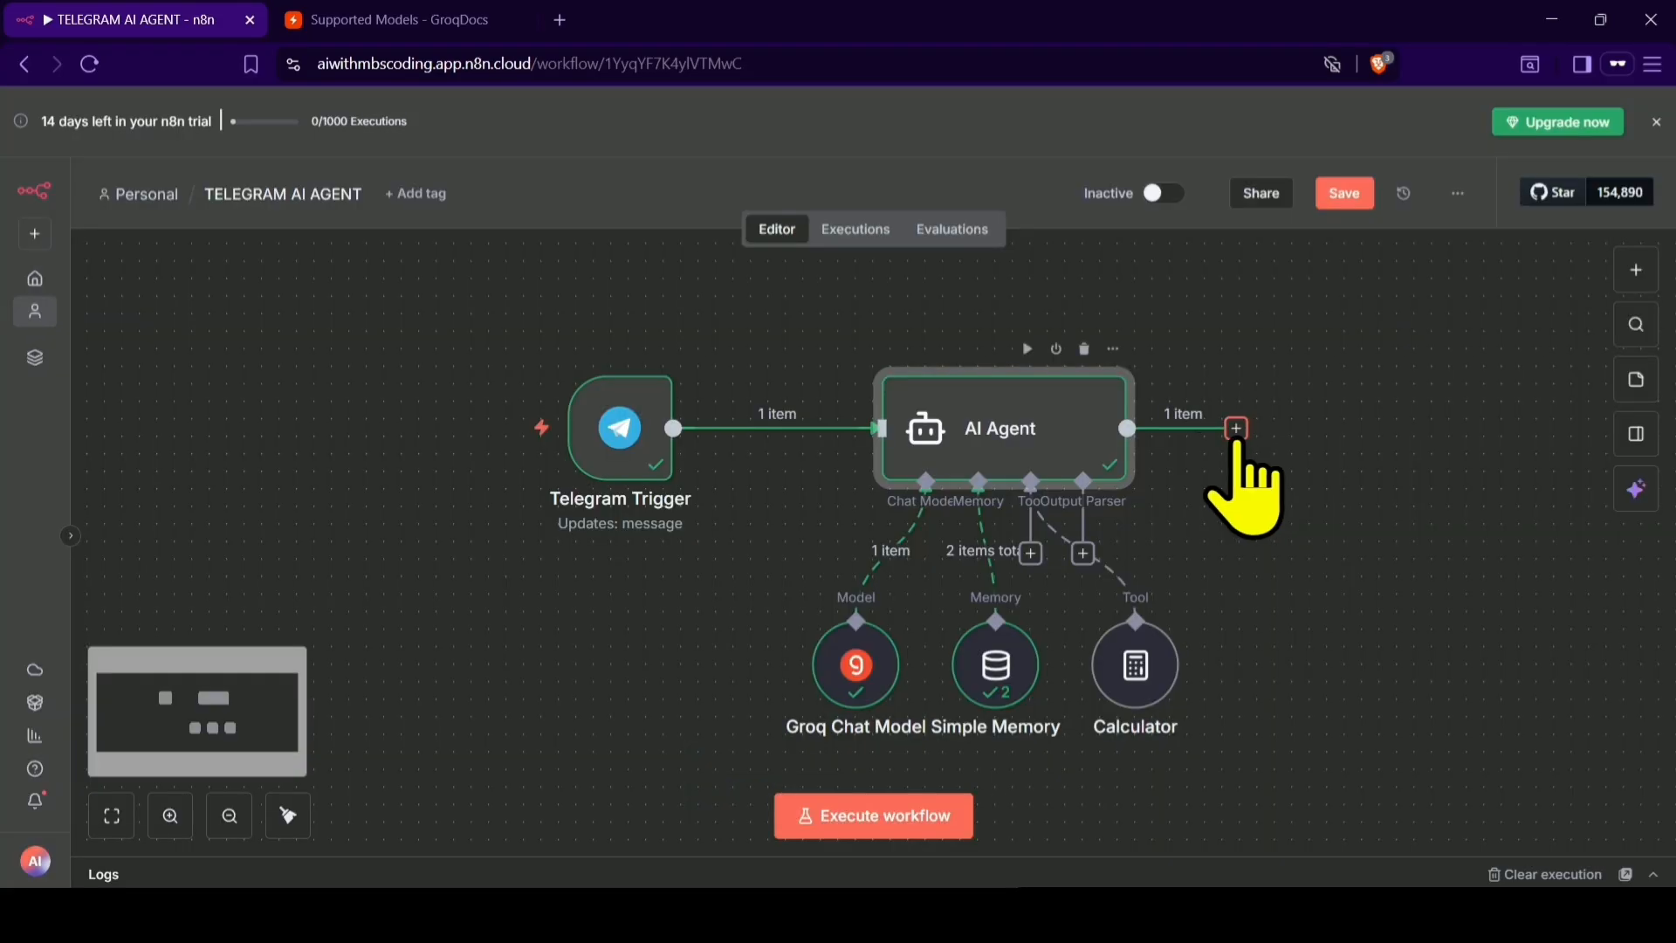
- Add a Telegram "Send a text message" action after the AI Agent
left_click(1236, 429)
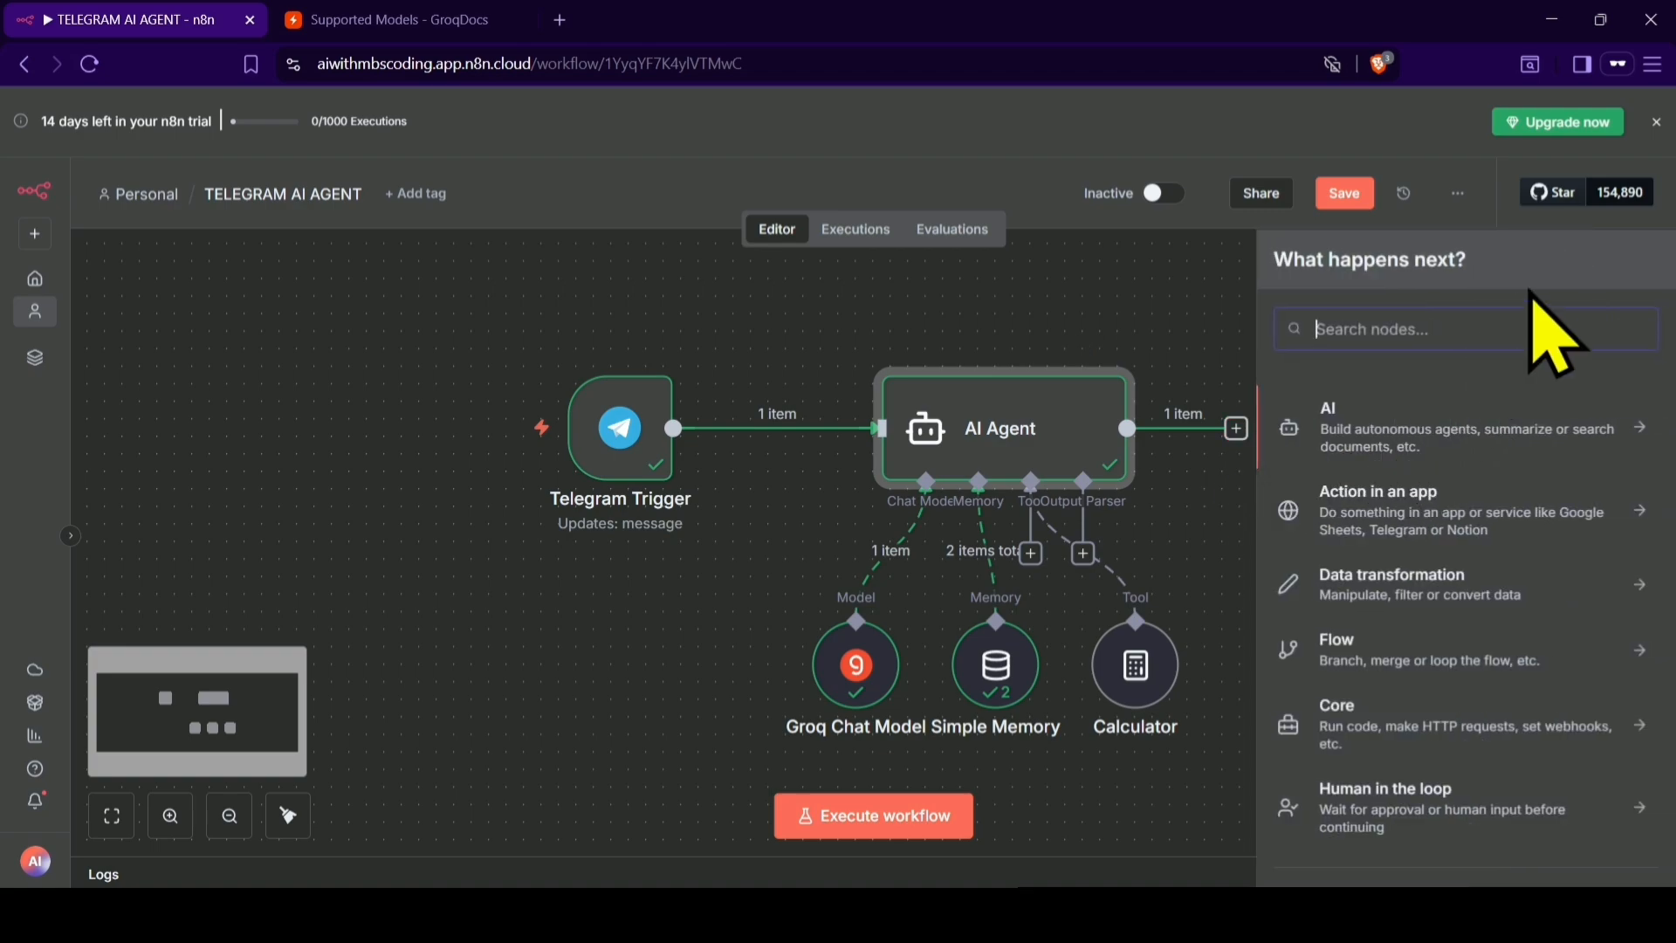
type("te")
left_click(1352, 410)
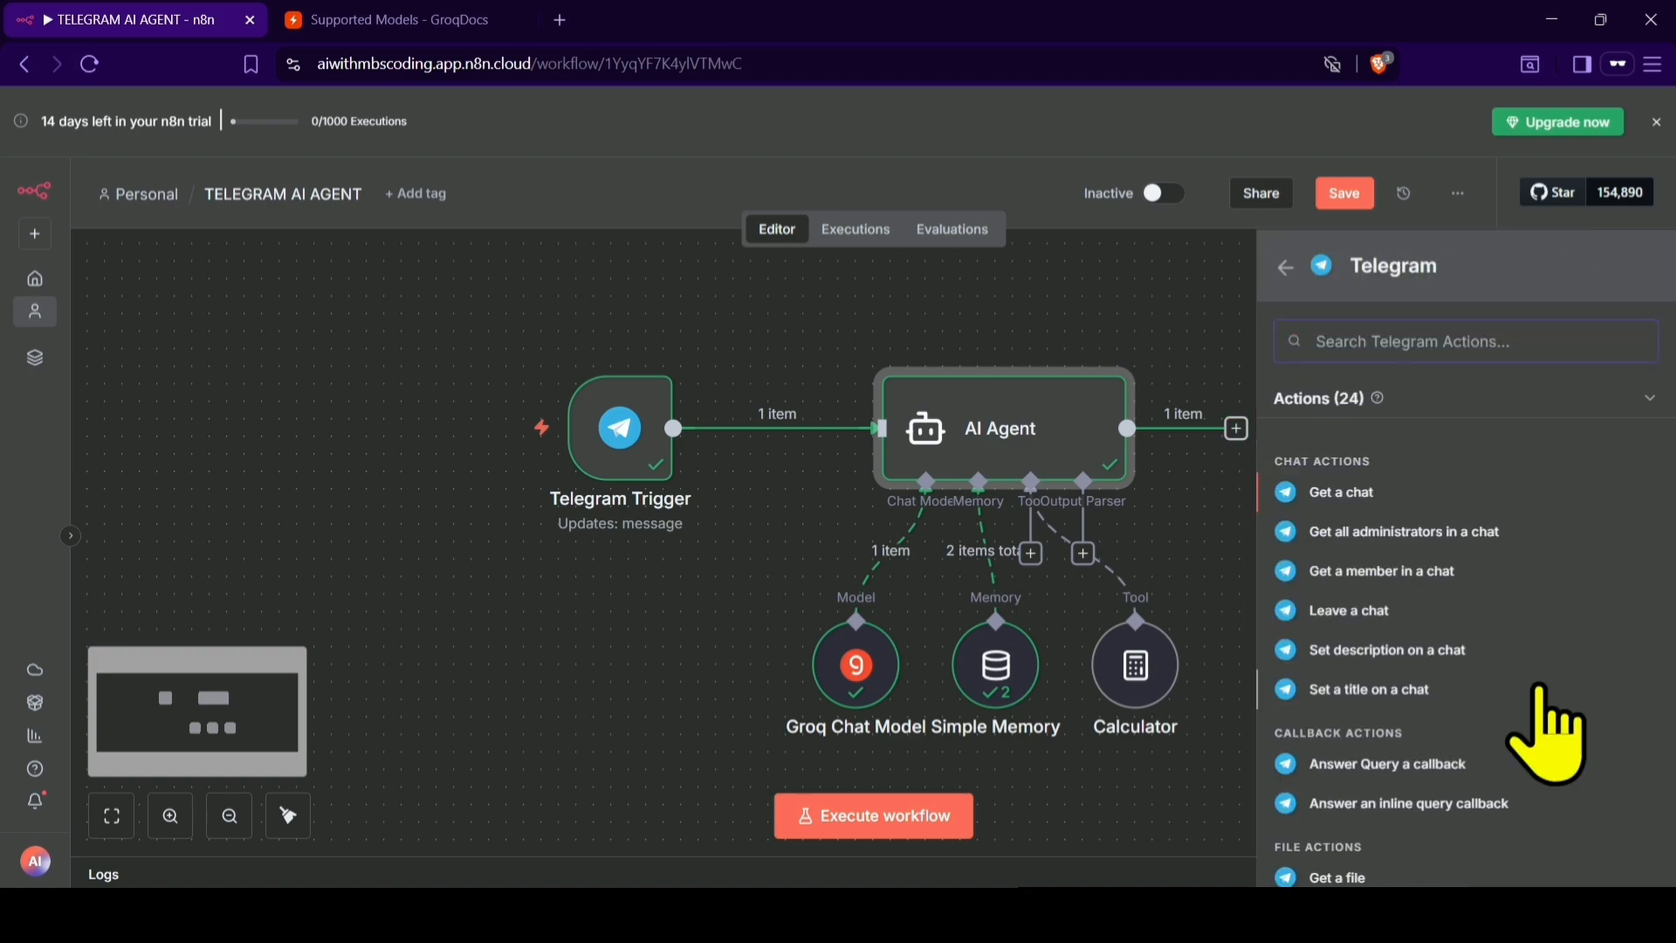
scroll(1538, 690, "down", 5)
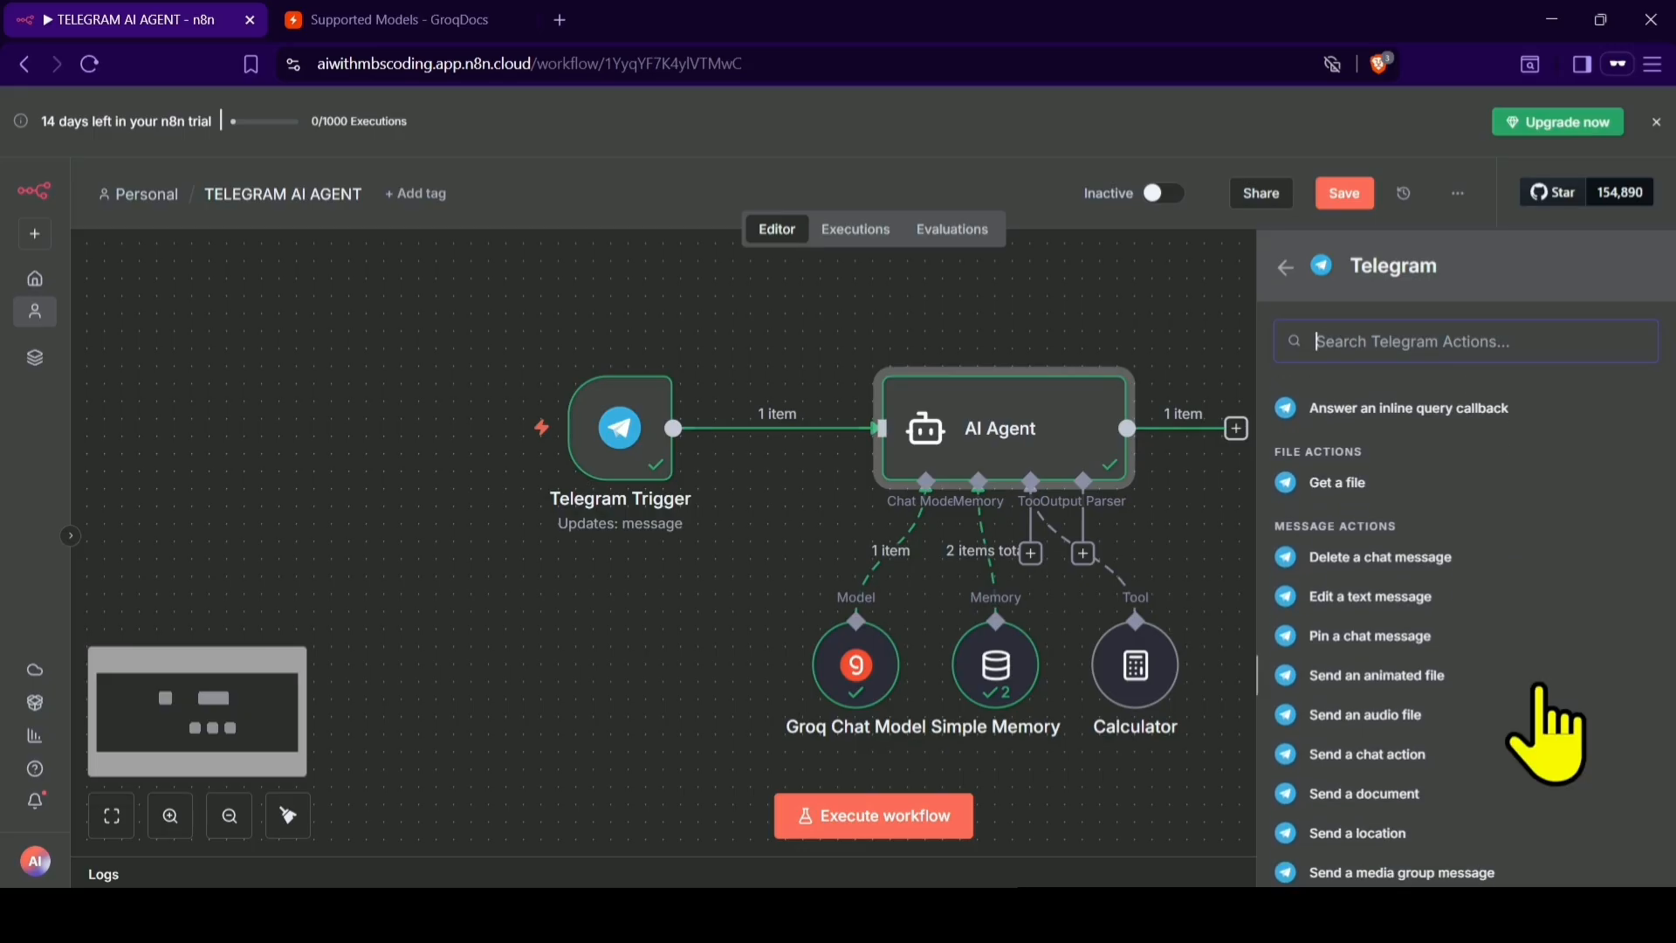
scroll(1538, 687, "down", 3)
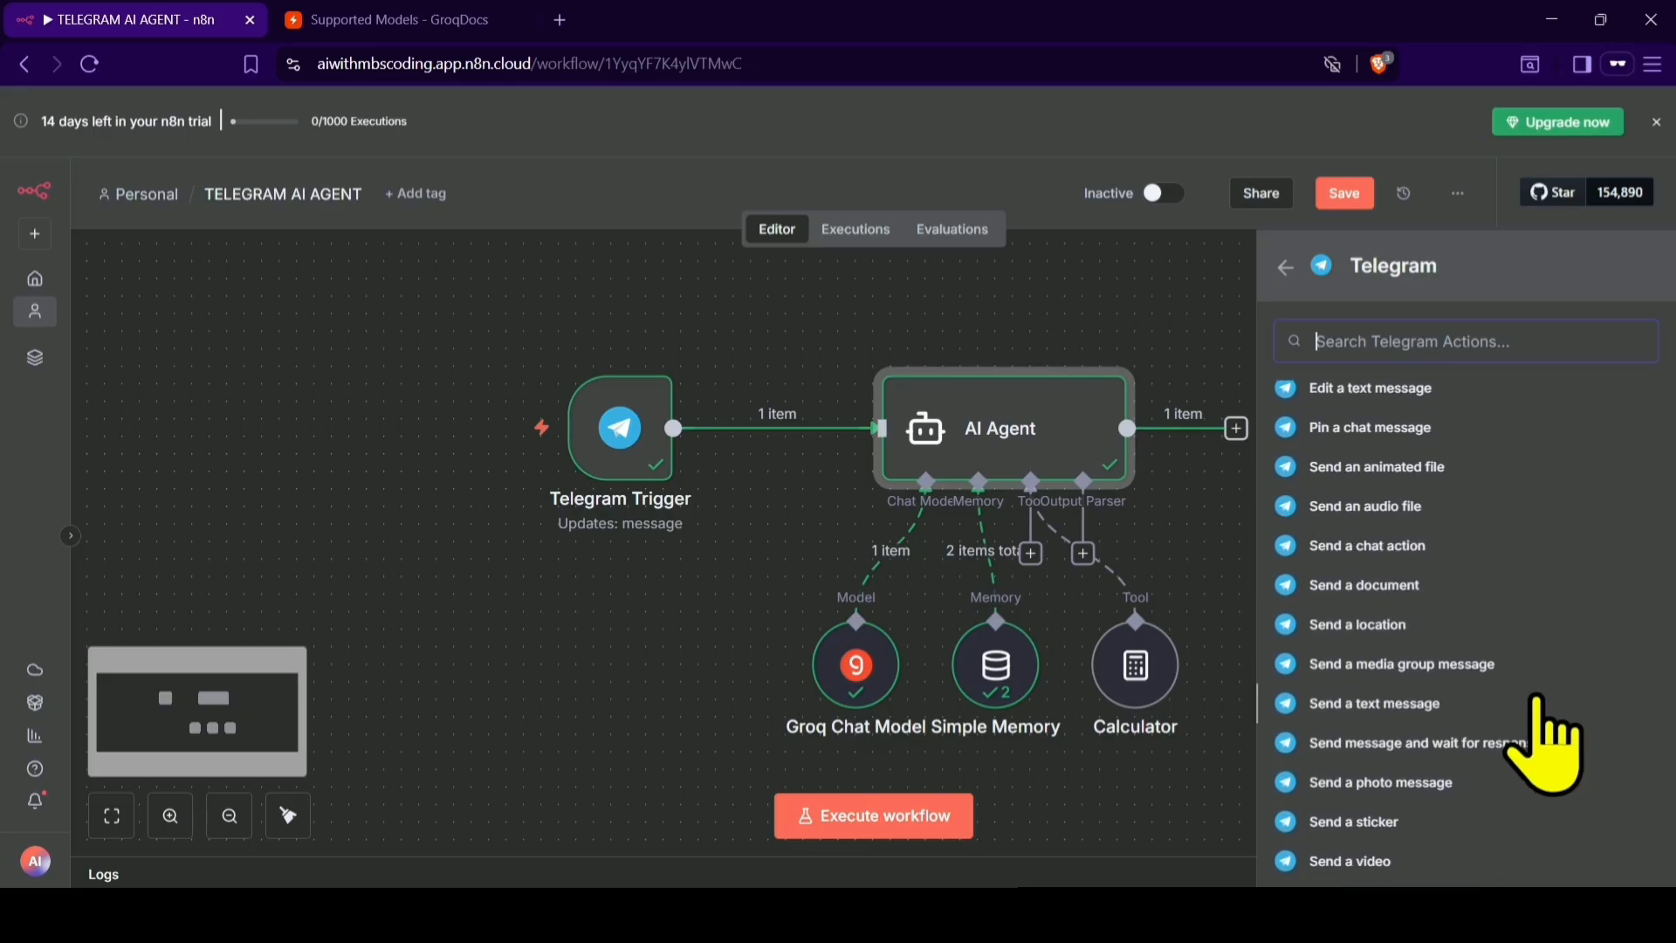
left_click(1391, 707)
- Configure the Send a text message node with the Telegram account credential, resource Message and operation Send Message
left_click(880, 267)
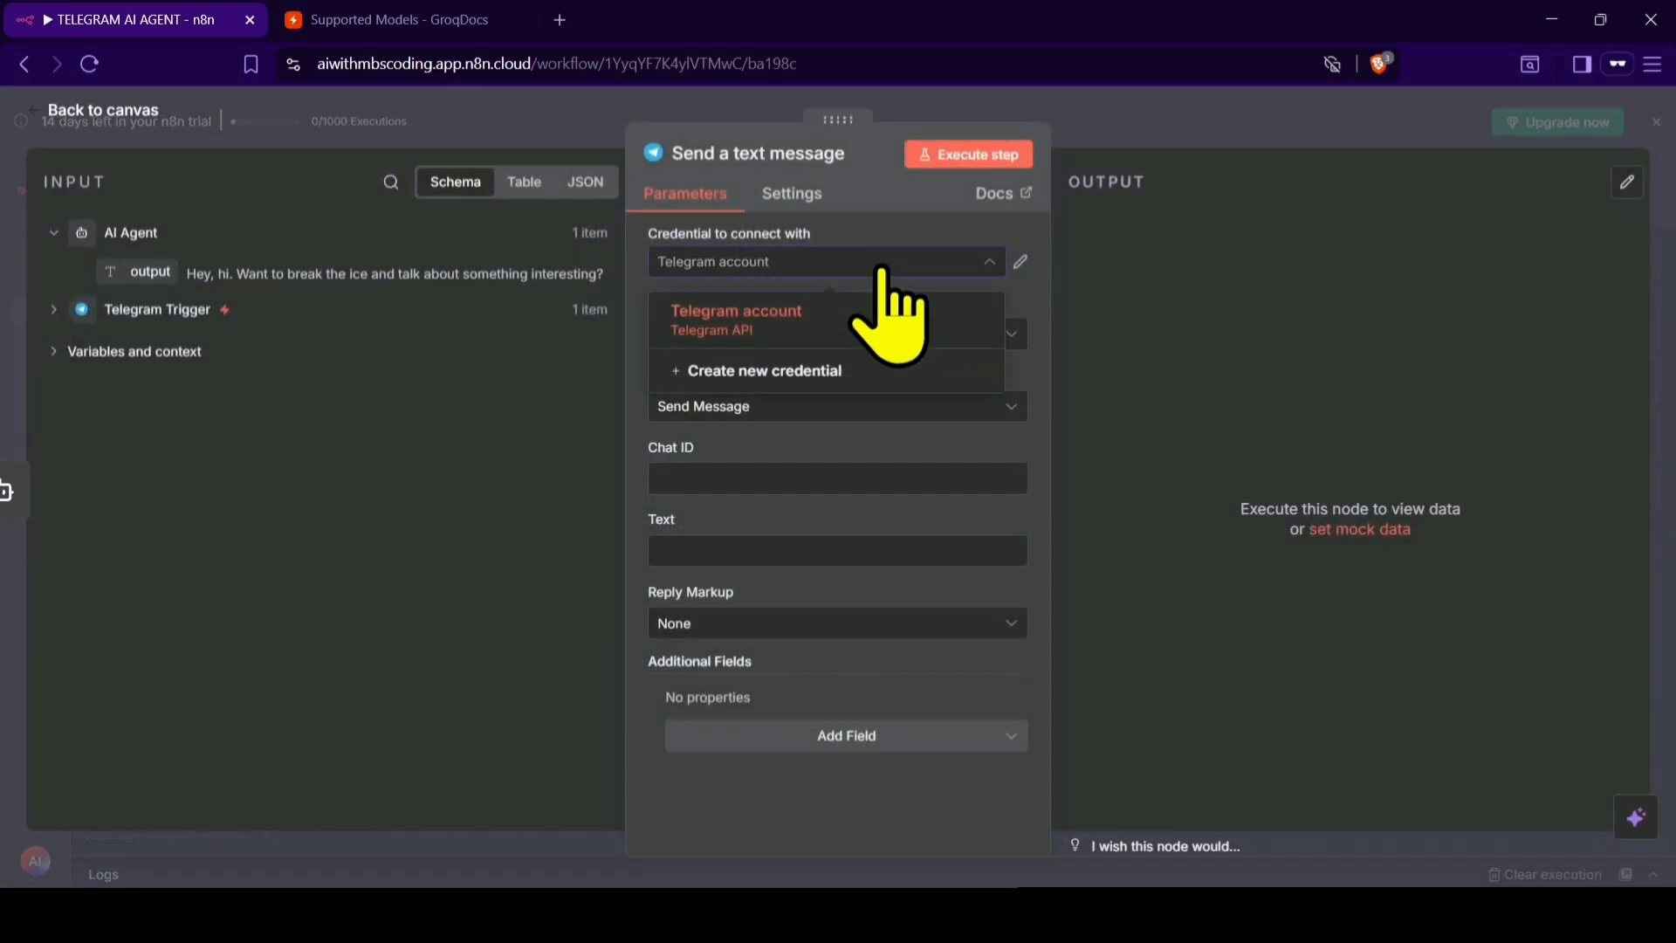
left_click(883, 267)
left_click(842, 336)
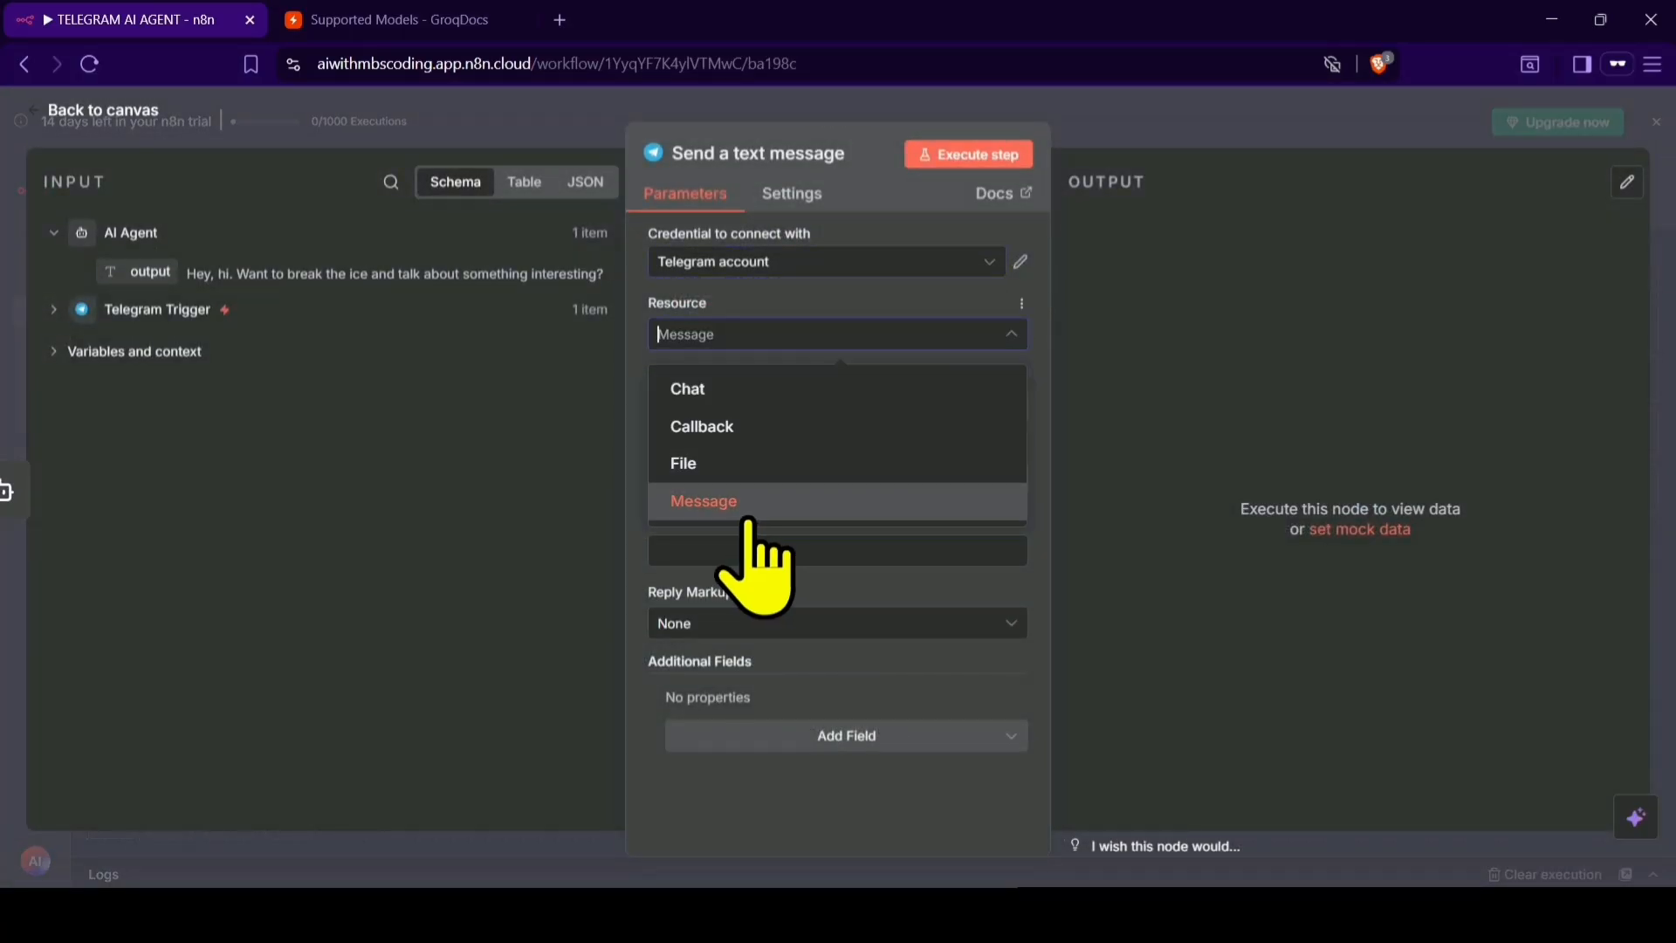
left_click(748, 502)
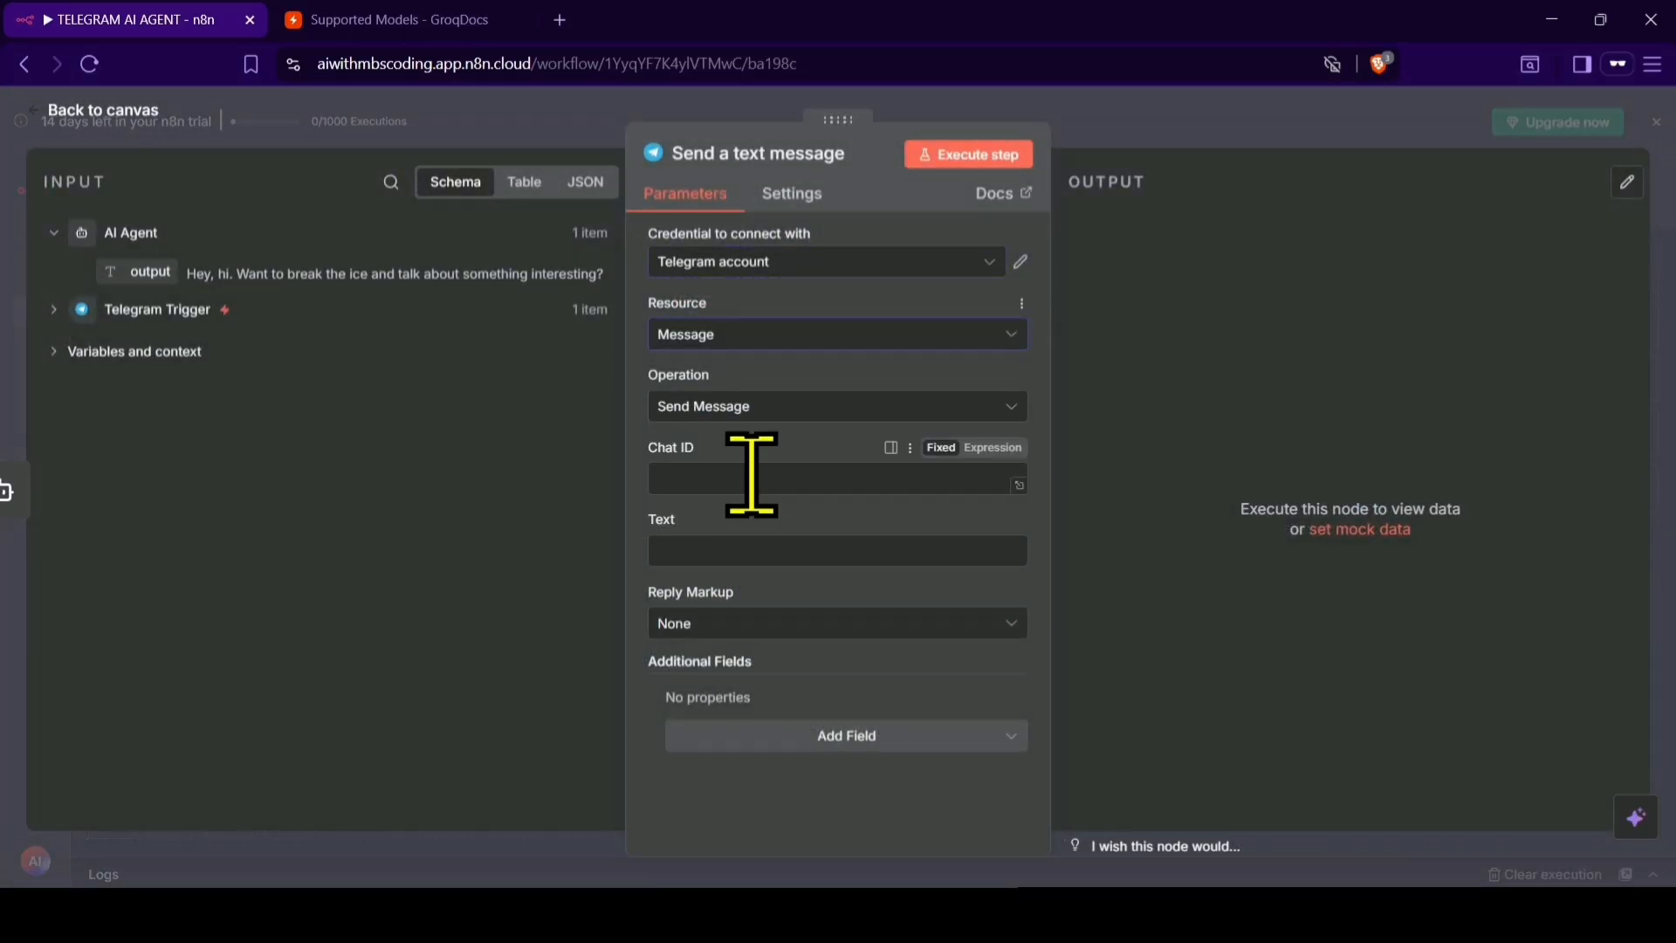
left_click(786, 408)
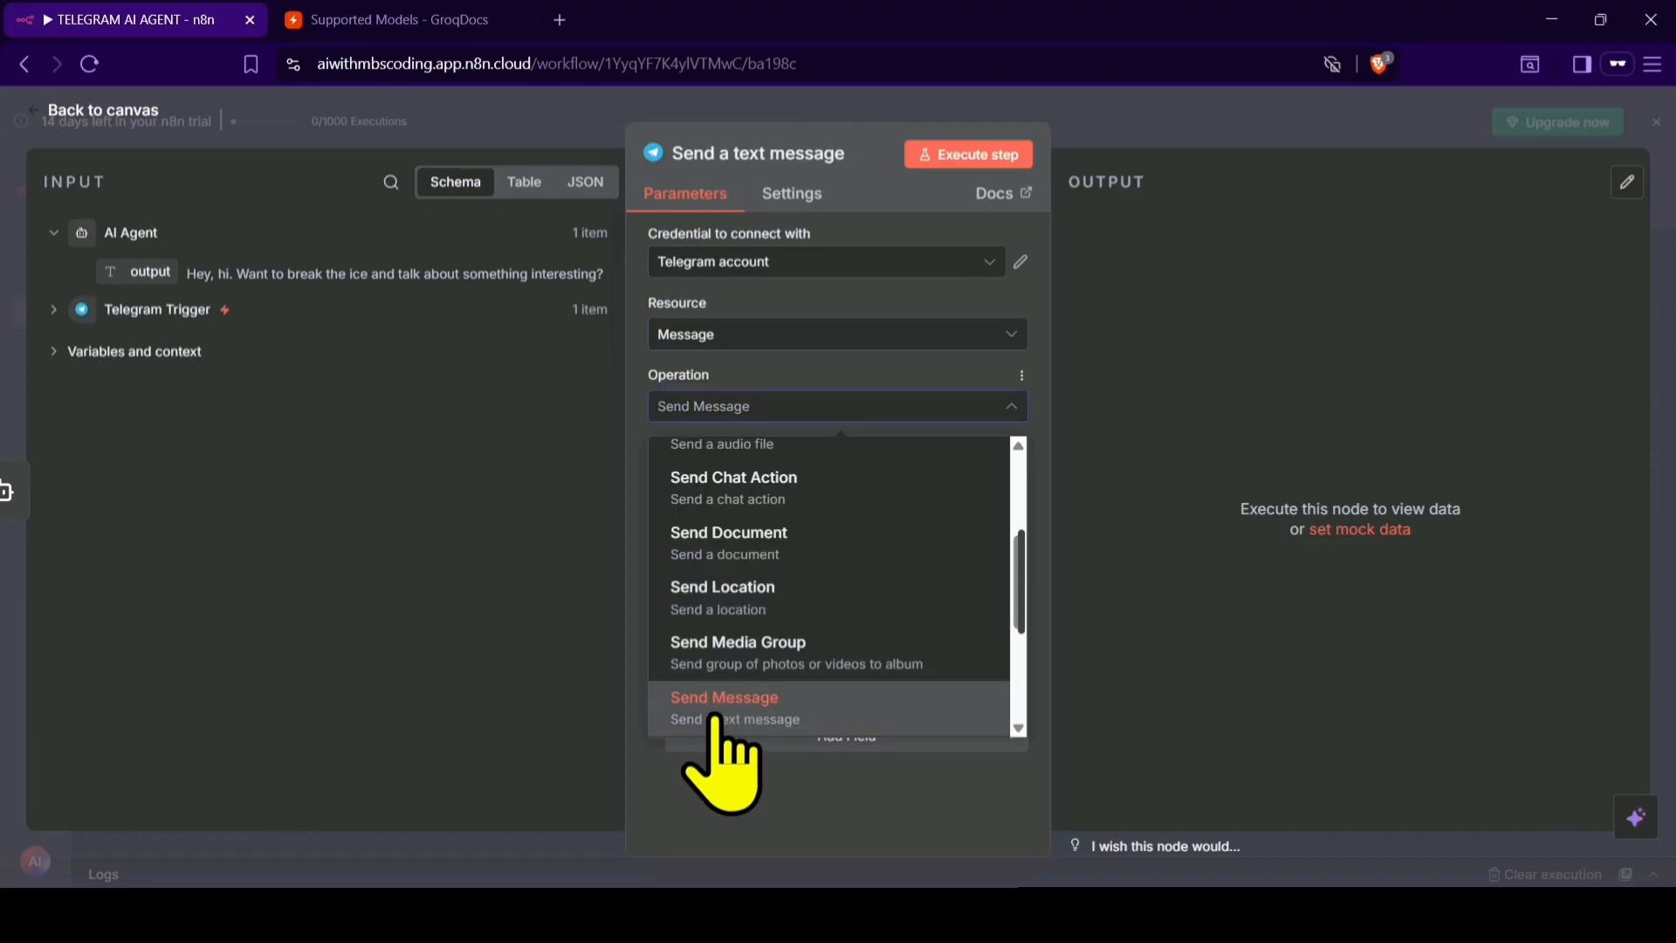
left_click(717, 708)
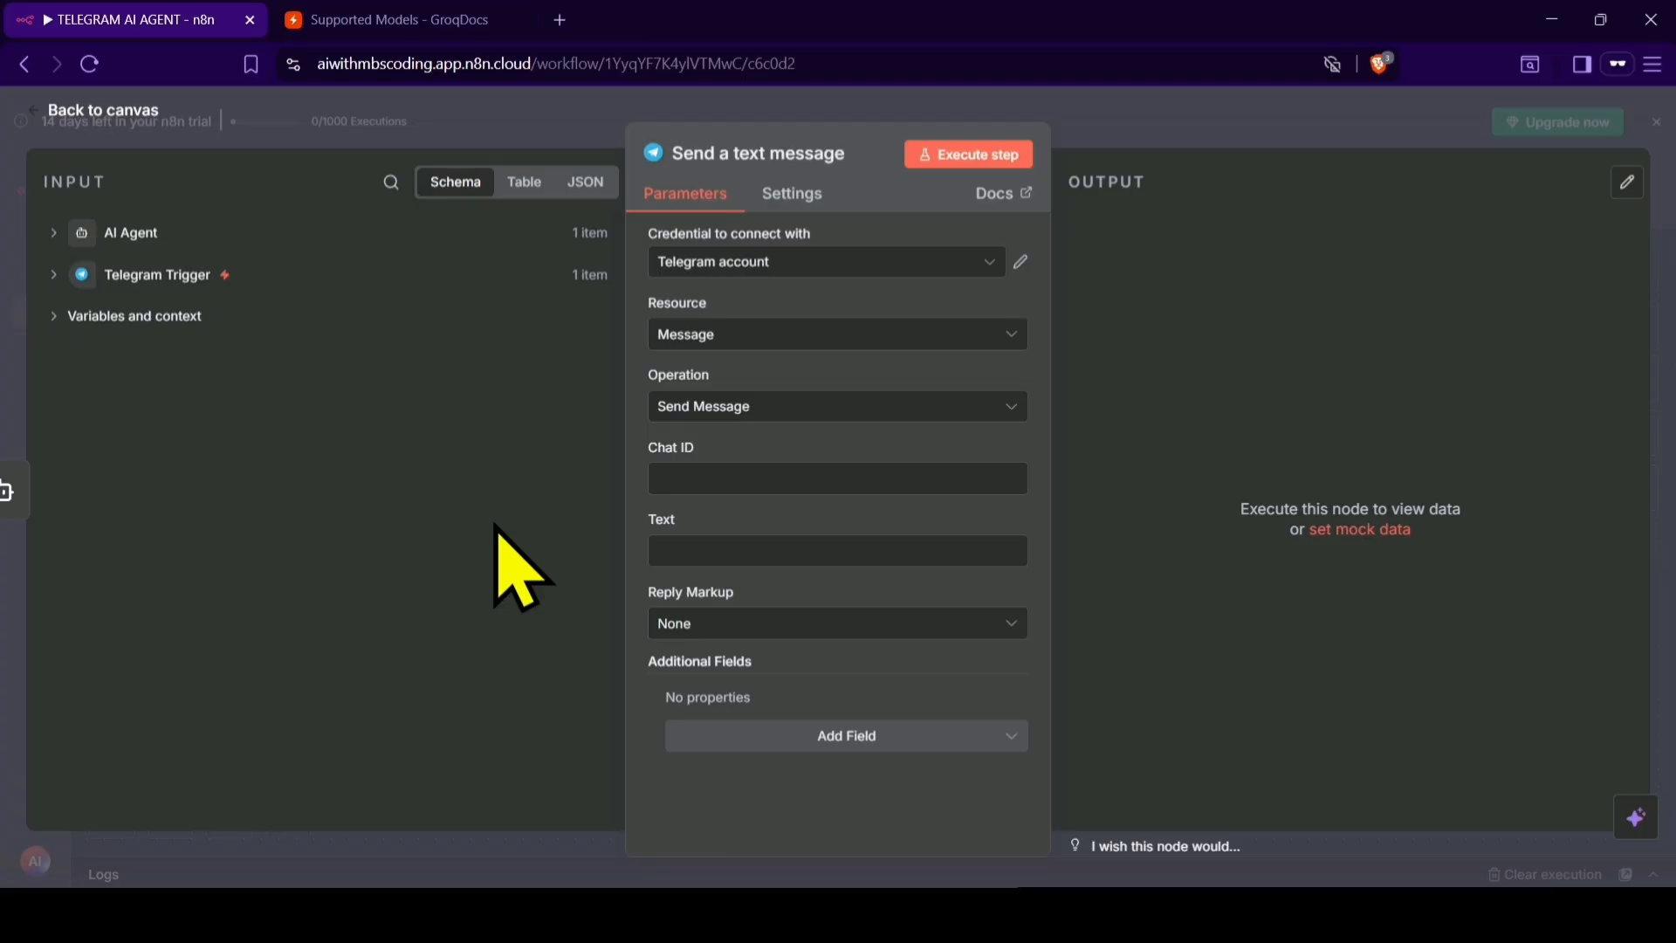
- Map the message's Chat ID to {{ $('Telegram Trigger').item.json.message.chat.id }} and its Text to the AI Agent's {{ $json.output }}
left_click(54, 276)
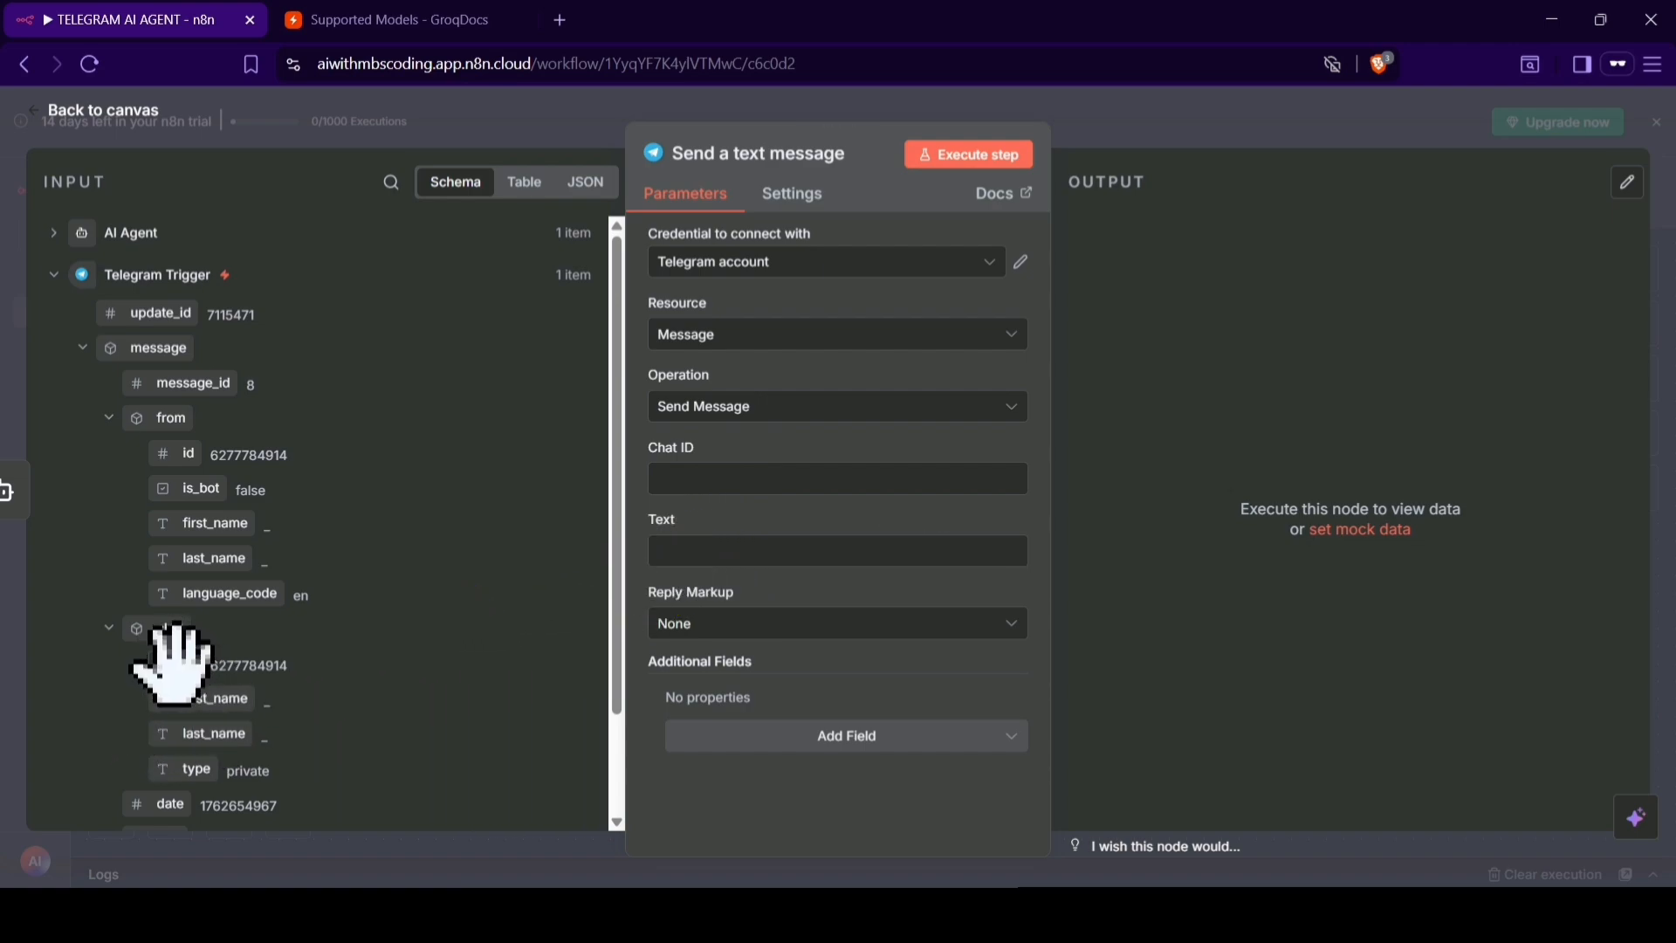
left_click_drag(175, 665, 725, 475)
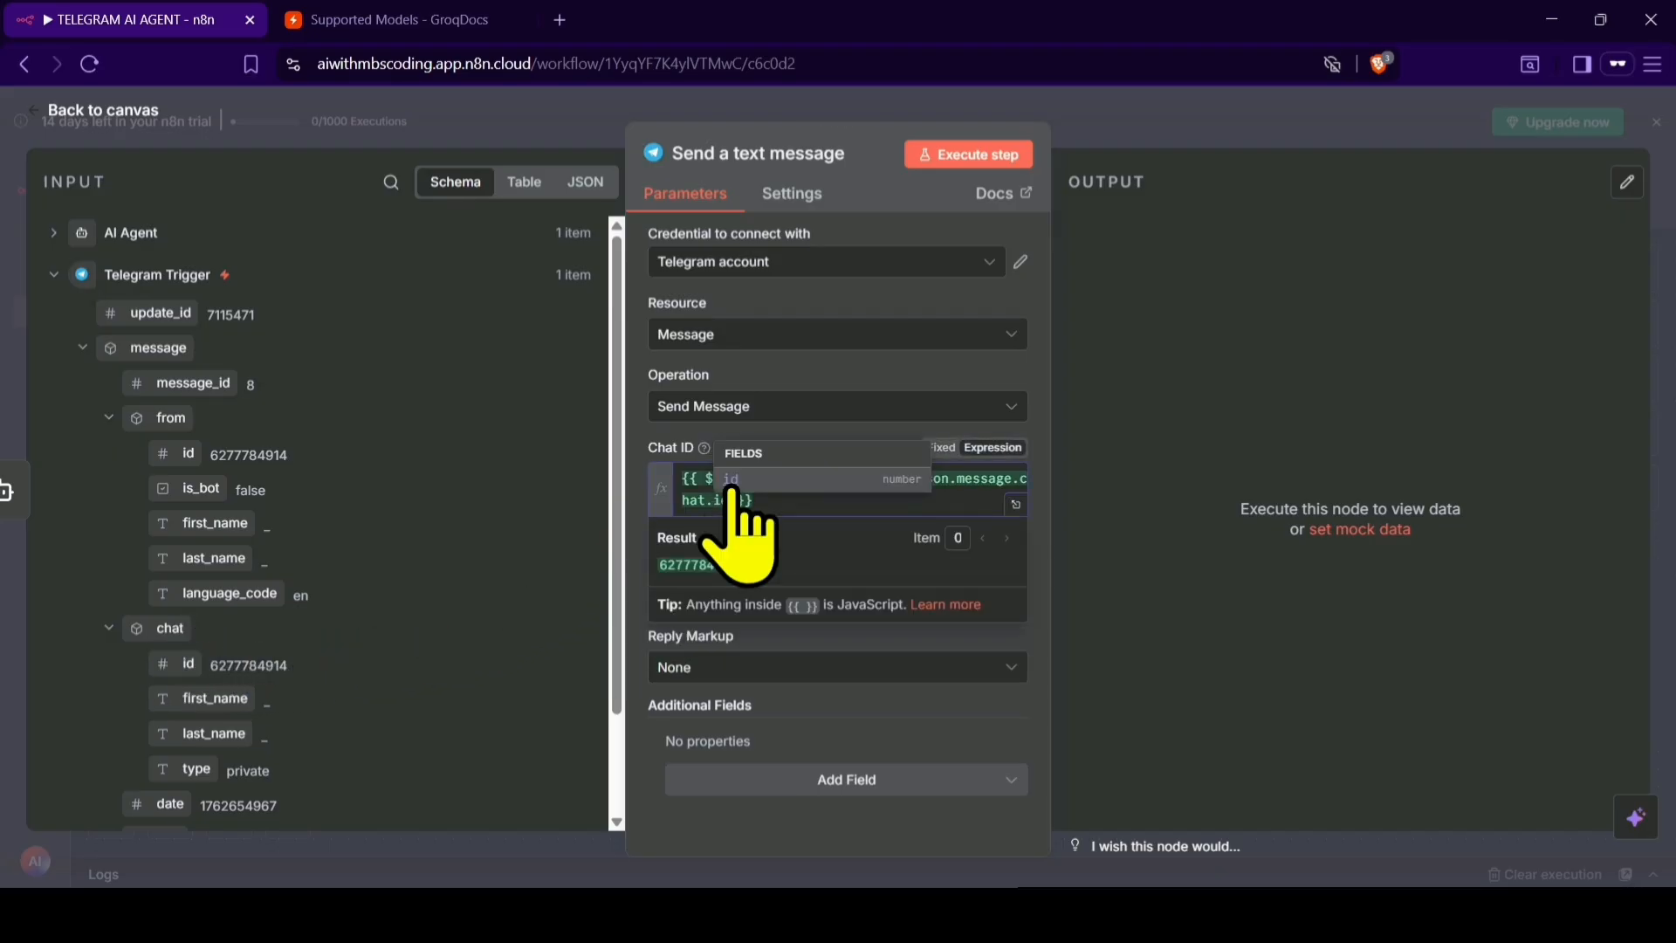
left_click(80, 234)
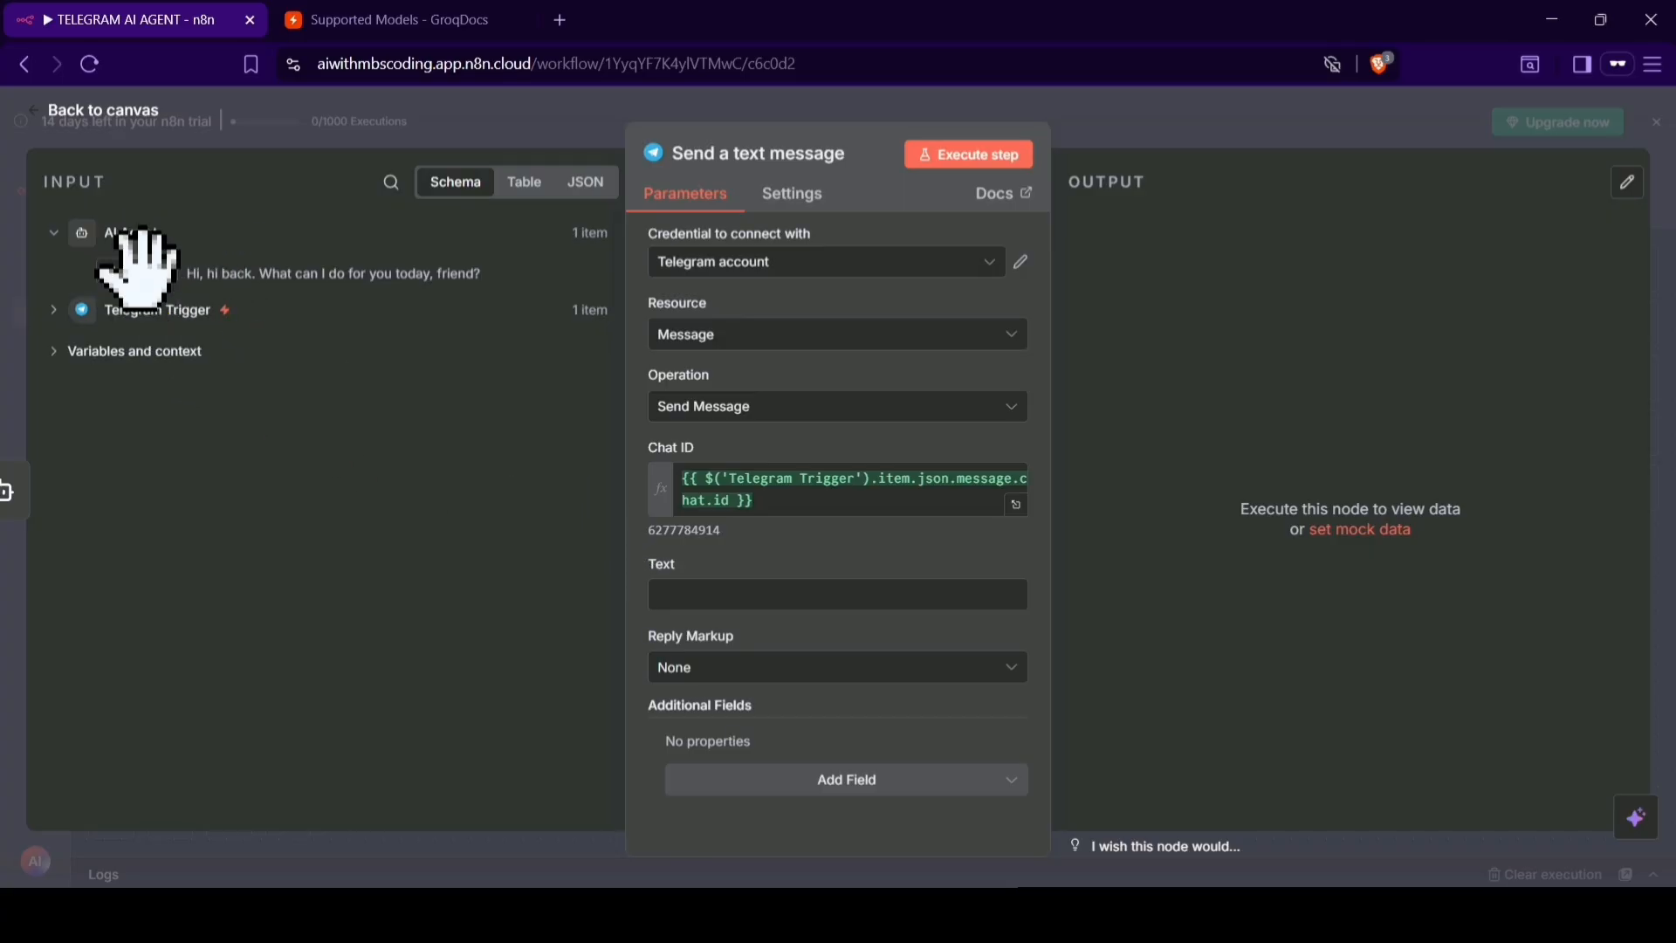
left_click_drag(135, 268, 730, 591)
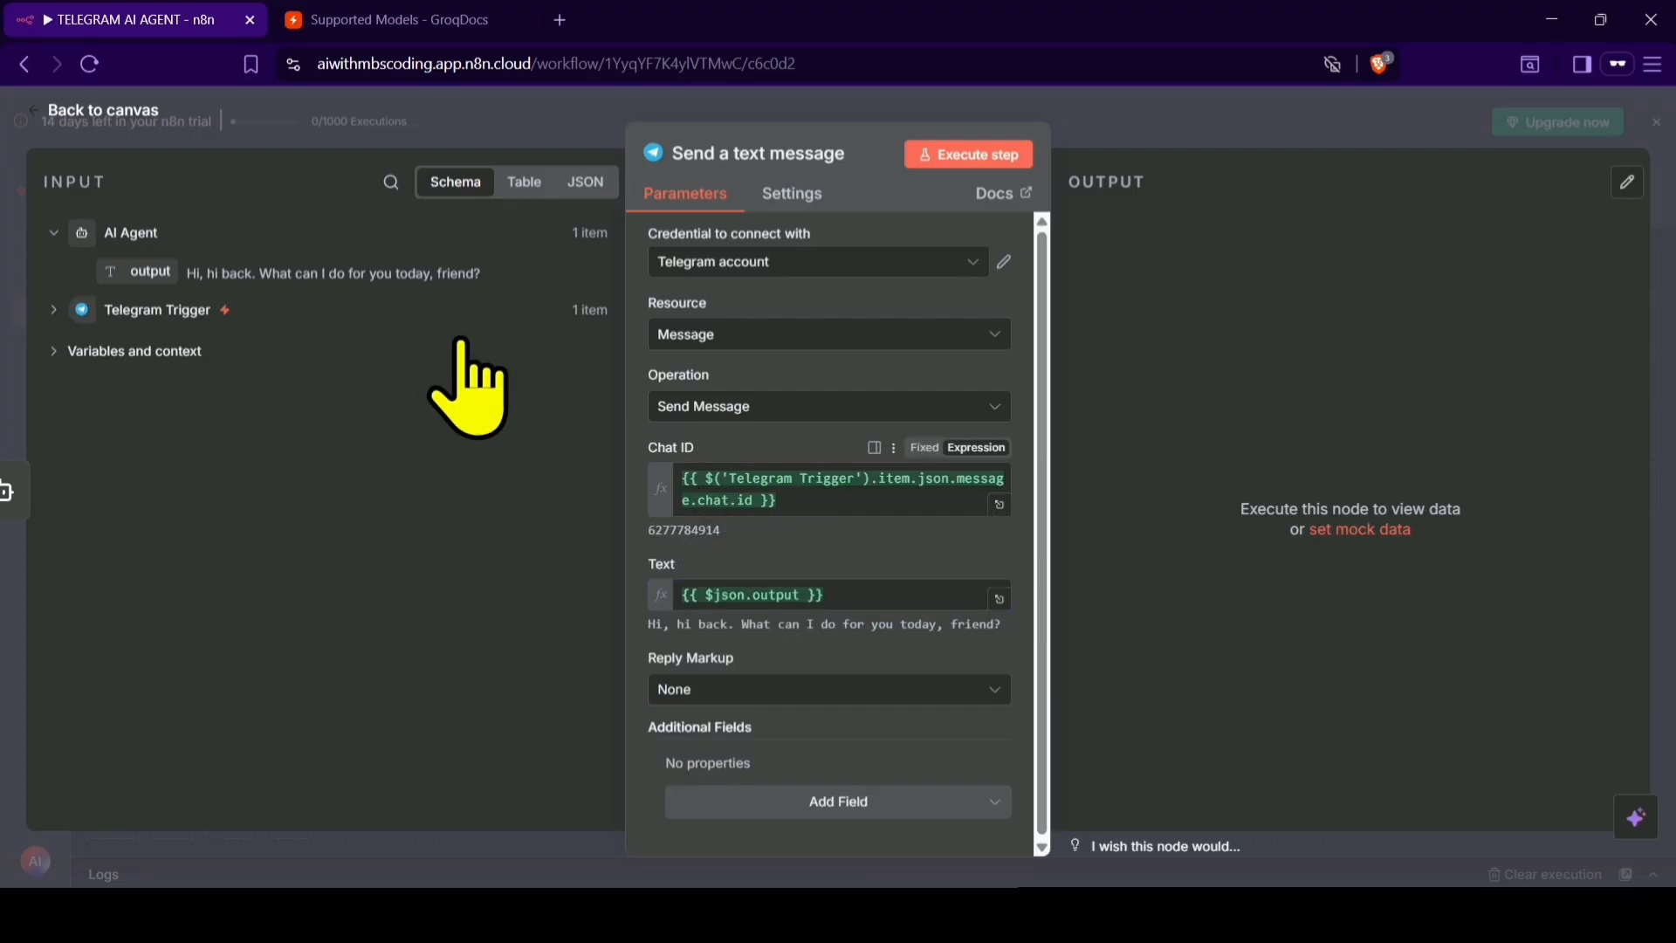
- Execute the Send a text message step, check the bot's reply in Telegram, and return to the n8n canvas
left_click(940, 158)
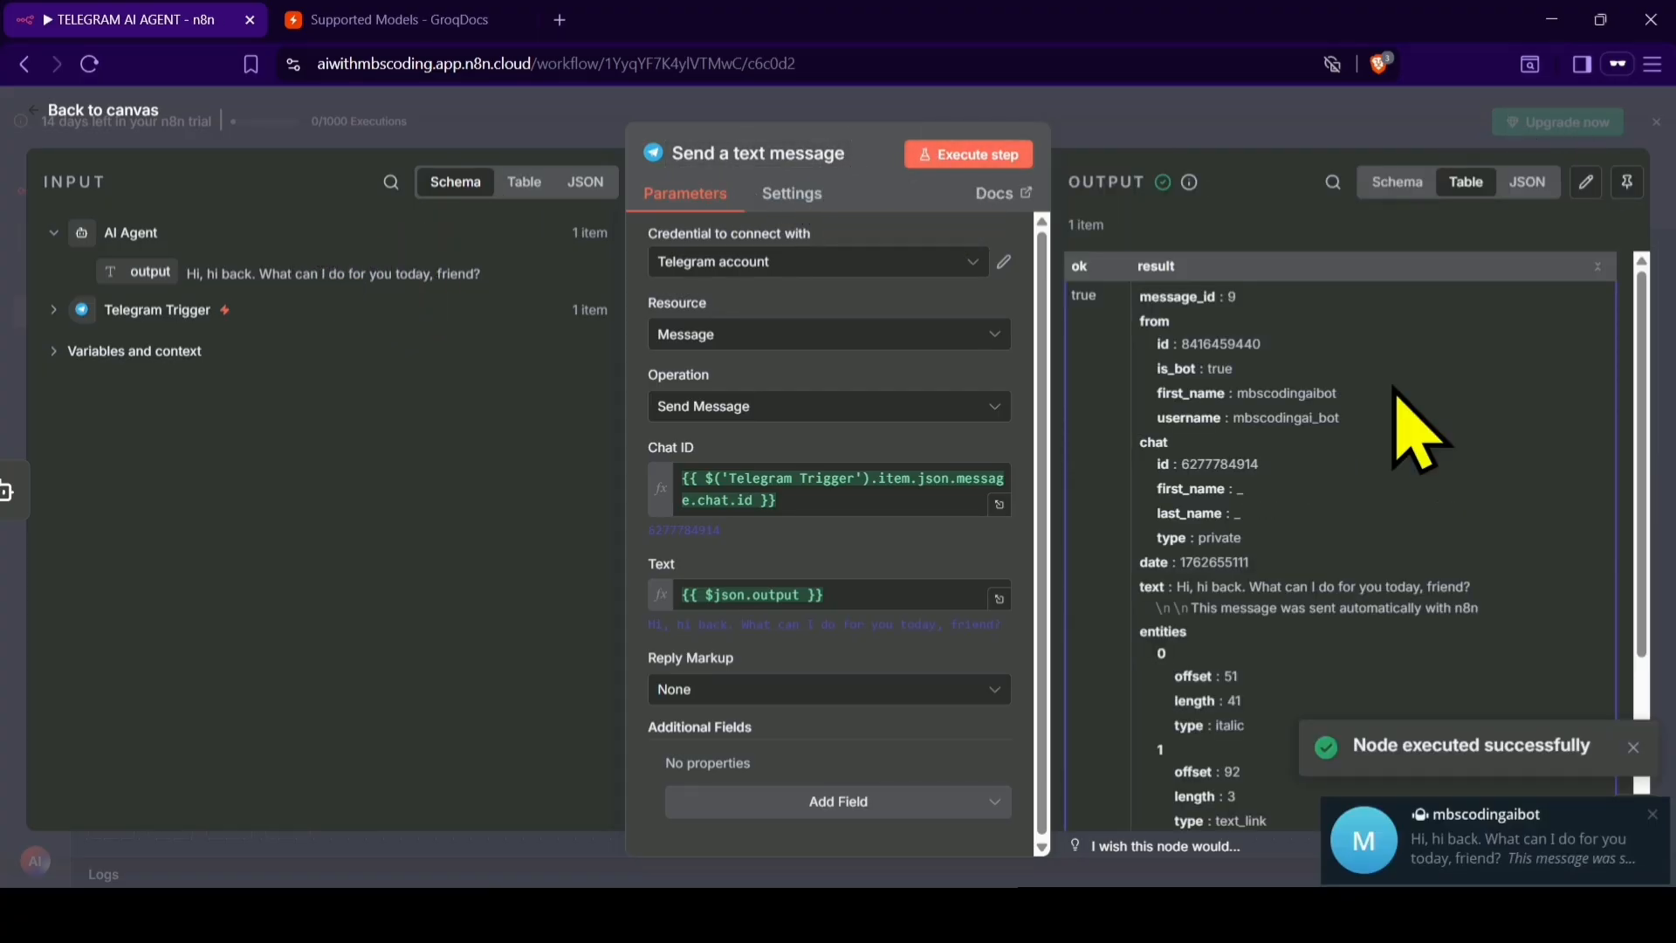
left_click(1387, 836)
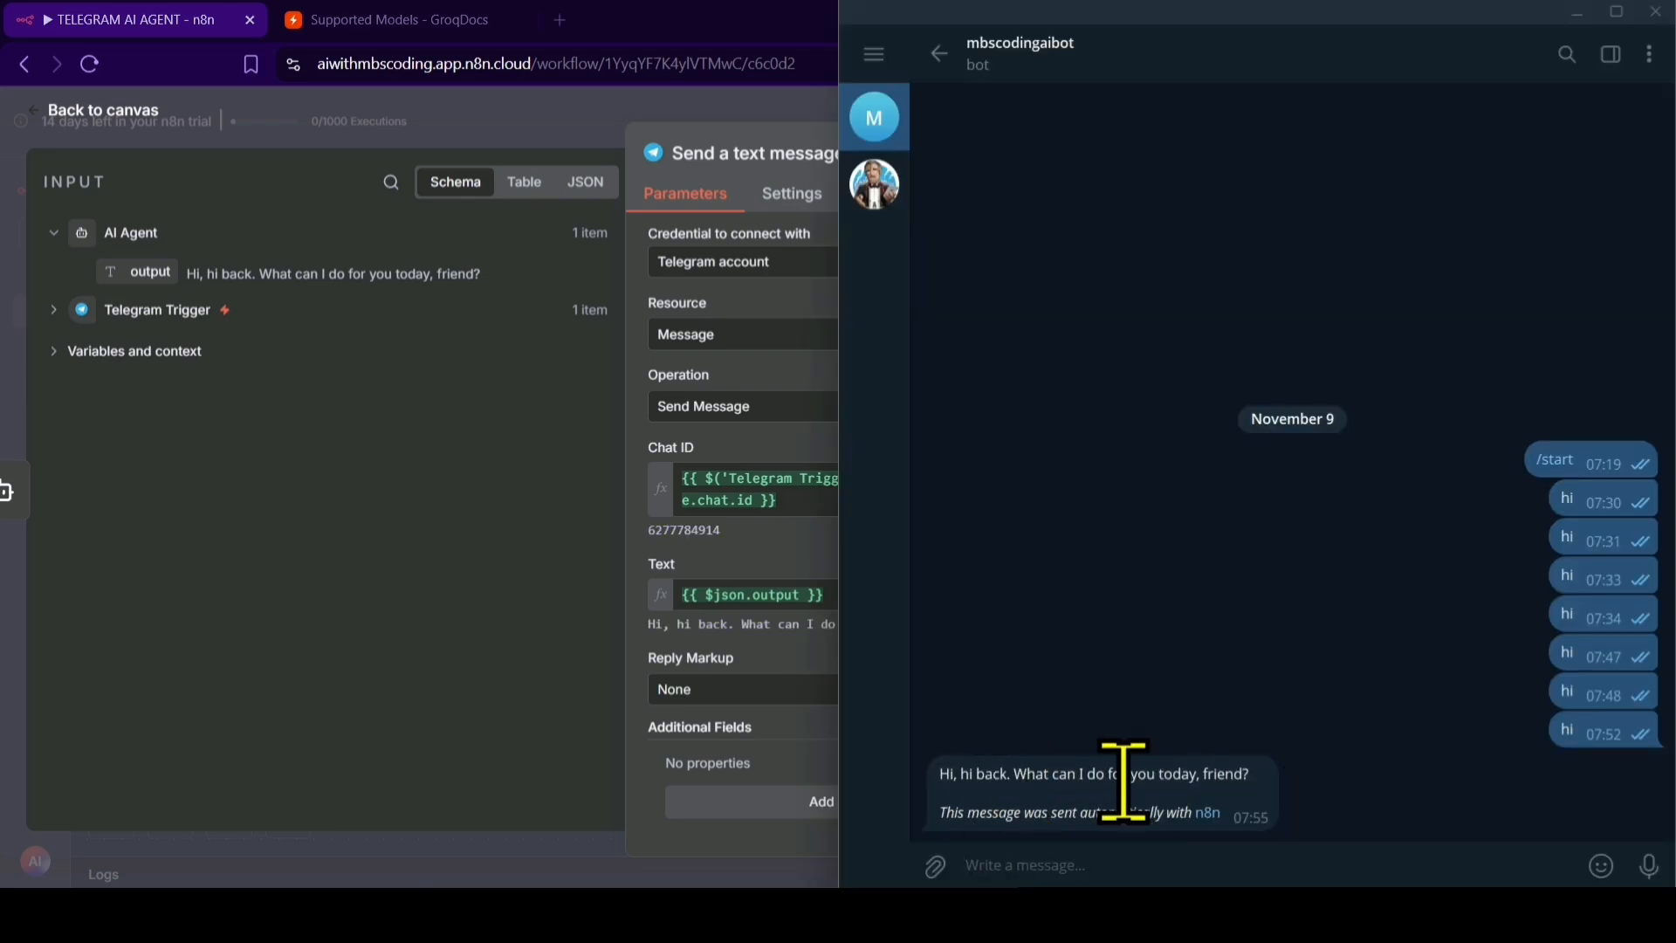
key("alt+Tab")
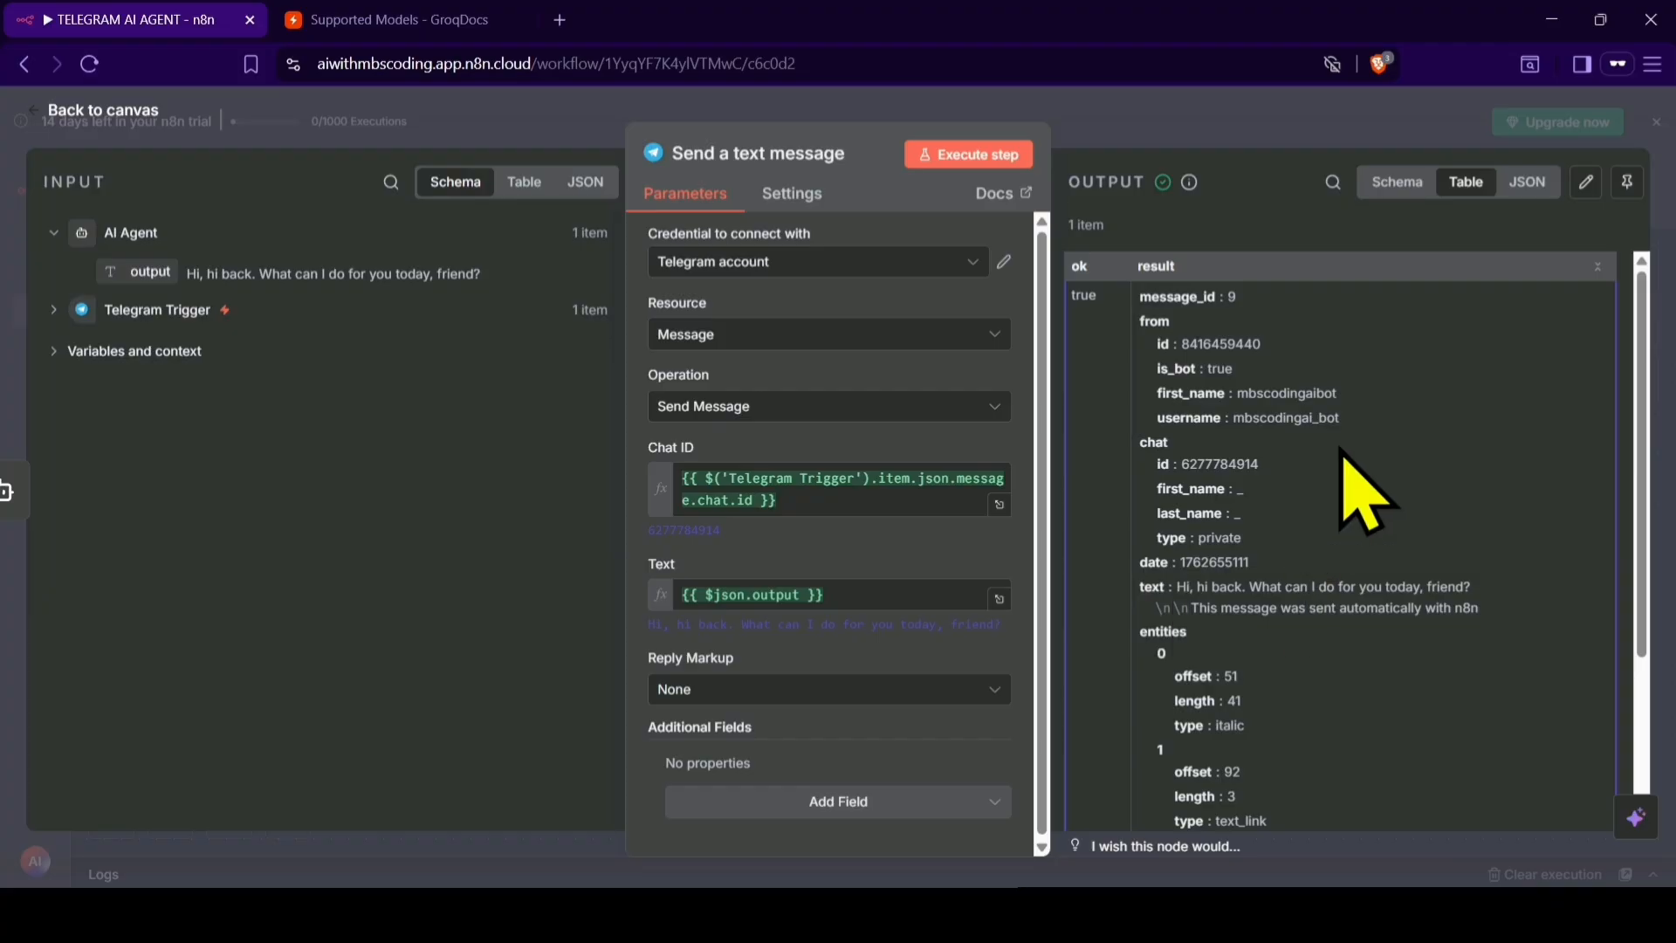
left_click(1528, 182)
left_click(122, 113)
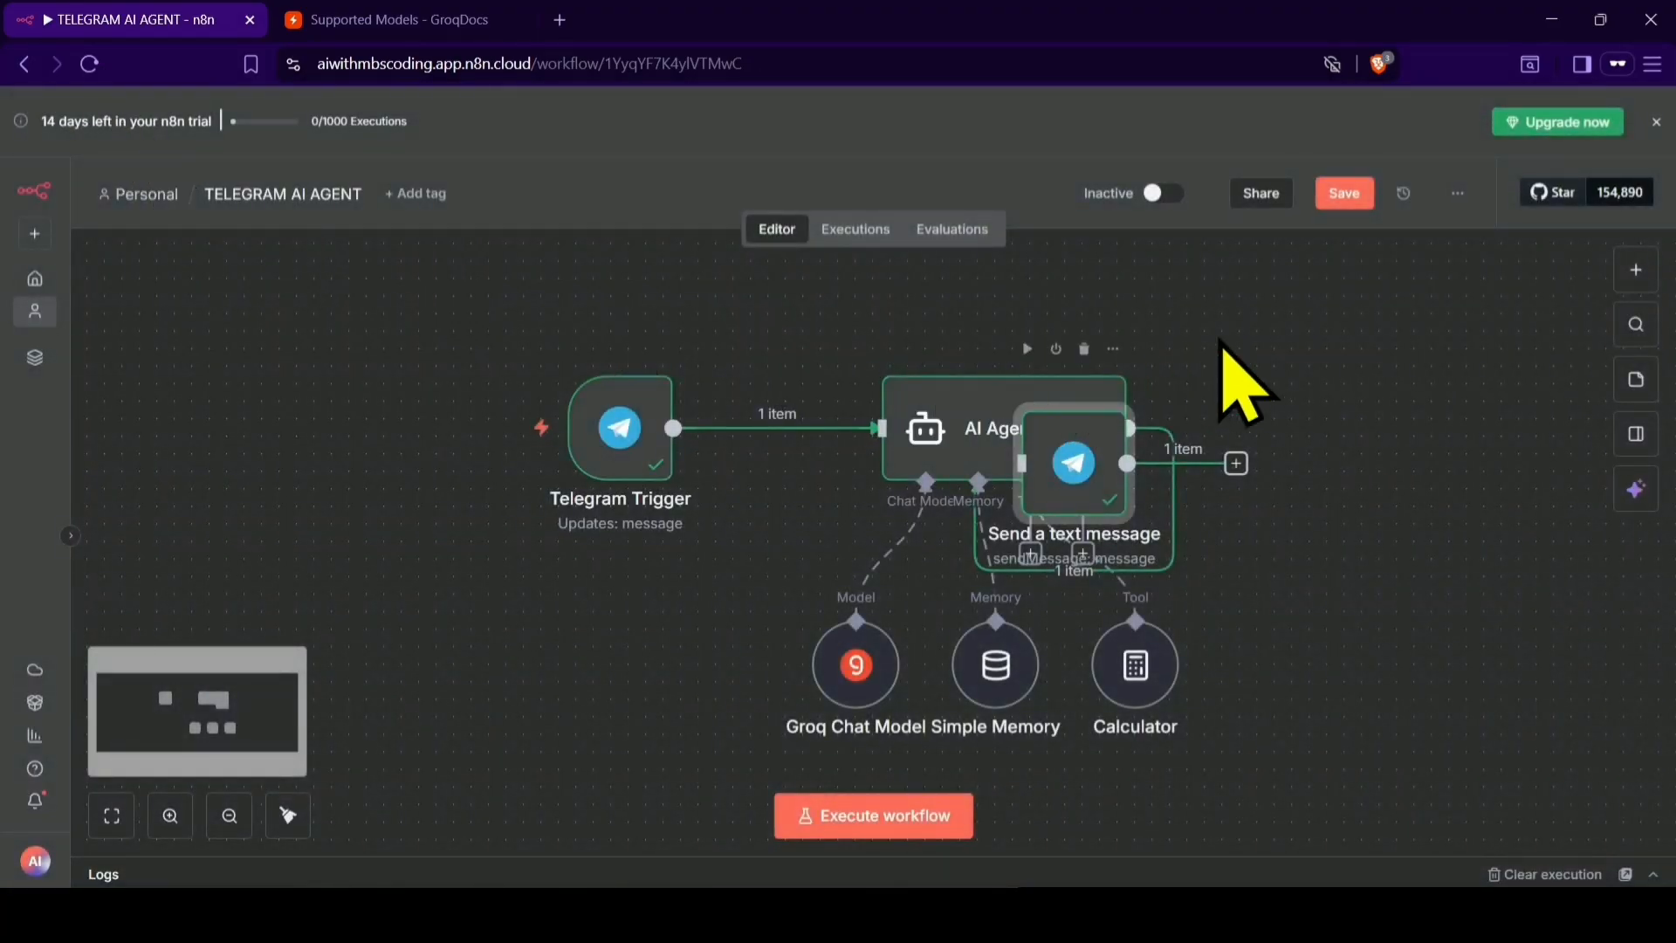
- Tidy up the workflow layout, zoom the browser out to 80%, and place the n8n window beside Telegram
right_click(1342, 678)
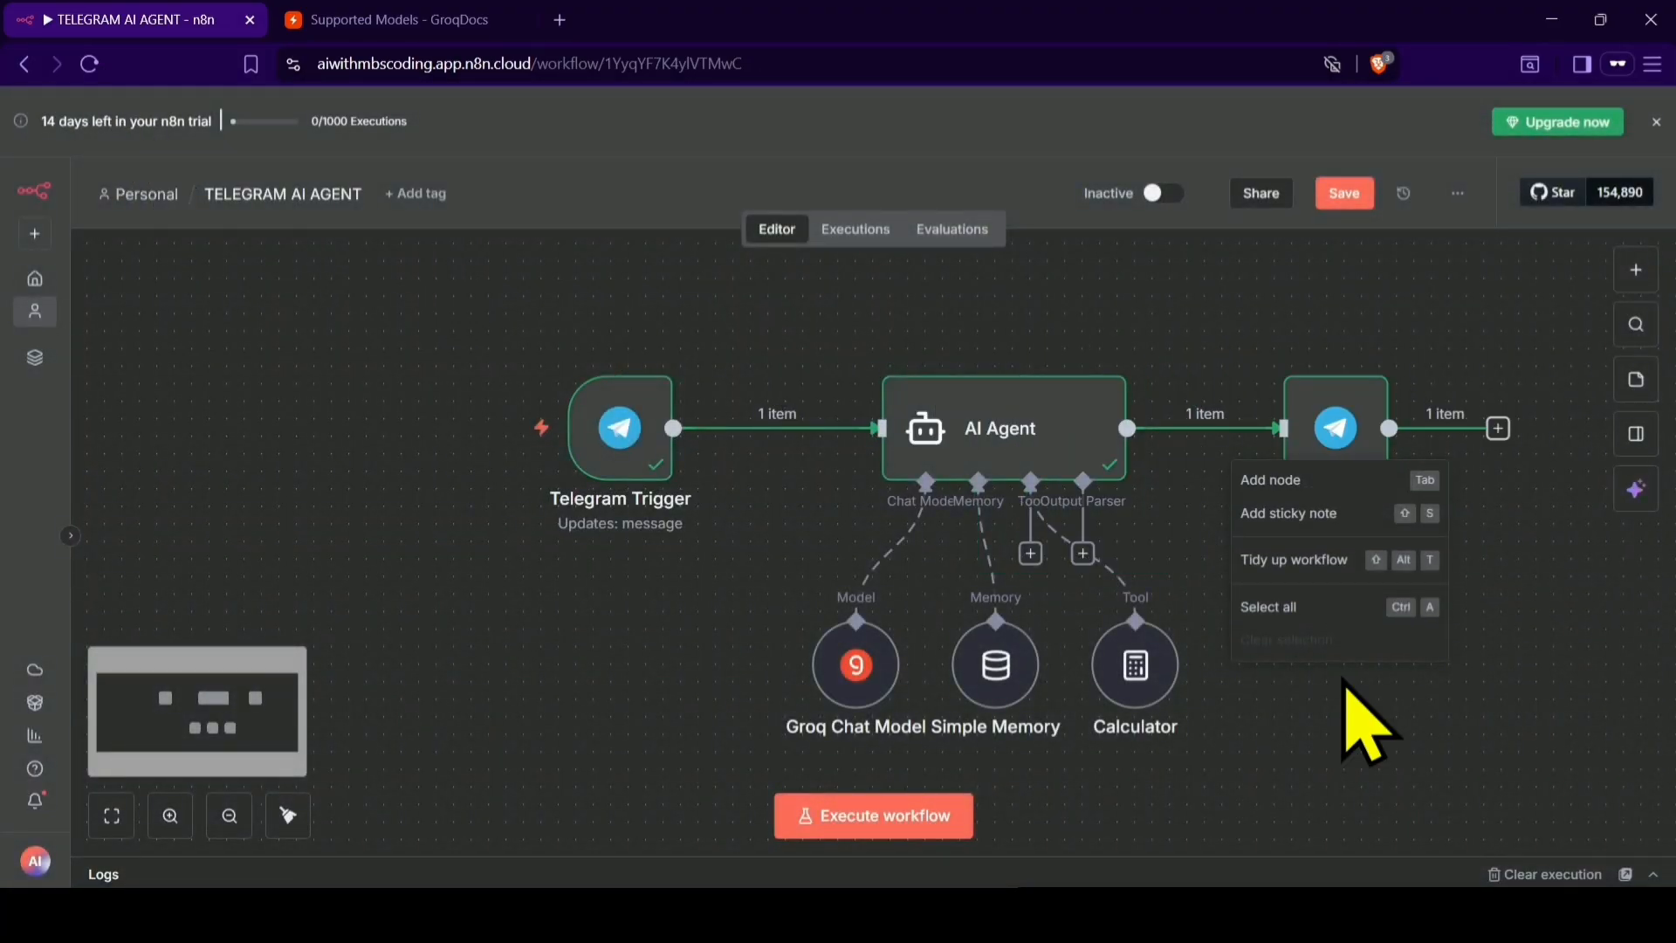
left_click(1333, 563)
key("ctrl+minus")
key("ctrl+minus")
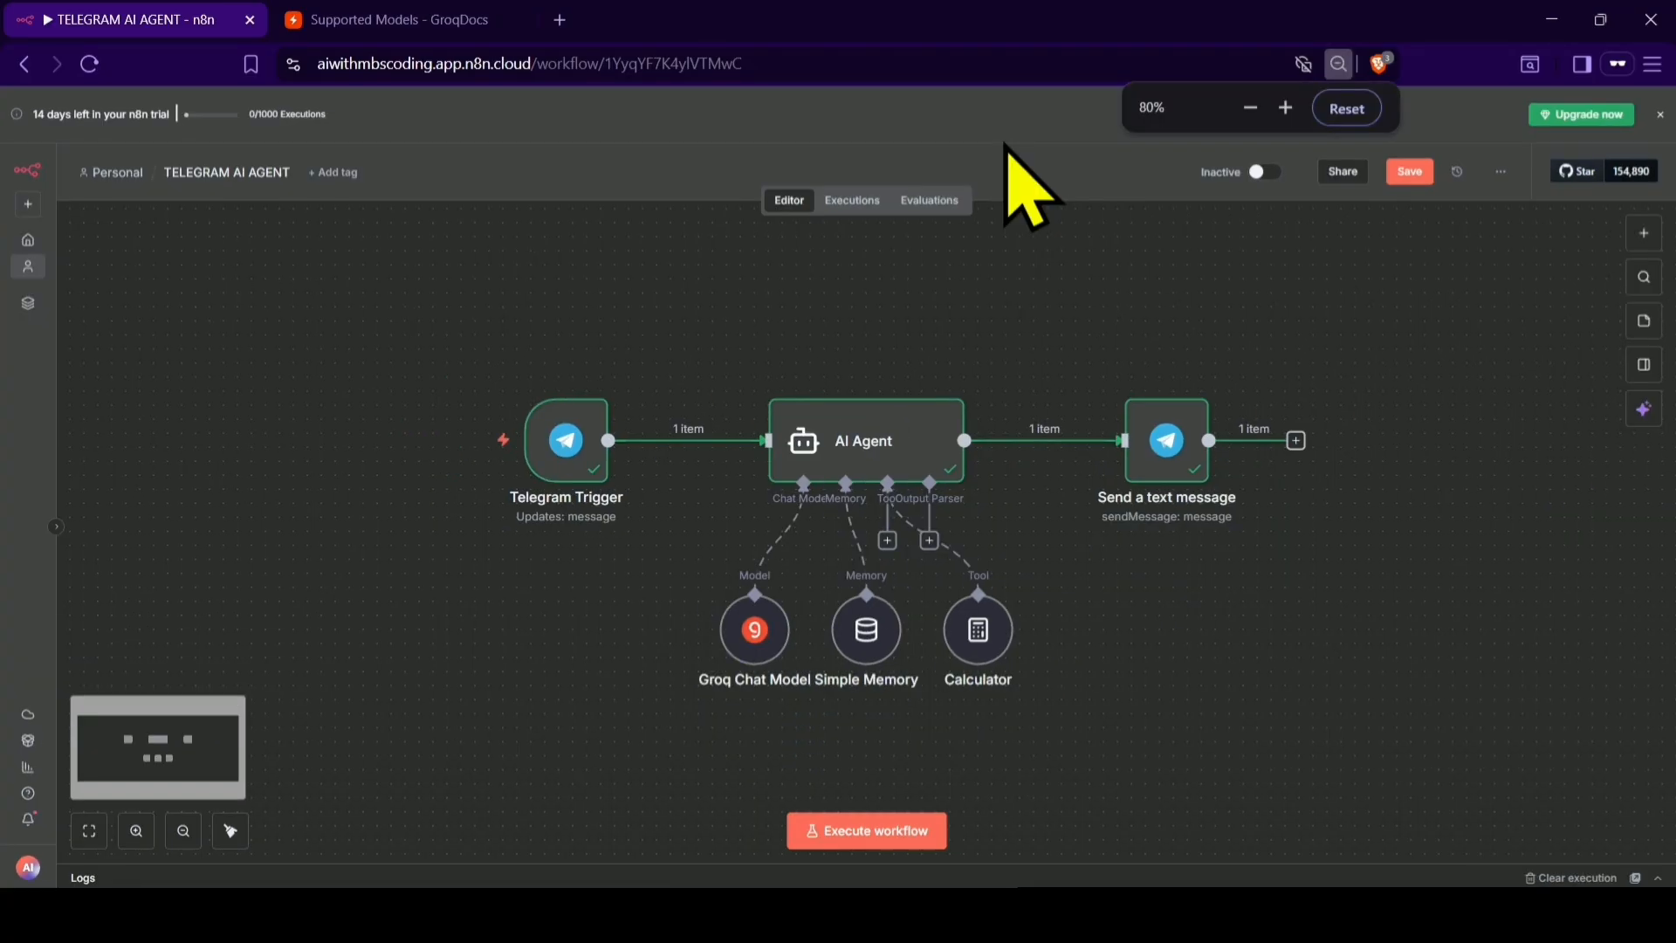
mouse_move(1600, 19)
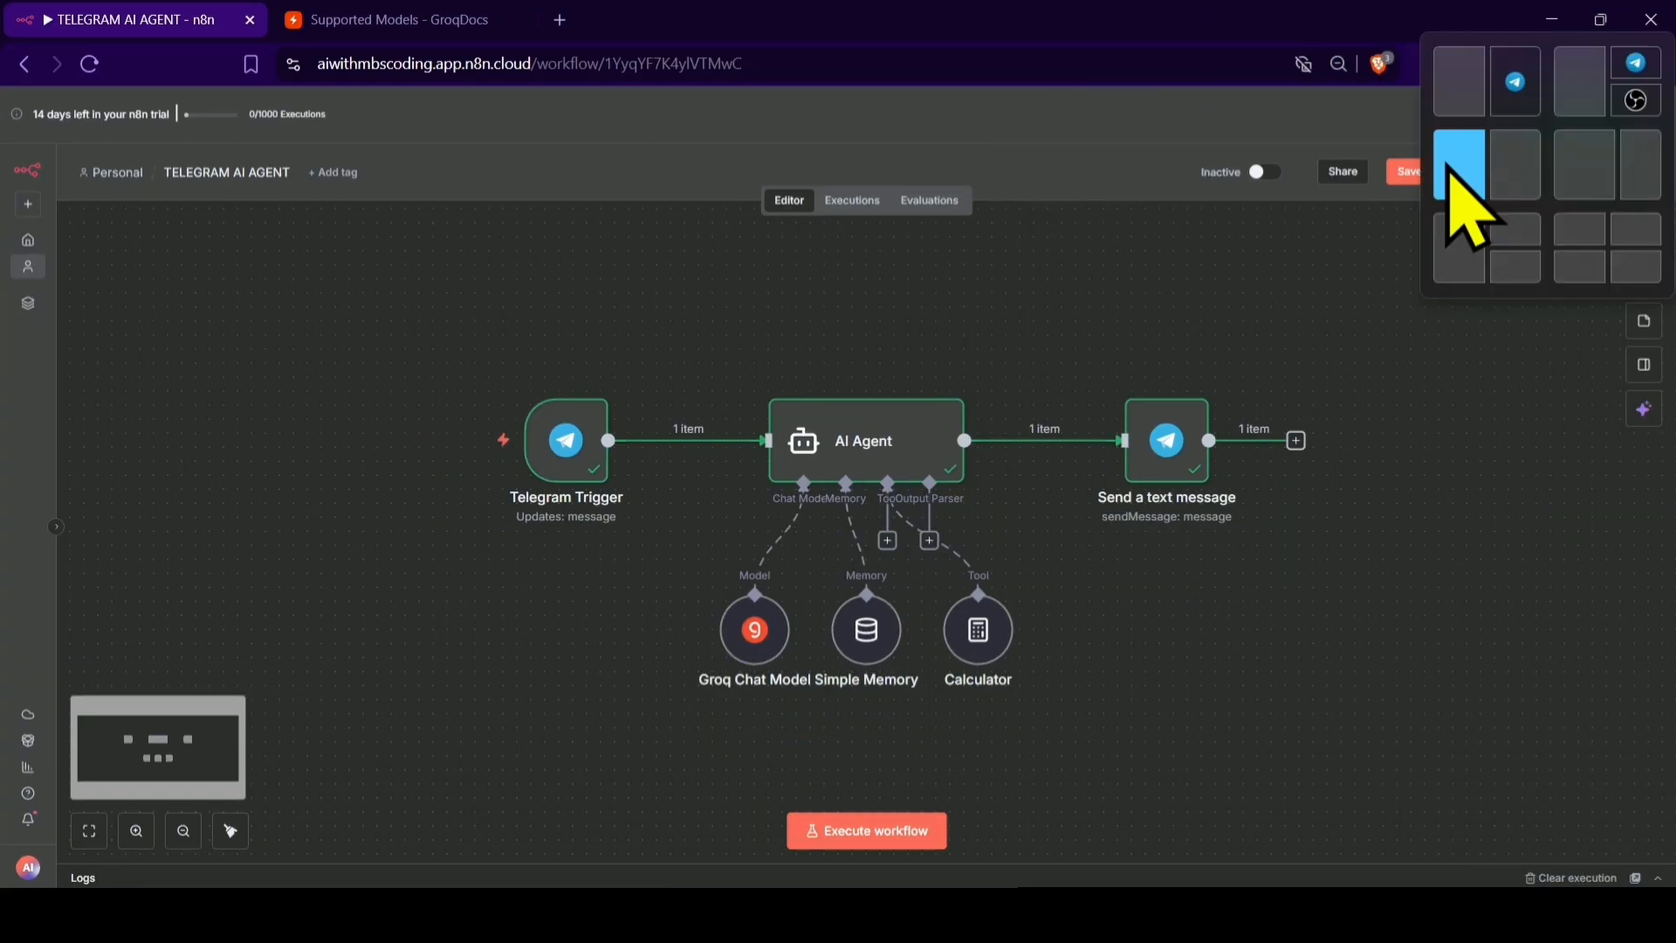
left_click(1450, 171)
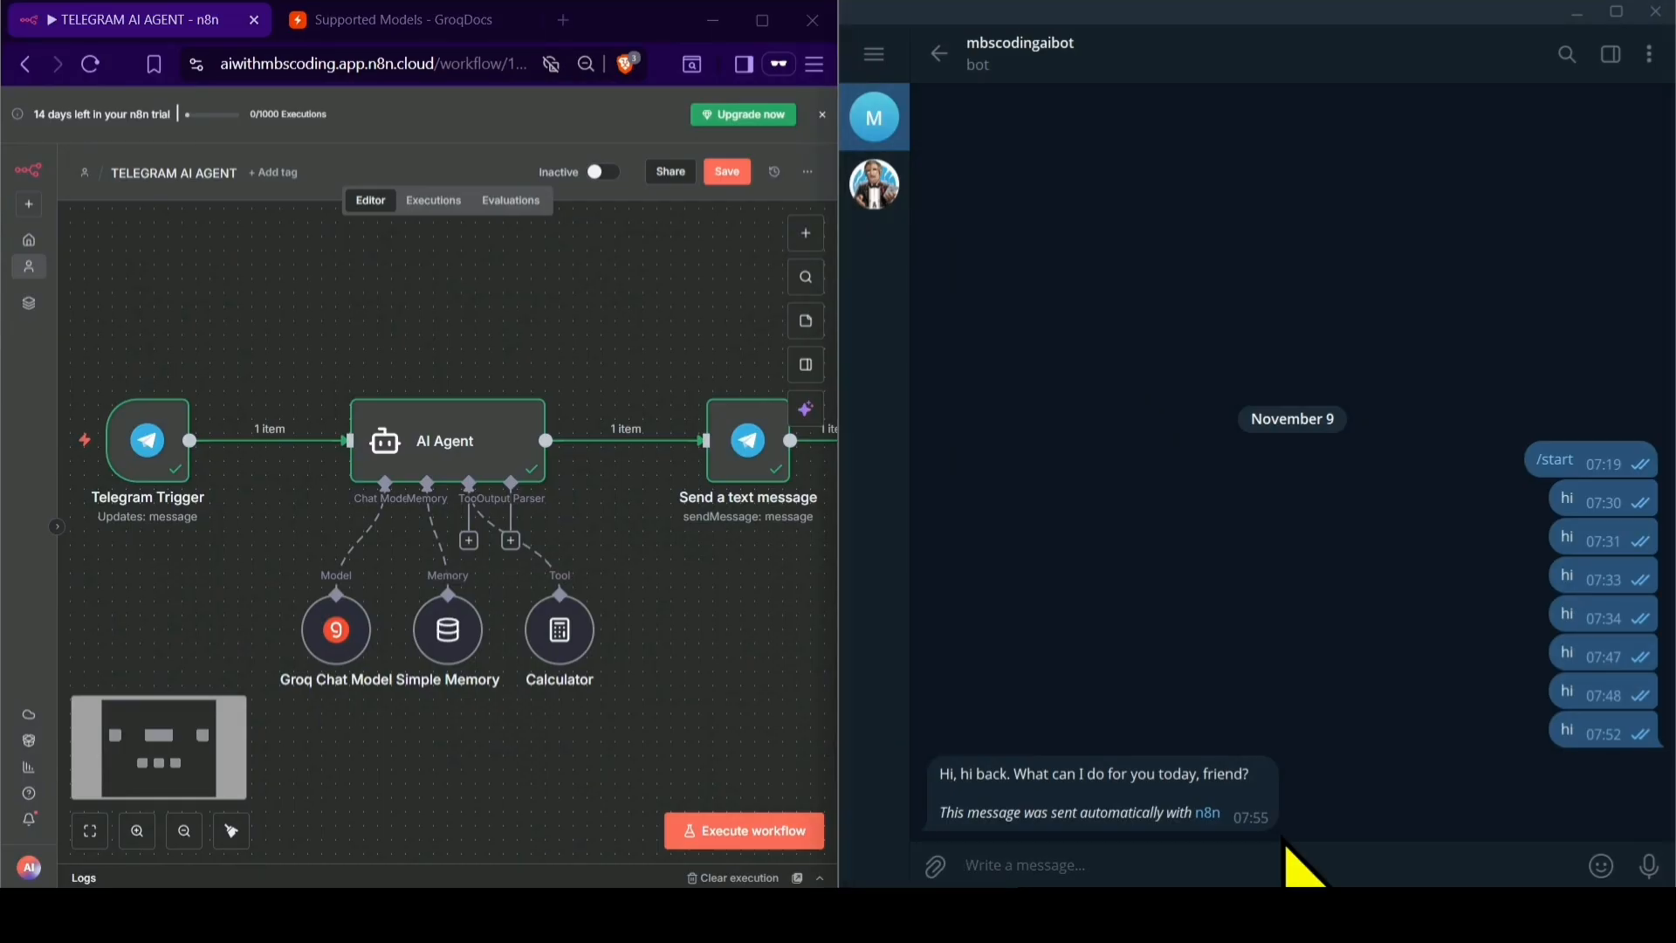
- Test the full workflow by executing it and sending the bot "kaise ho bhai" and "bhai ai agent kya hota hain"
type("kaise ho bhai")
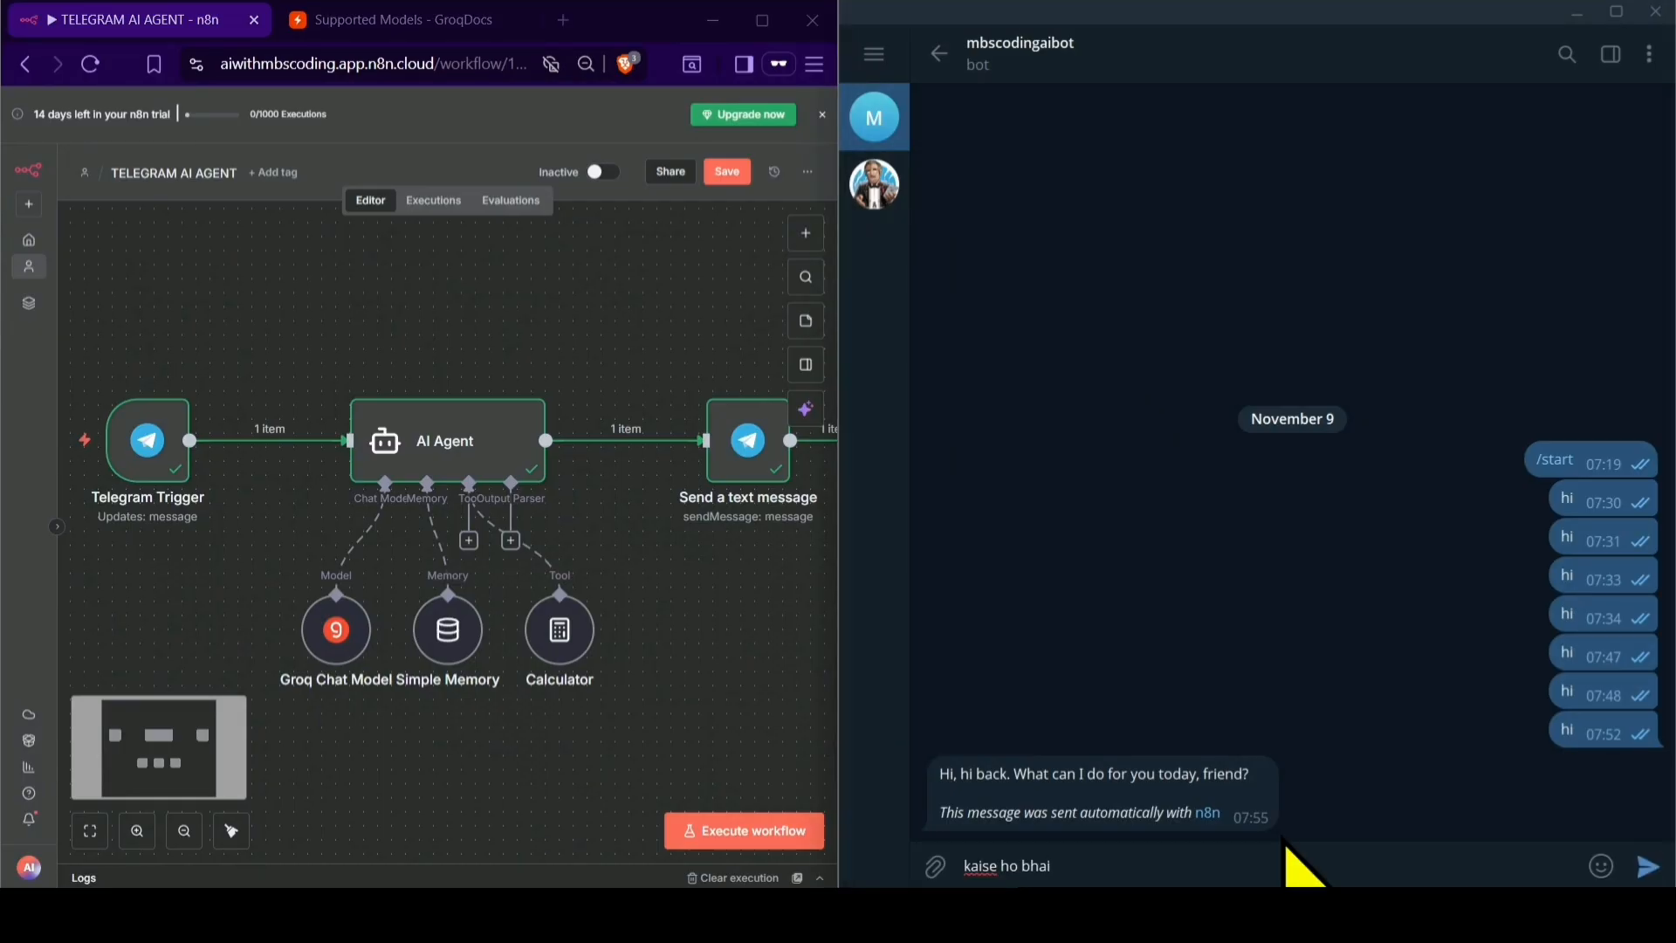
left_click(693, 831)
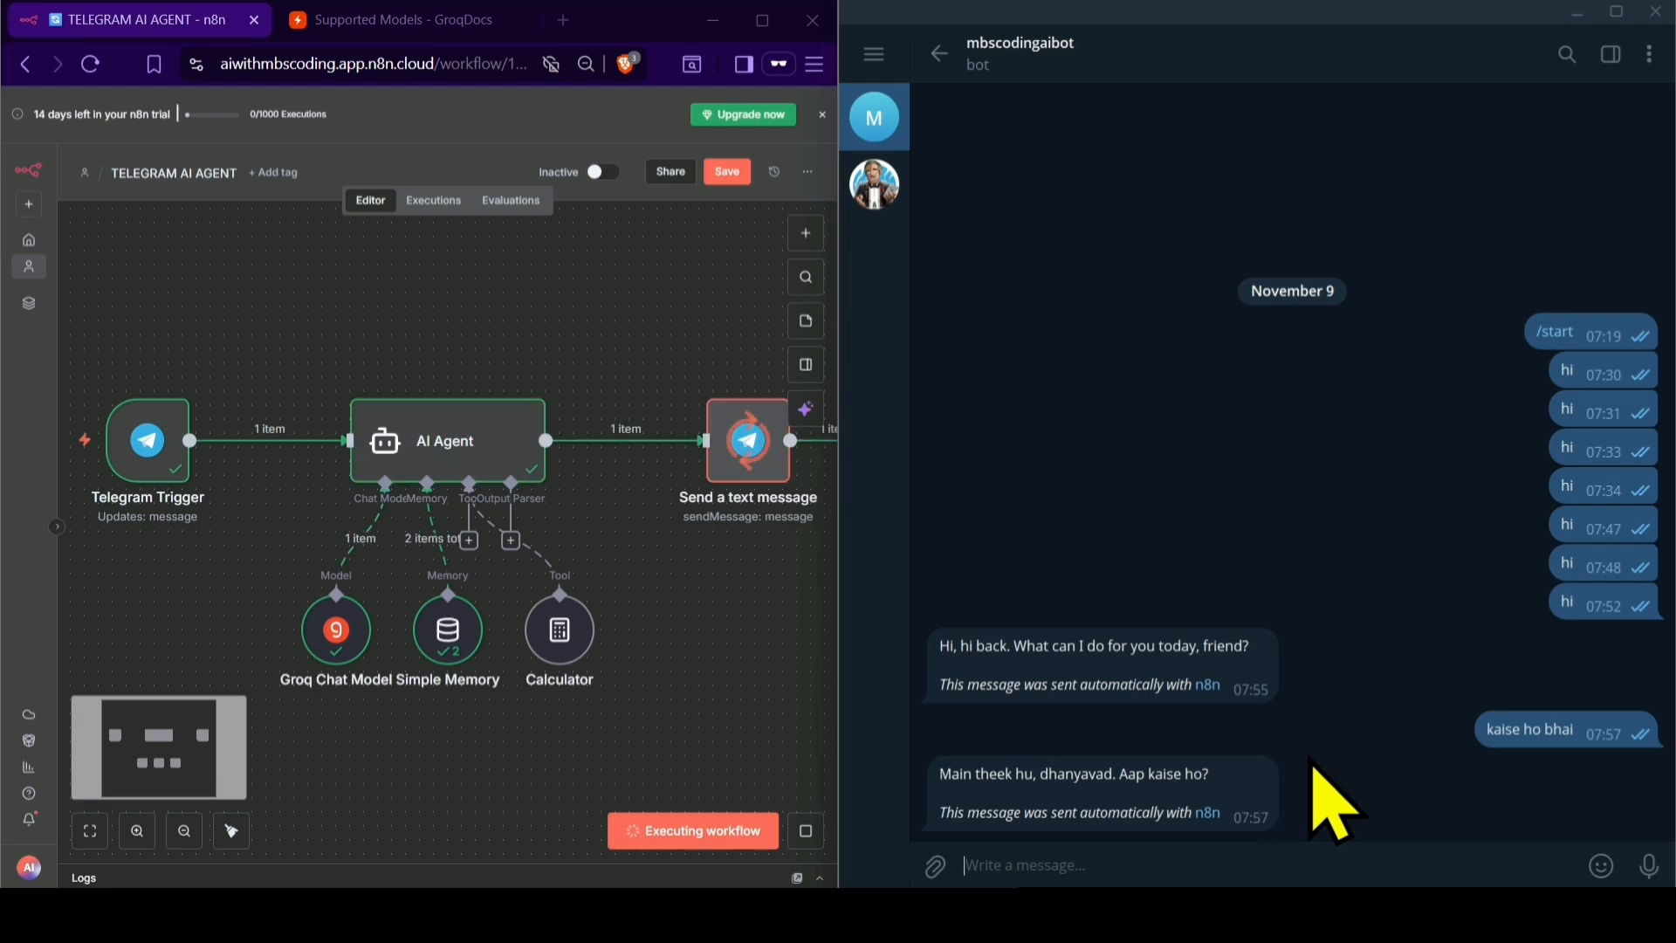
type("bhai ai agent kya hota hain")
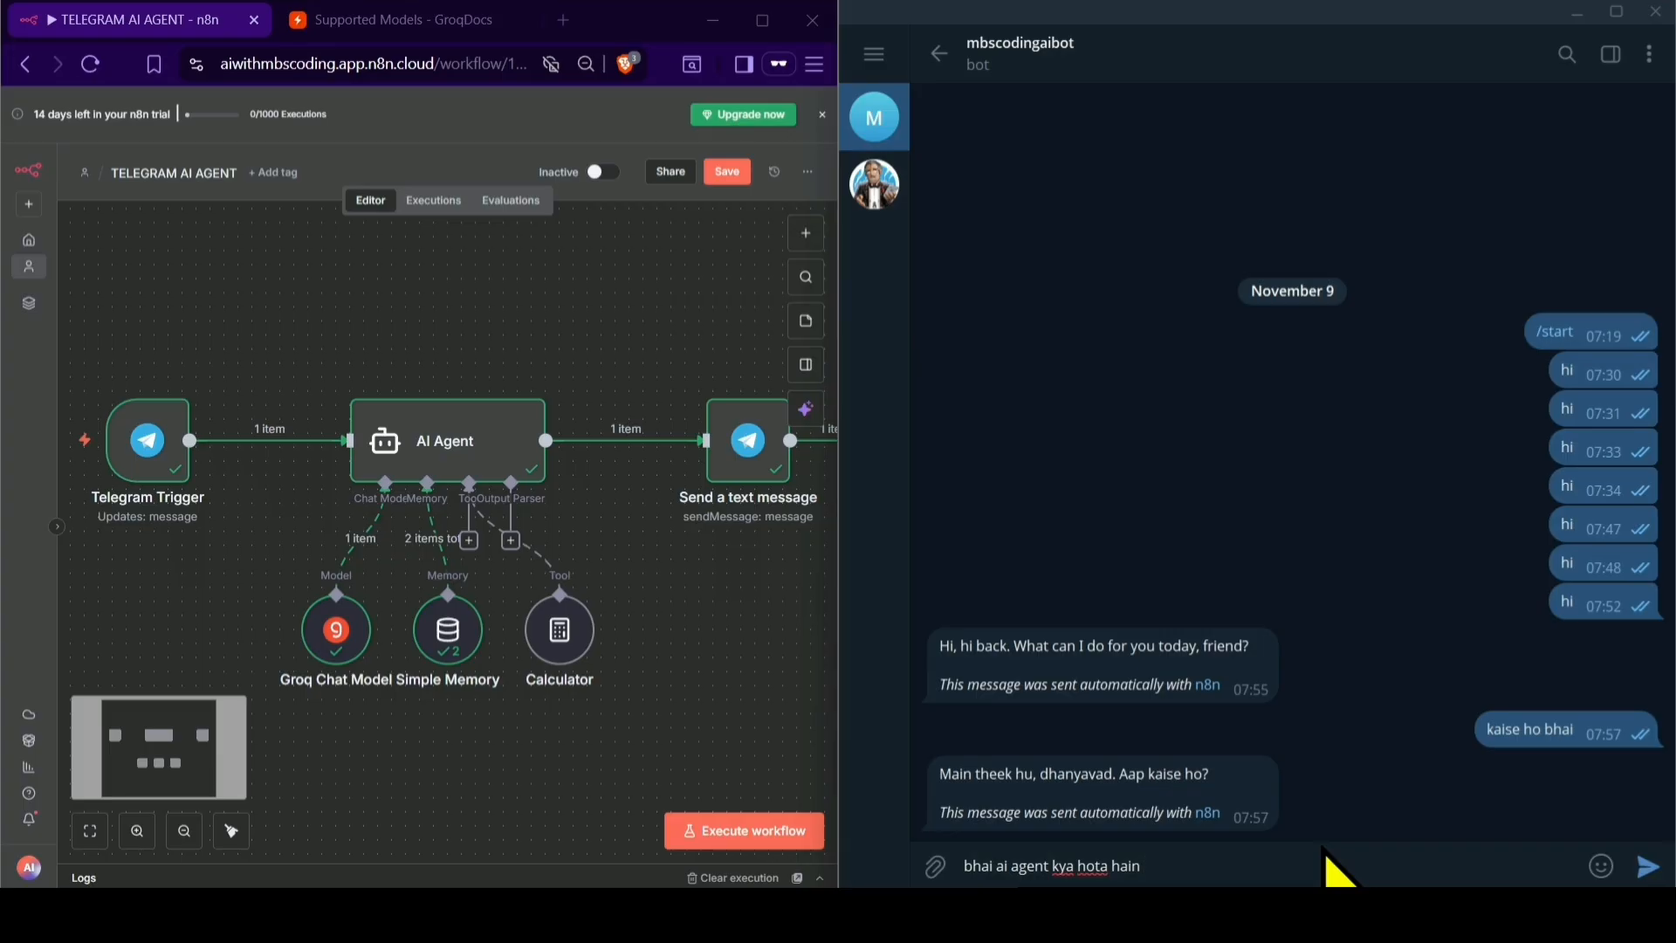
key("Return")
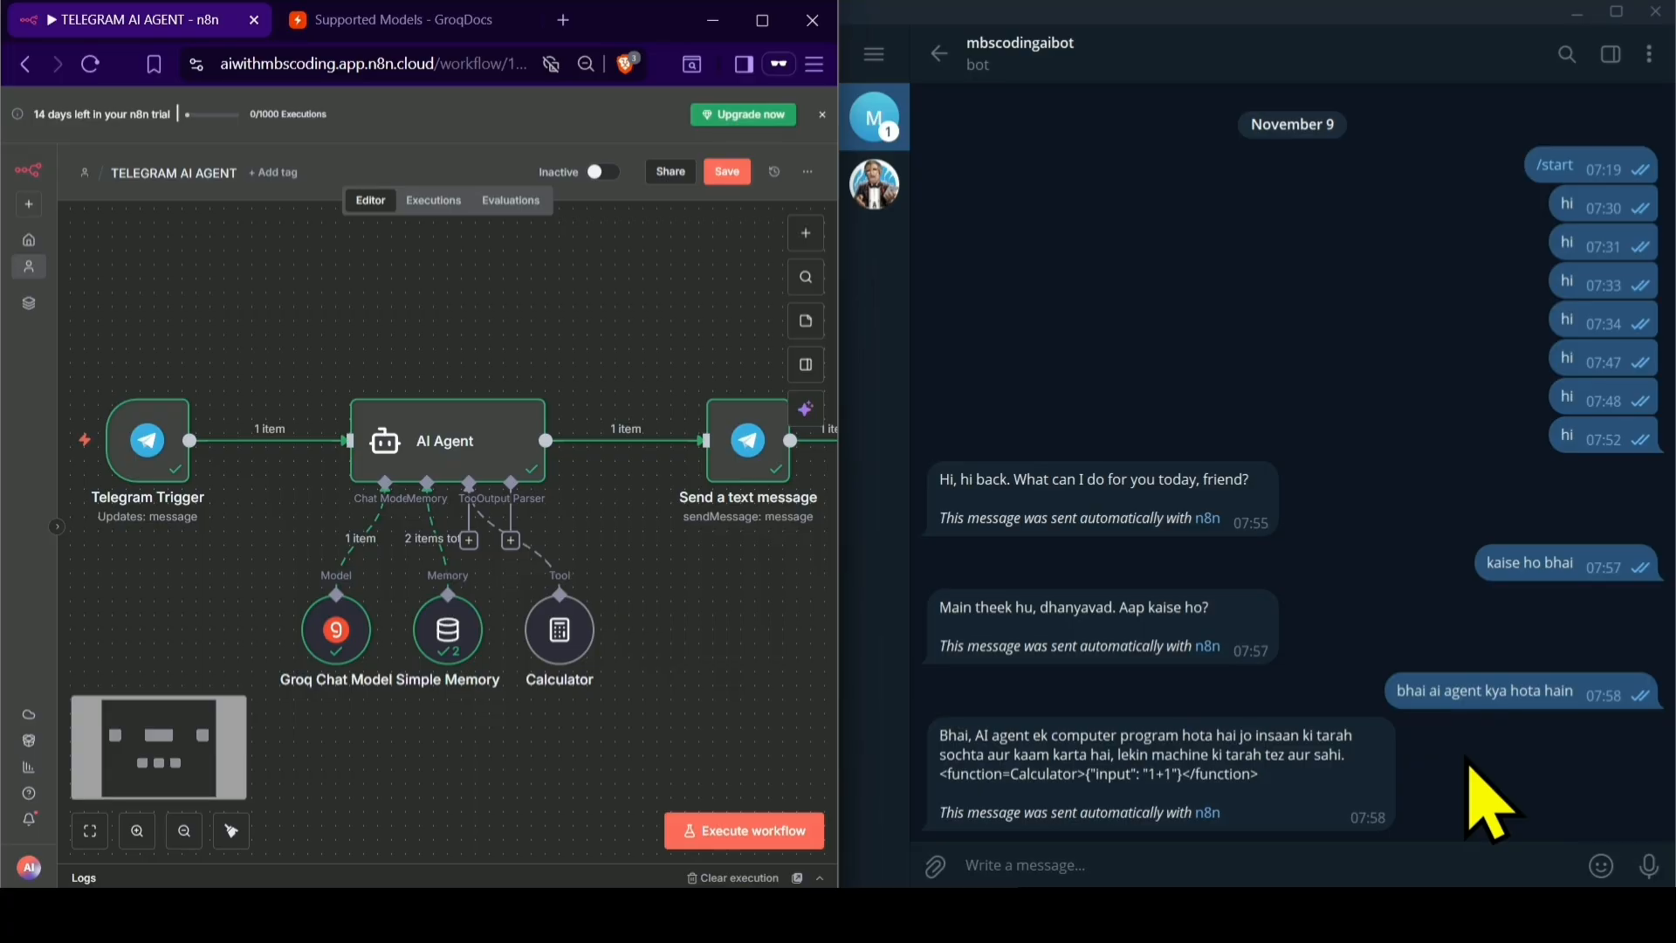
- Activate the TELEGRAM AI AGENT workflow and dismiss the activation notice
left_click(602, 172)
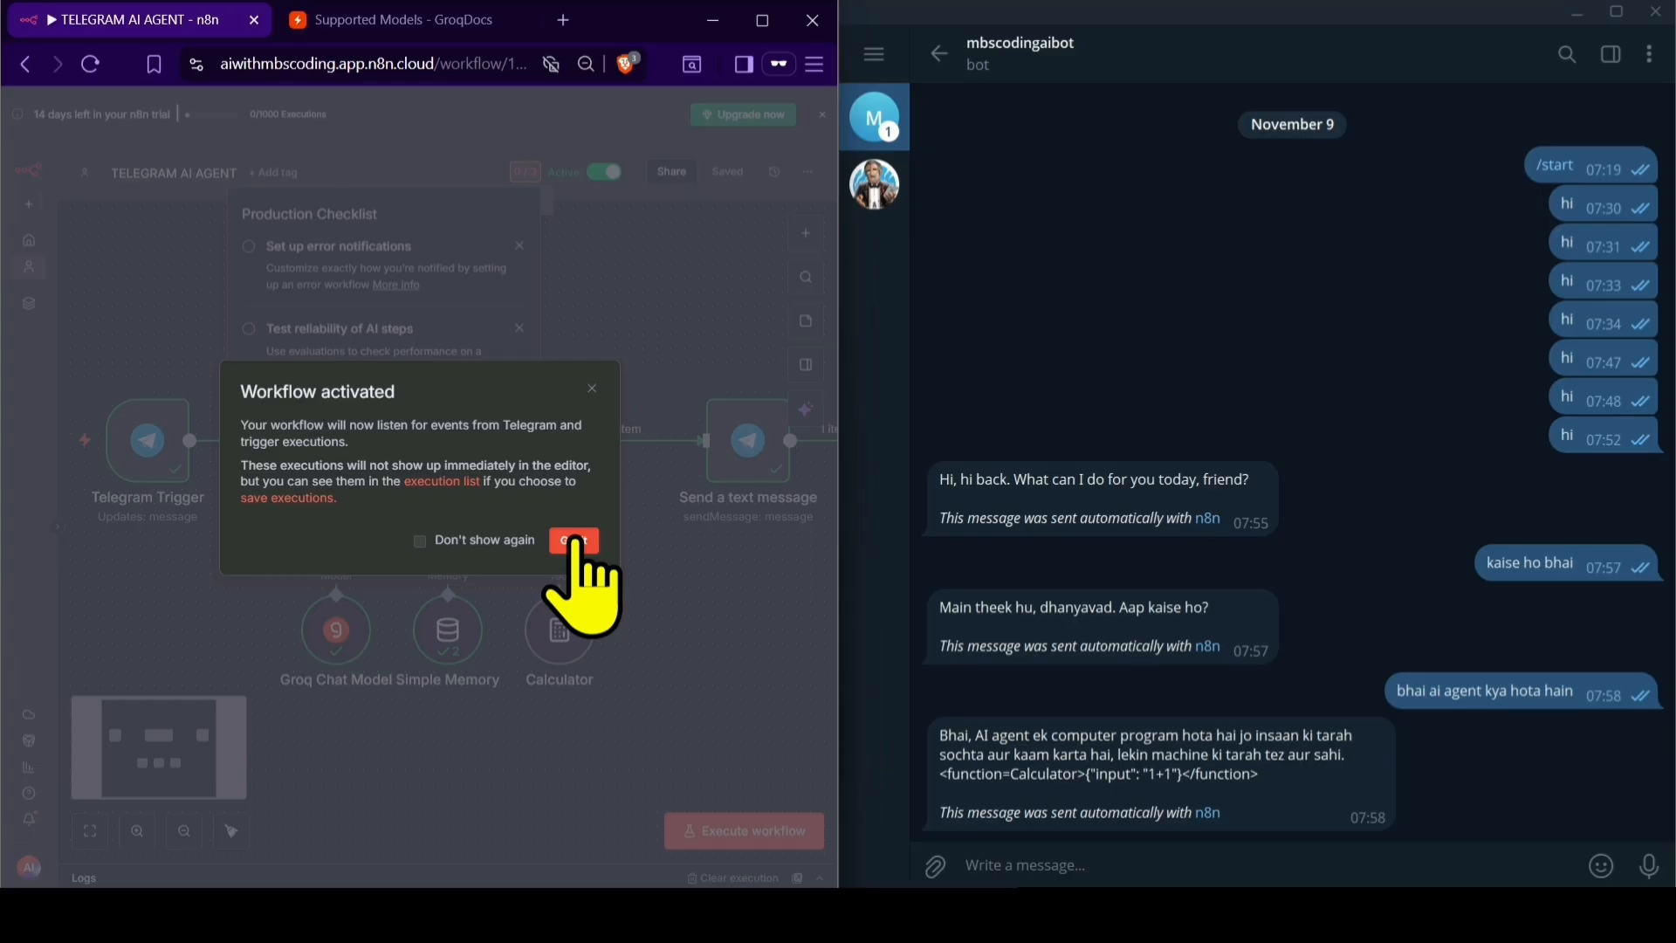
left_click(574, 540)
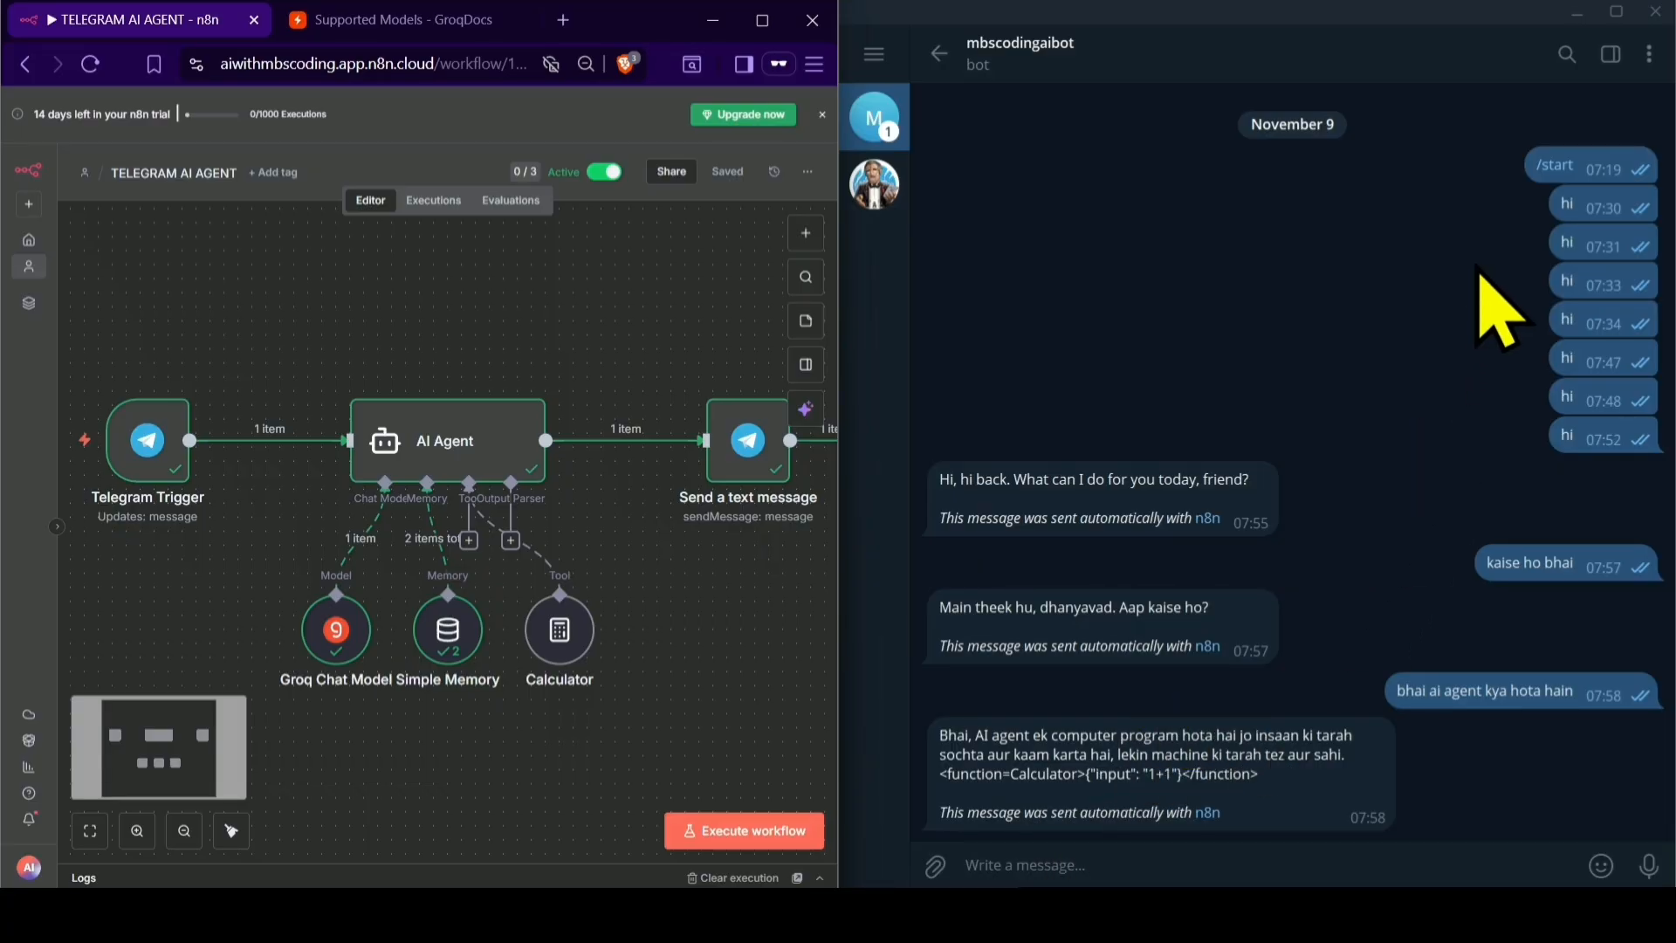
- Clear the bot's chat history in Telegram and send "hi" to test the active workflow
left_click(1650, 54)
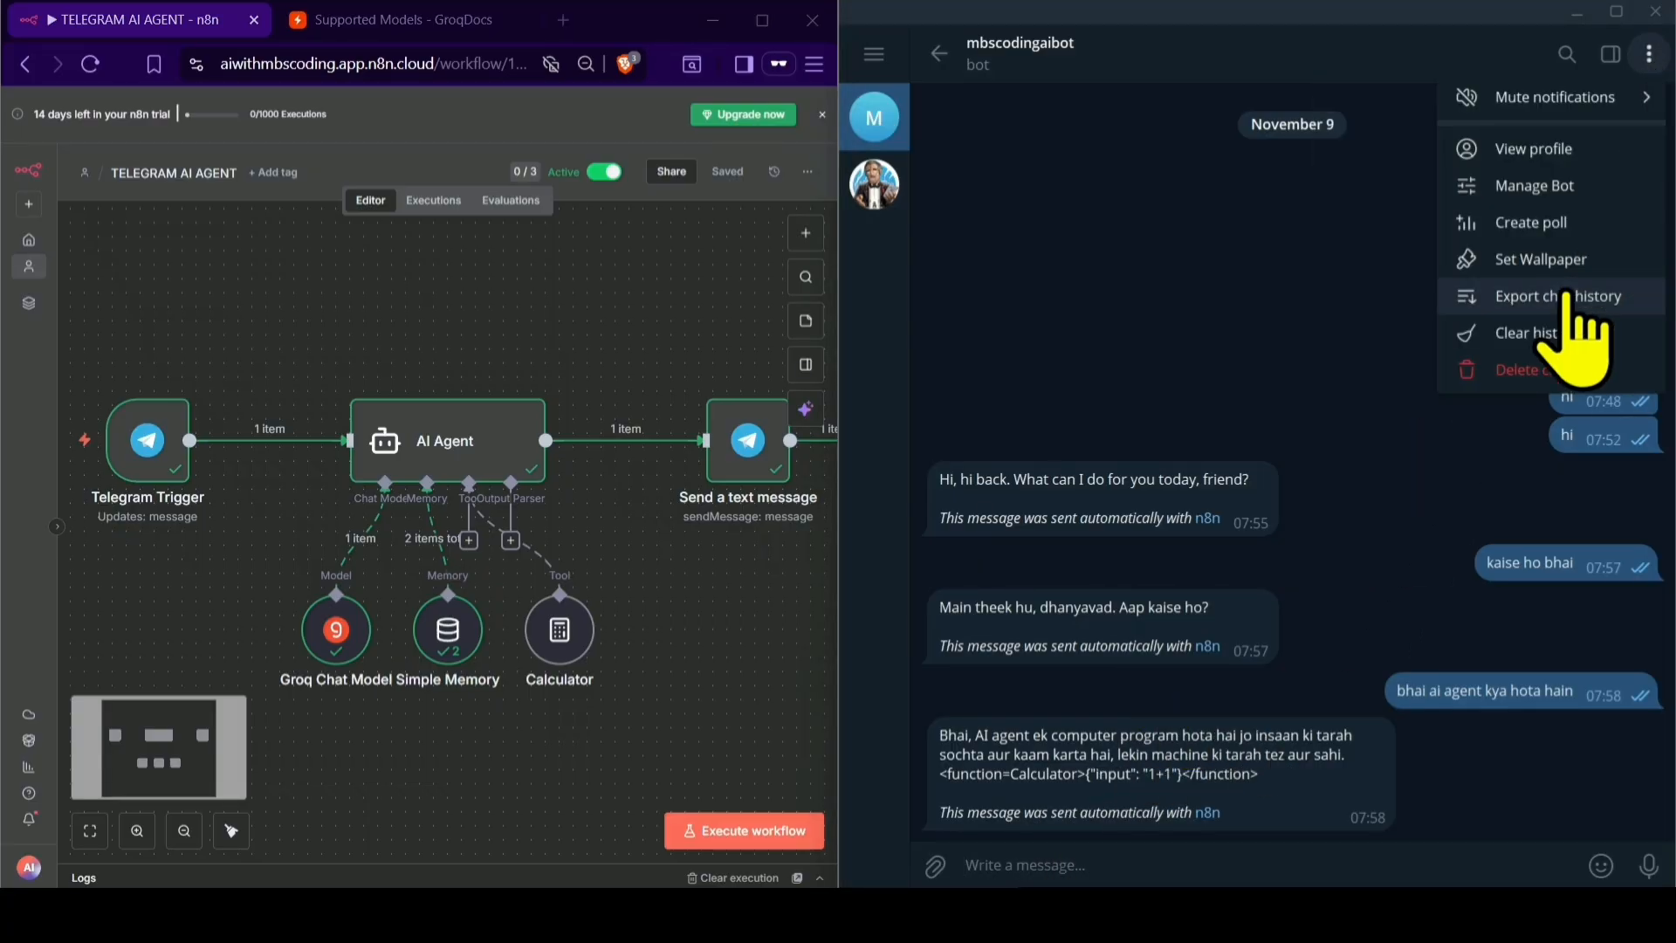
left_click(1529, 342)
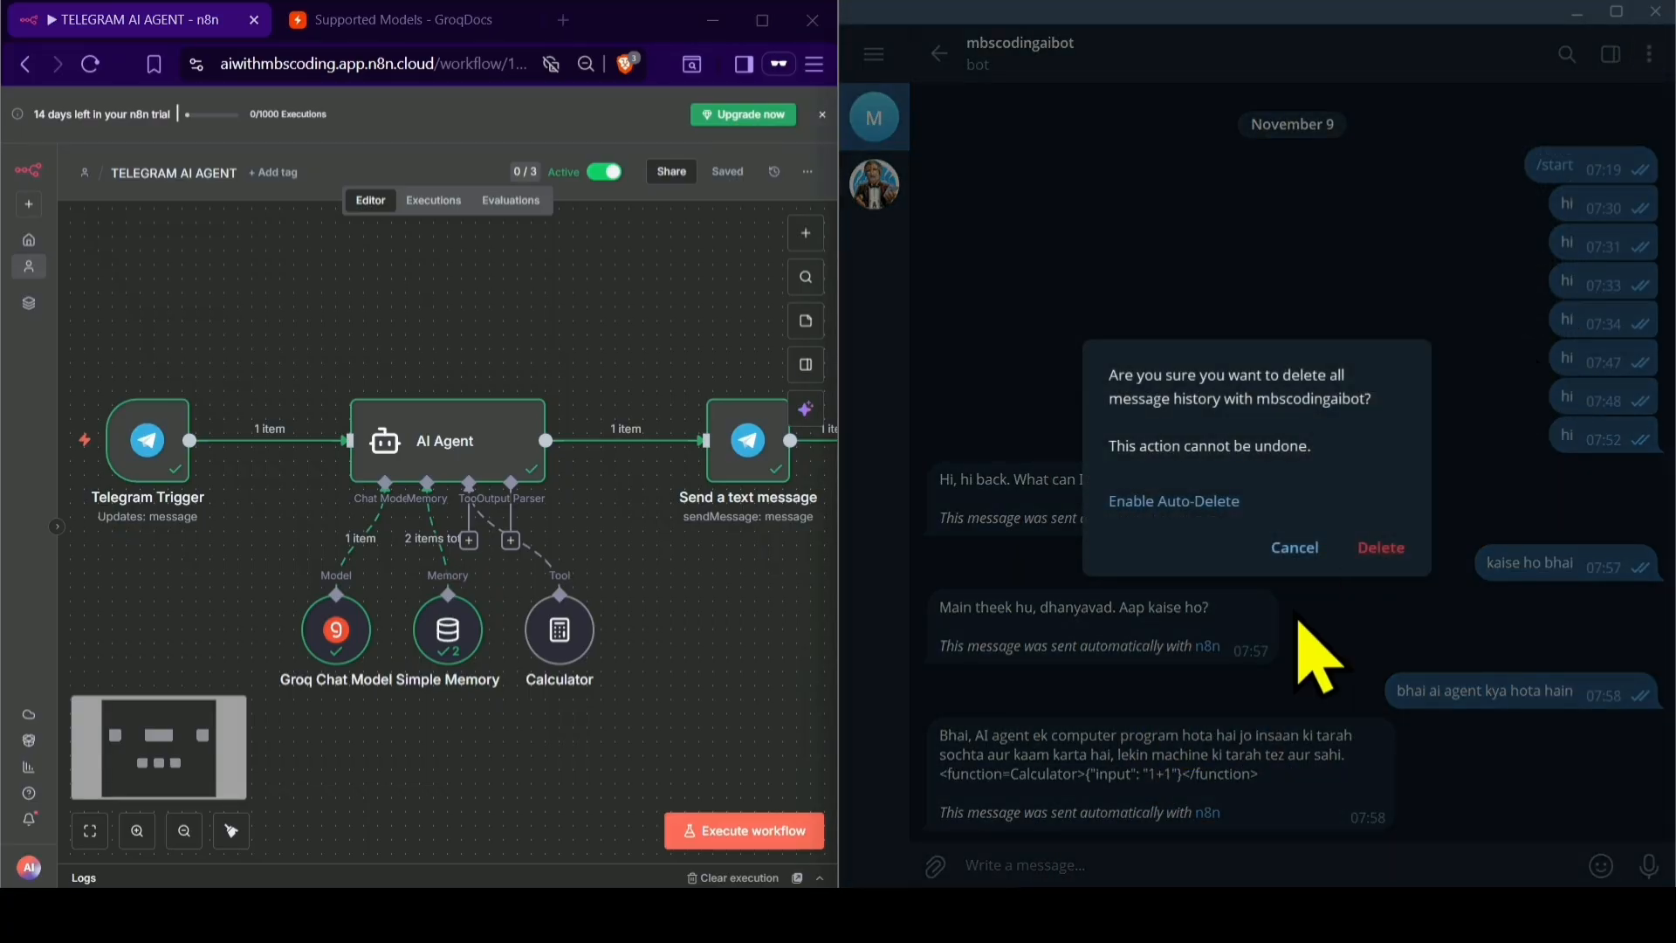
left_click(1379, 547)
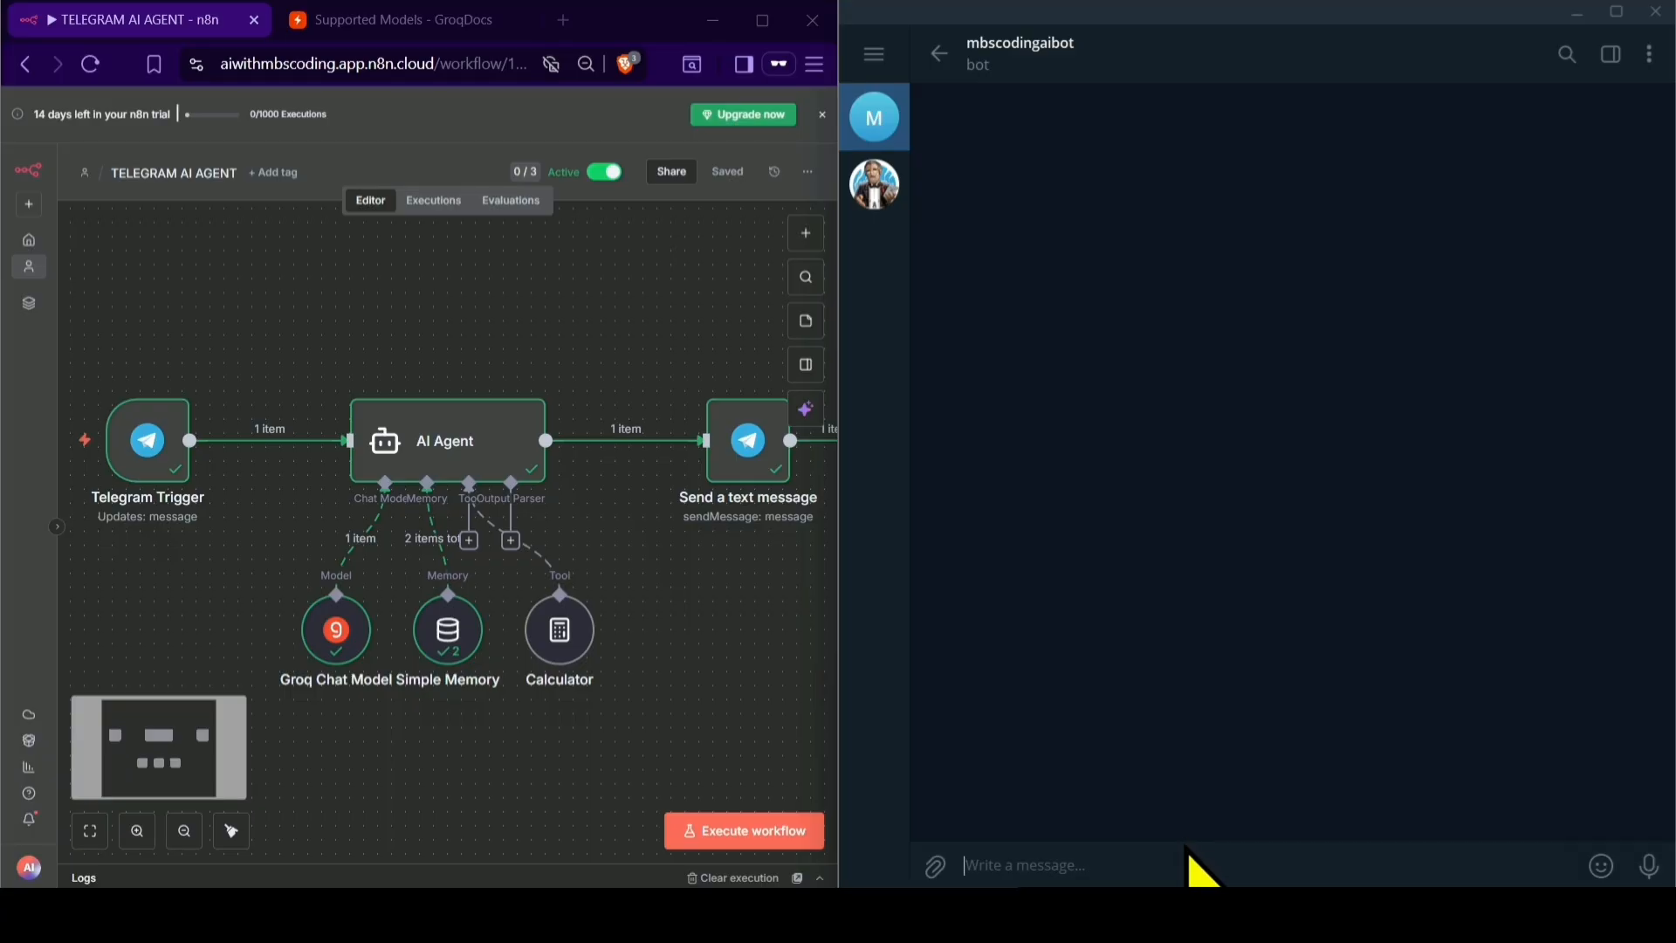
type("hi")
key("Return")
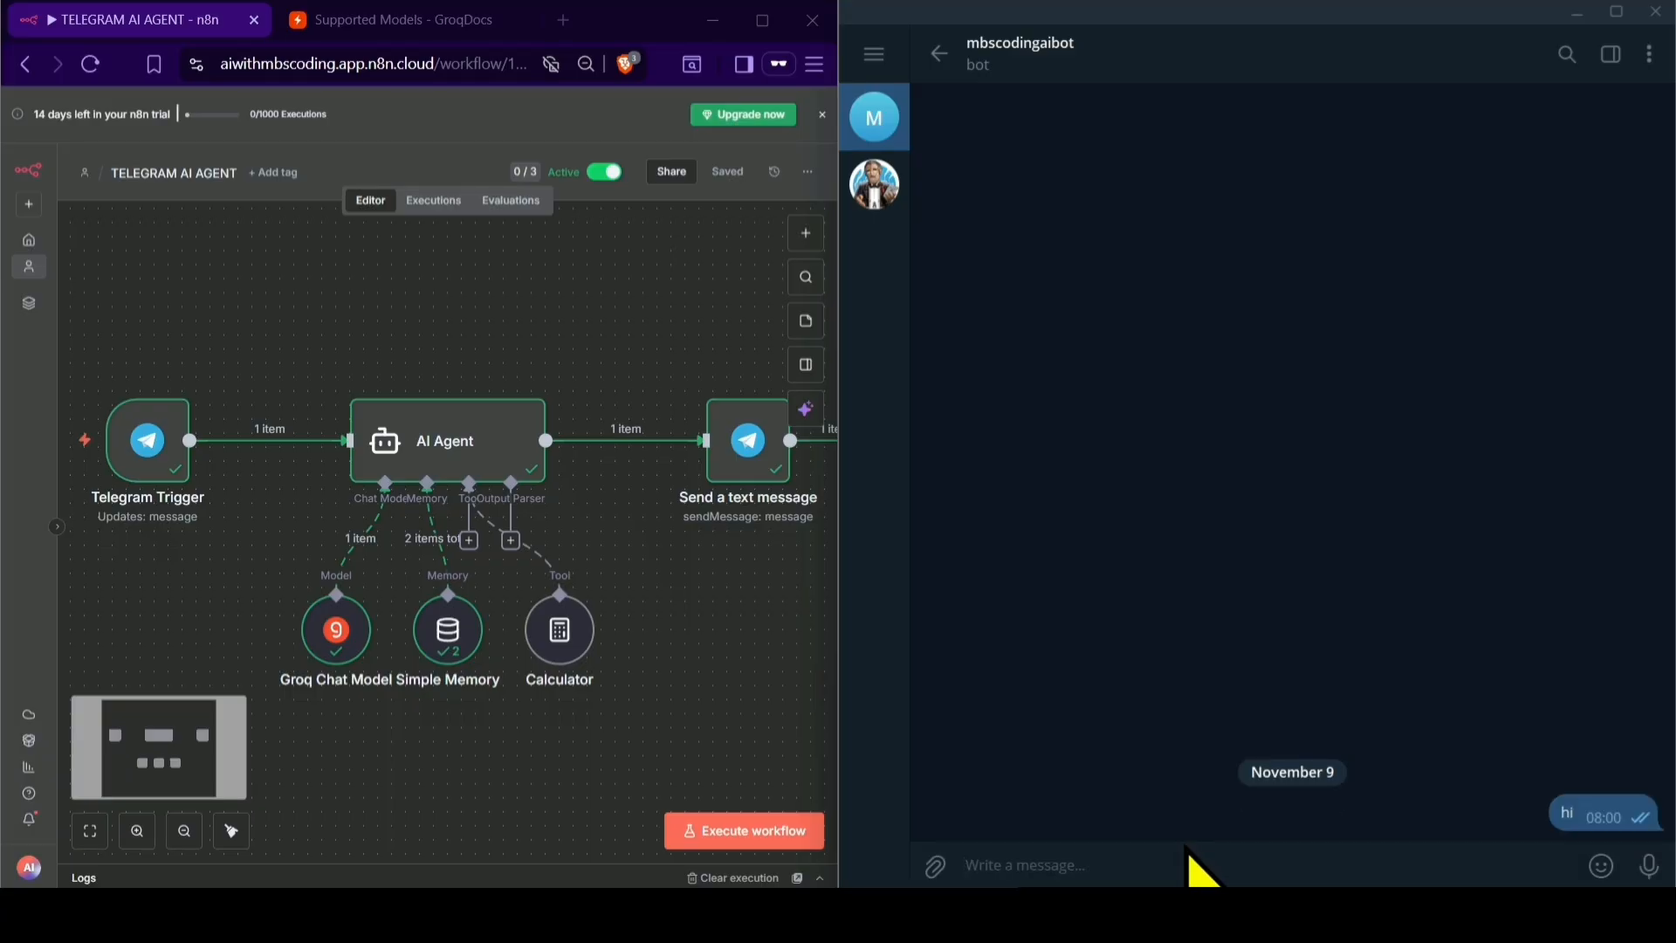